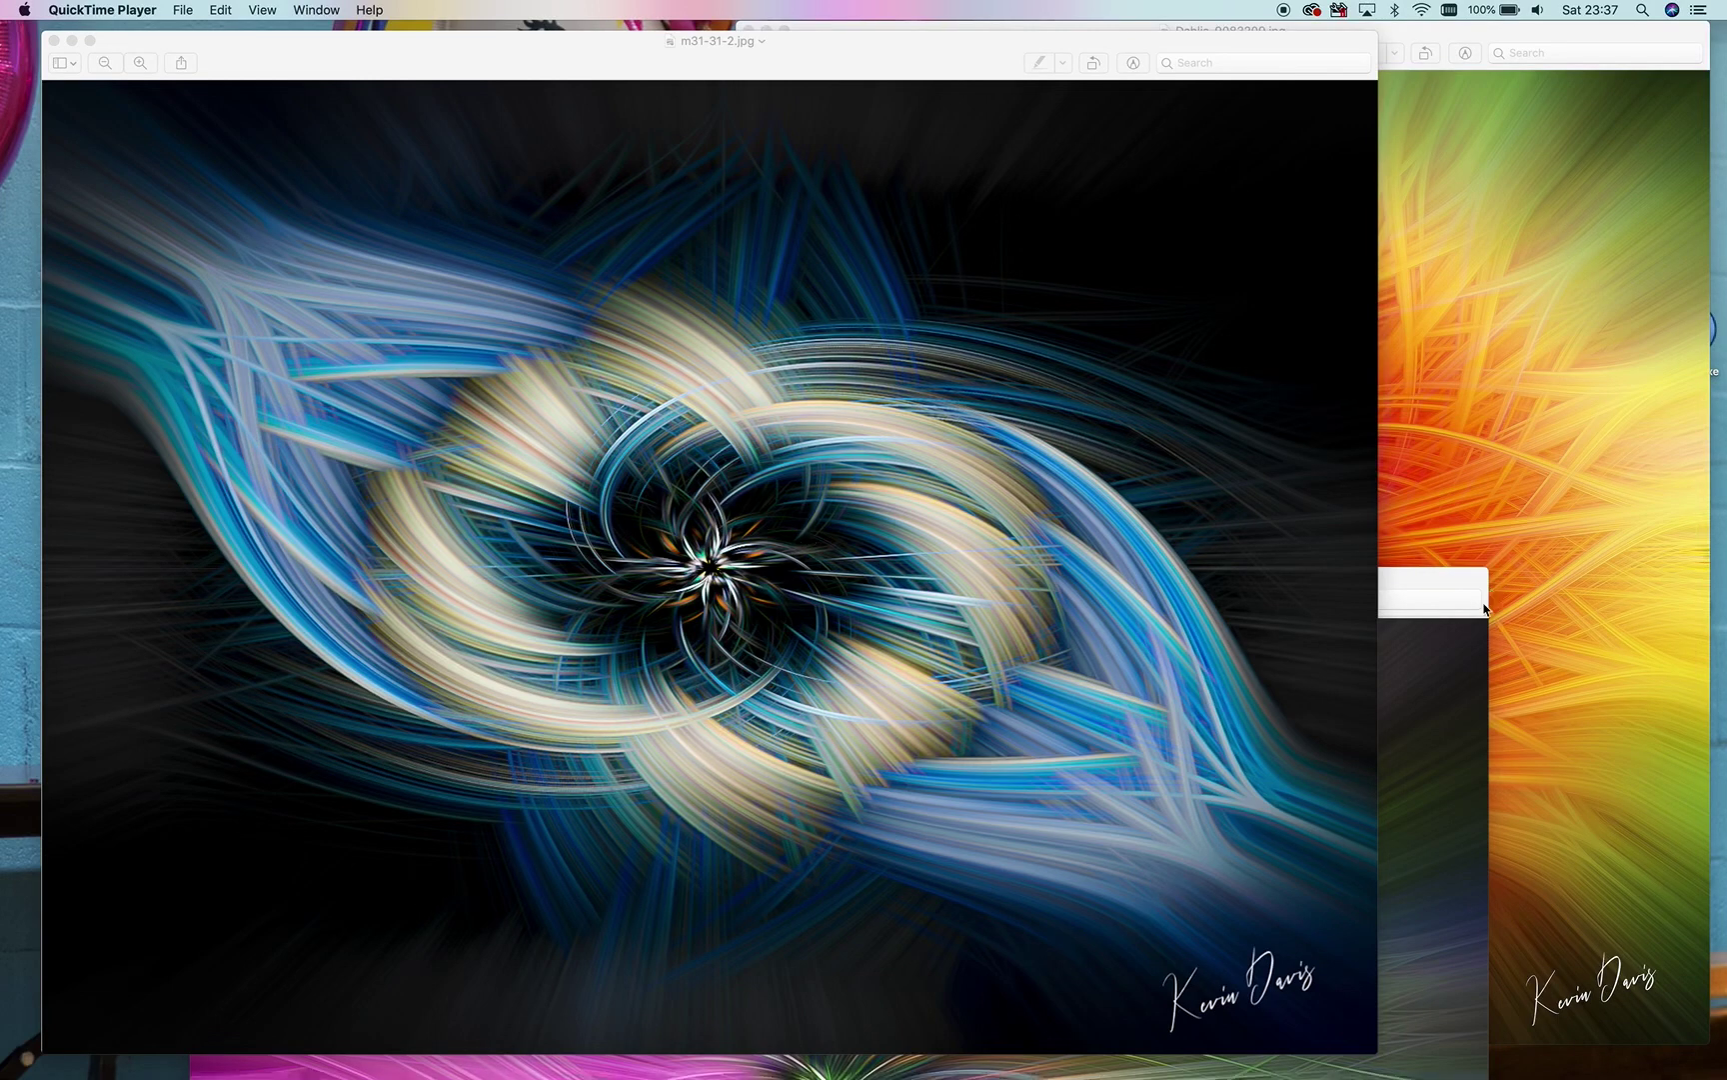
# Close the BeeinFlight window and minimize the m31-31-2.jpg and Dahlia Preview windows.
pyautogui.moveTo(1434, 592); pyautogui.dragTo(1502, 46)
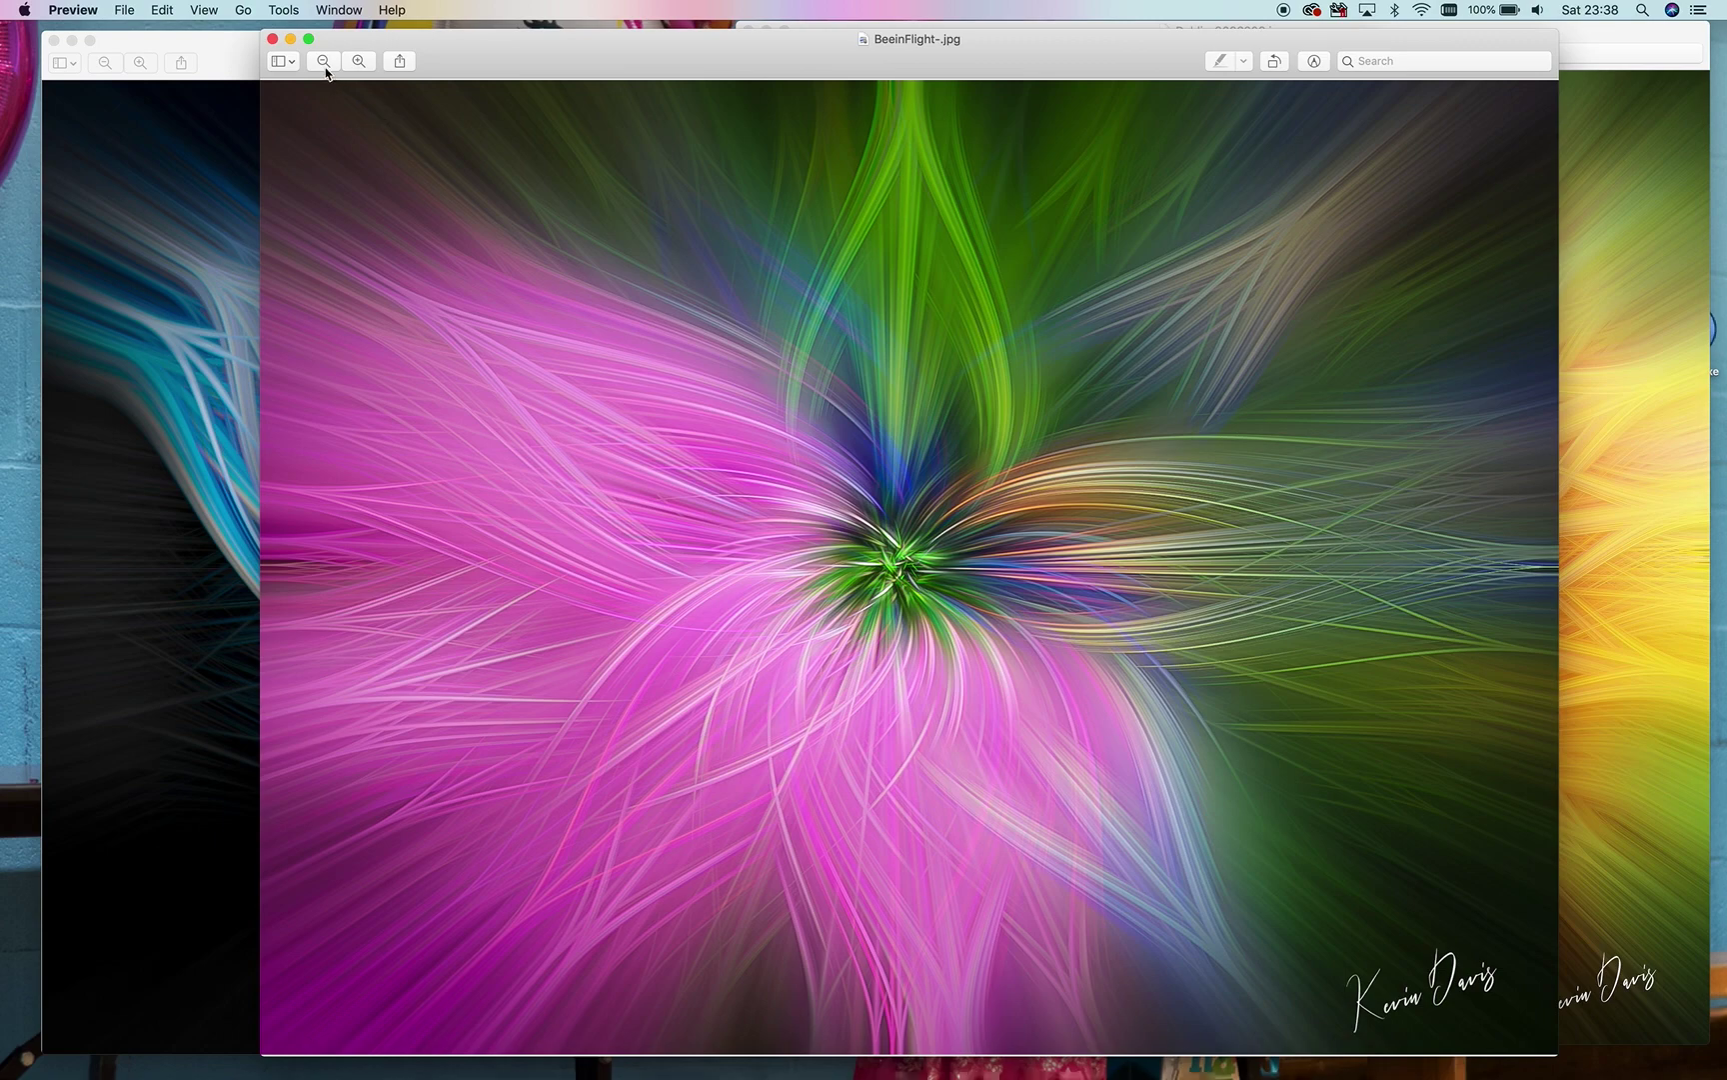
pyautogui.click(290, 39)
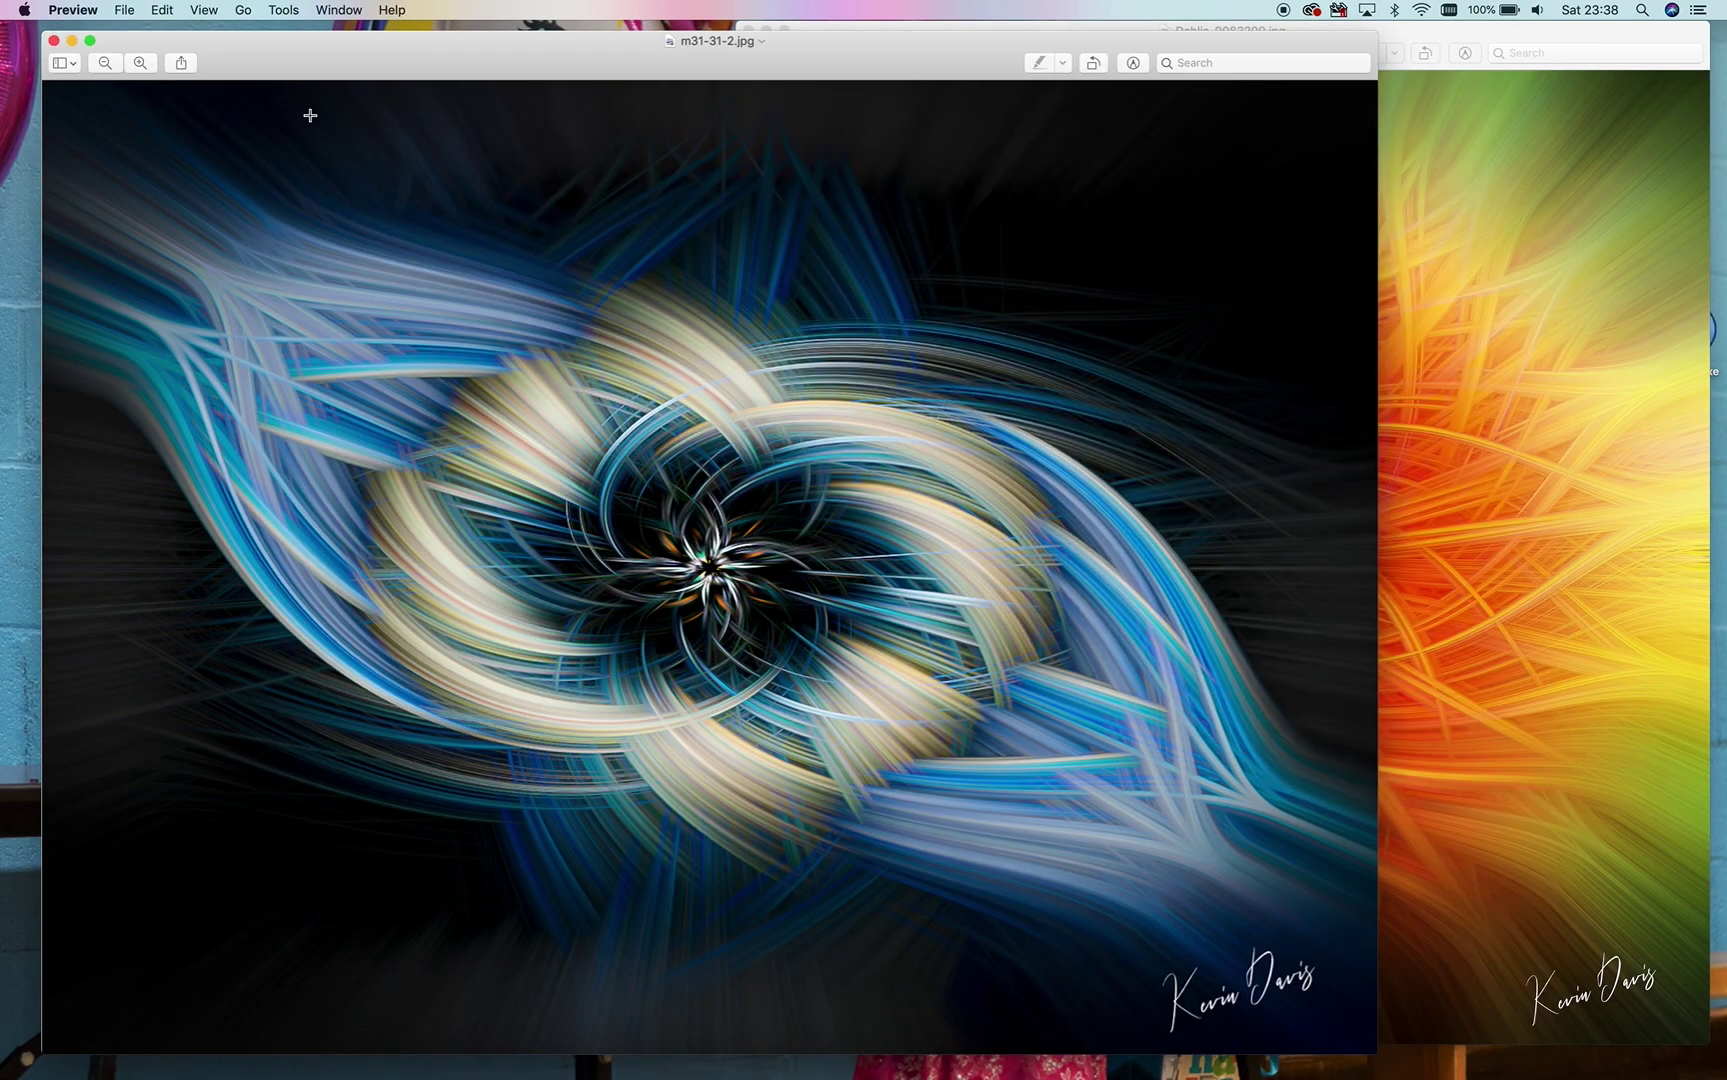
pyautogui.click(72, 43)
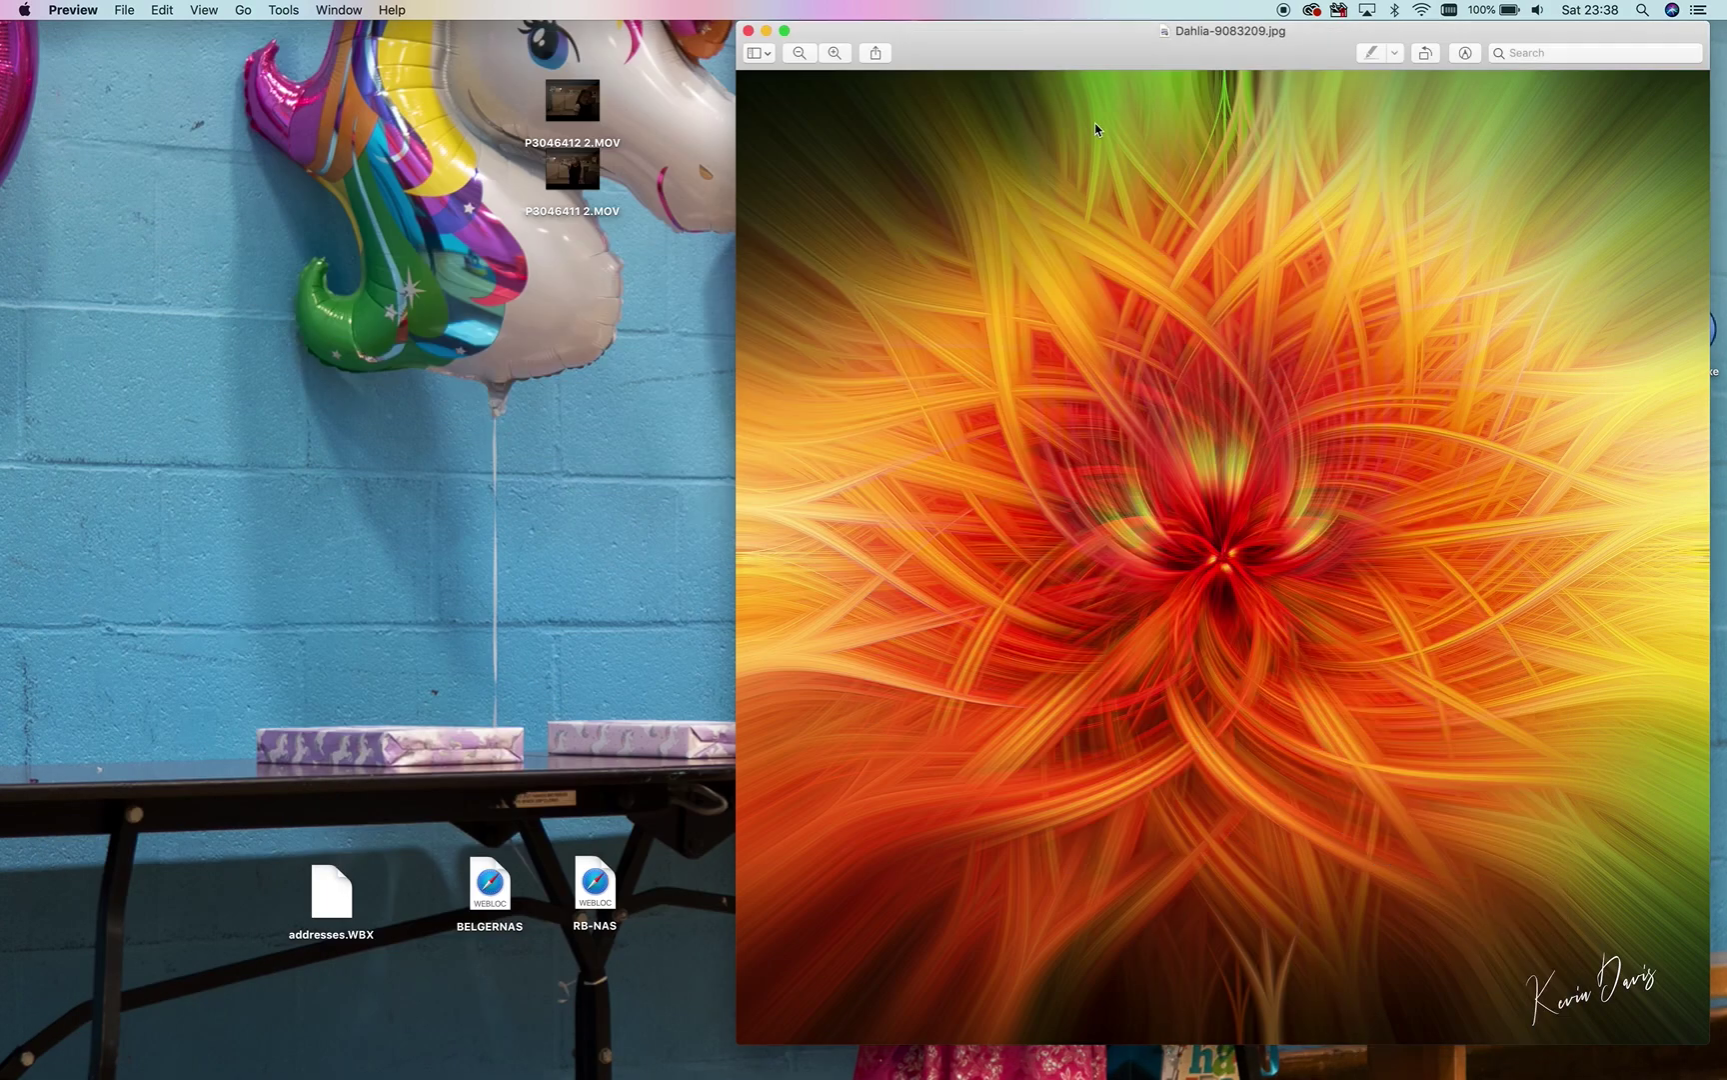
pyautogui.click(767, 32)
# Restore the stunners Finder window from the Dock and enlarge it.
pyautogui.moveTo(457, 1074)
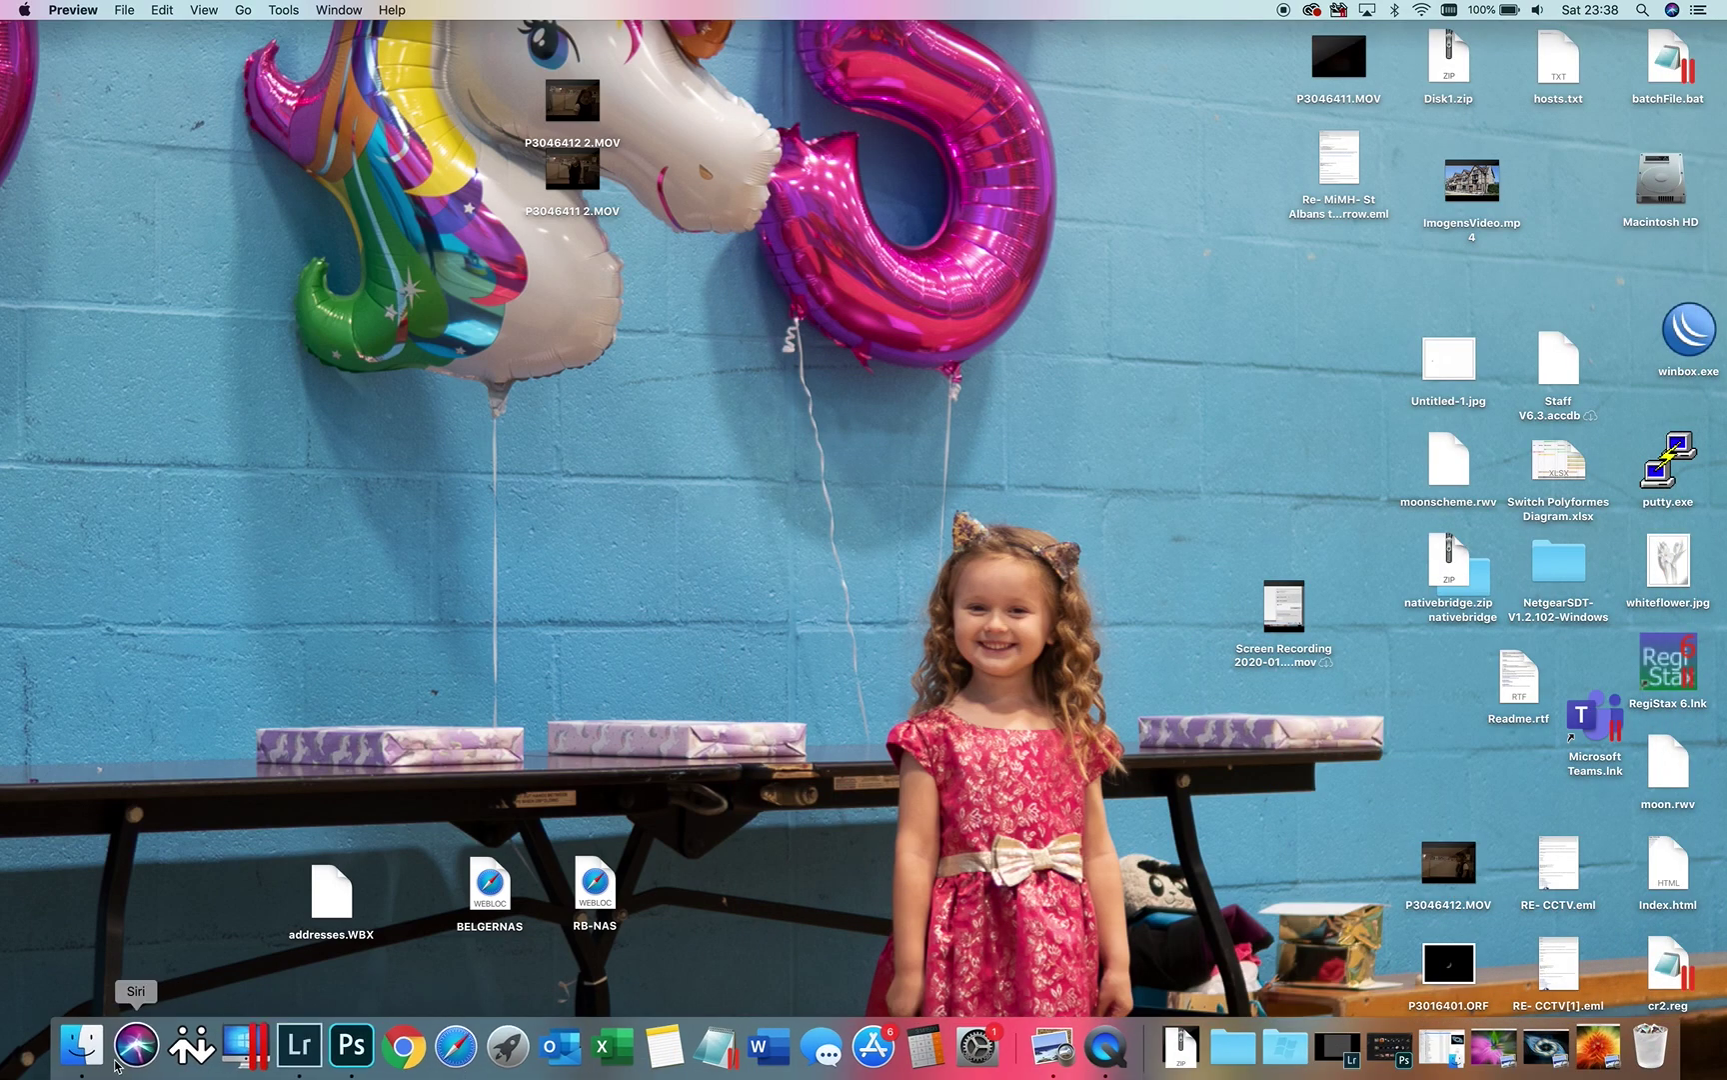
pyautogui.click(76, 1045)
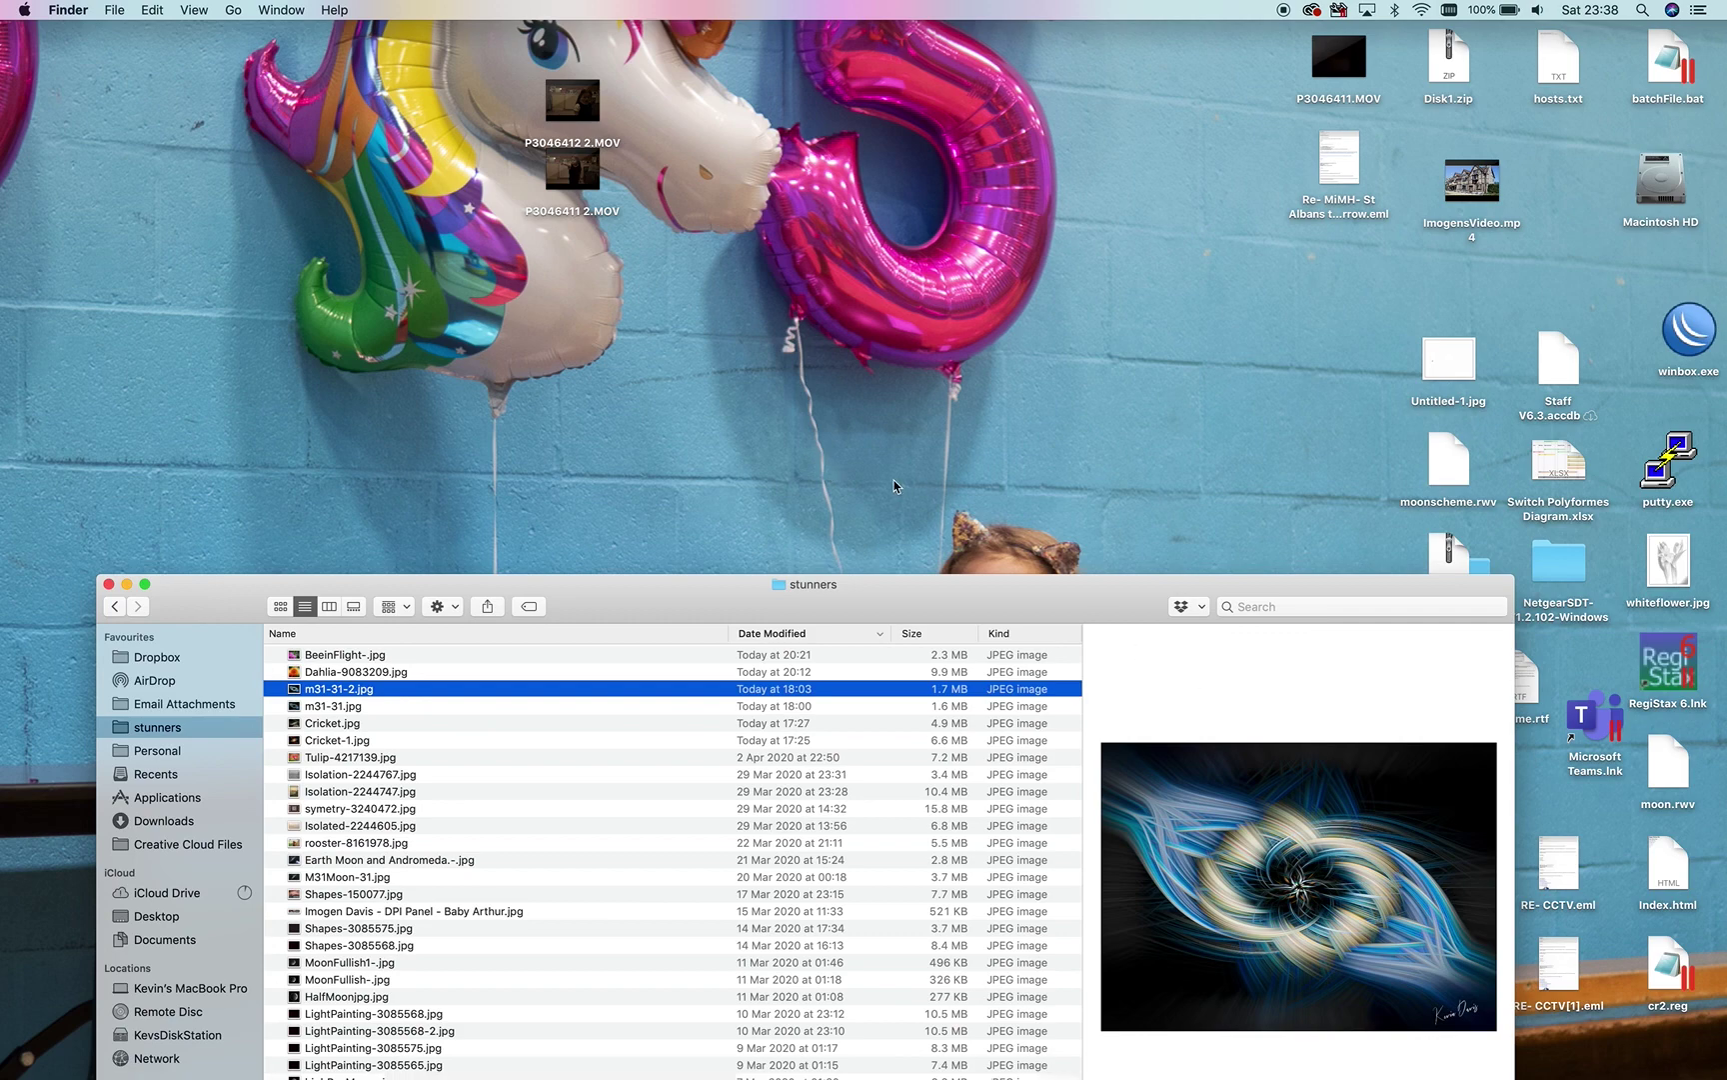
pyautogui.doubleClick(738, 585)
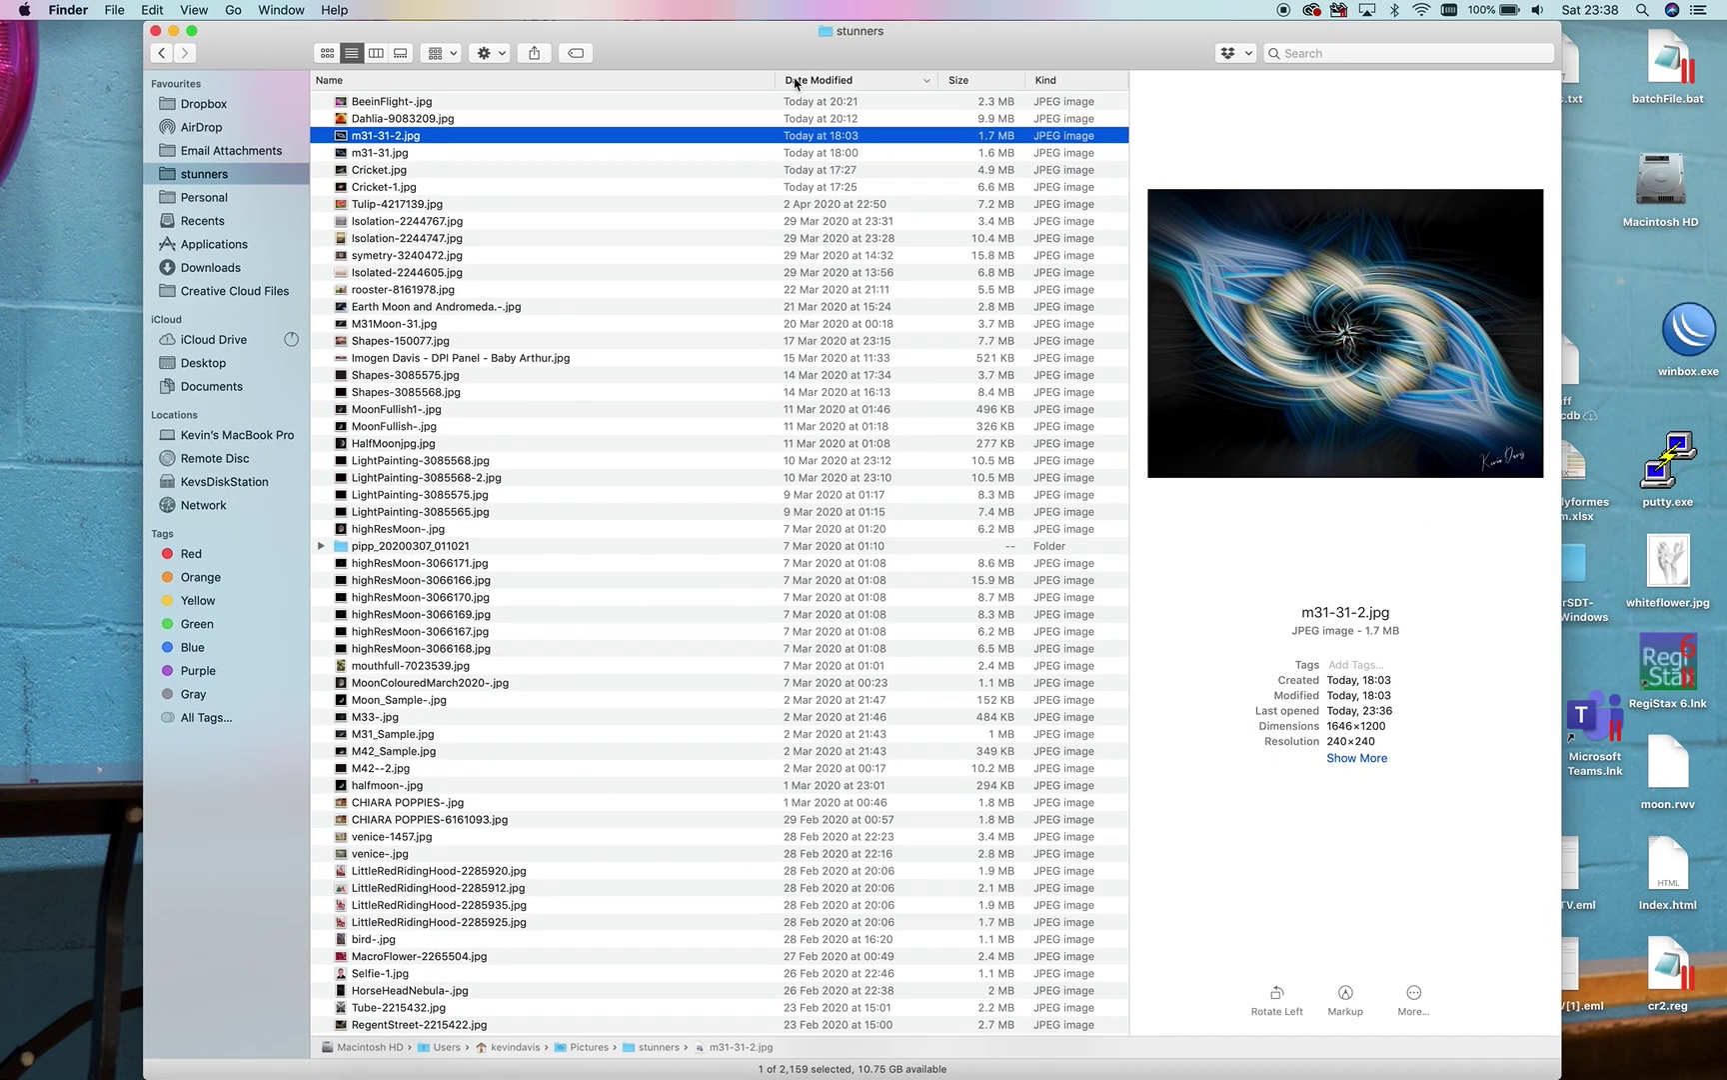
# Restore the three Preview windows, then minimize m31-31-2.jpg and Dahlia, leaving BeeinFlight showing.
pyautogui.moveTo(1299, 1066)
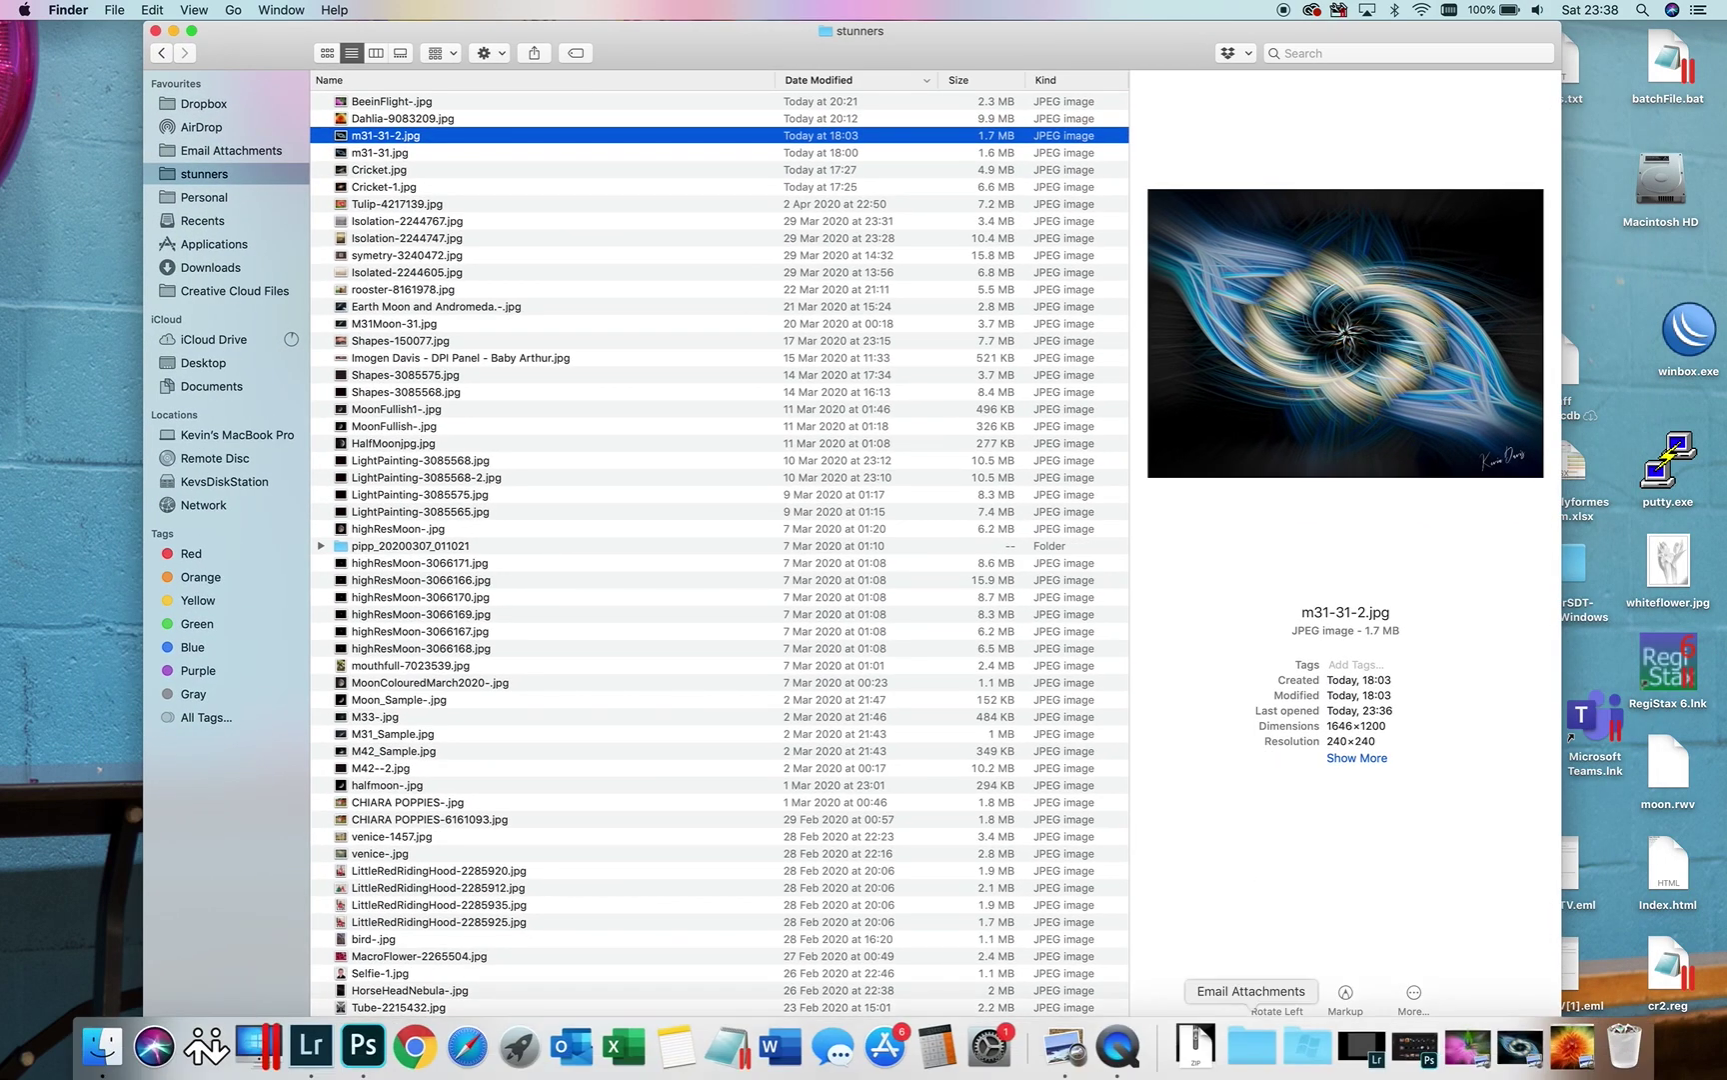
pyautogui.click(1478, 1062)
pyautogui.click(1482, 1058)
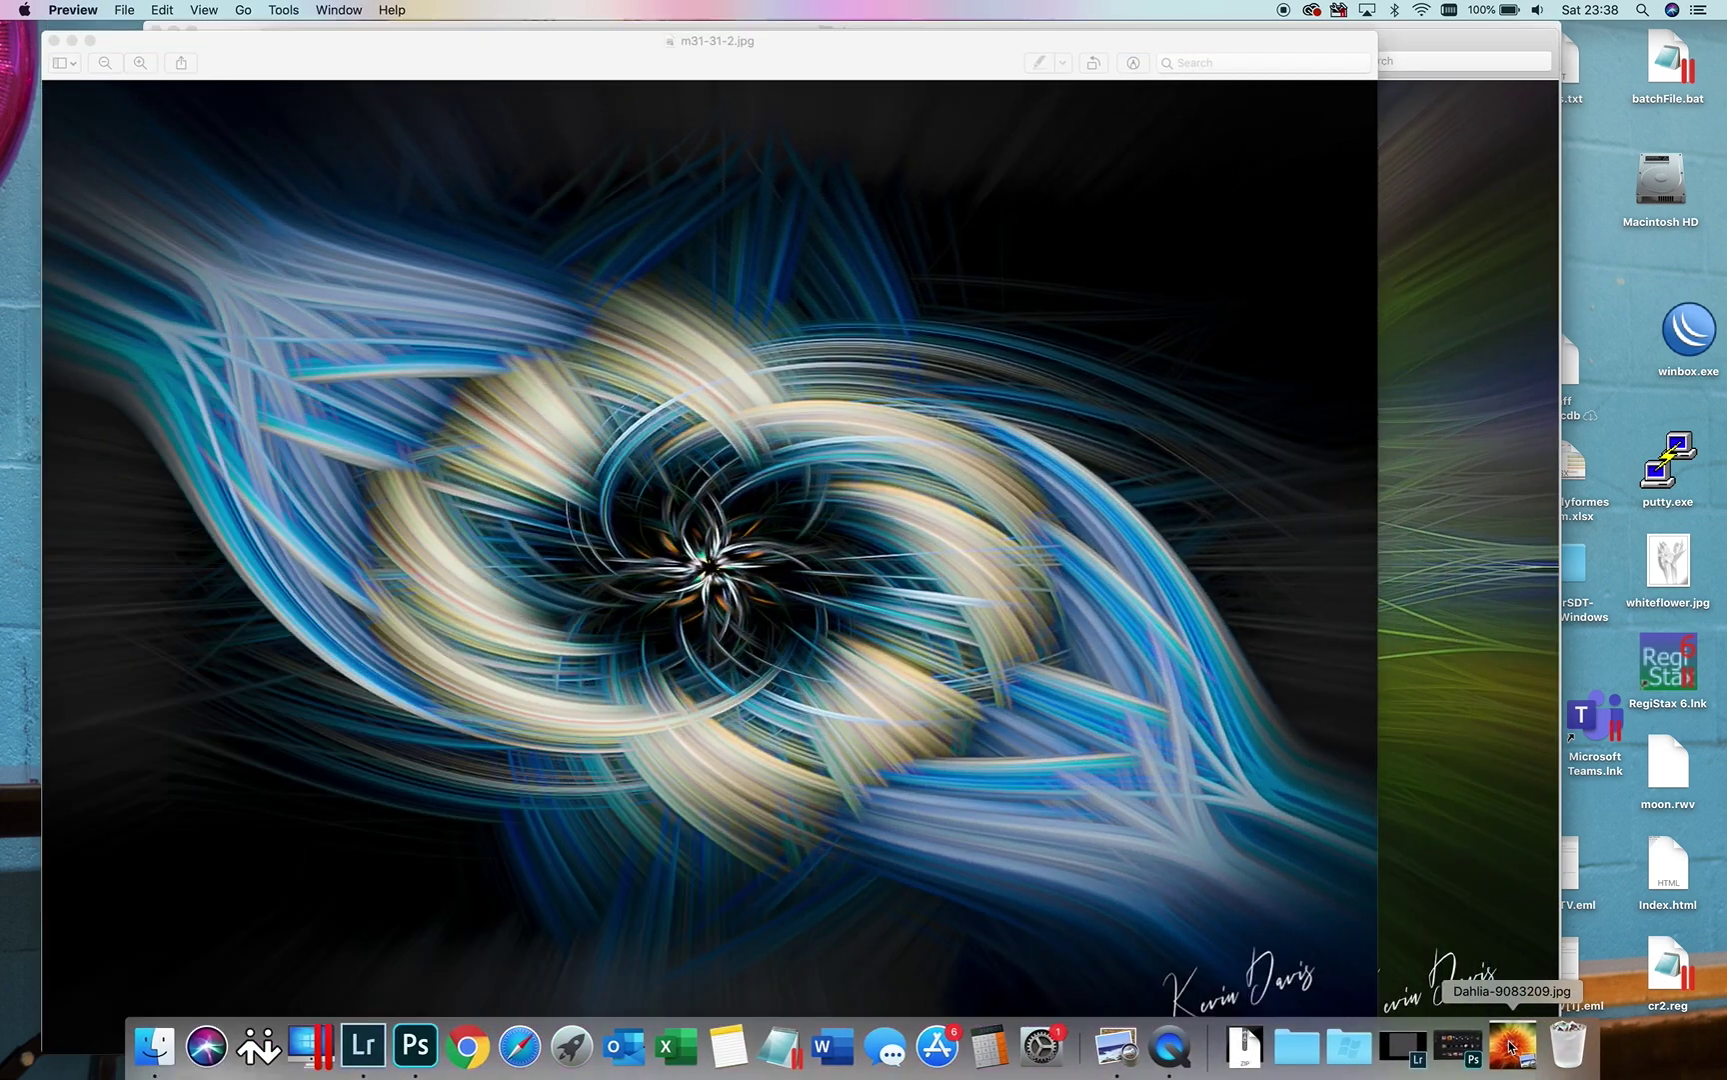
pyautogui.click(1510, 1047)
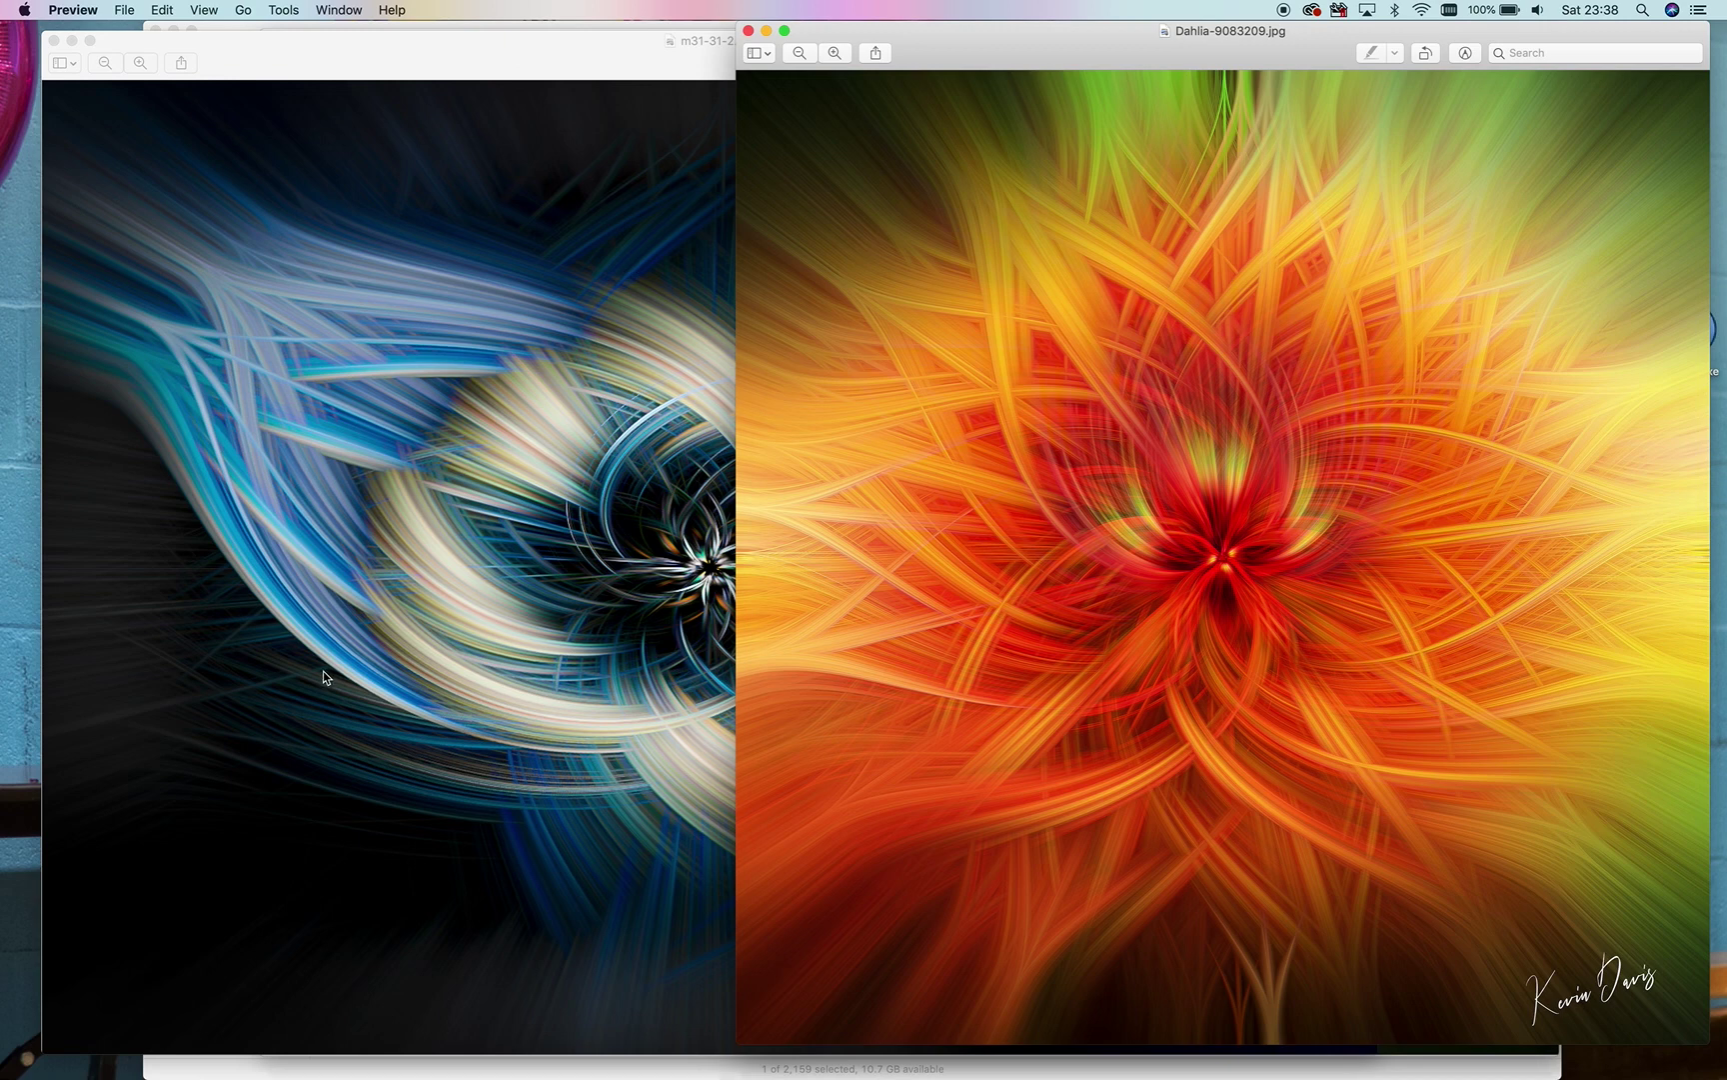
pyautogui.click(190, 837)
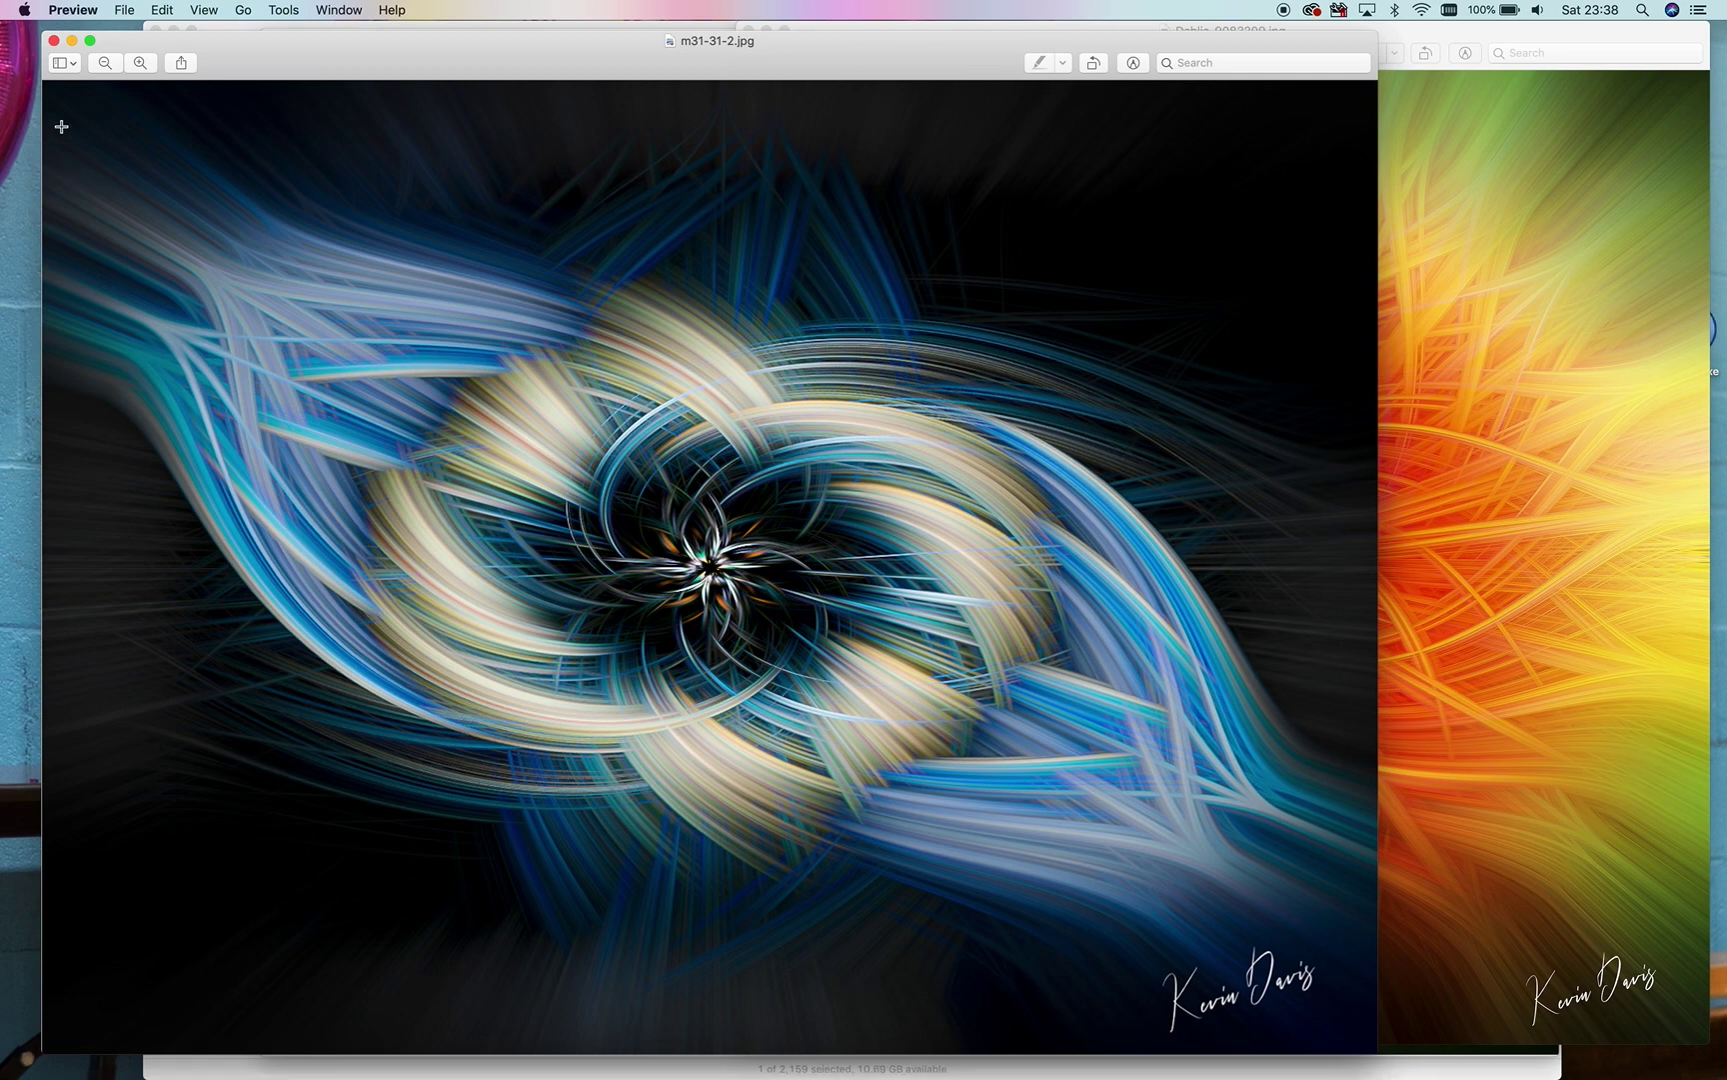
pyautogui.click(72, 44)
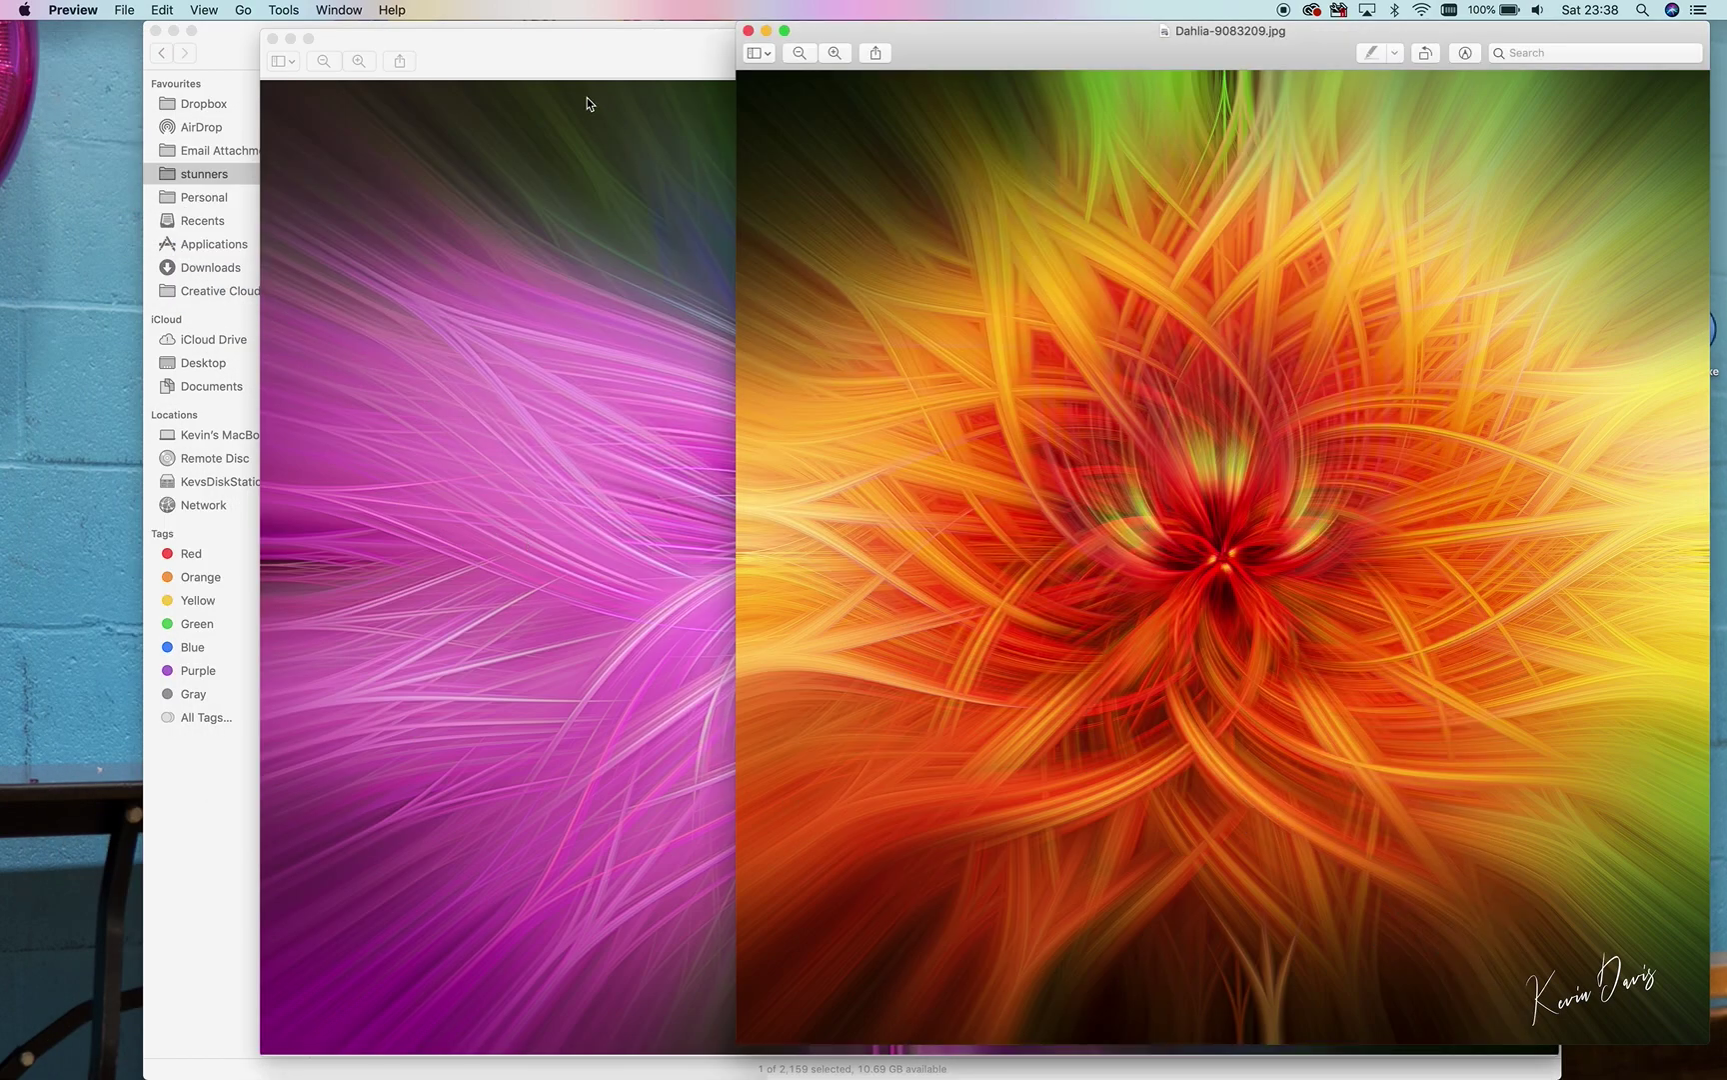
pyautogui.click(766, 31)
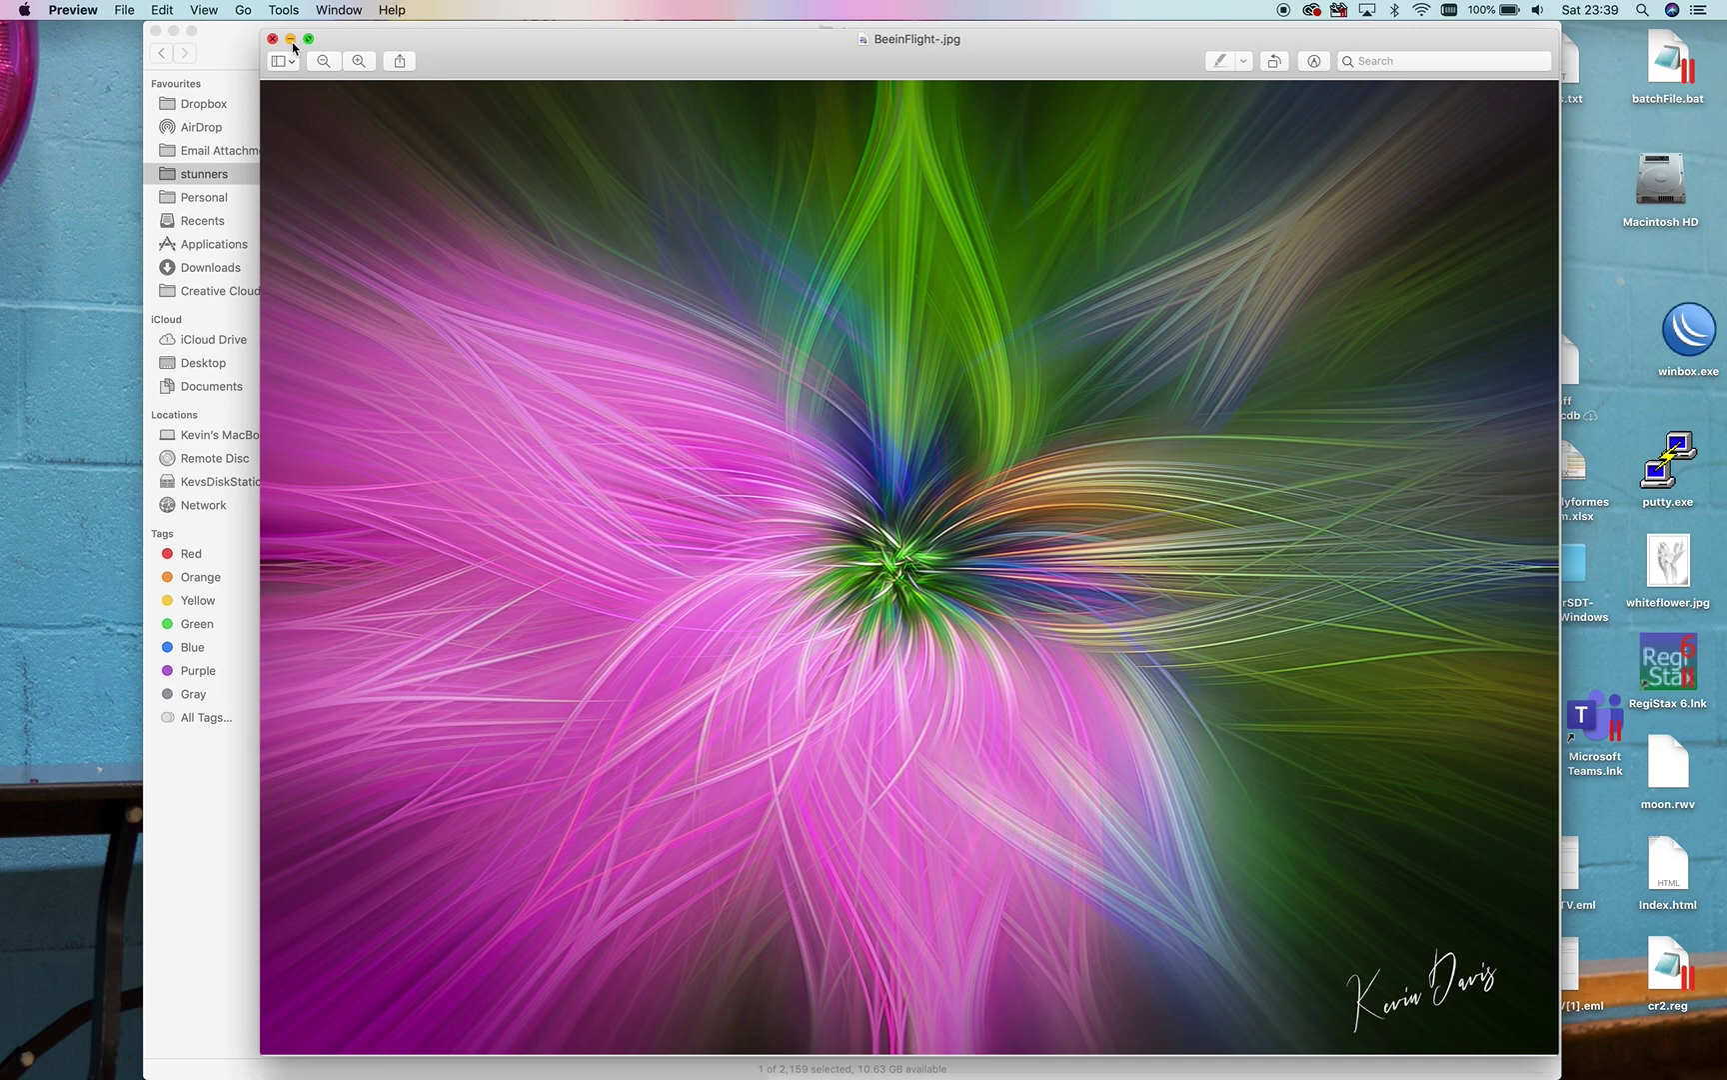
# Minimize the BeeinFlight window and bring the stunners folder forward.
pyautogui.click(292, 42)
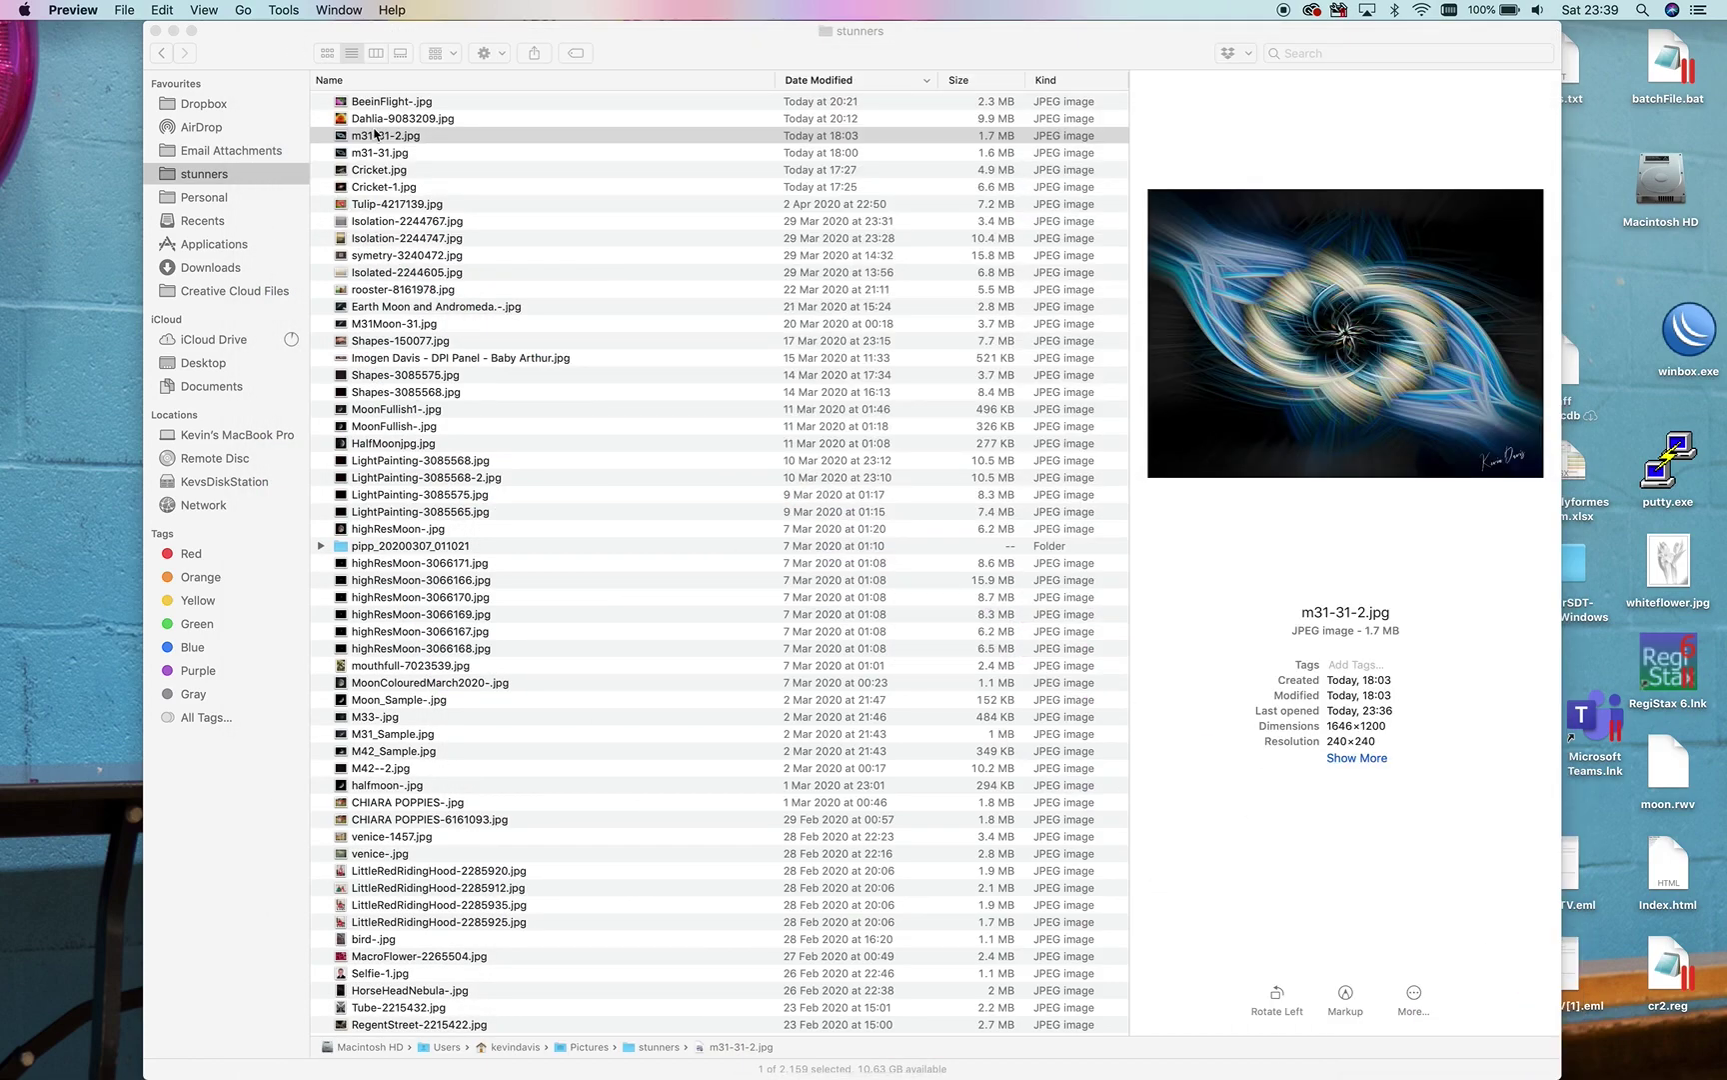
pyautogui.click(383, 142)
pyautogui.scroll(-8, 545, 450)
pyautogui.scroll(-20, 545, 449)
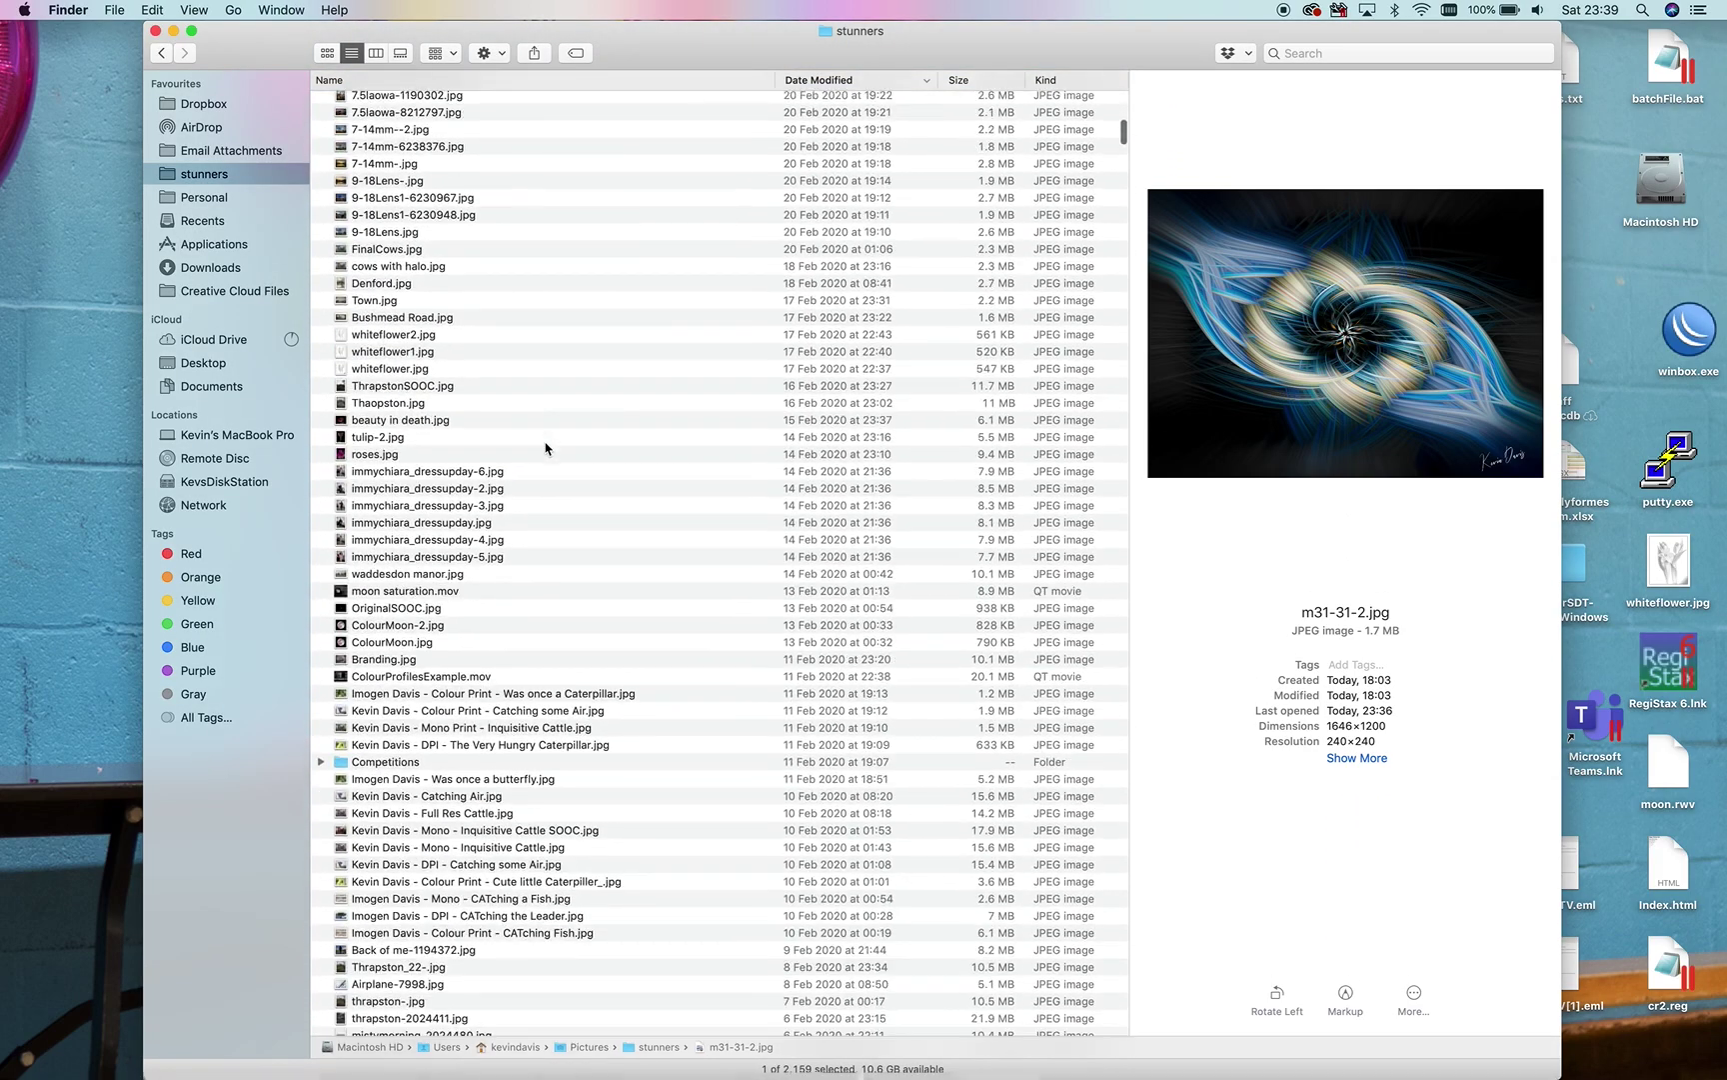
pyautogui.scroll(-14, 474, 682)
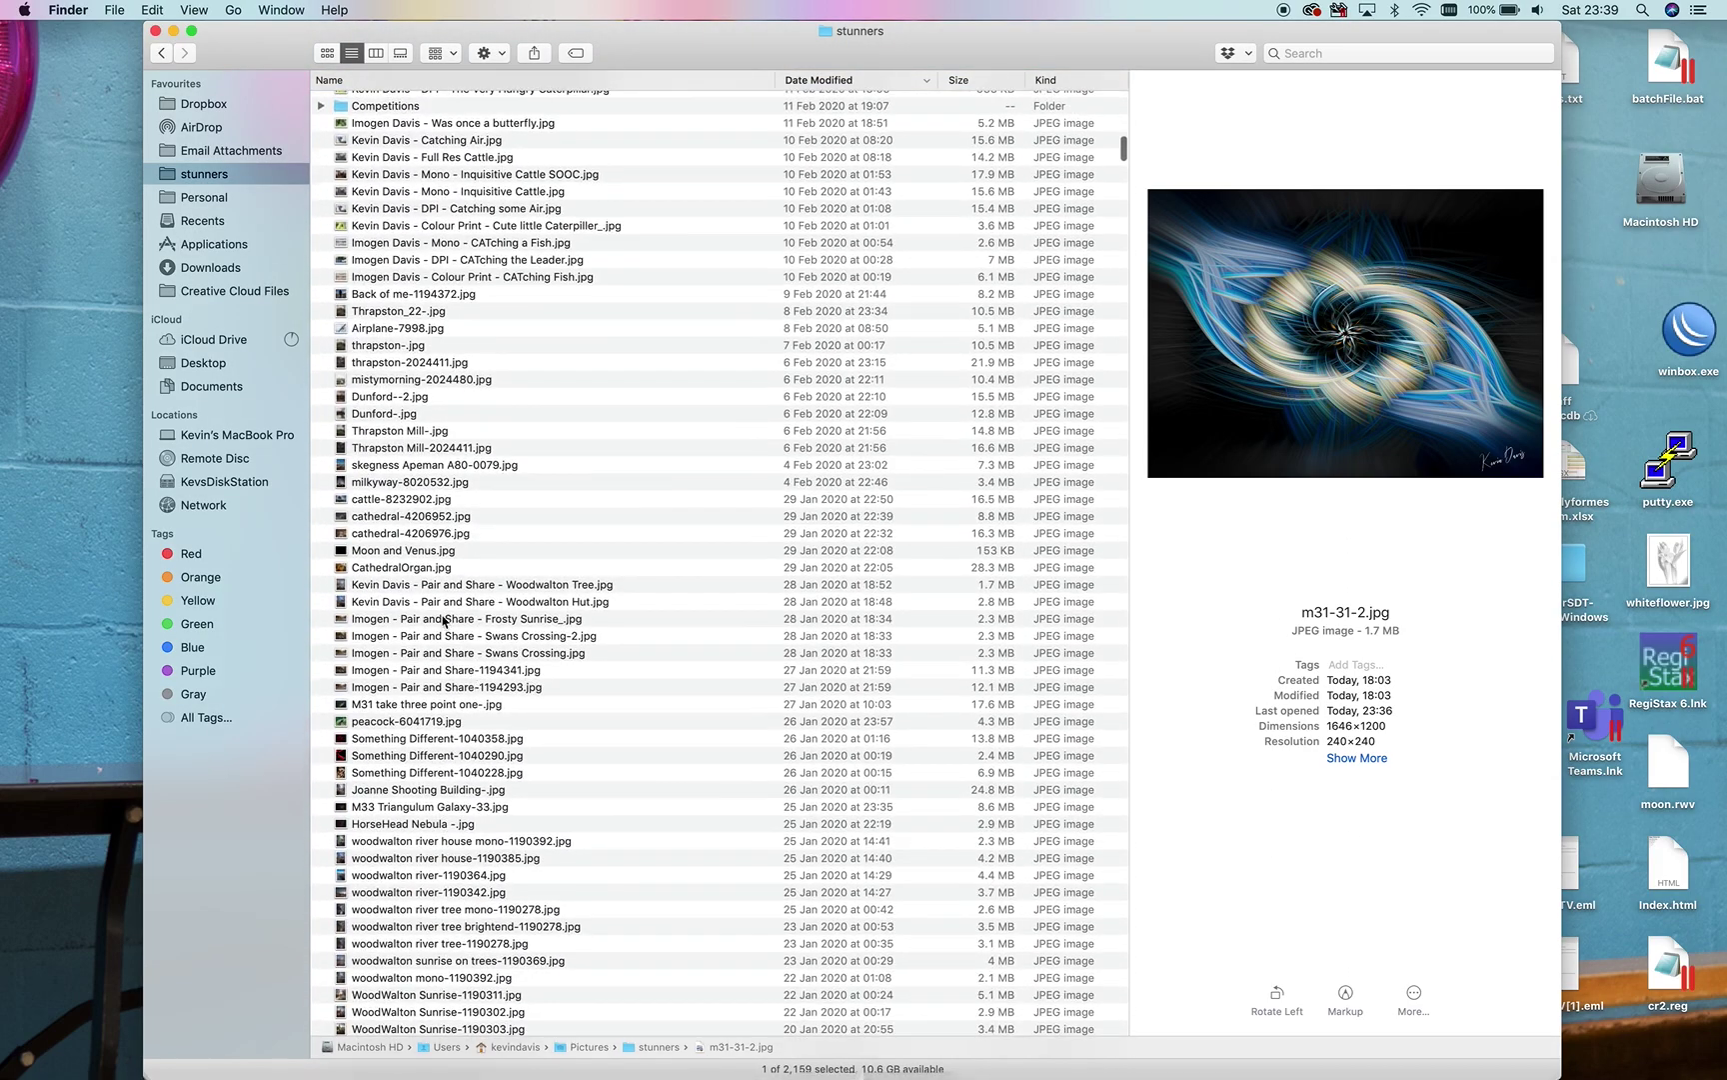
# Browse the stunners folder past the cathedral, red spheres, moon and baby photos.
pyautogui.click(379, 517)
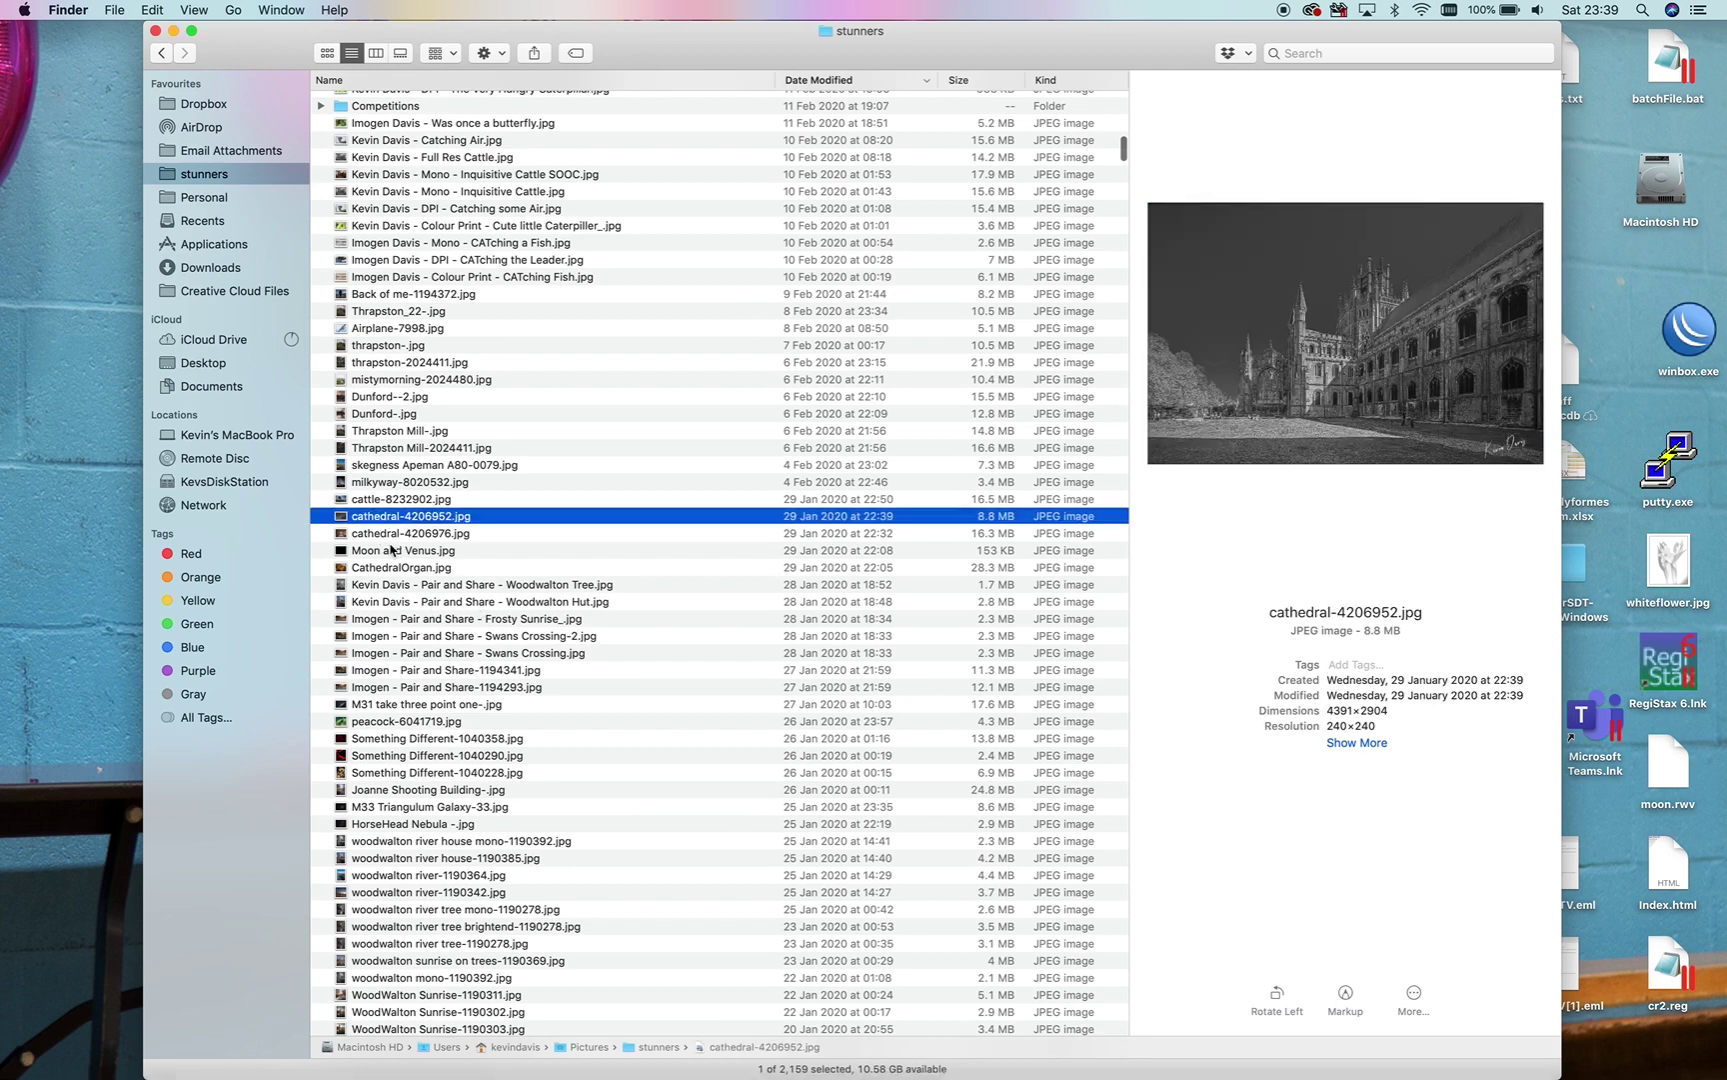
pyautogui.click(385, 533)
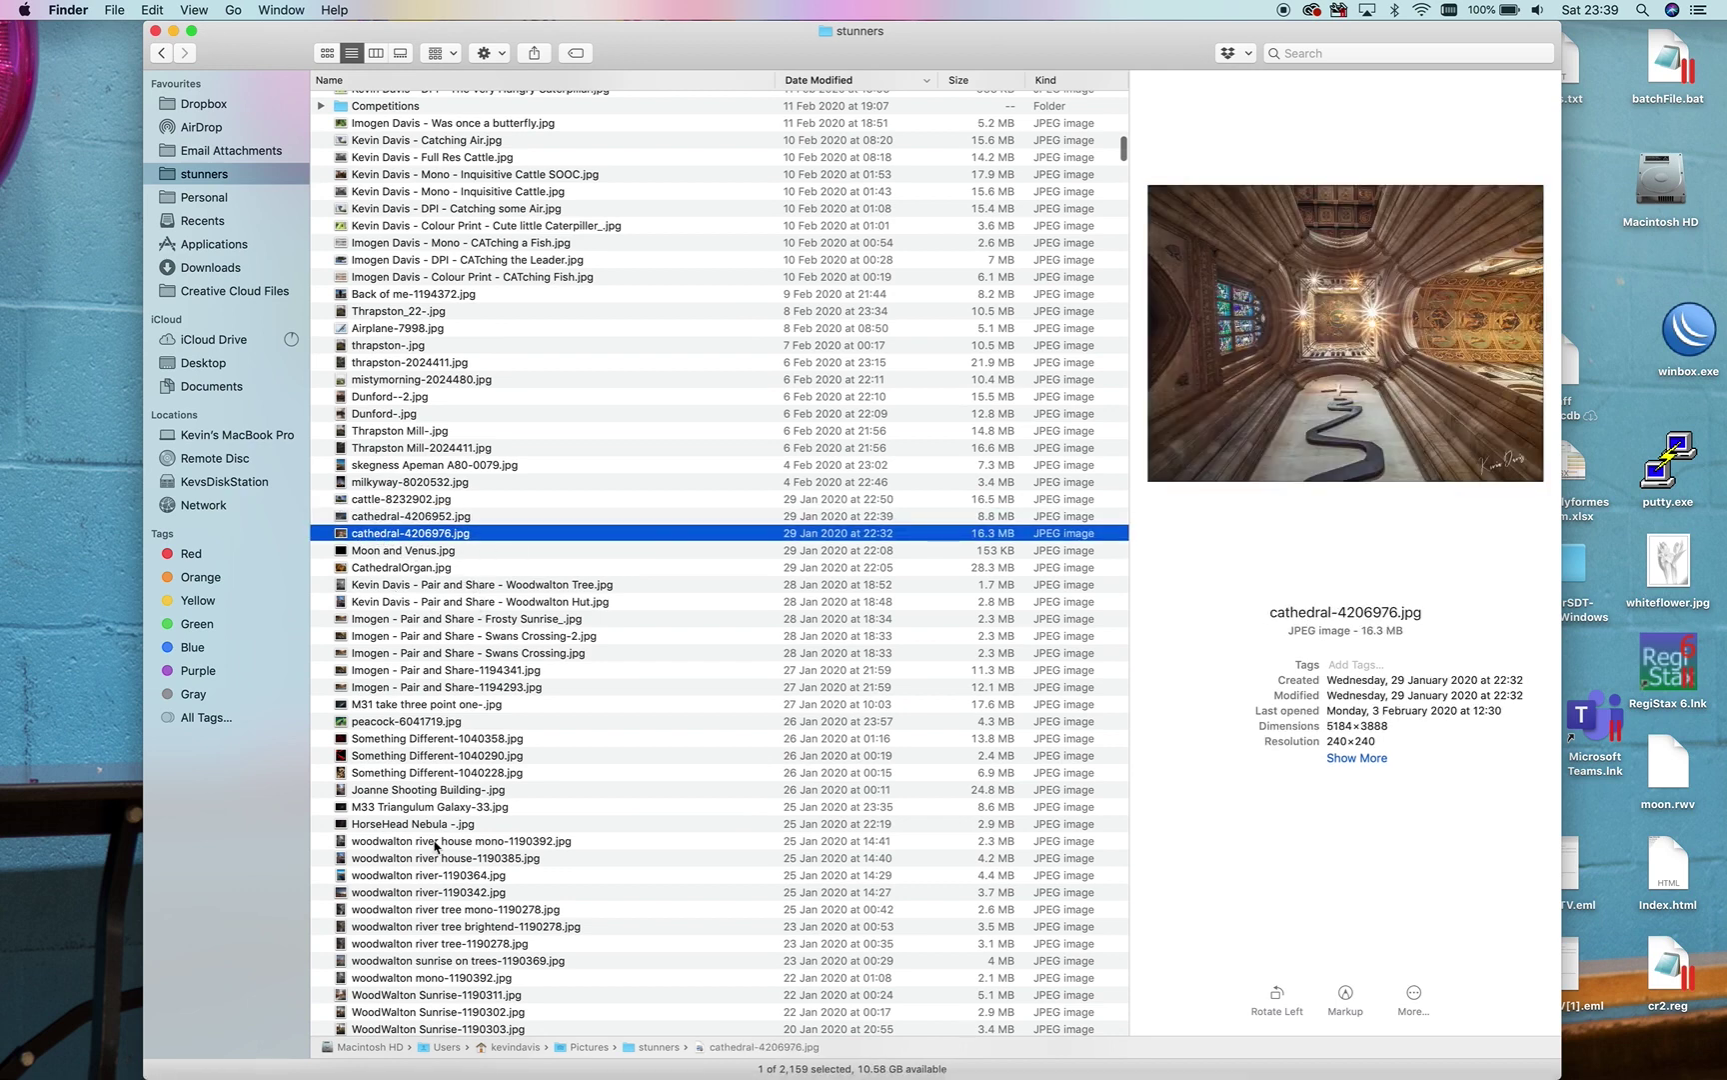
pyautogui.scroll(-8, 479, 745)
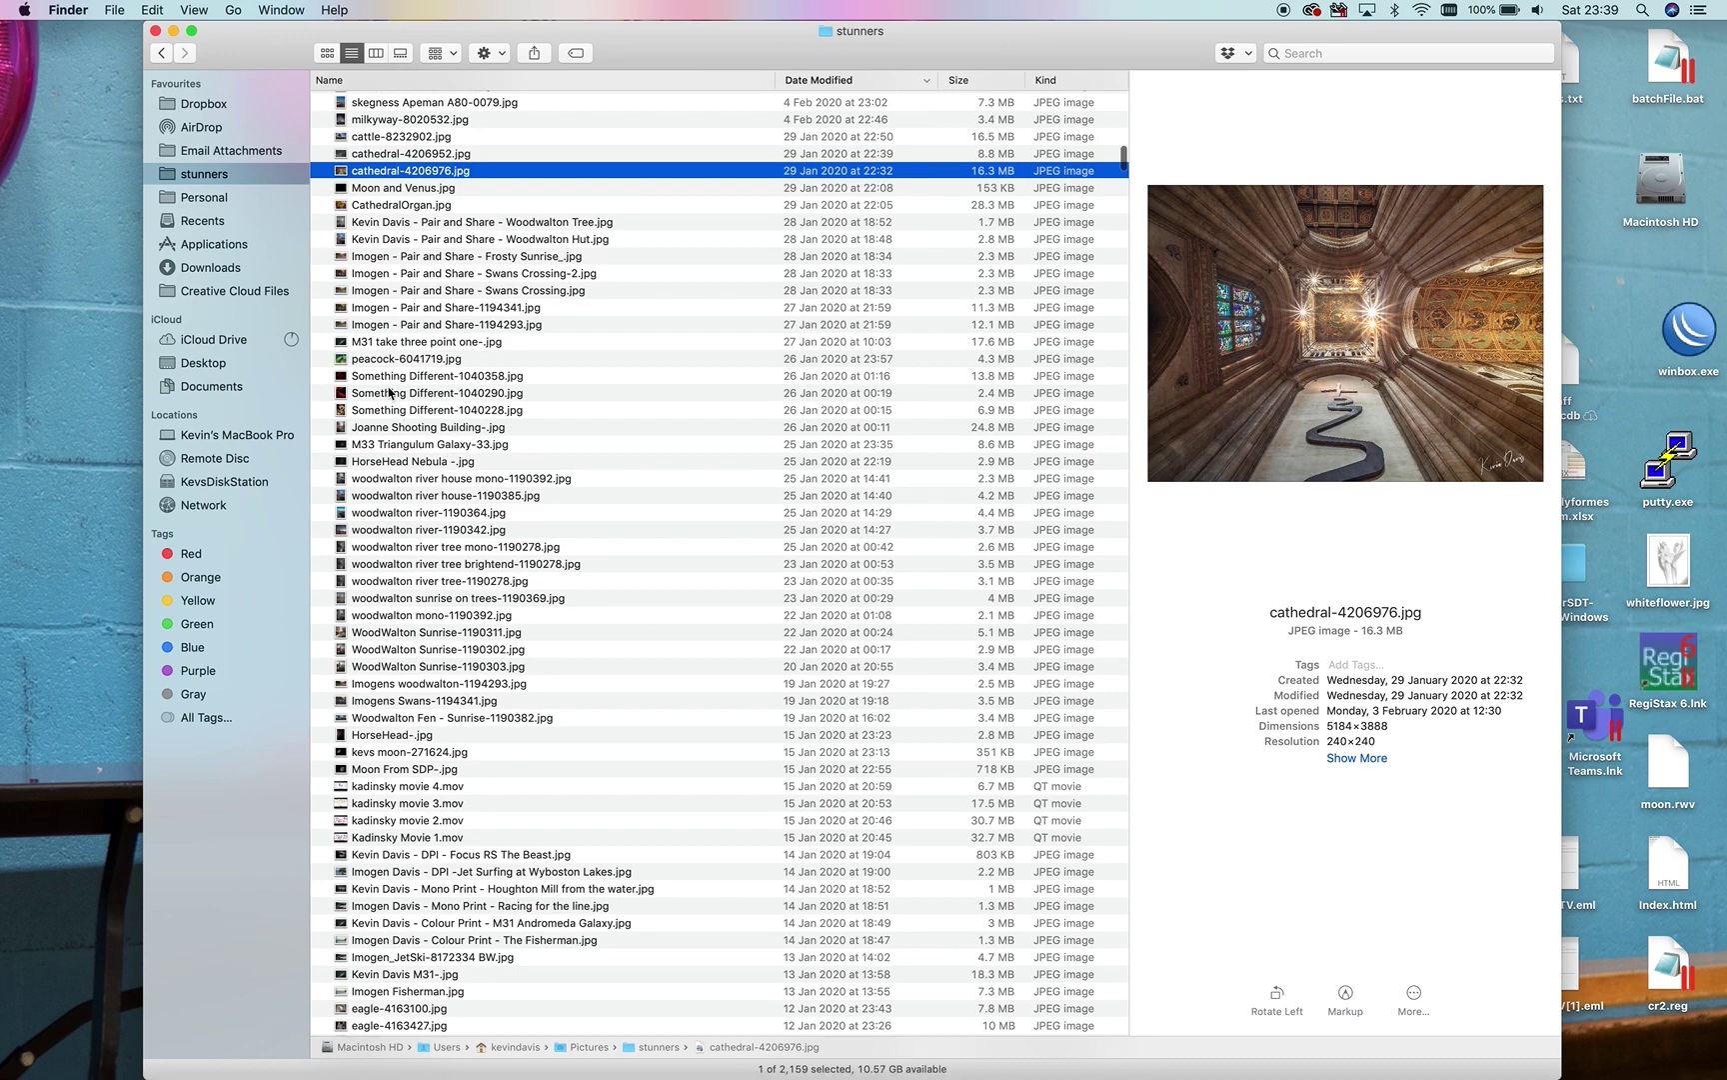
pyautogui.click(398, 394)
pyautogui.scroll(-5, 433, 540)
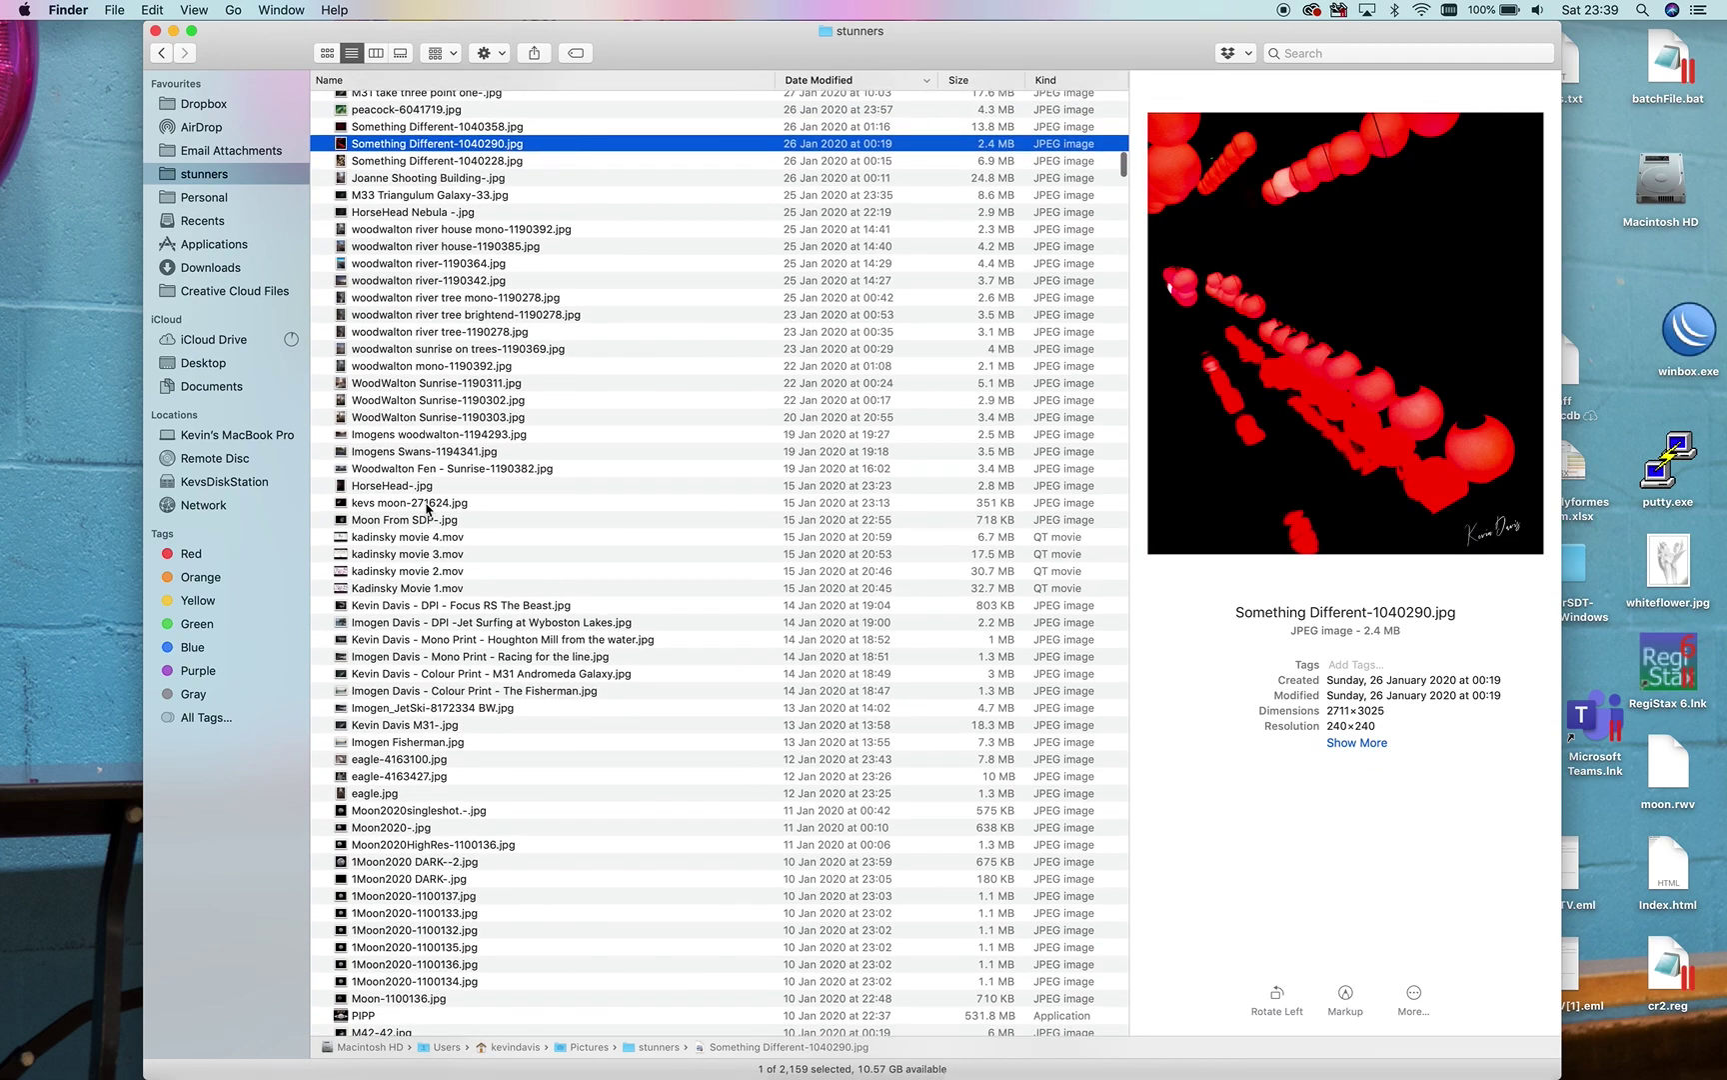
pyautogui.click(434, 505)
pyautogui.scroll(-5, 468, 705)
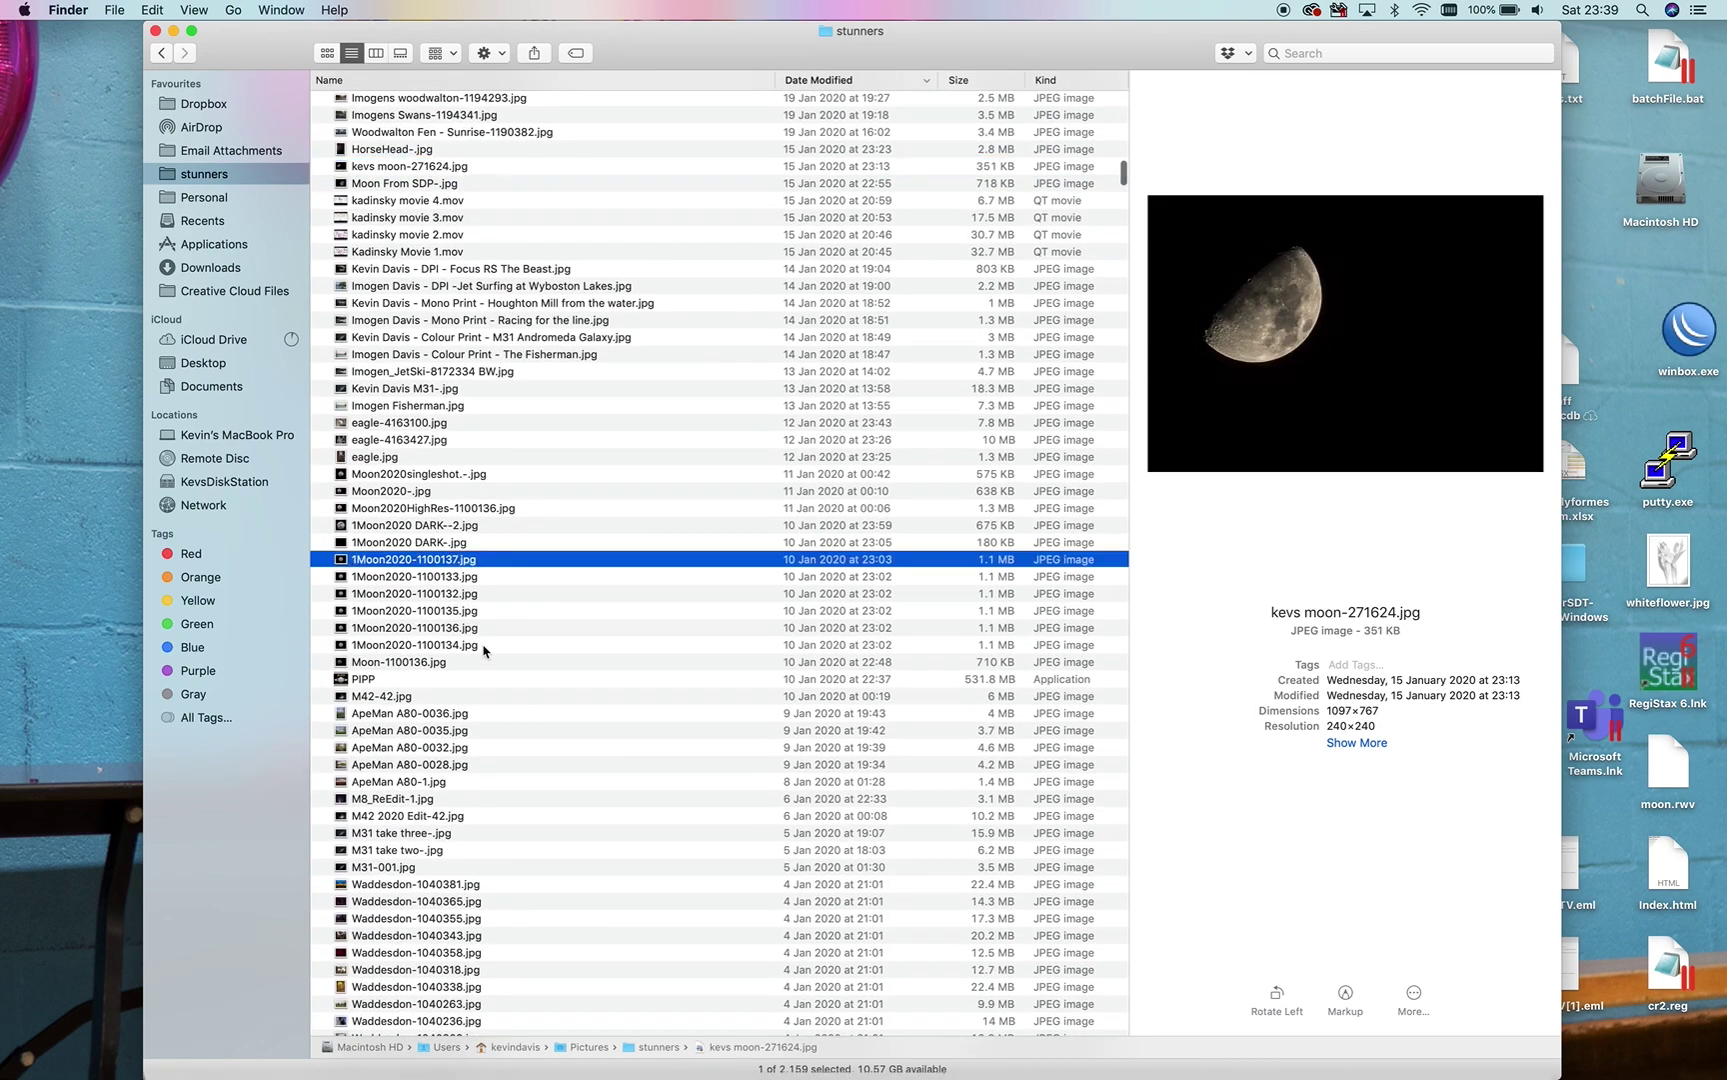
pyautogui.click(424, 561)
pyautogui.scroll(-10, 483, 756)
pyautogui.scroll(-4, 467, 624)
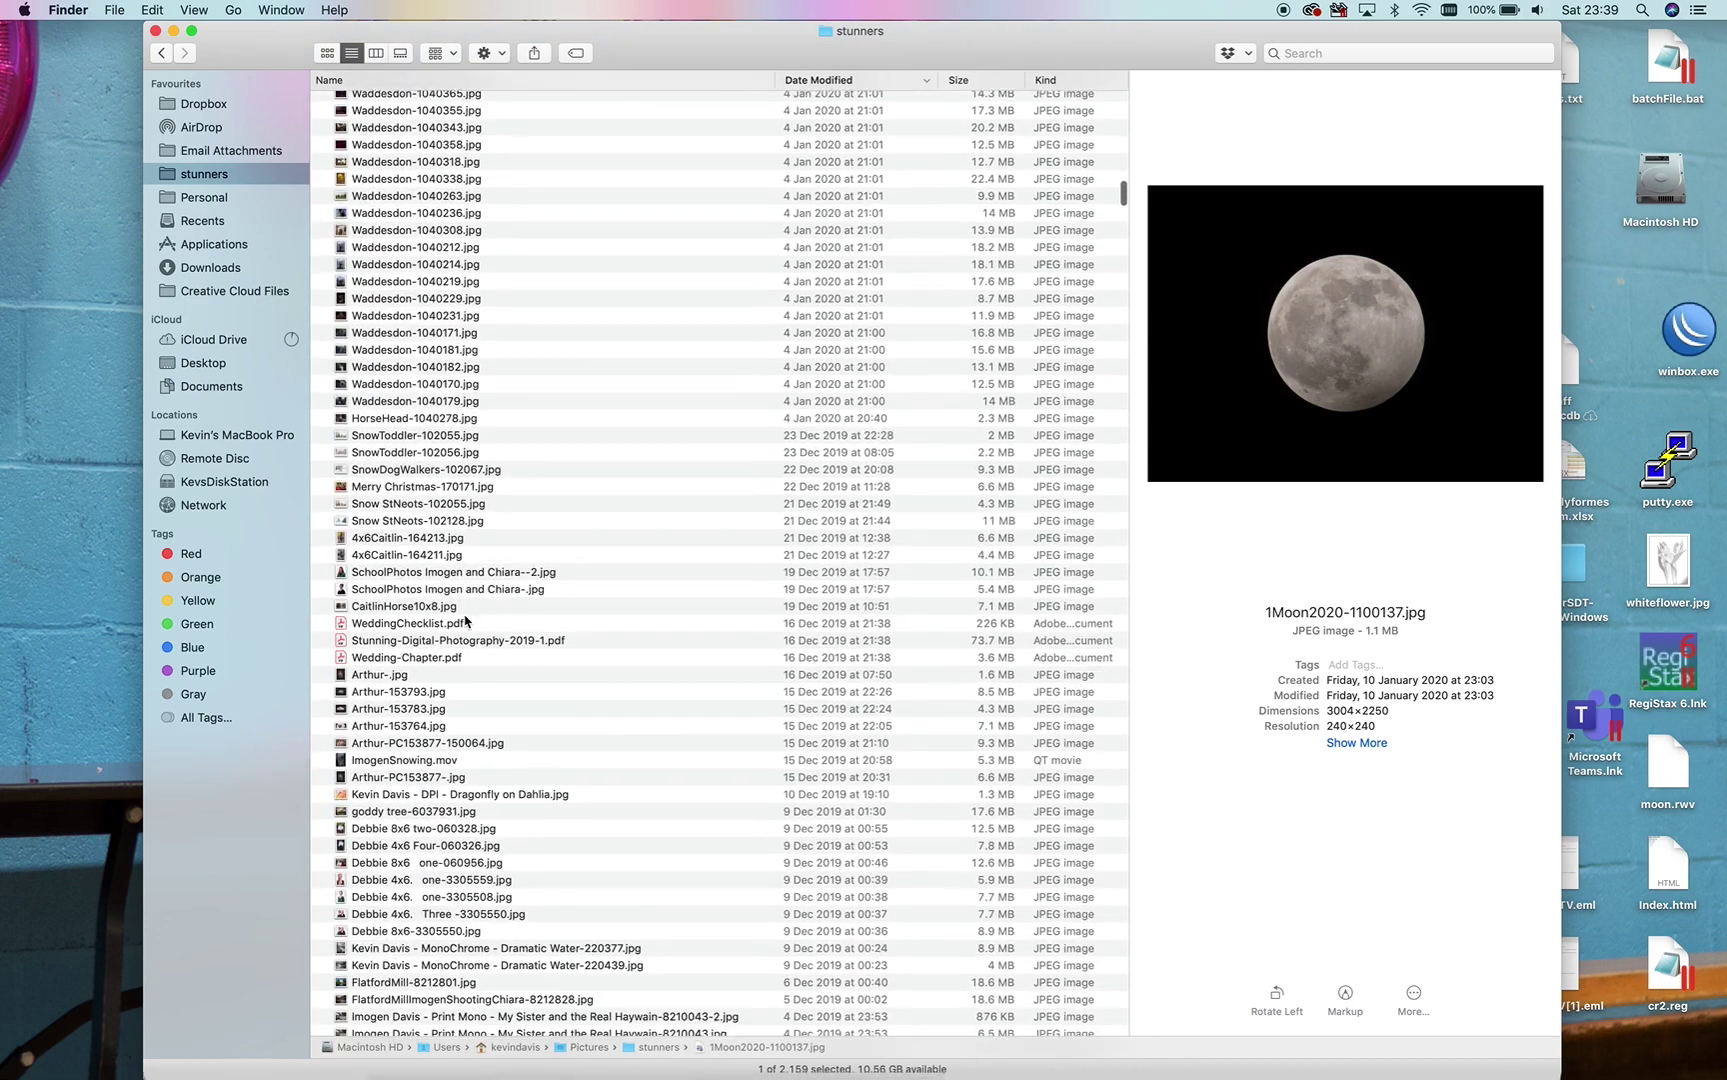
pyautogui.click(377, 722)
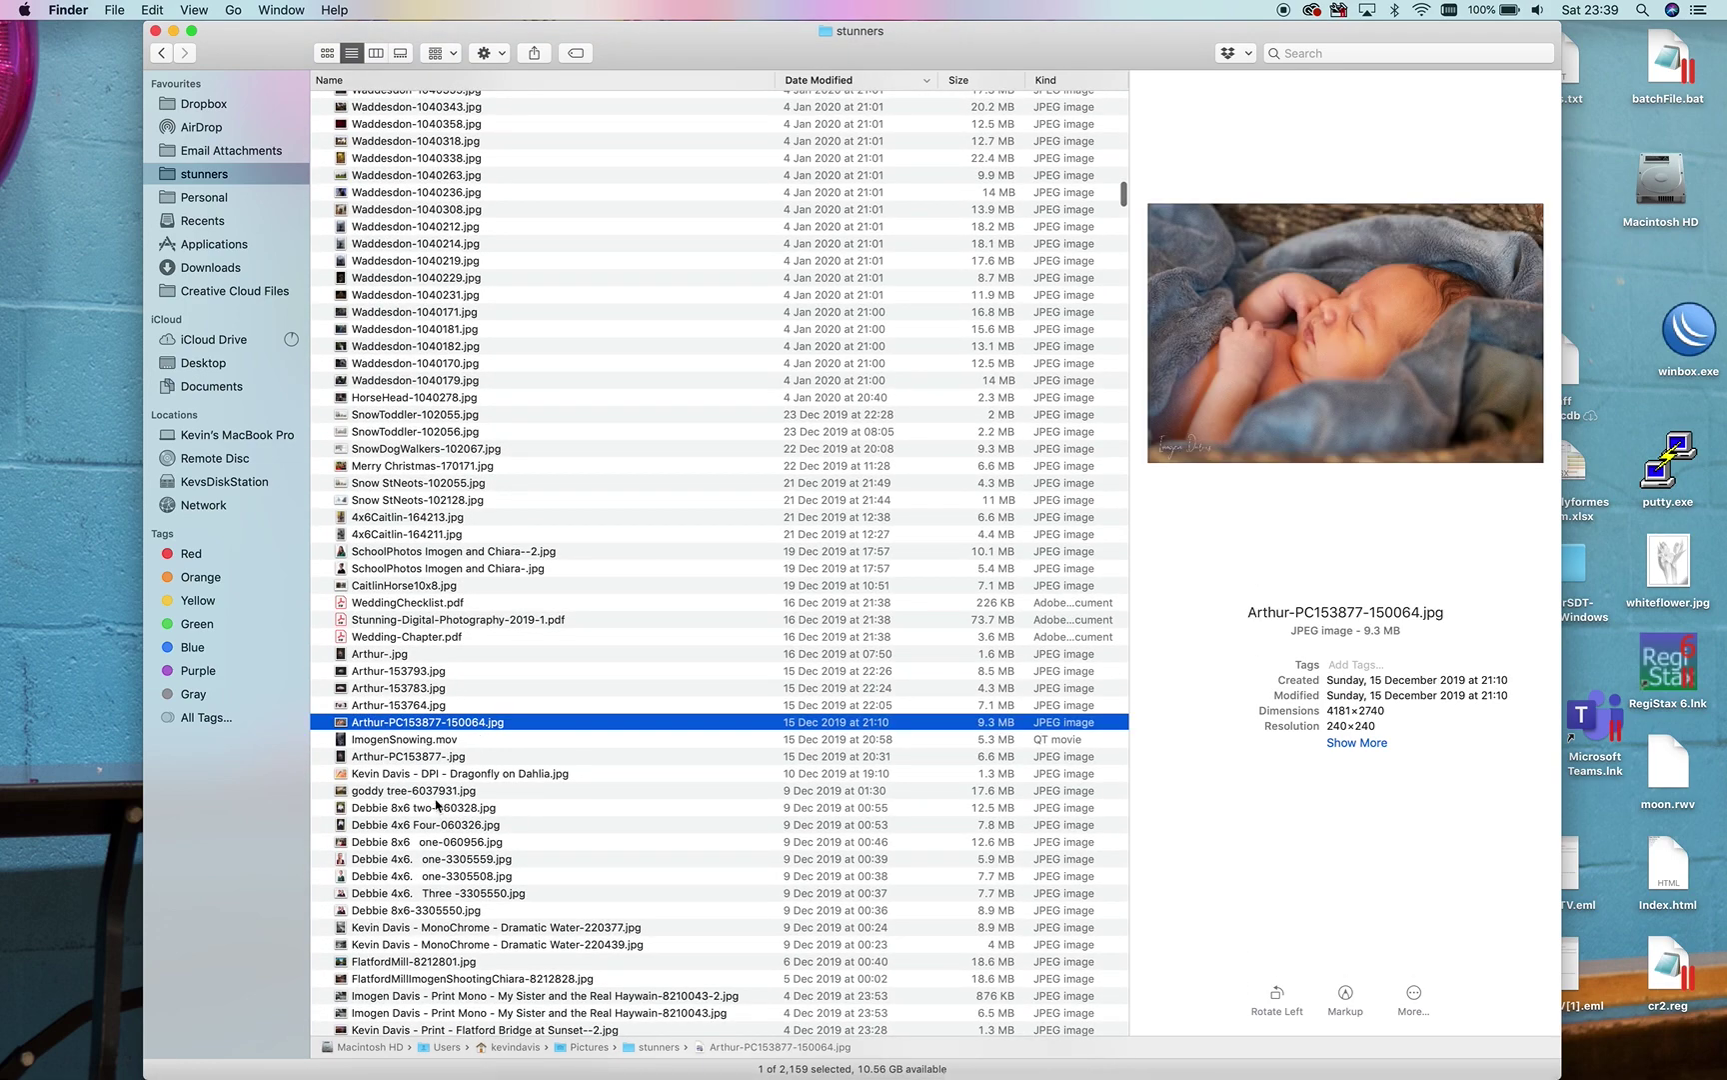
pyautogui.scroll(-6, 411, 848)
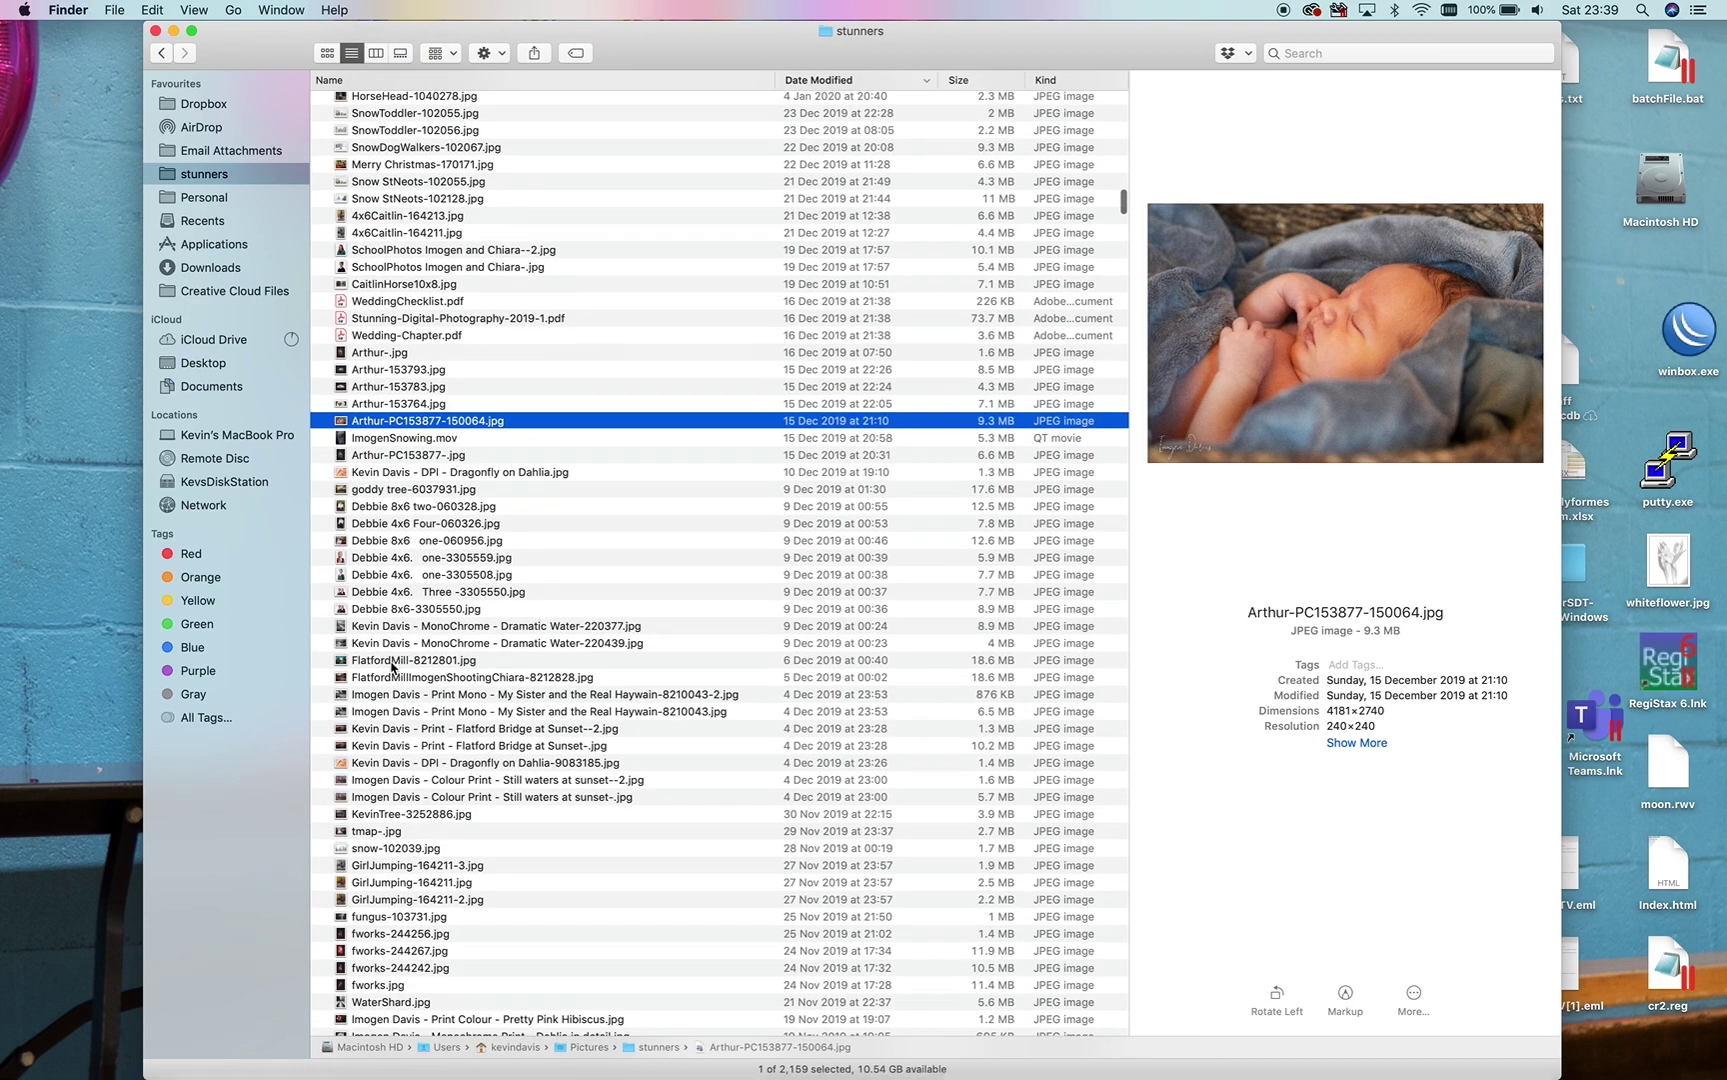
pyautogui.scroll(-15, 390, 851)
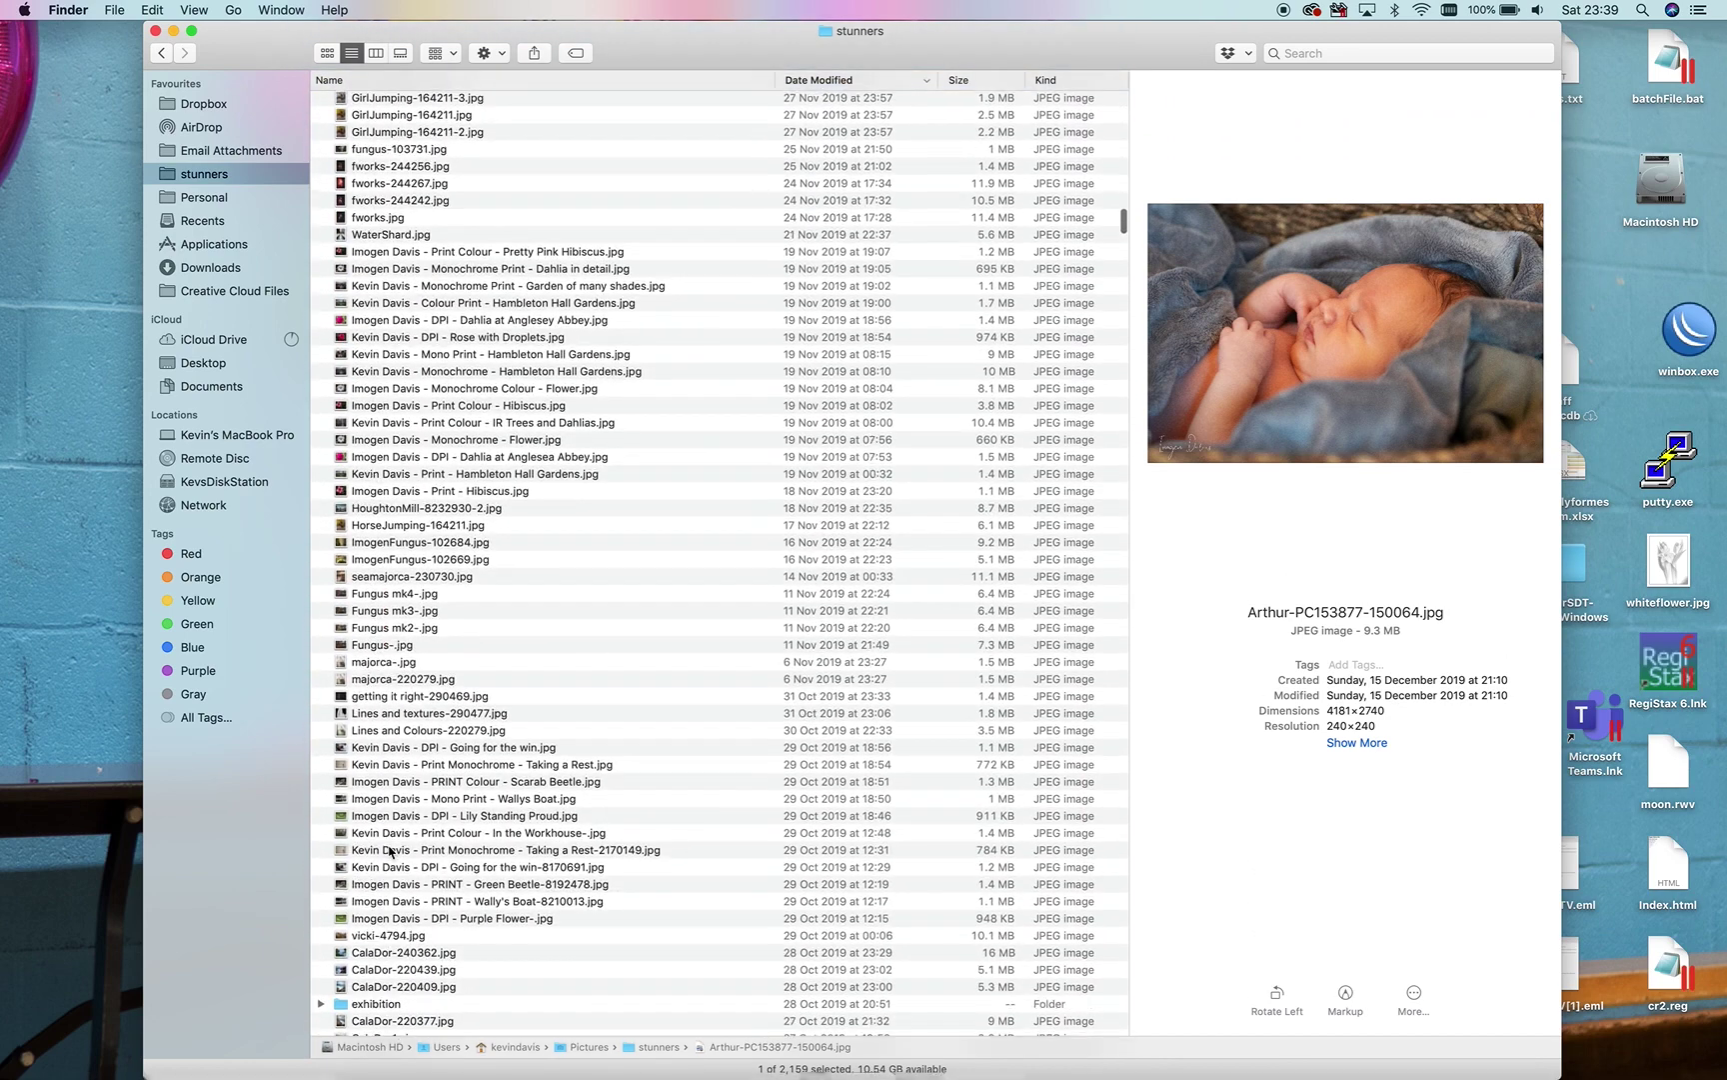
# Select the pink hibiscus print photo, preview it, and close the preview.
pyautogui.click(368, 490)
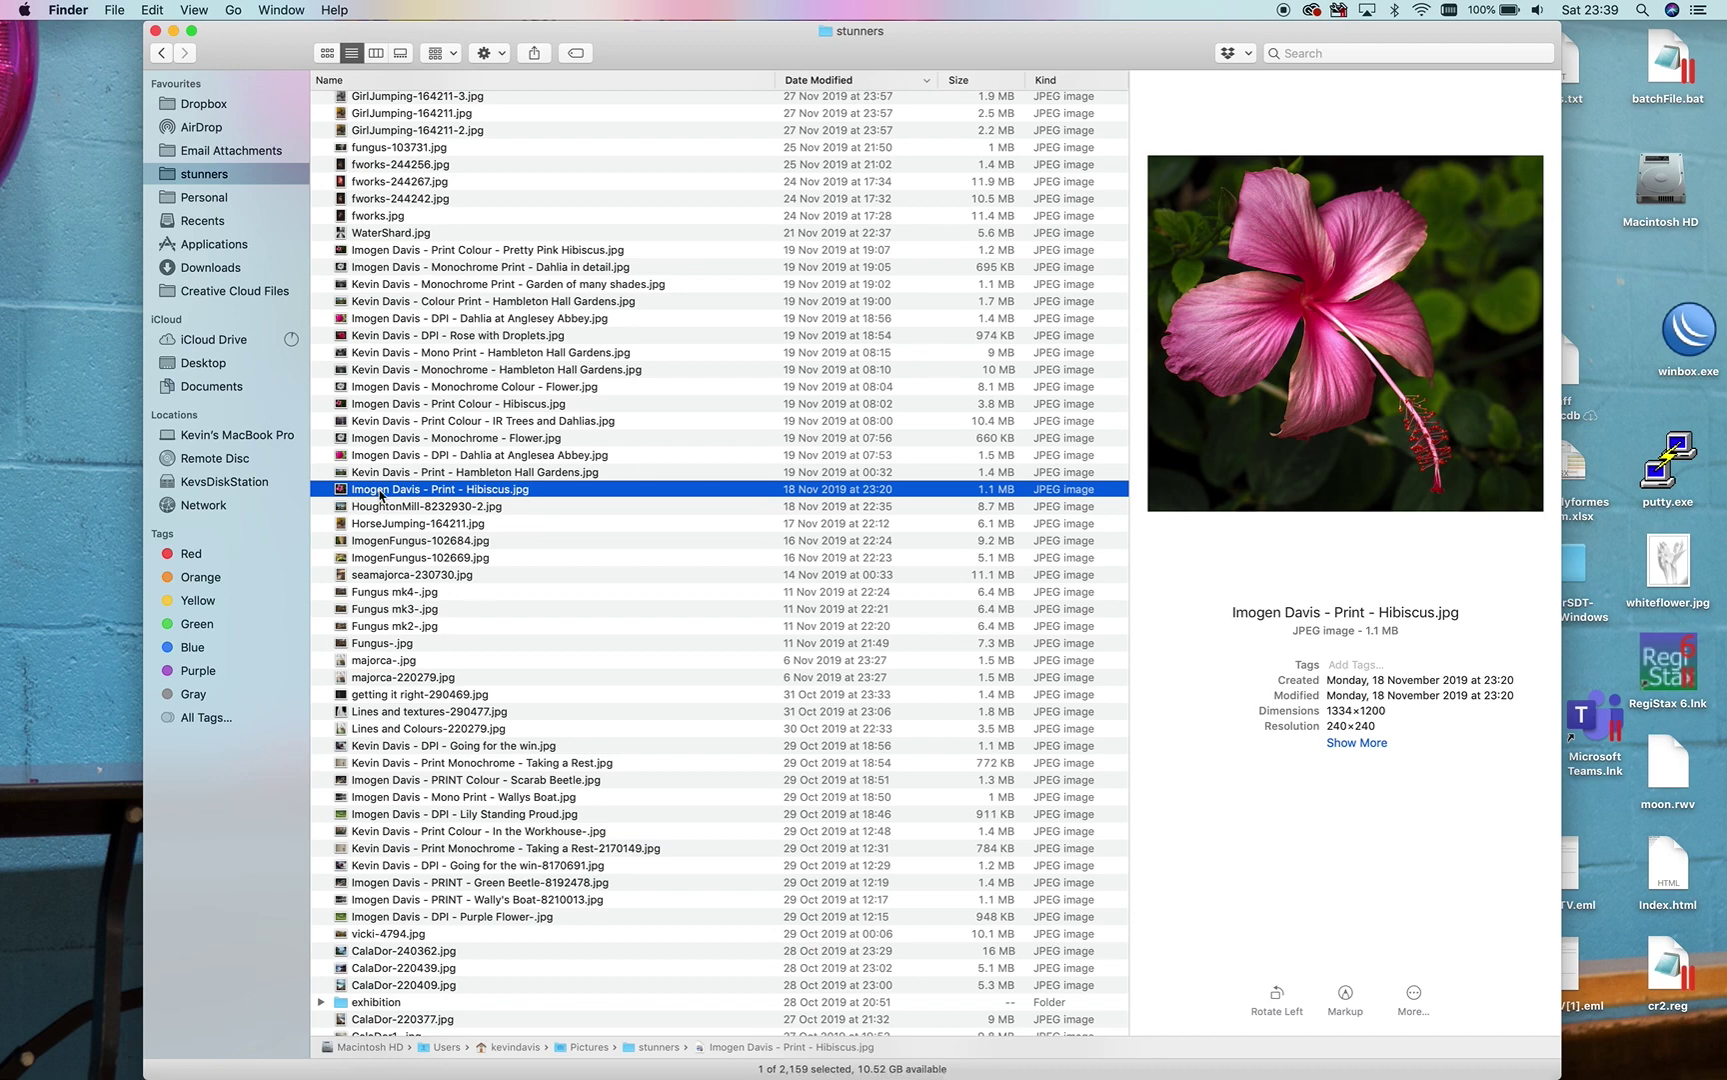
pyautogui.doubleClick(381, 492)
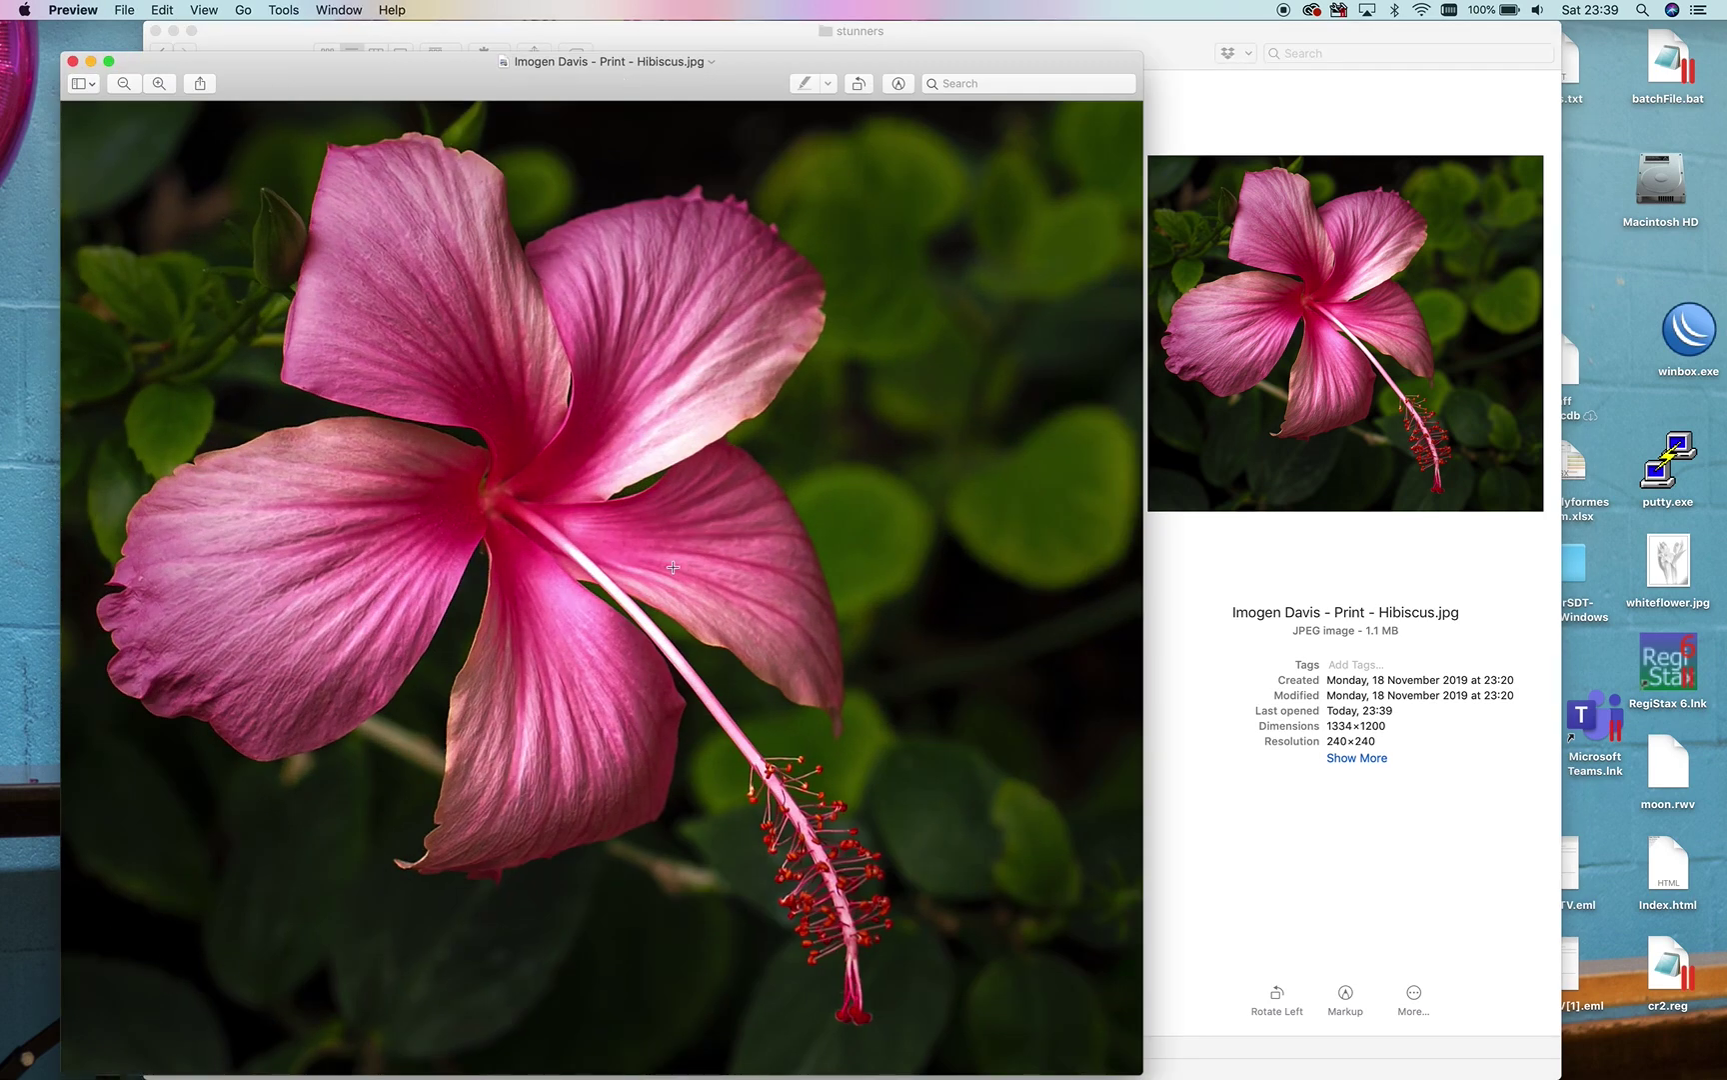
pyautogui.click(72, 62)
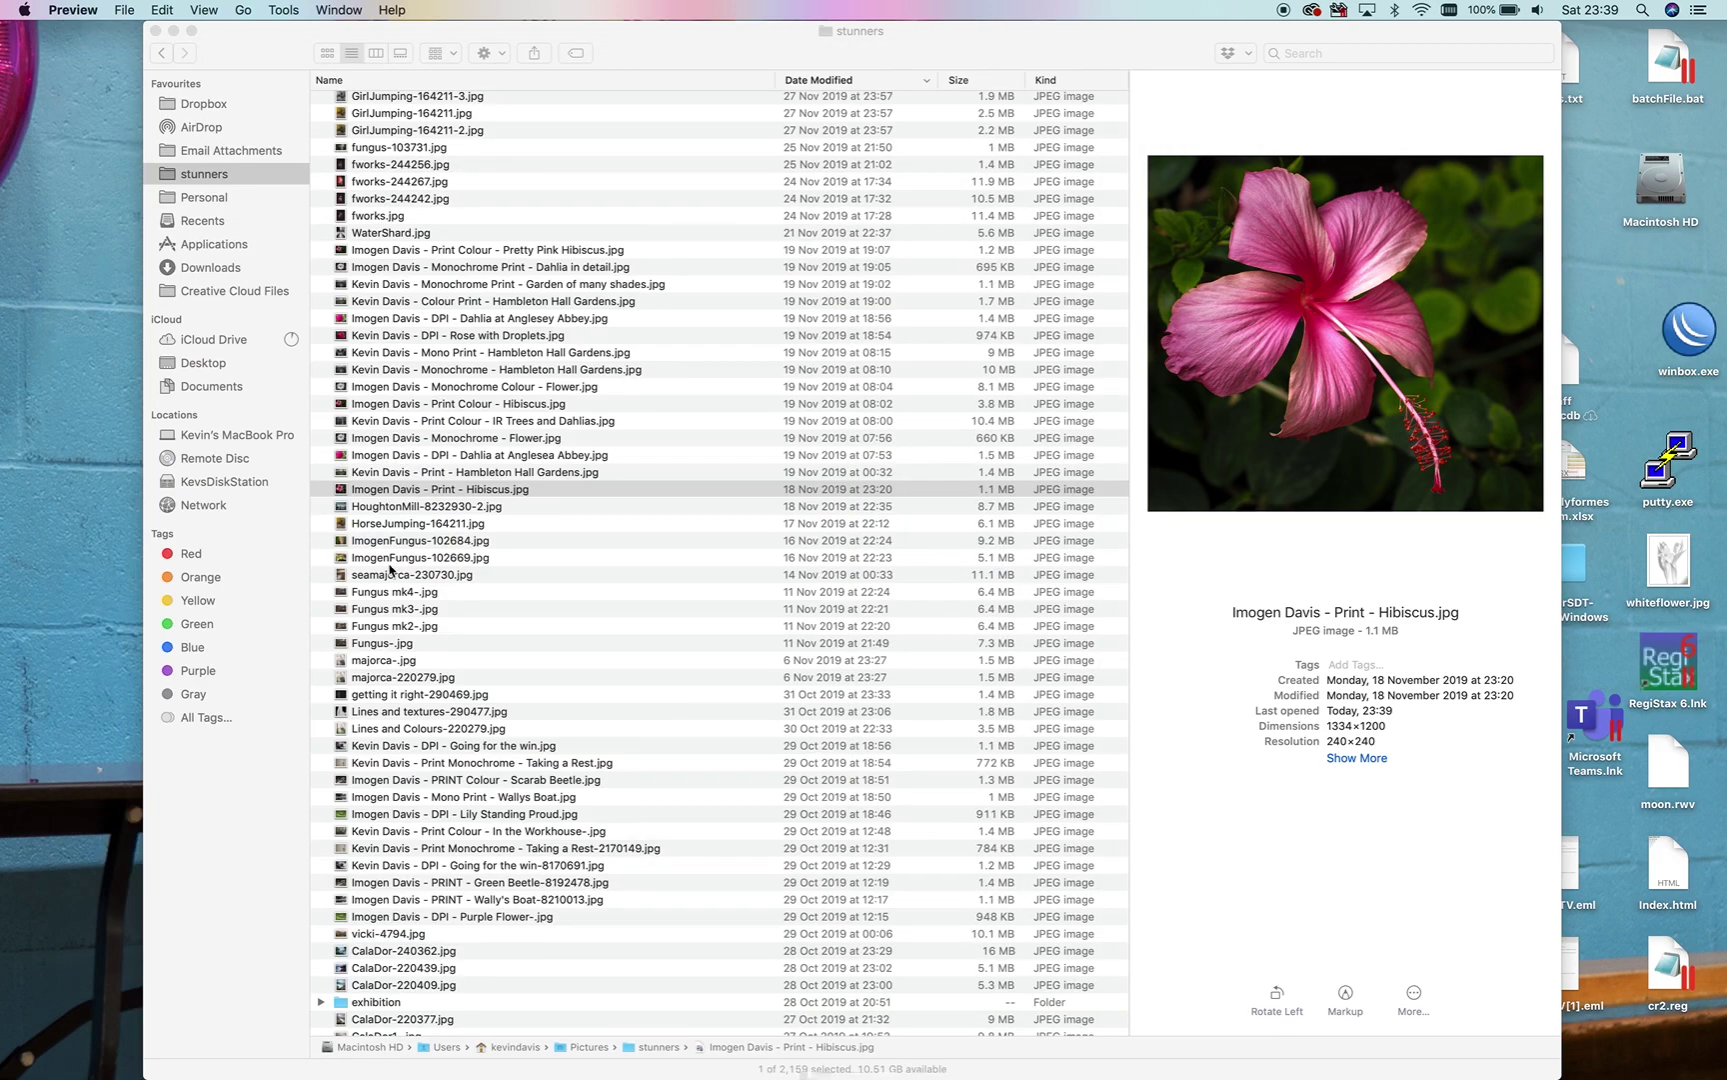
# Open the hibiscus photo in Photoshop via Open With.
pyautogui.rightClick(370, 497)
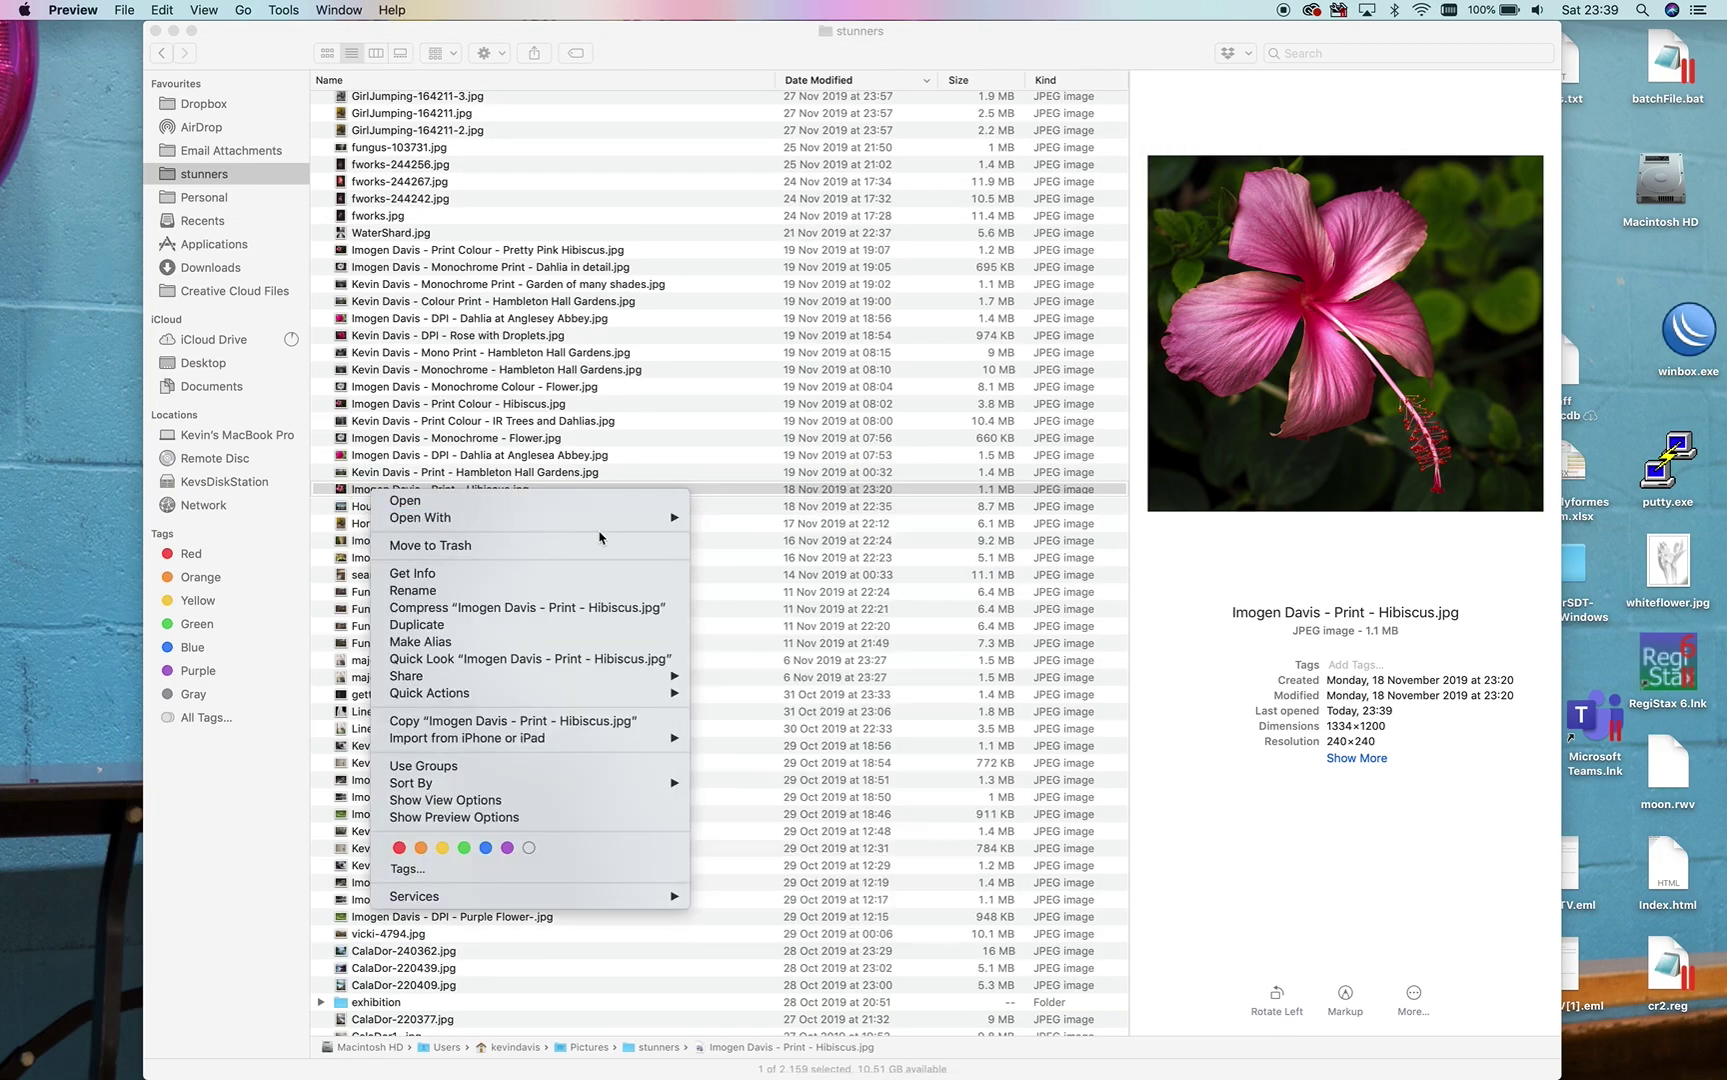
pyautogui.moveTo(639, 517)
pyautogui.click(787, 552)
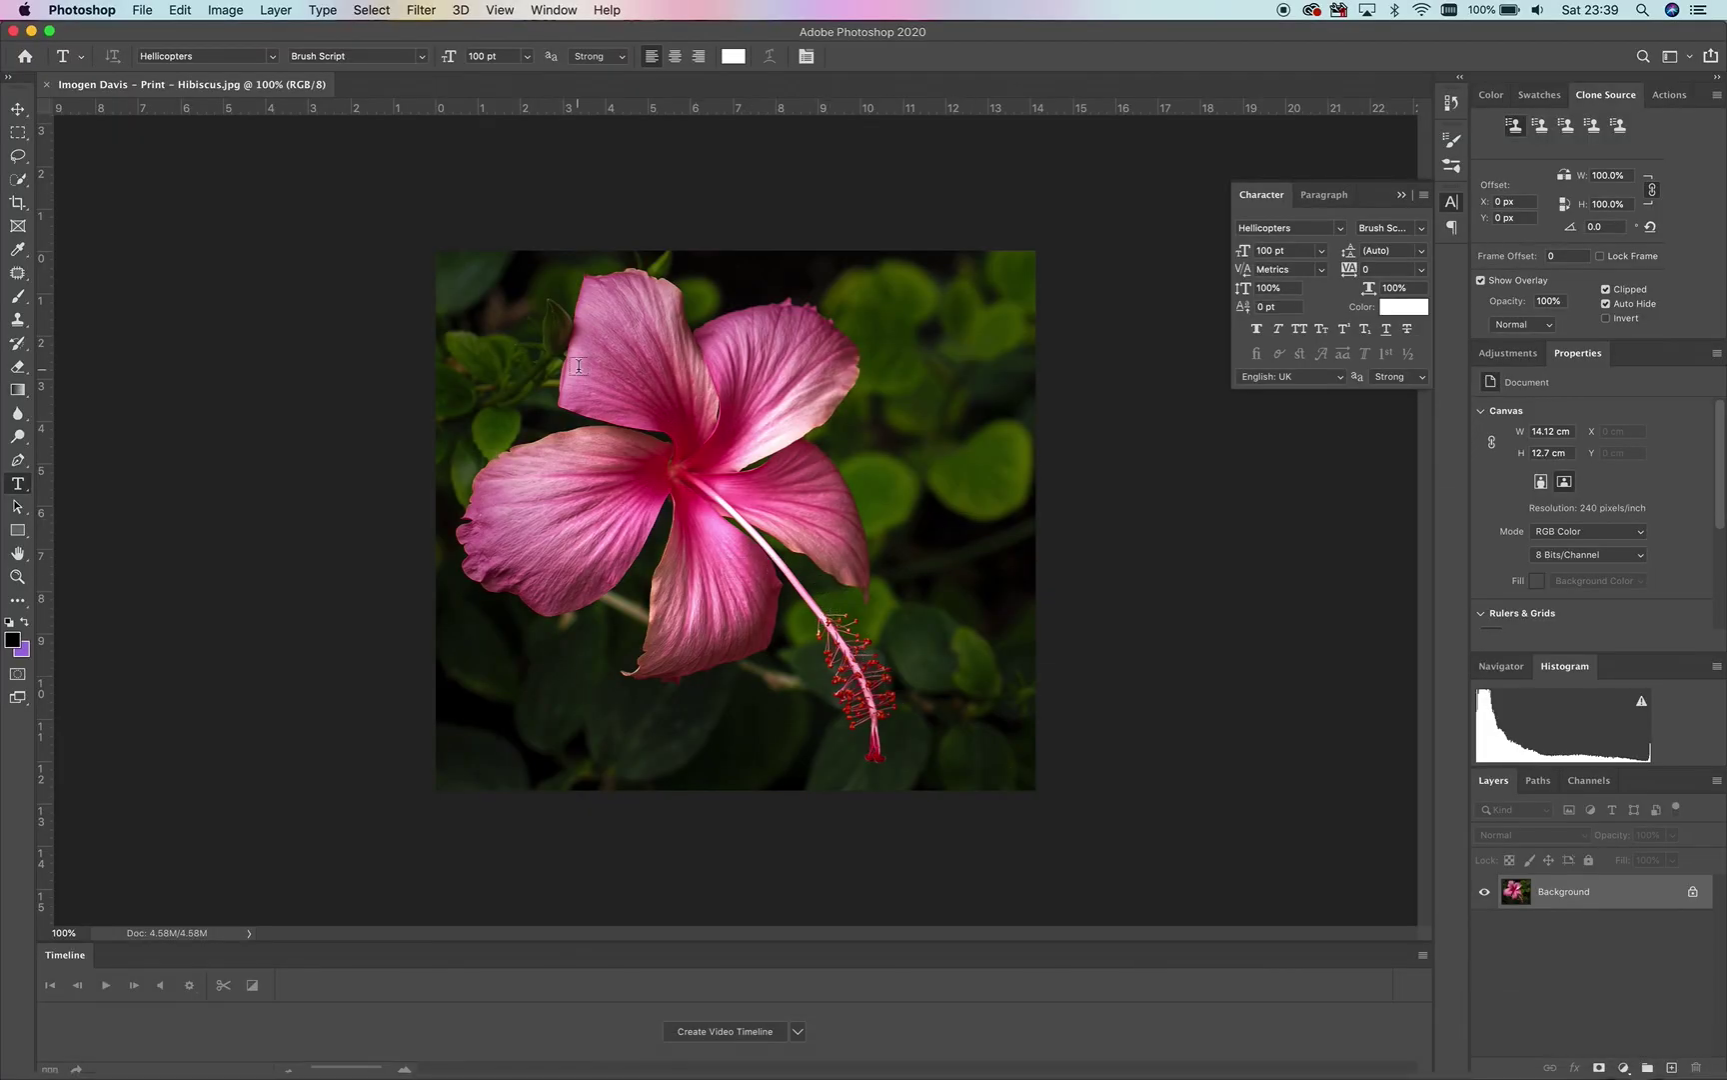
# Unlock the Background into Layer 0, convert it to a smart object, and reselect it.
pyautogui.click(1692, 891)
pyautogui.rightClick(1638, 889)
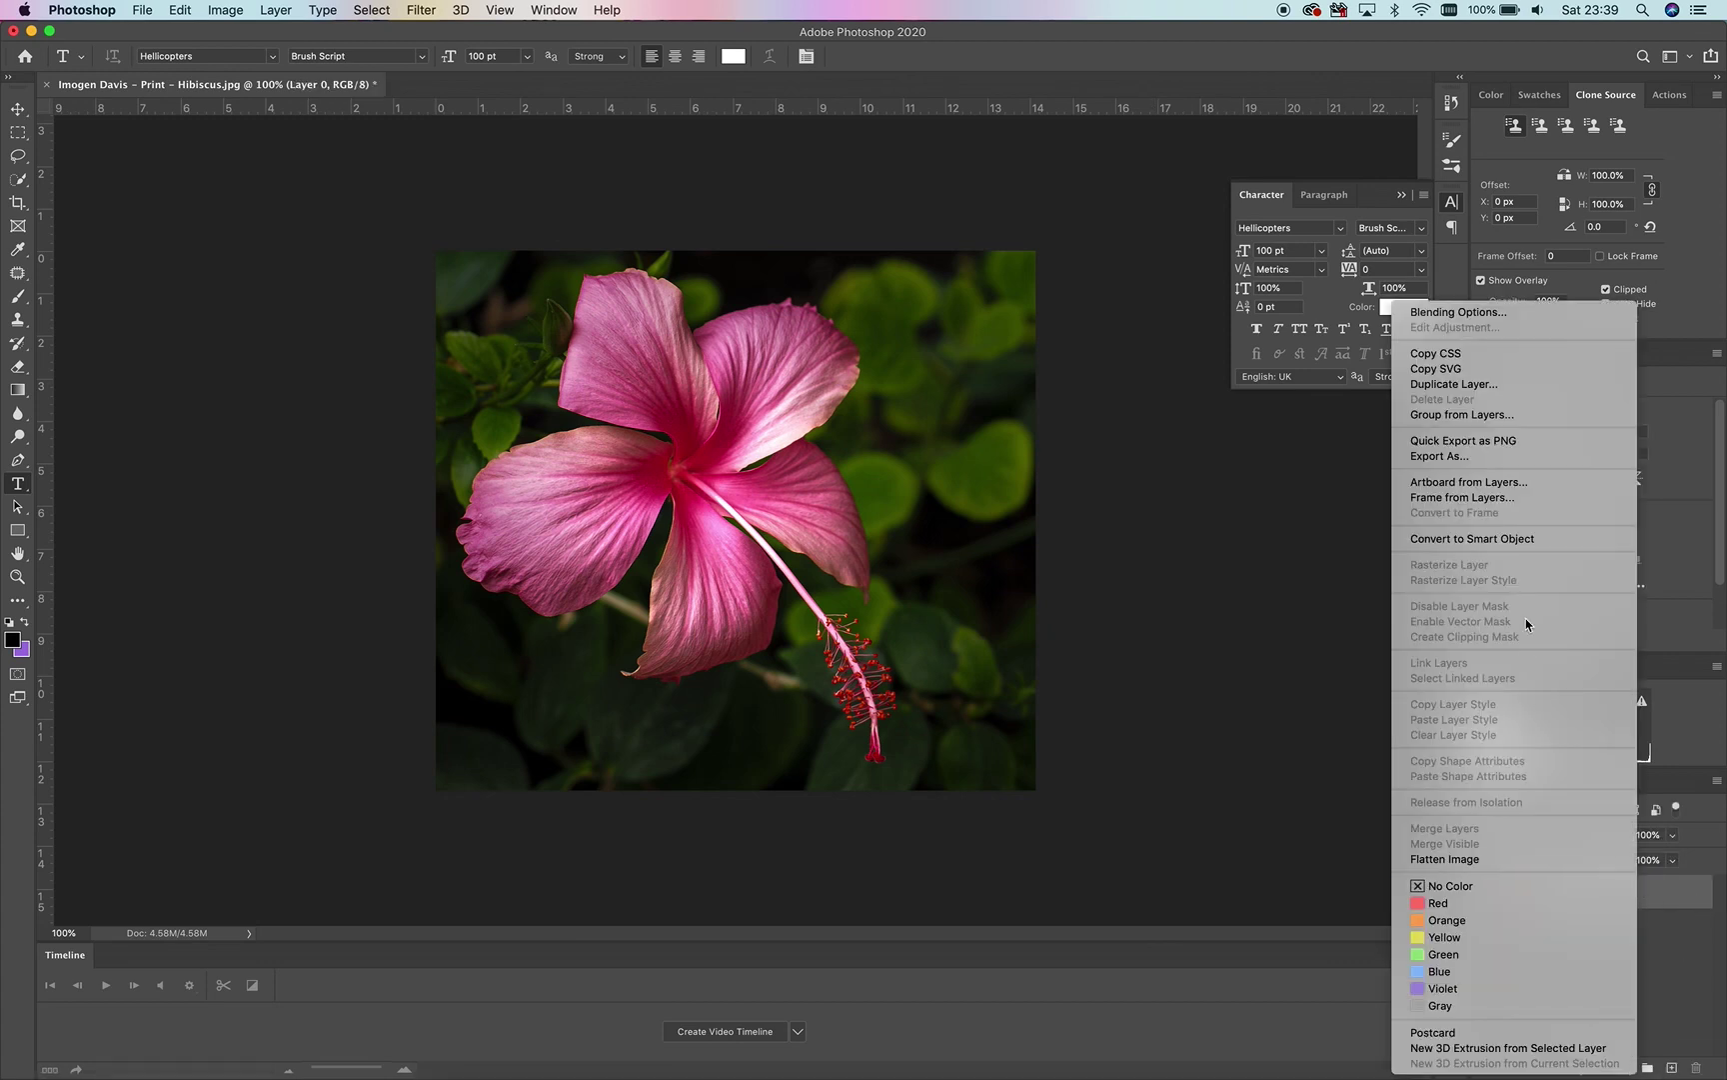
pyautogui.click(1486, 539)
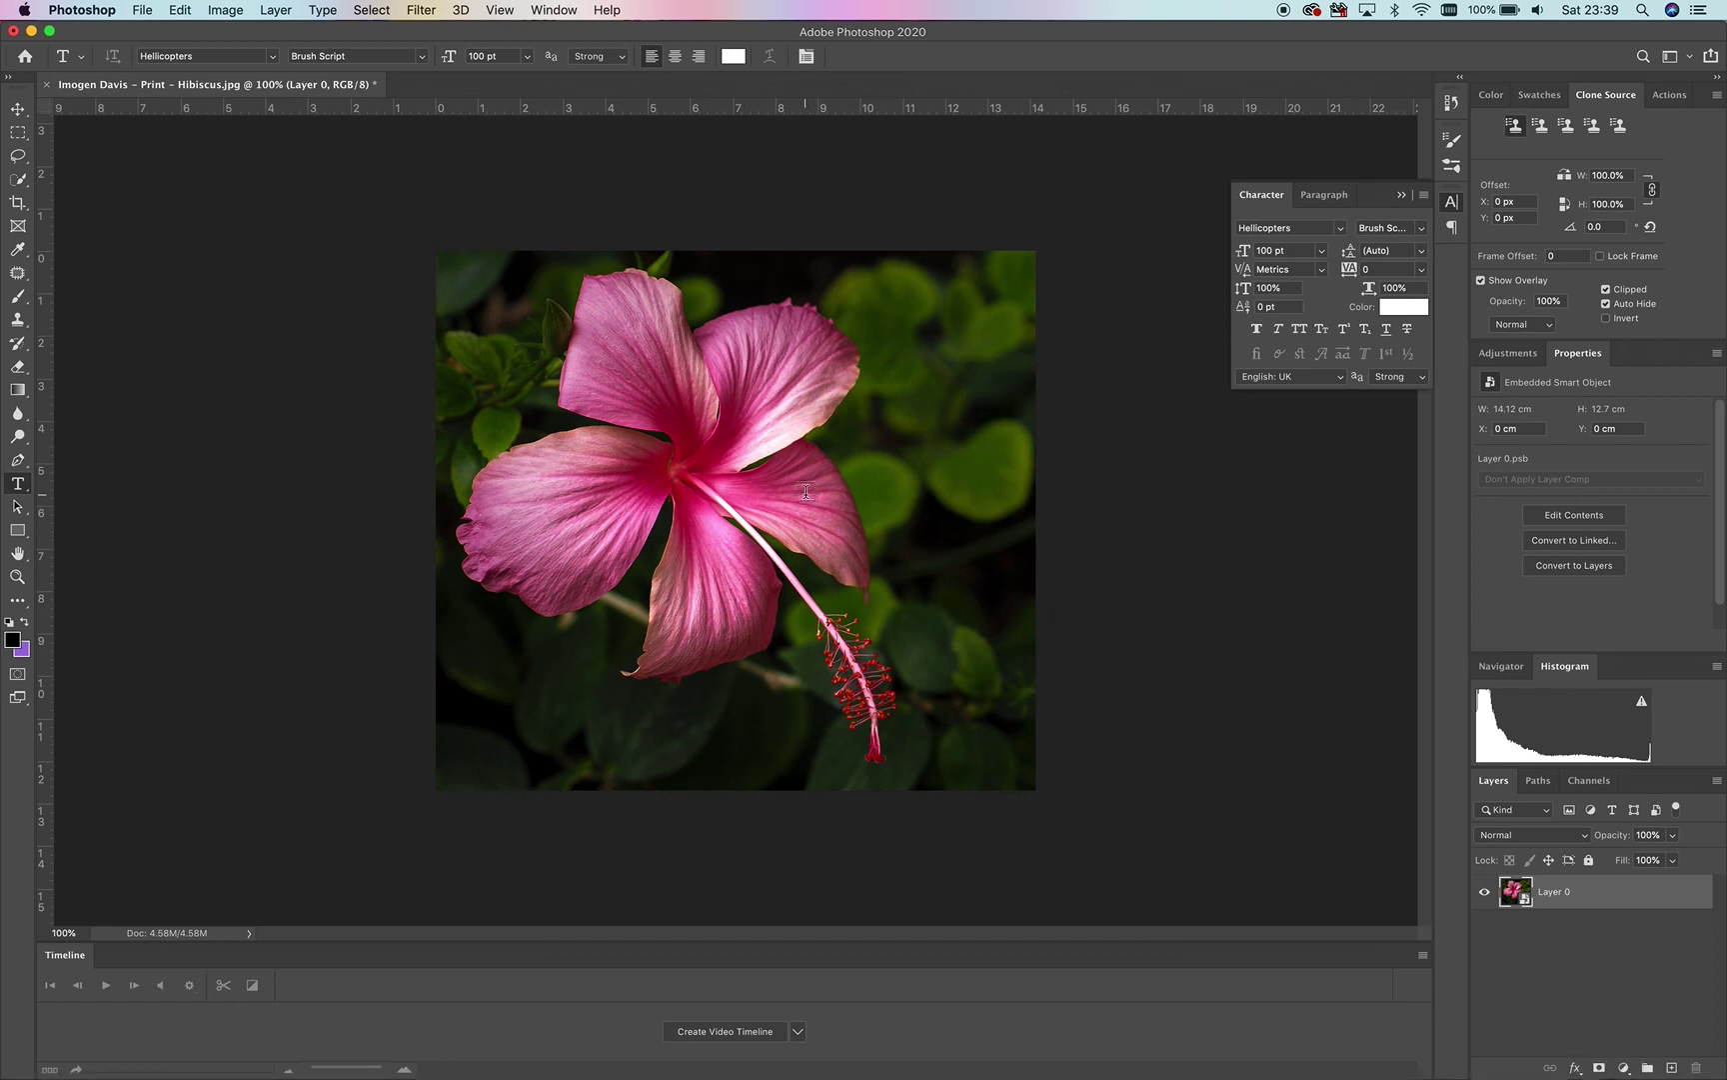
pyautogui.scroll(1, 805, 491)
pyautogui.scroll(2, 805, 491)
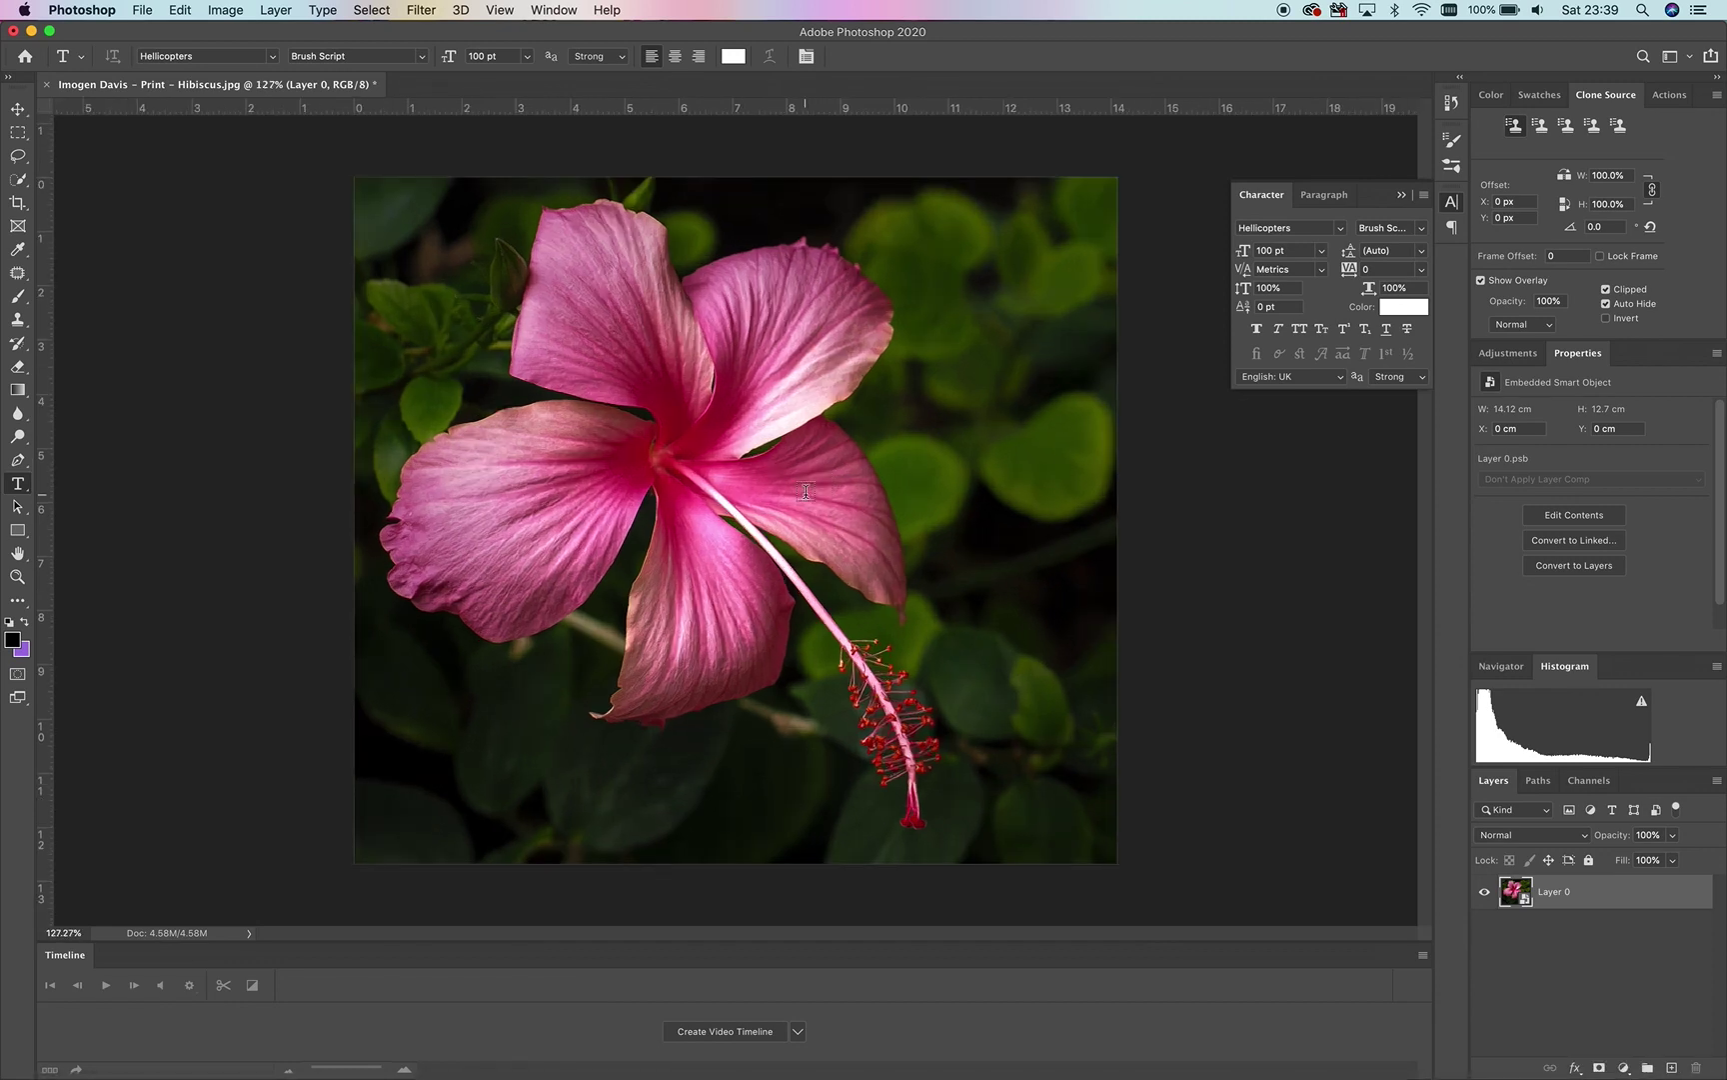
pyautogui.click(1671, 944)
pyautogui.click(1616, 894)
# Change the image mode to 16 Bits/Channel.
pyautogui.click(225, 12)
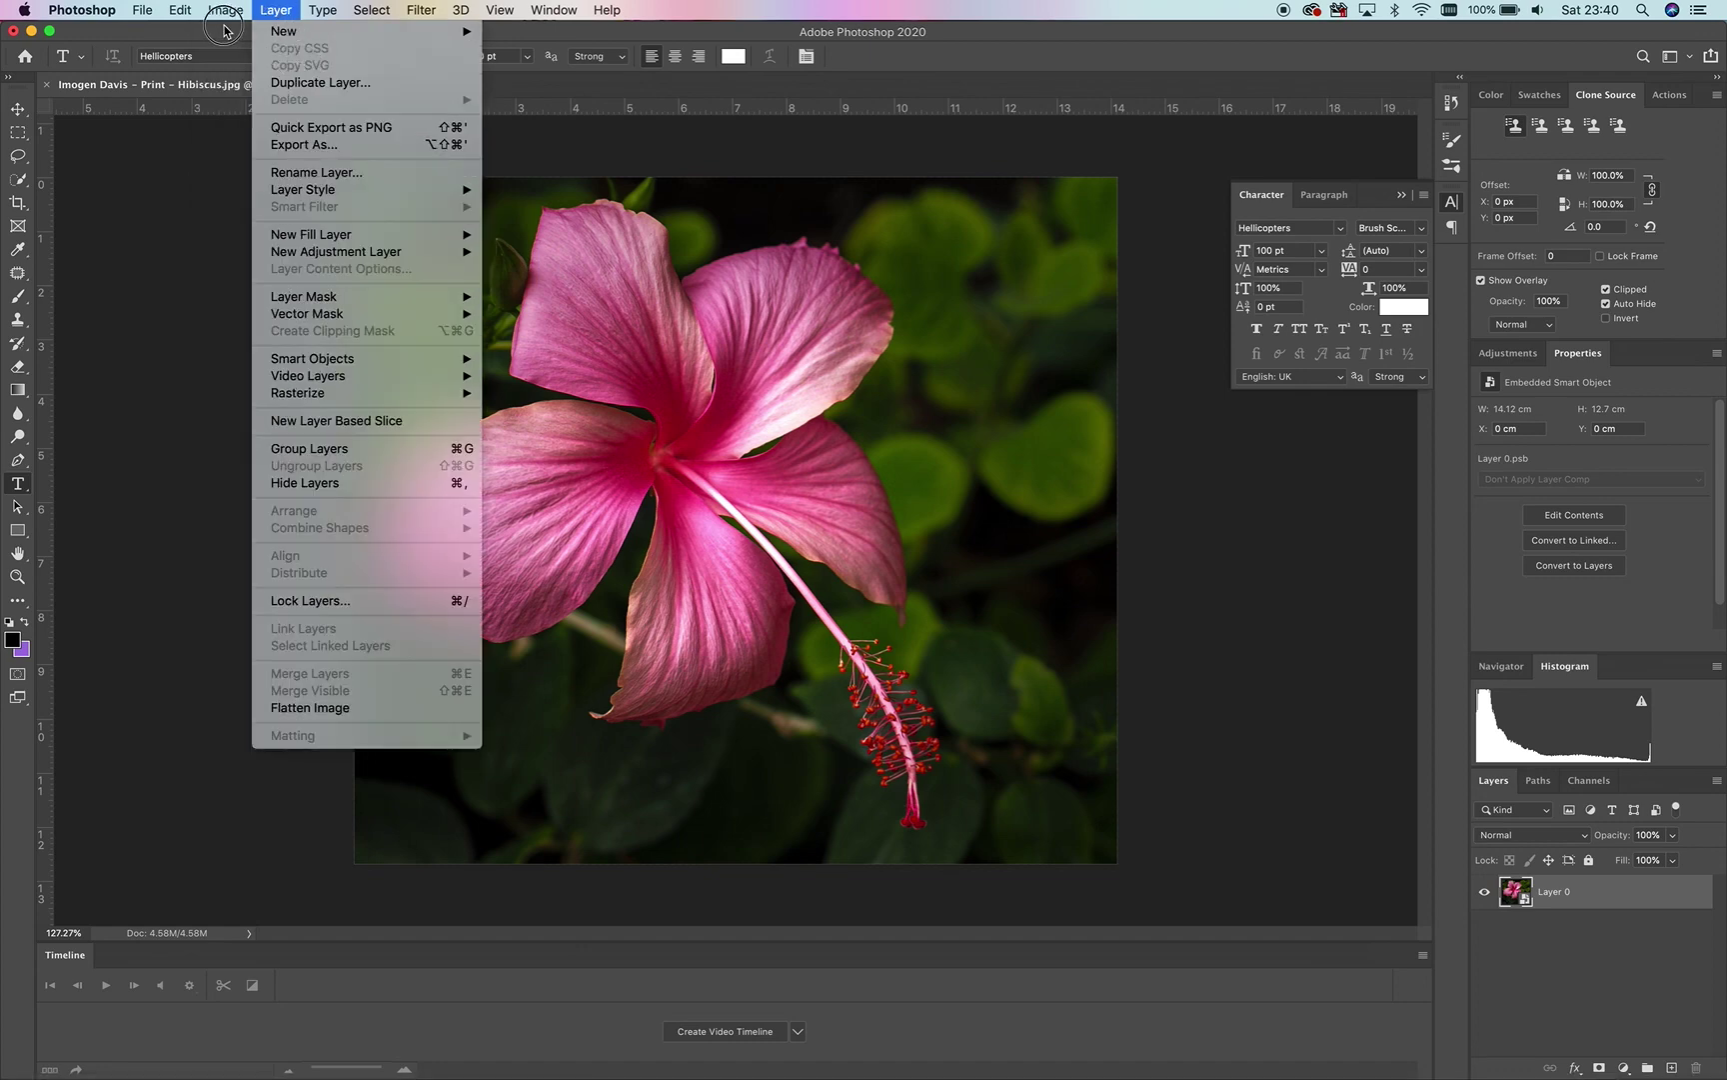
pyautogui.moveTo(226, 14)
pyautogui.moveTo(318, 59)
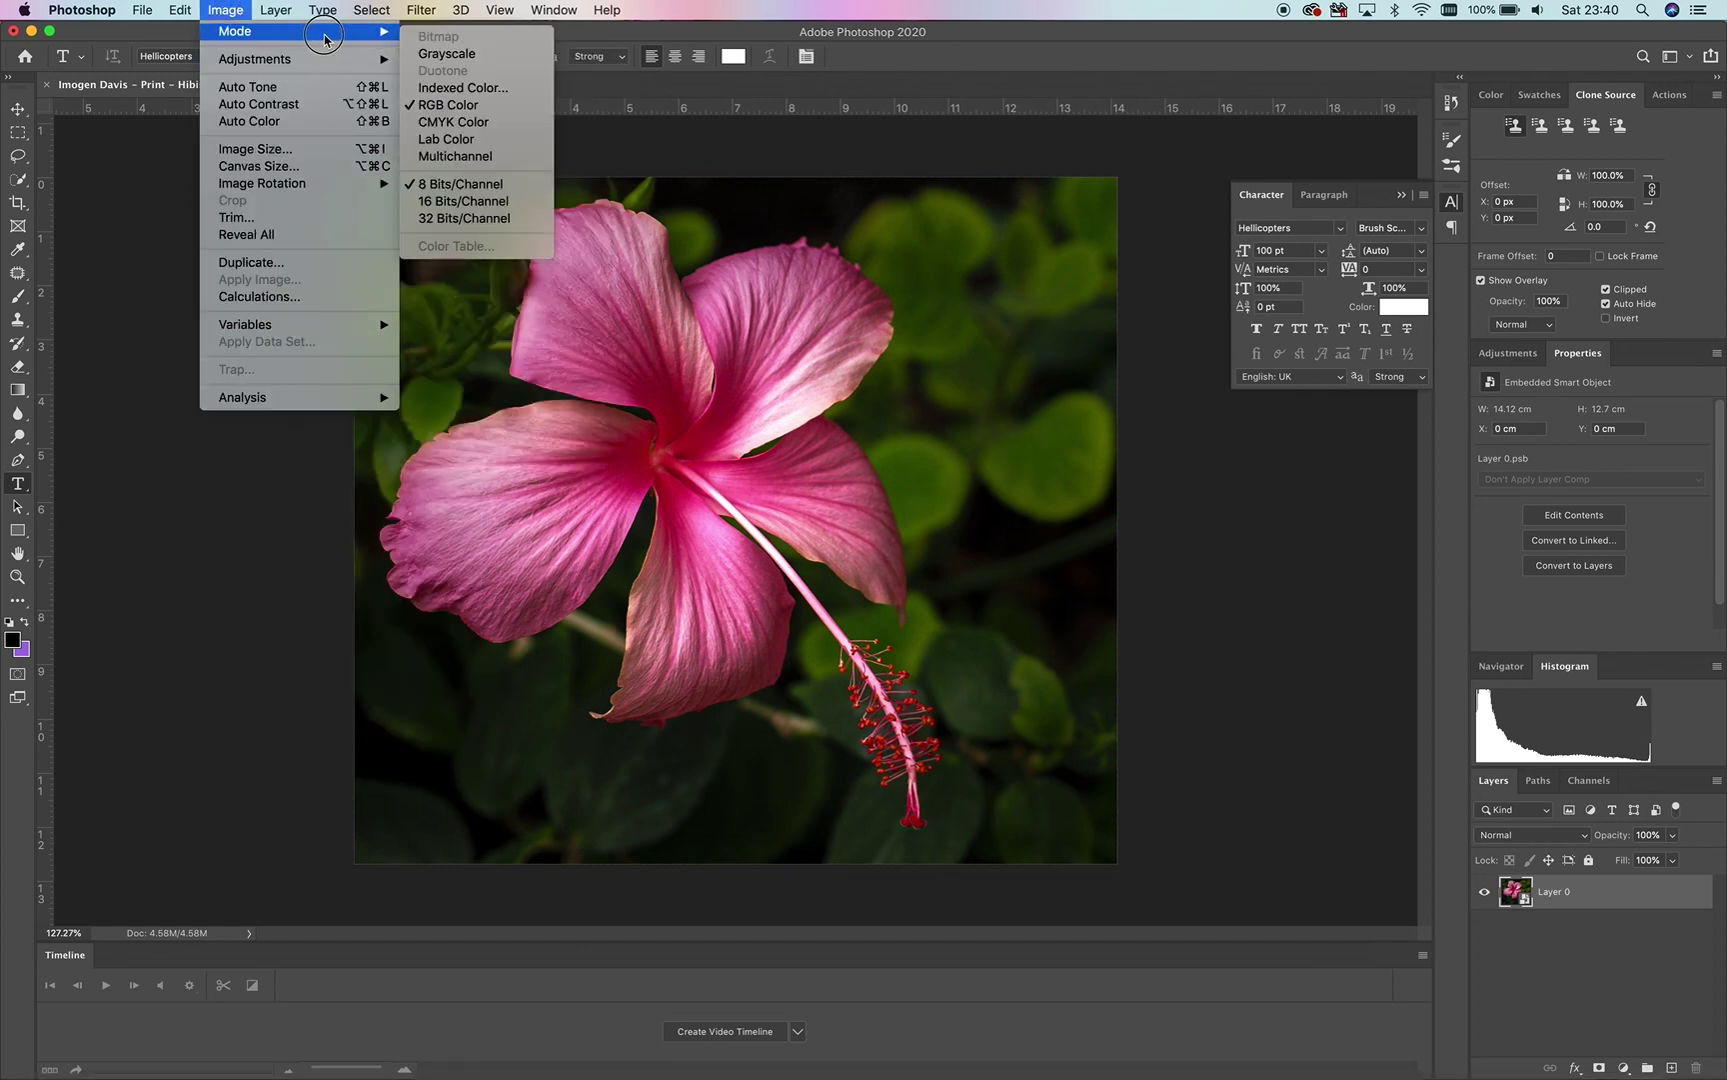
pyautogui.click(460, 200)
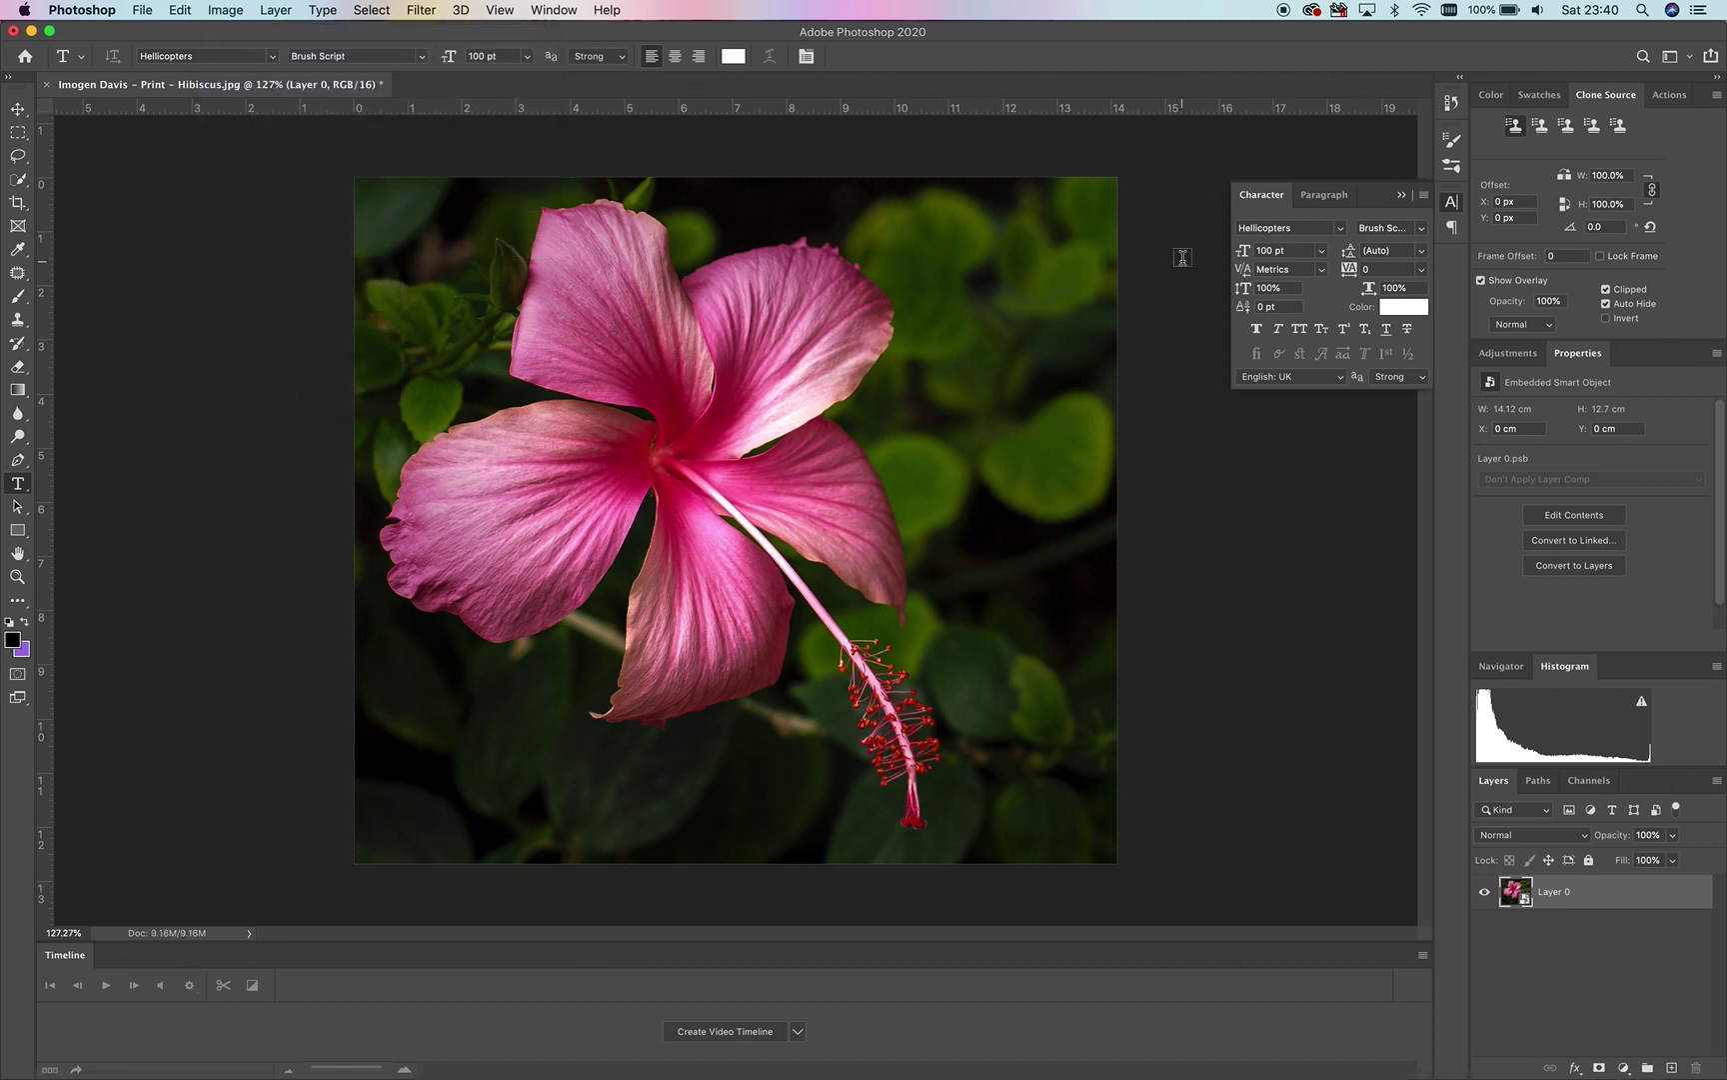
# Close the floating Character panel and confirm the mode stays at 16 Bits/Channel.
pyautogui.click(1402, 195)
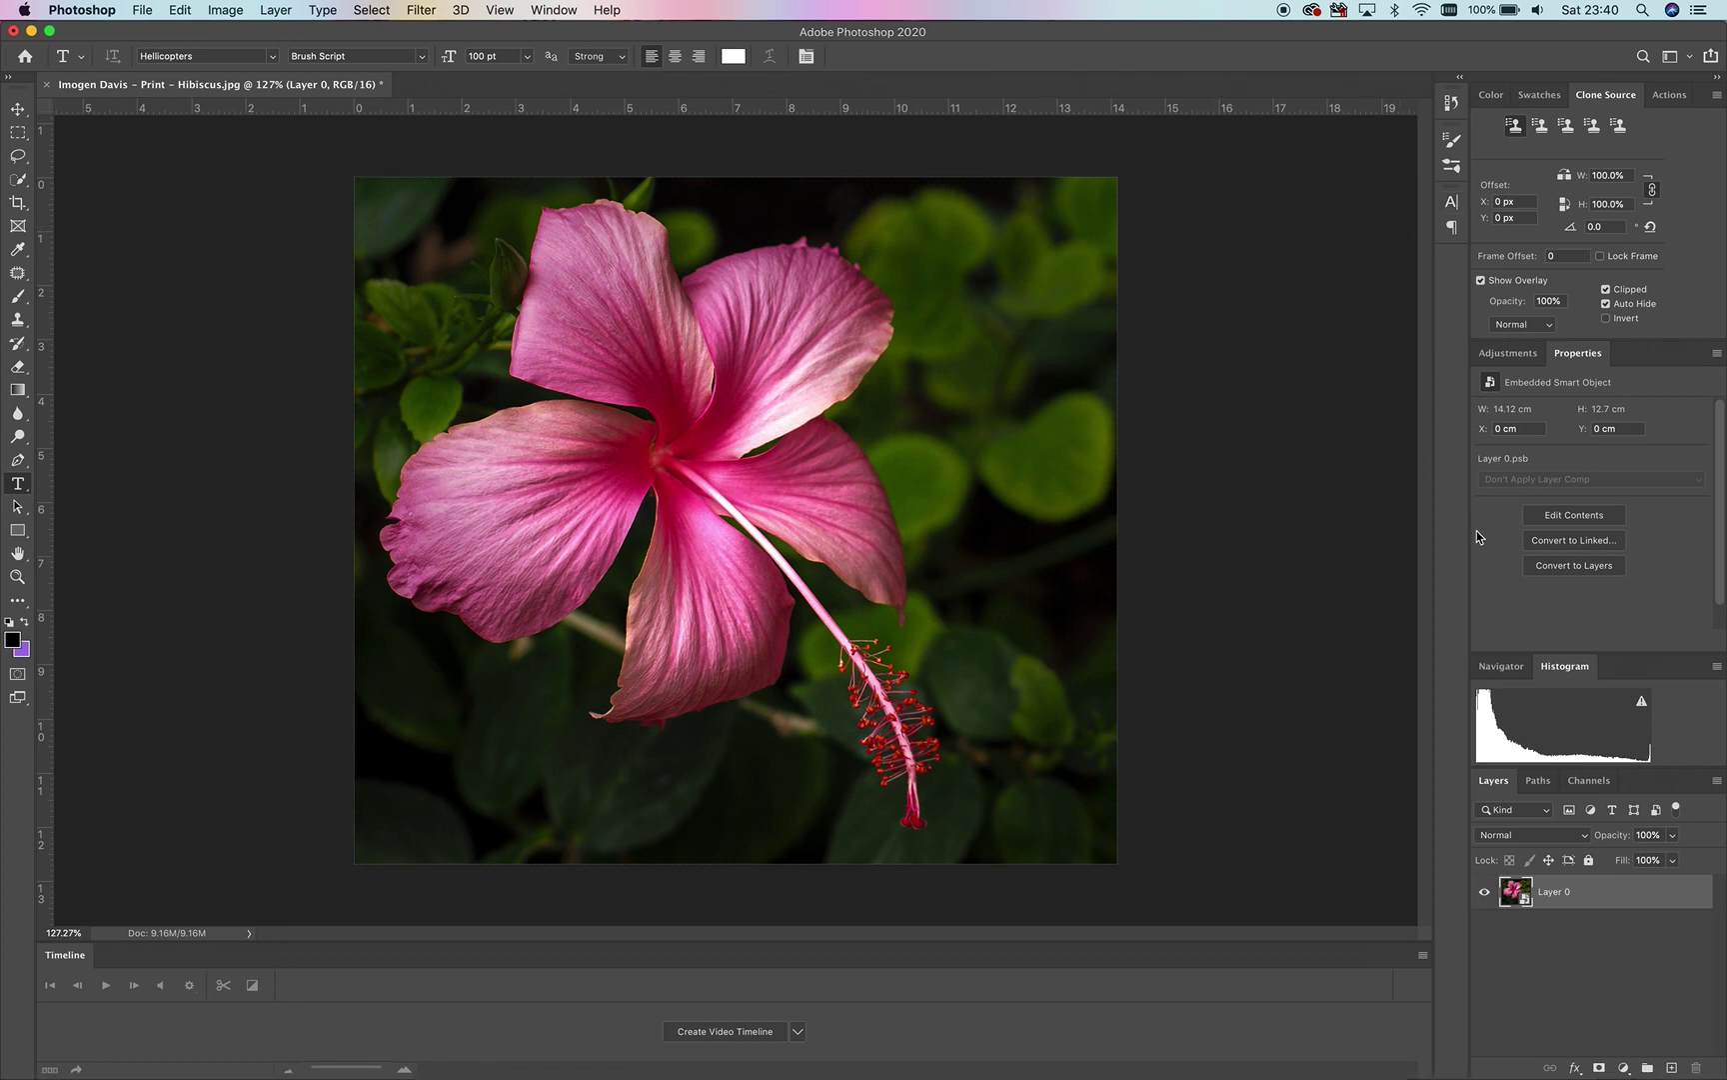
pyautogui.click(240, 12)
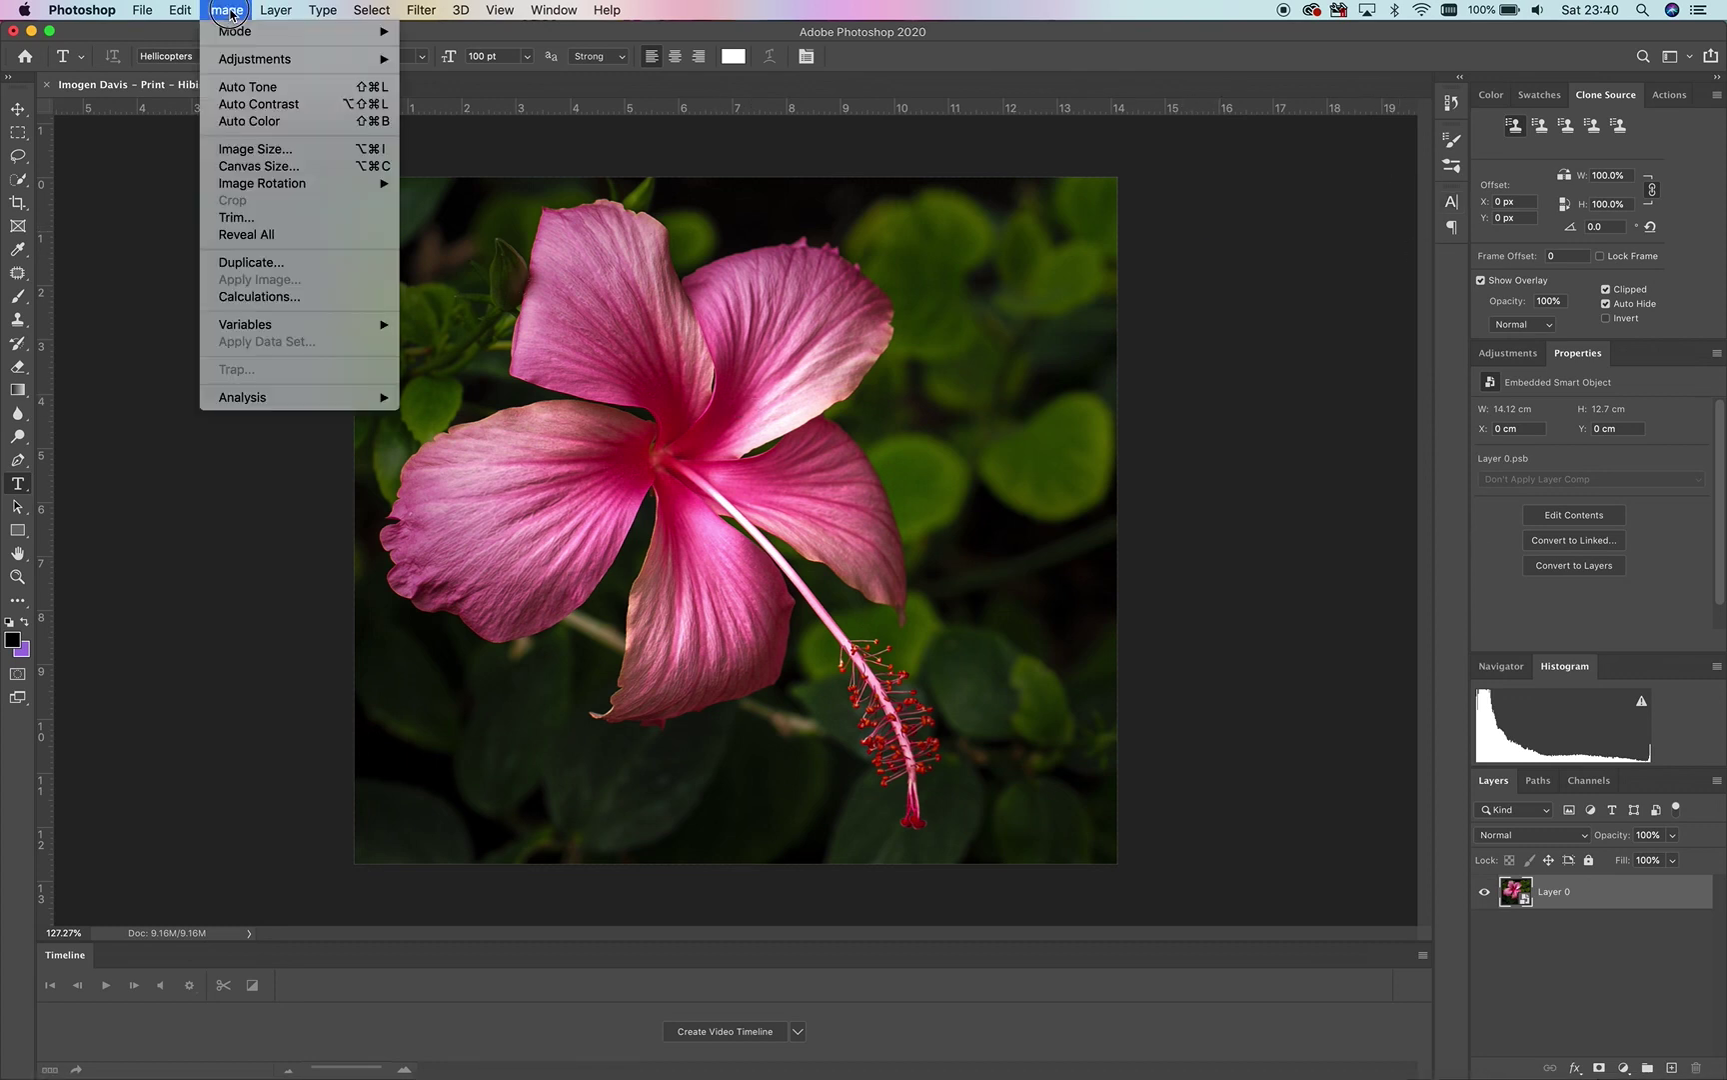
pyautogui.moveTo(318, 31)
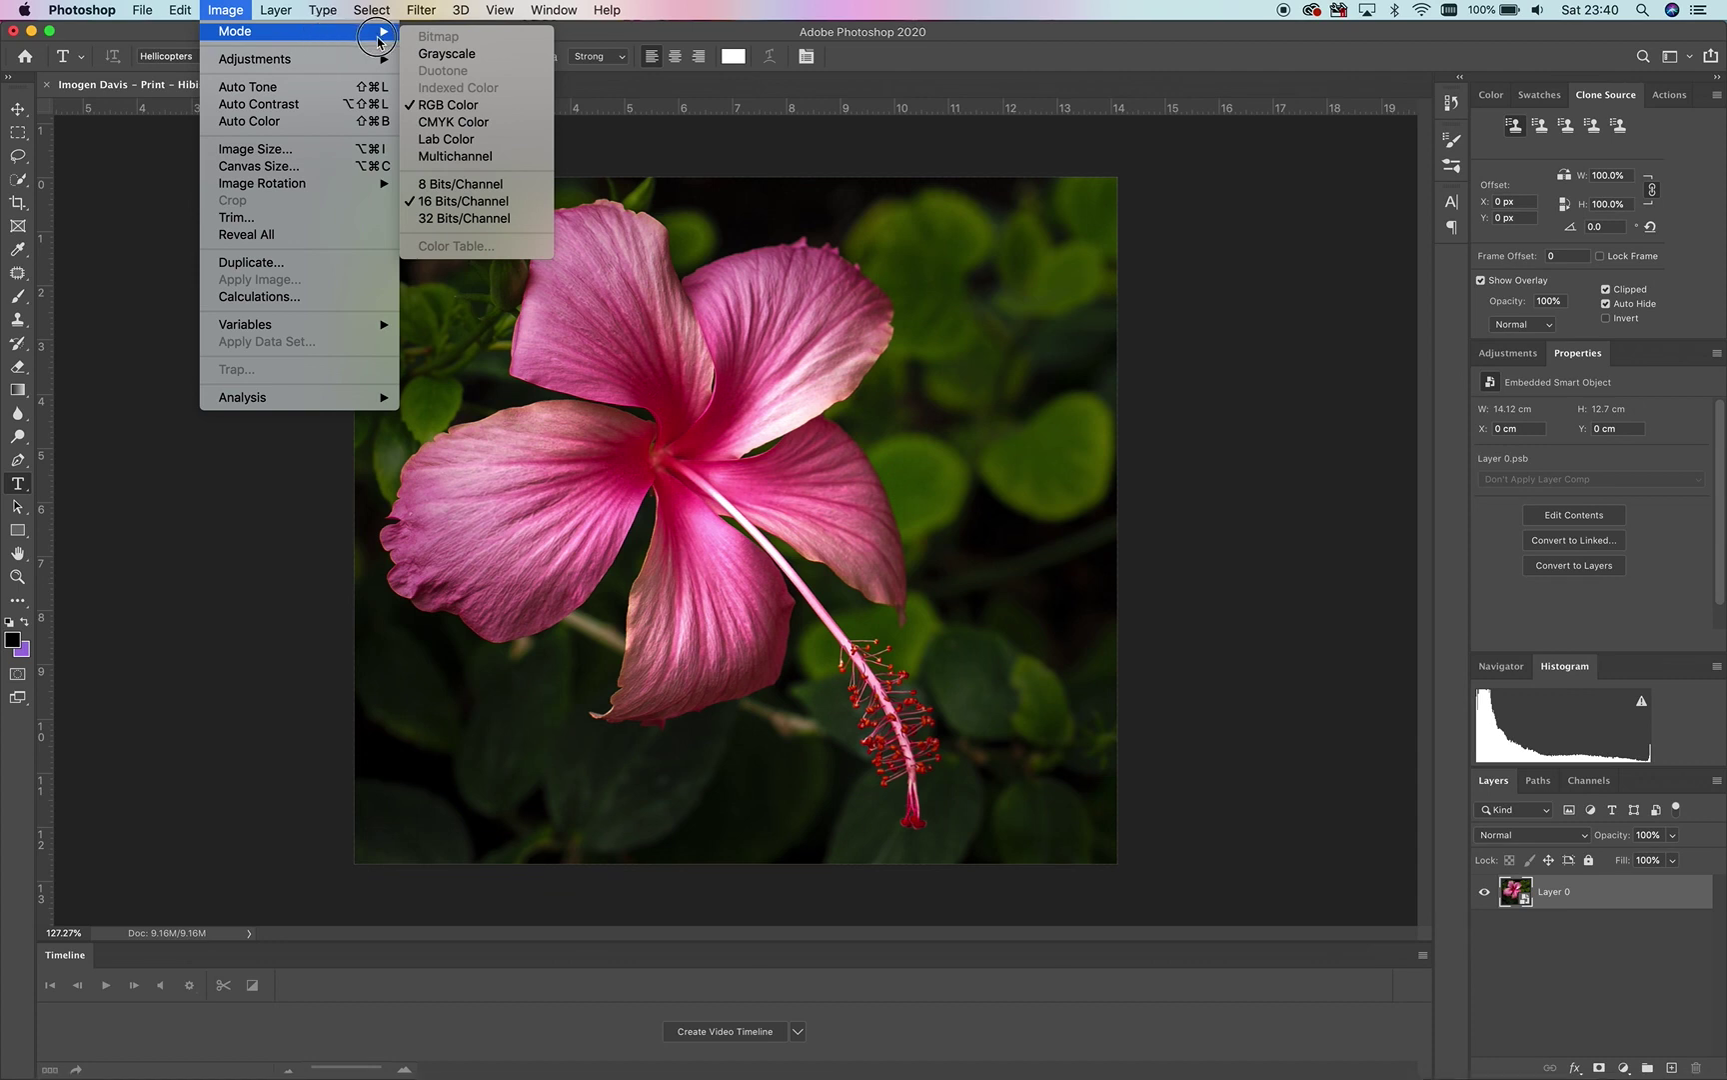
pyautogui.click(457, 202)
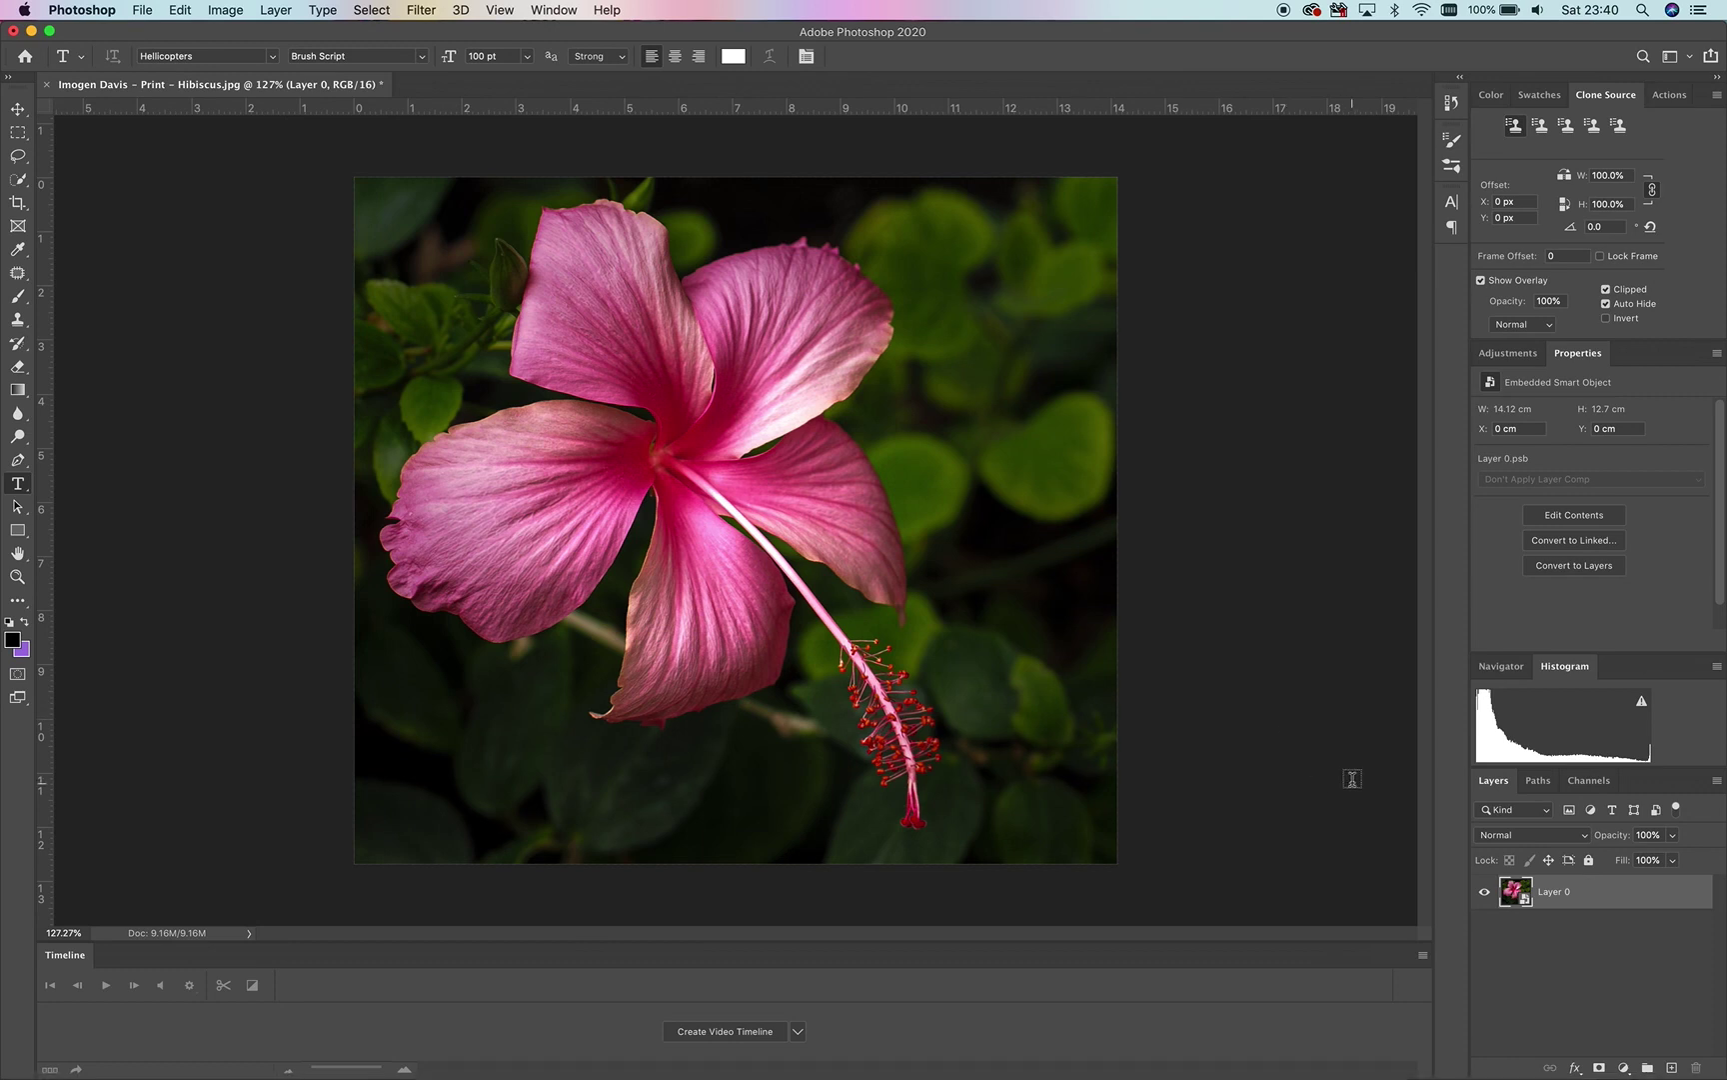
pyautogui.click(420, 10)
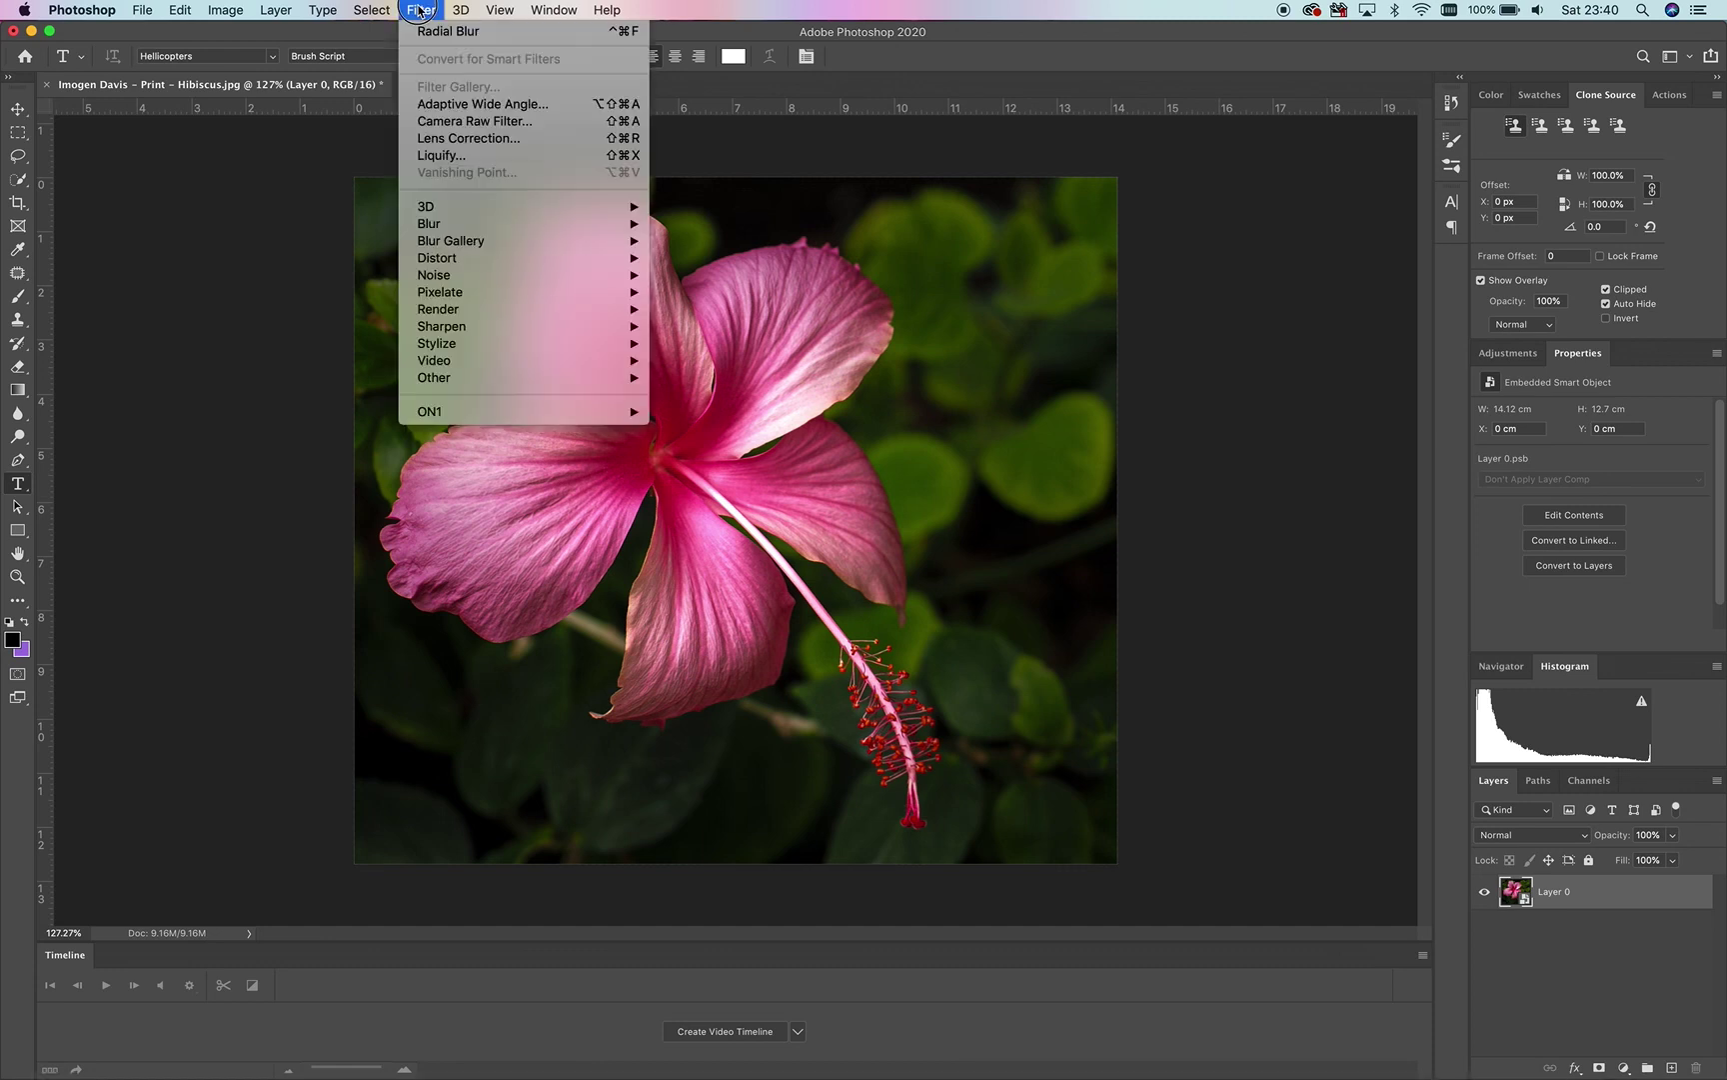
pyautogui.click(420, 10)
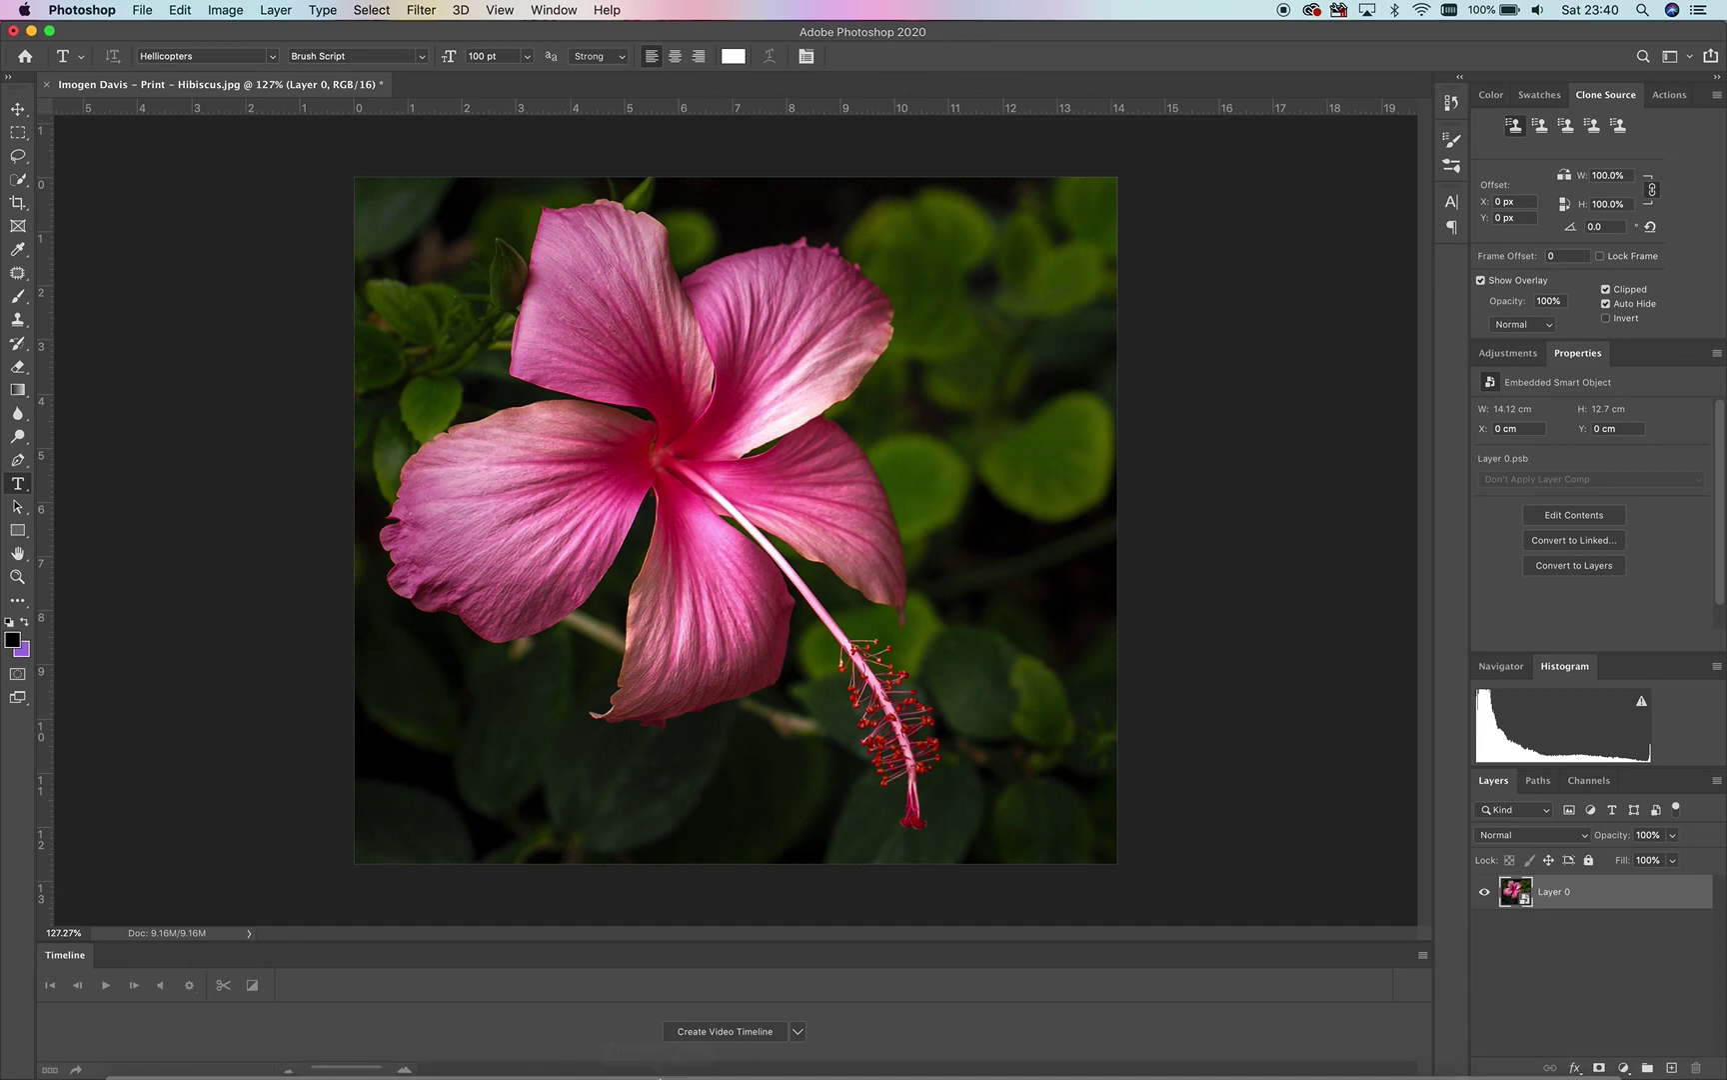
pyautogui.click(1430, 1046)
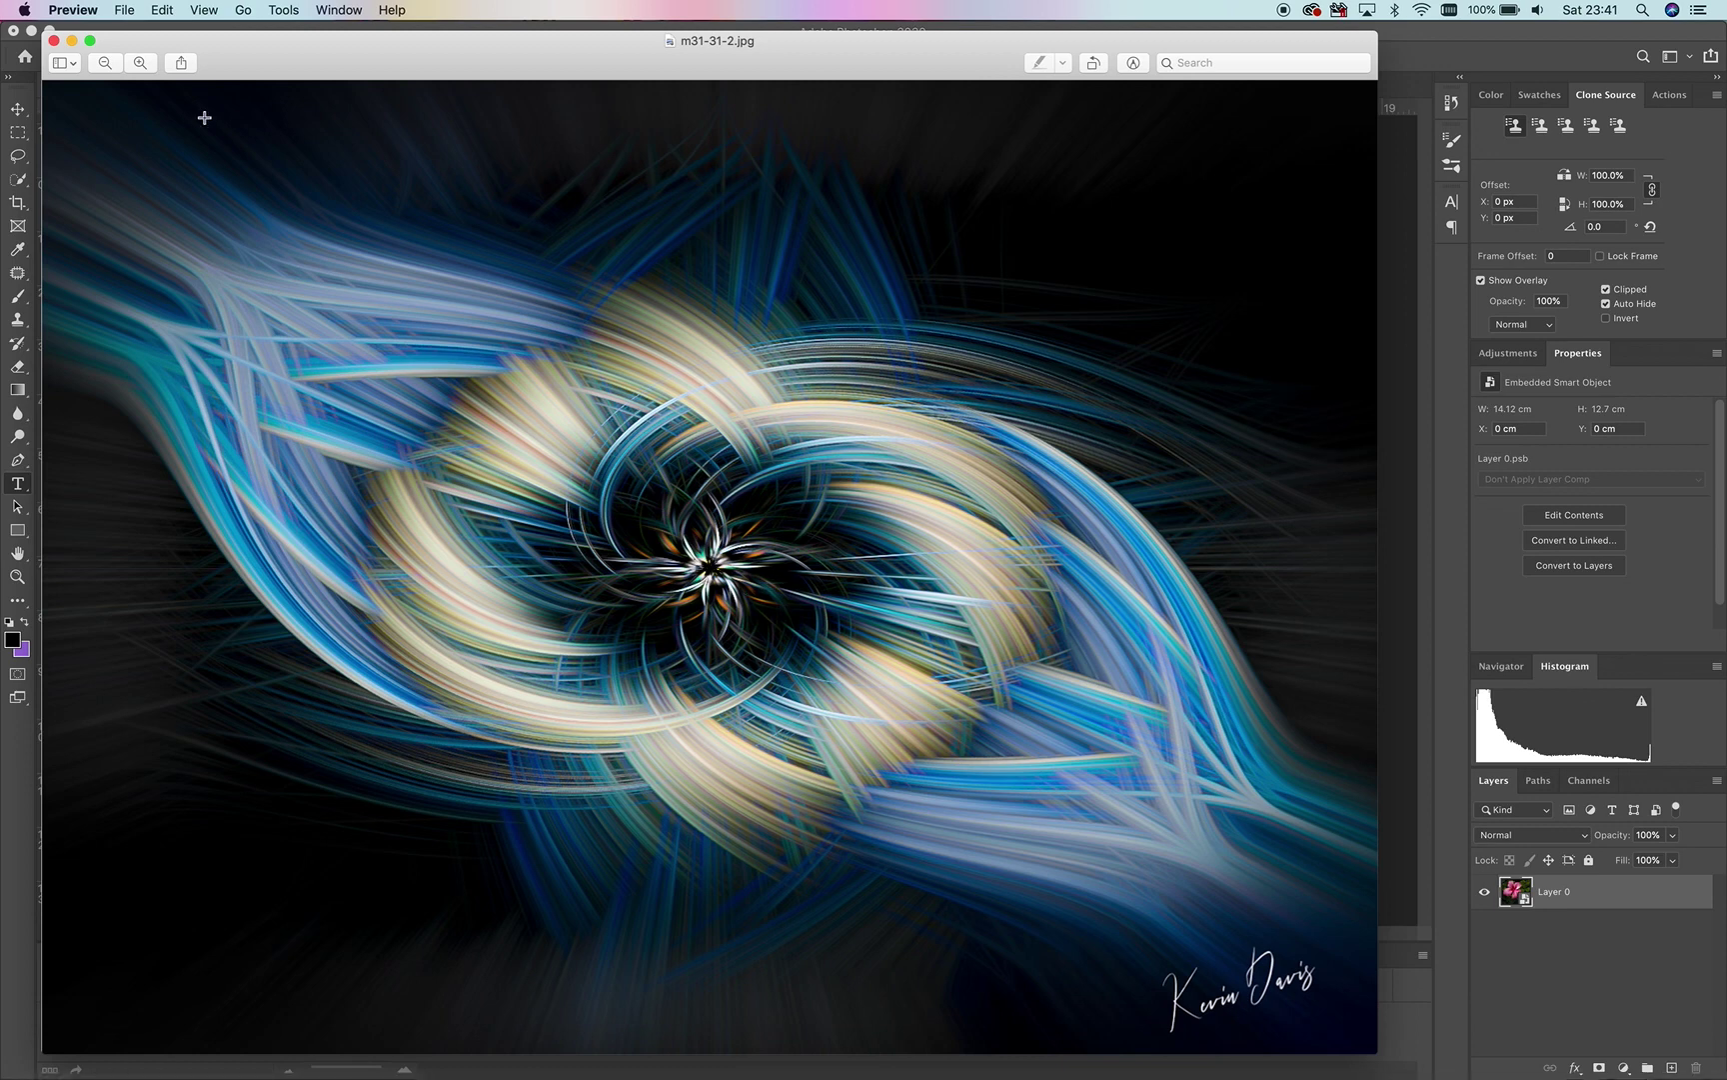
pyautogui.click(72, 40)
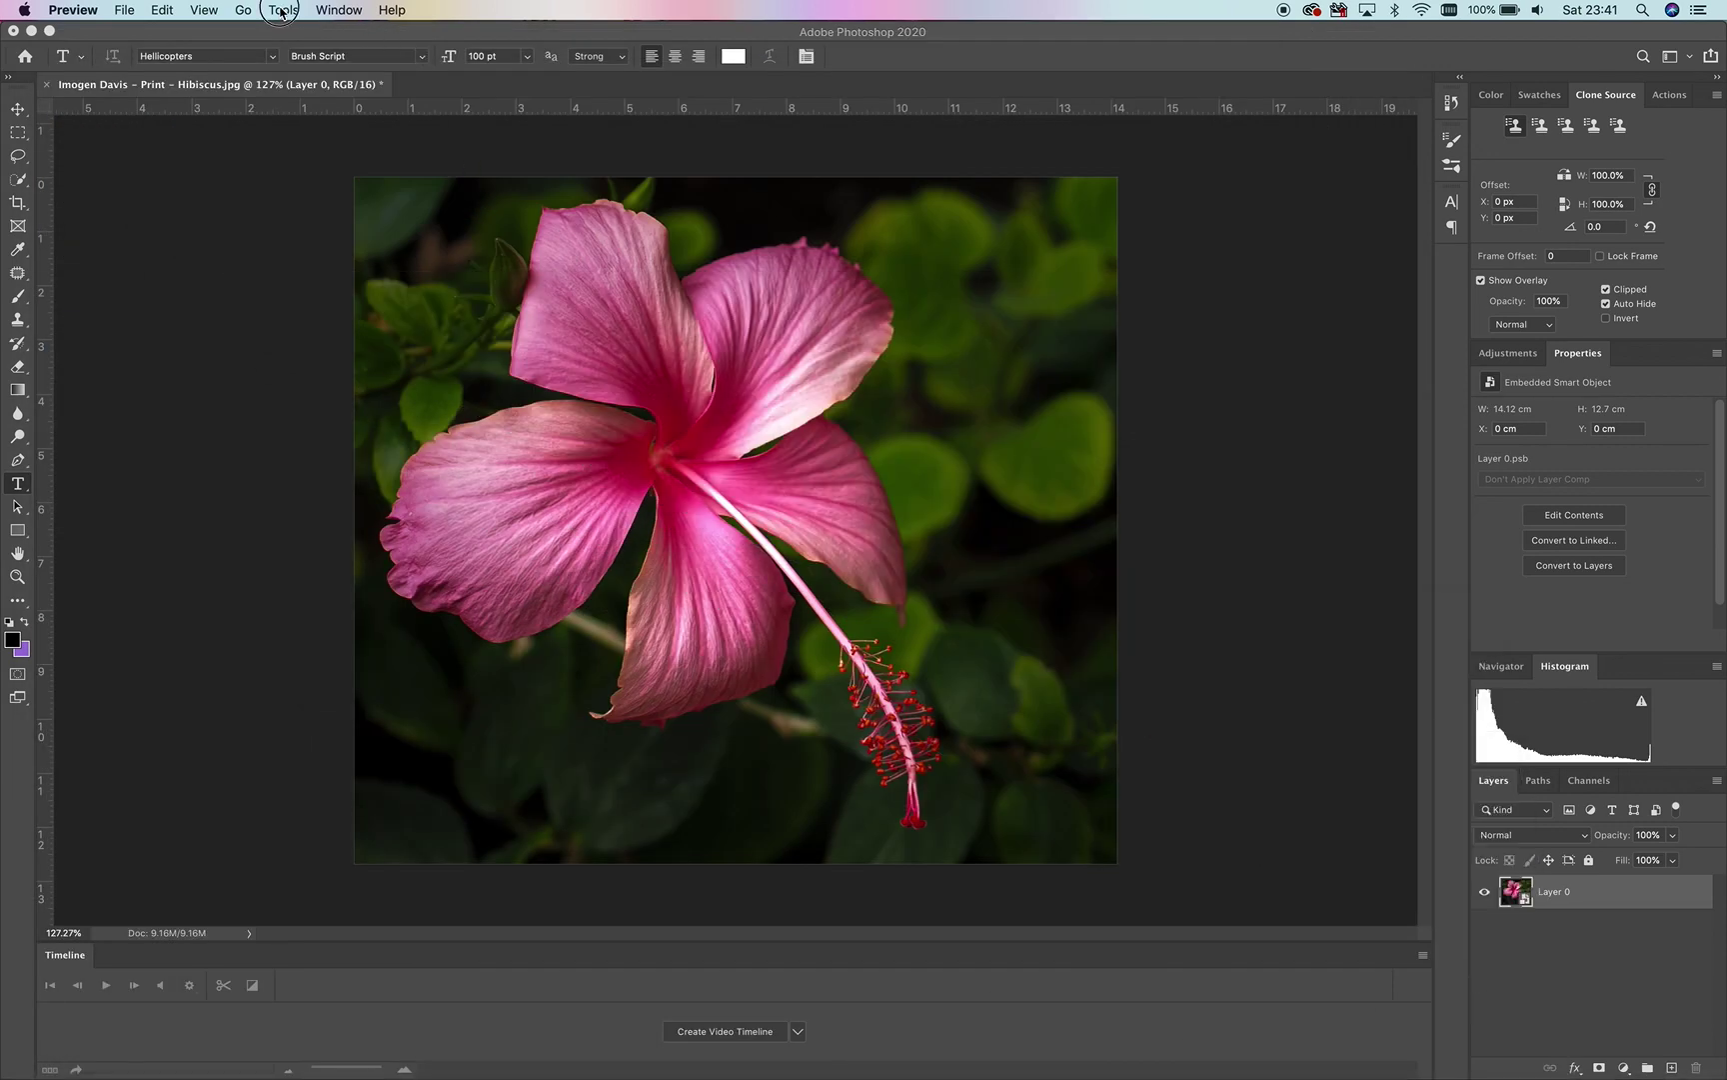
pyautogui.click(282, 10)
pyautogui.click(175, 262)
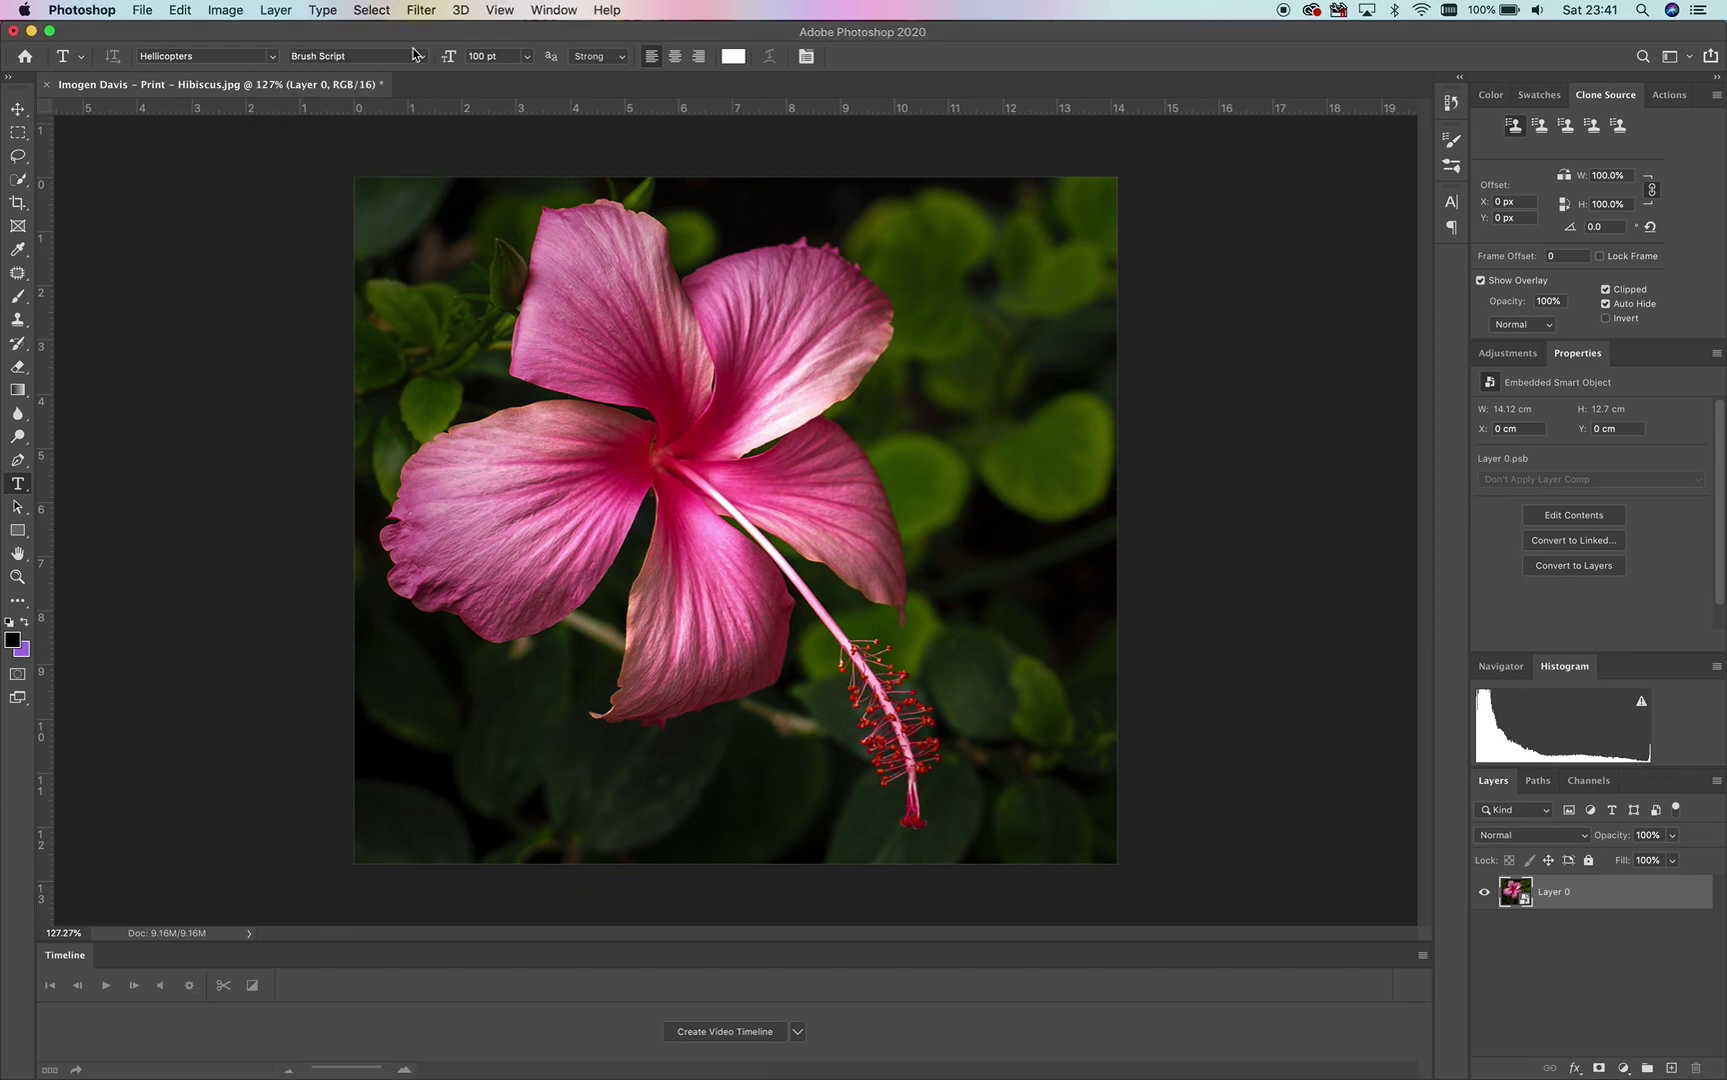
# Apply a Radial Blur smart filter in Zoom mode at Best quality to the hibiscus.
pyautogui.click(421, 10)
pyautogui.moveTo(558, 295)
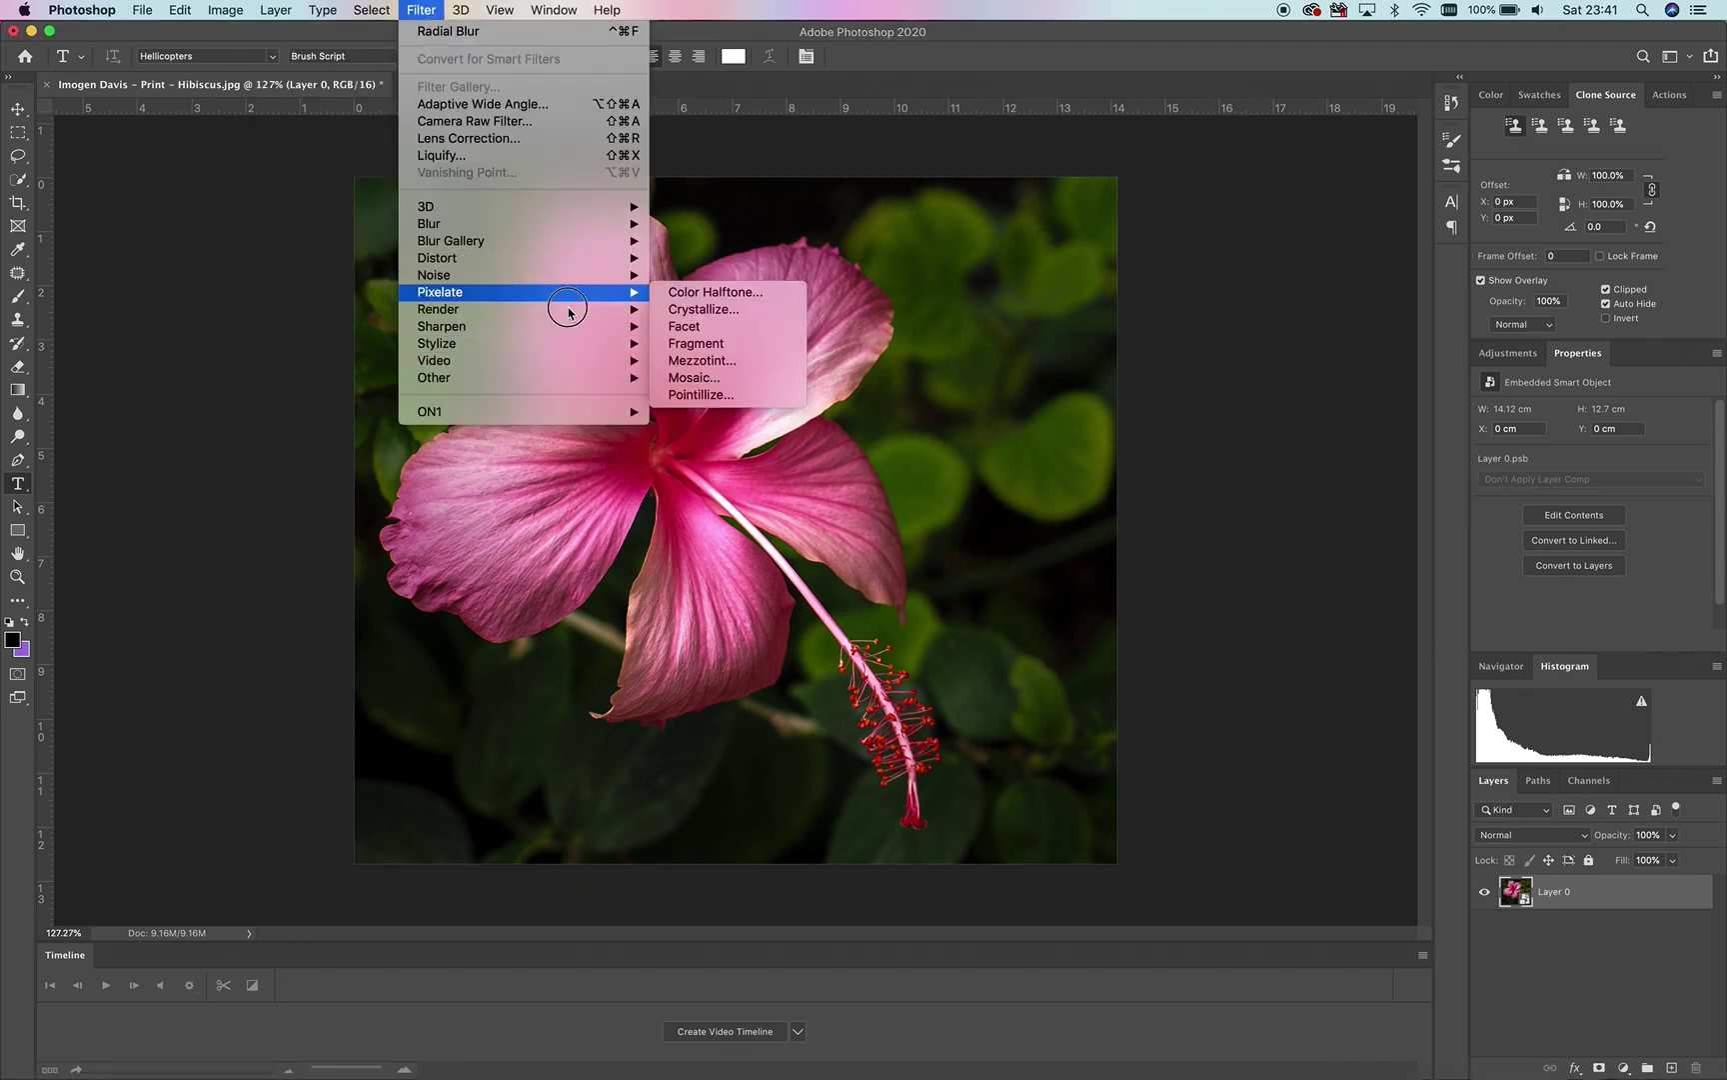
pyautogui.moveTo(606, 296)
pyautogui.moveTo(624, 224)
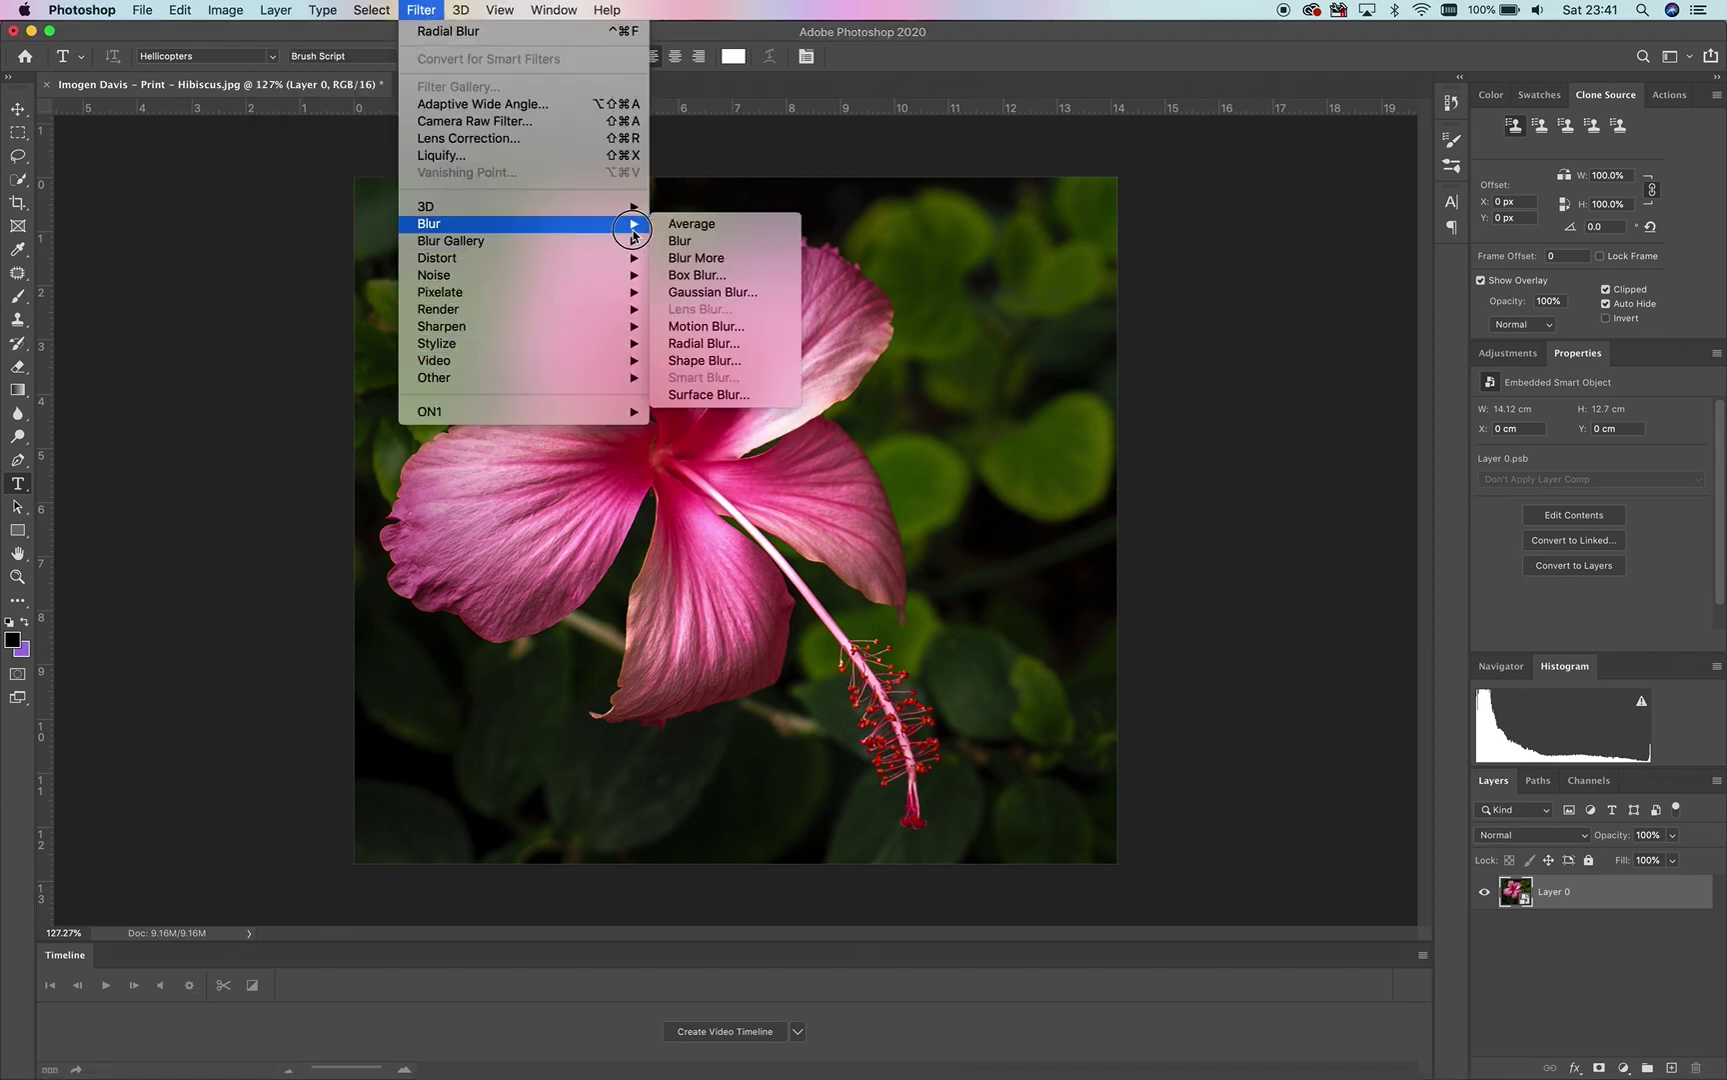
pyautogui.click(720, 344)
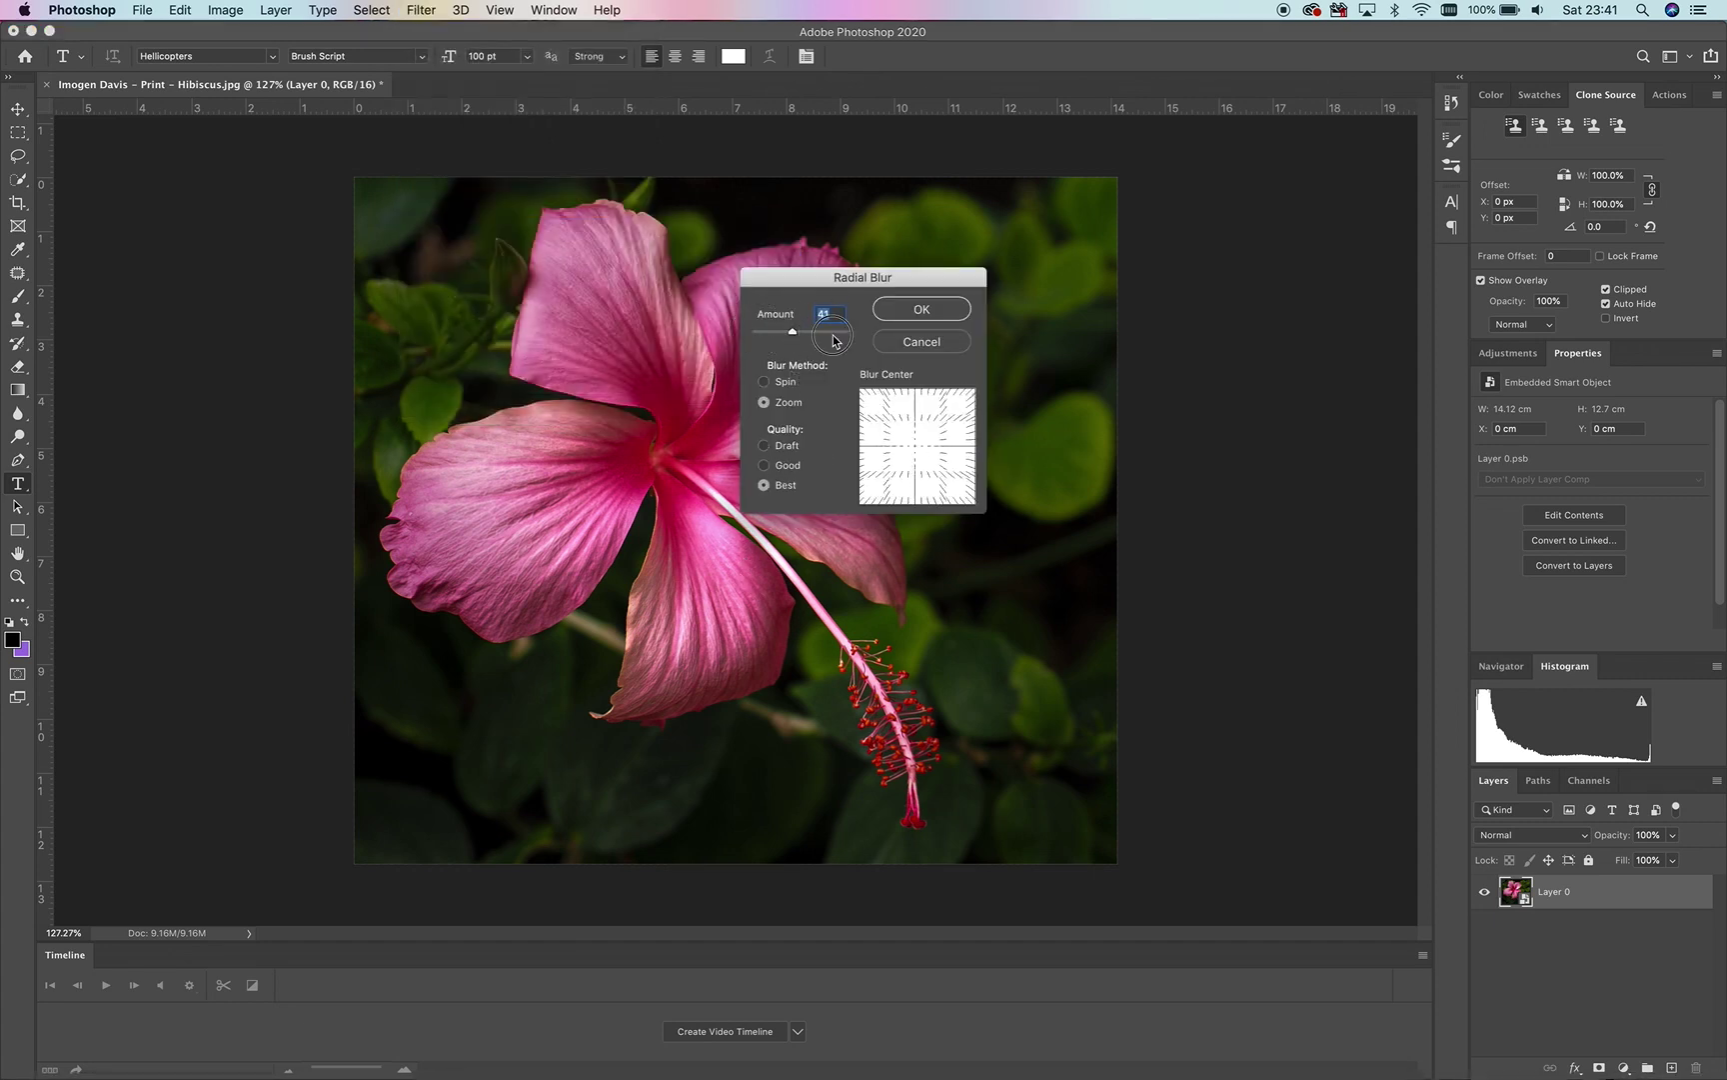
pyautogui.click(925, 314)
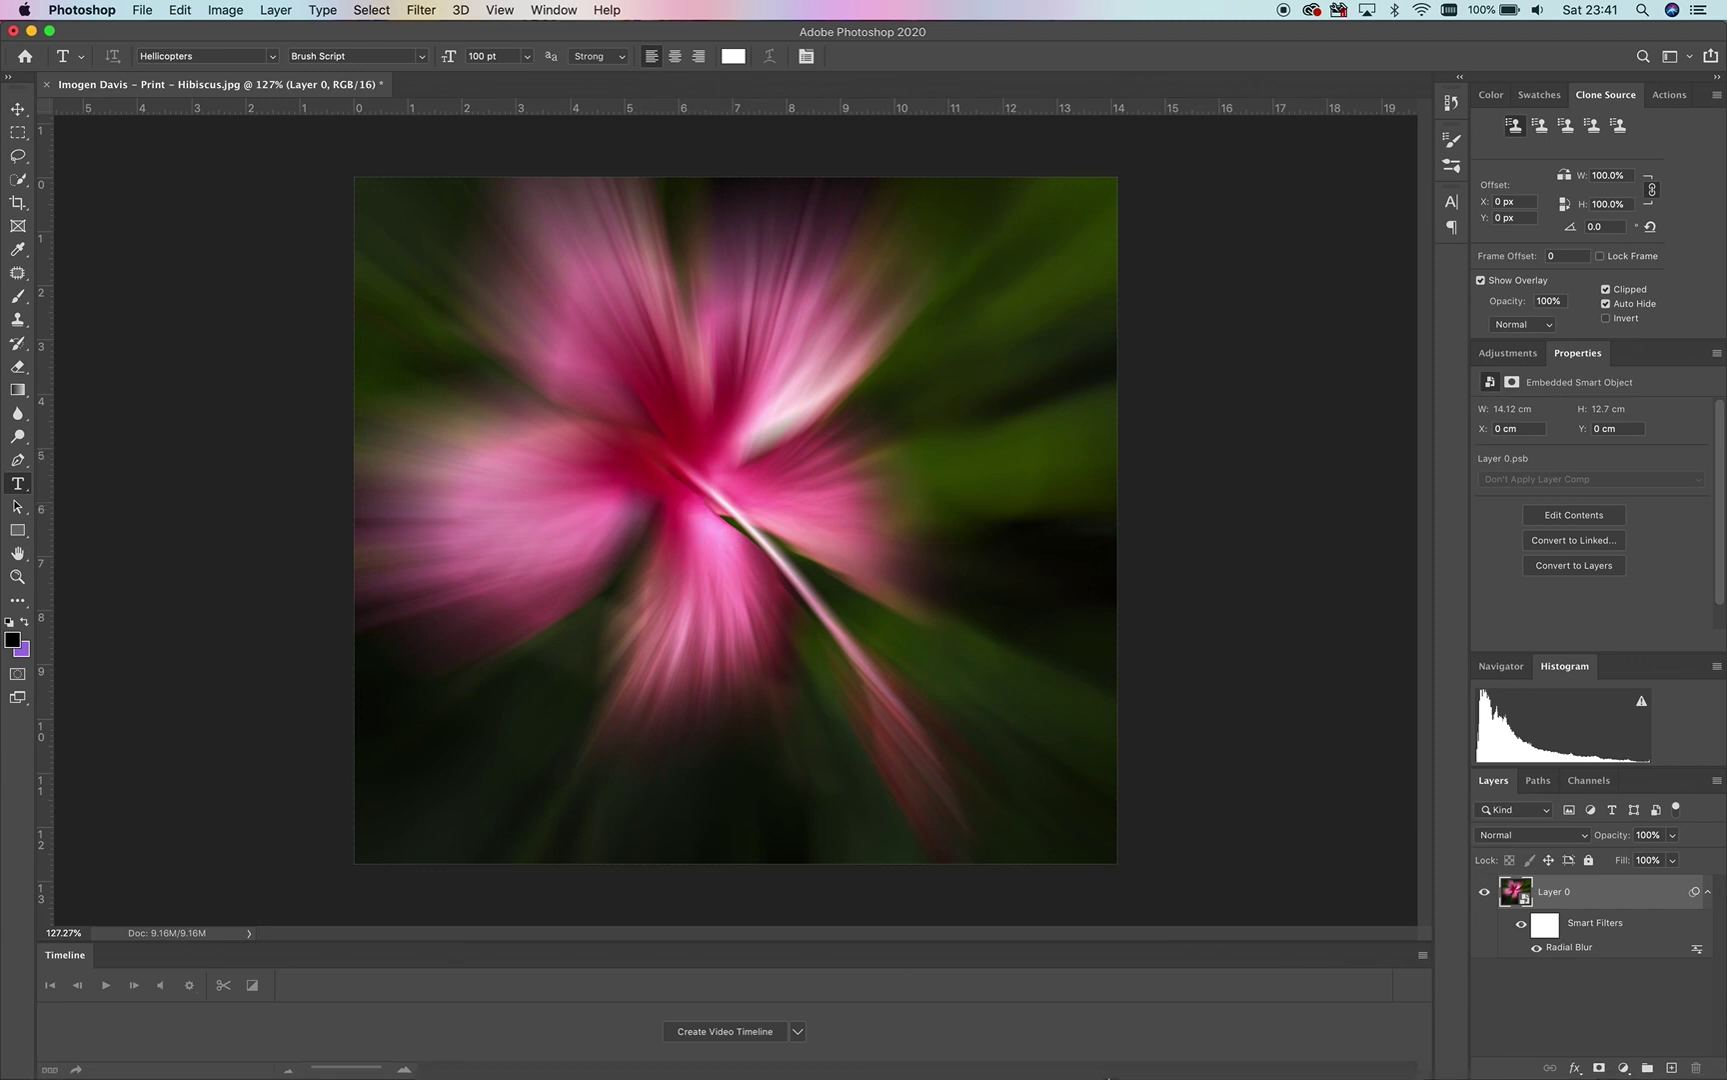
# Glance at the BeeinFlight example, minimize it, and undo the Radial Blur in Photoshop.
pyautogui.click(1459, 1054)
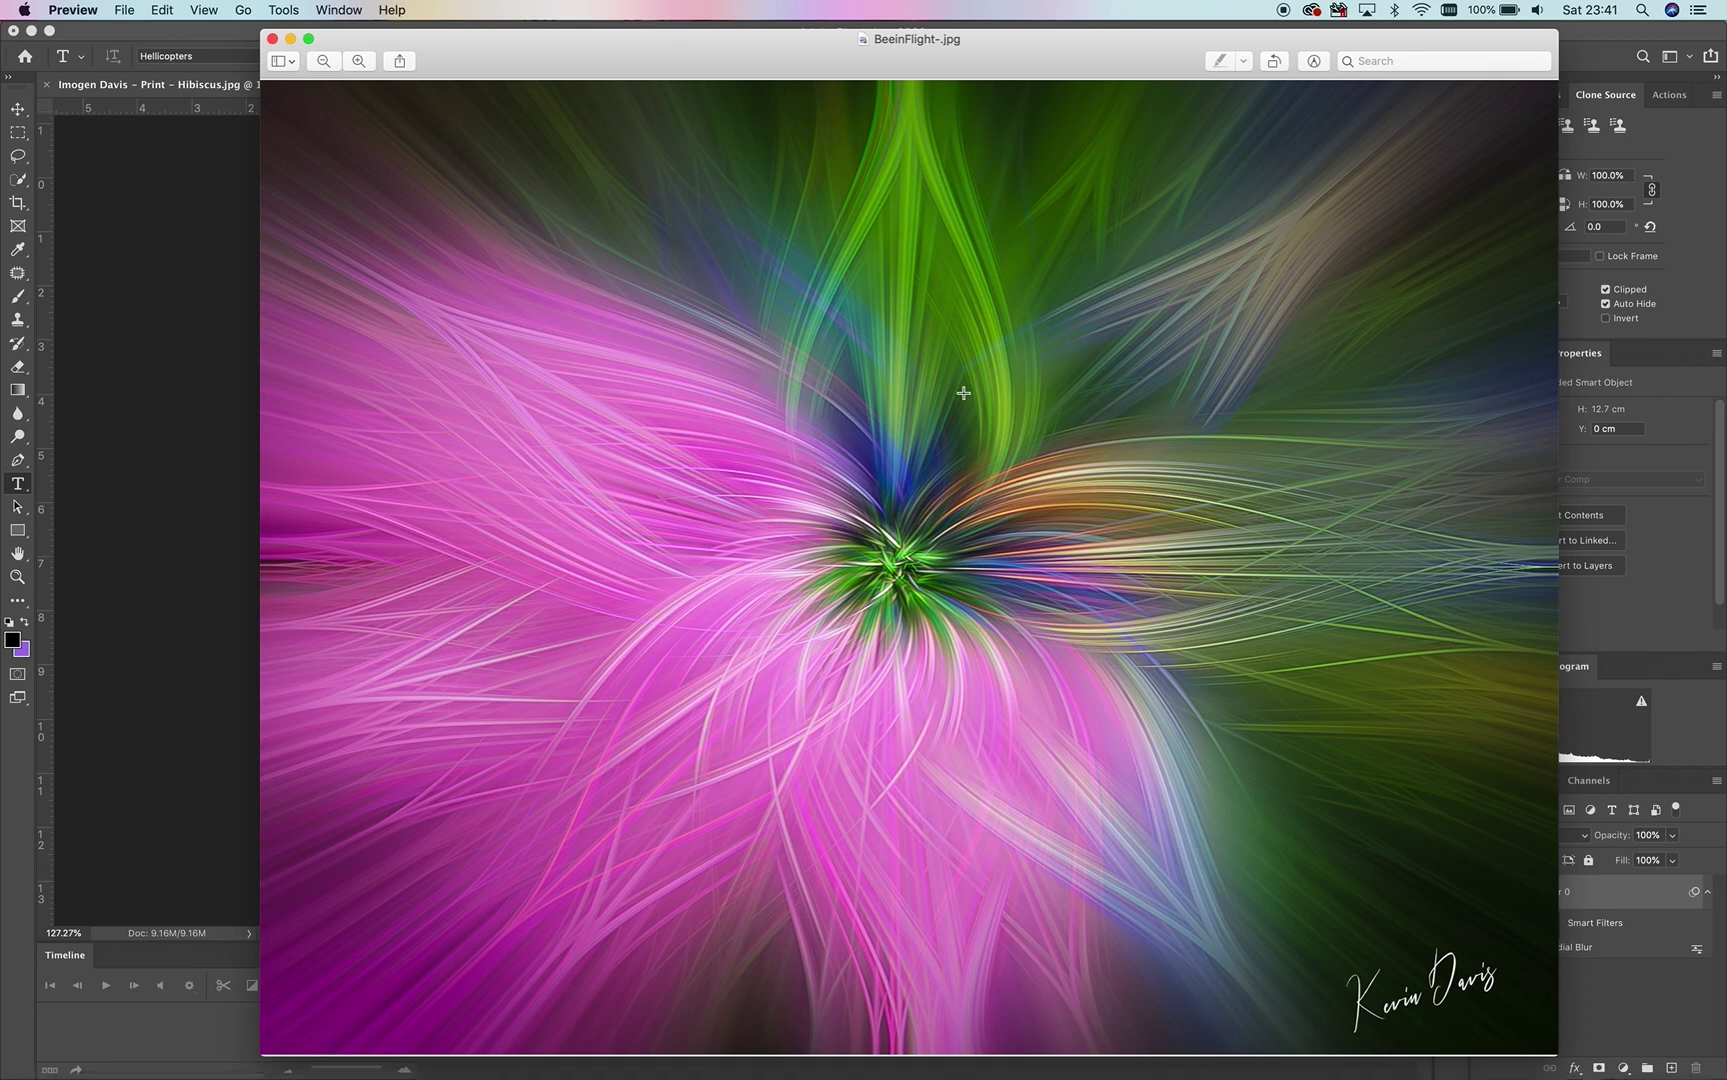
pyautogui.click(290, 40)
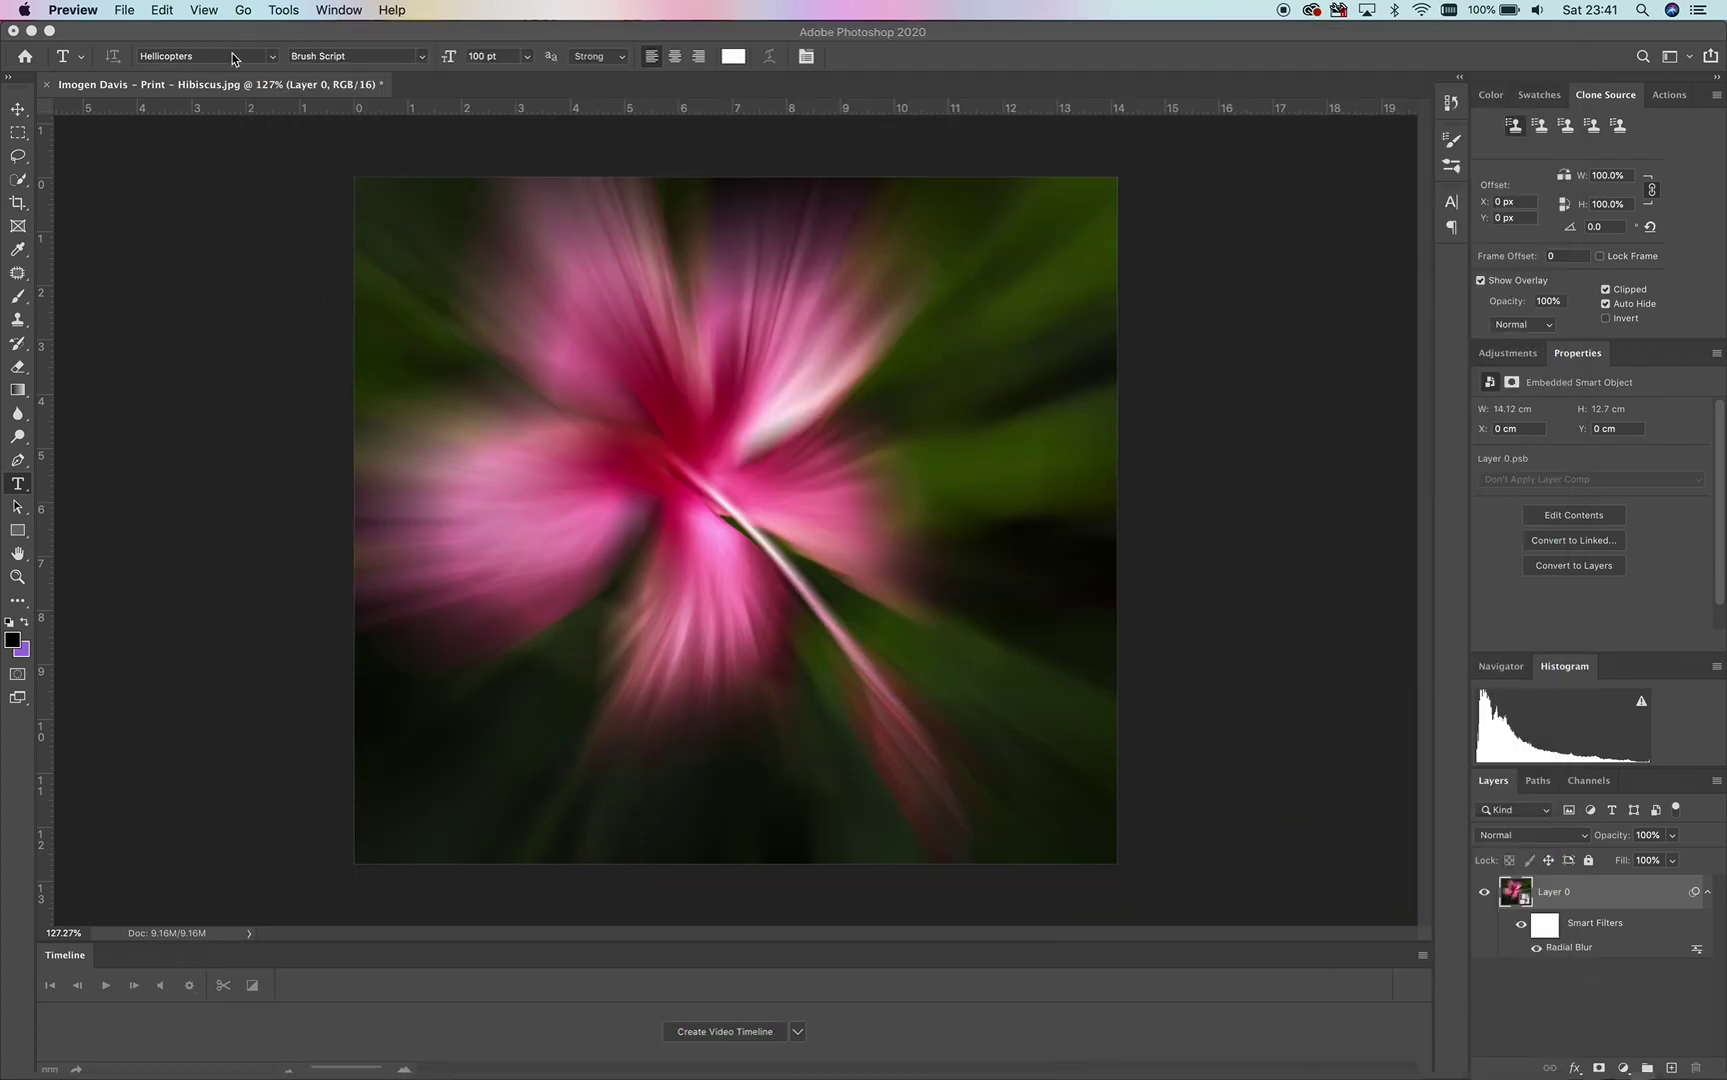
pyautogui.click(162, 10)
pyautogui.click(275, 374)
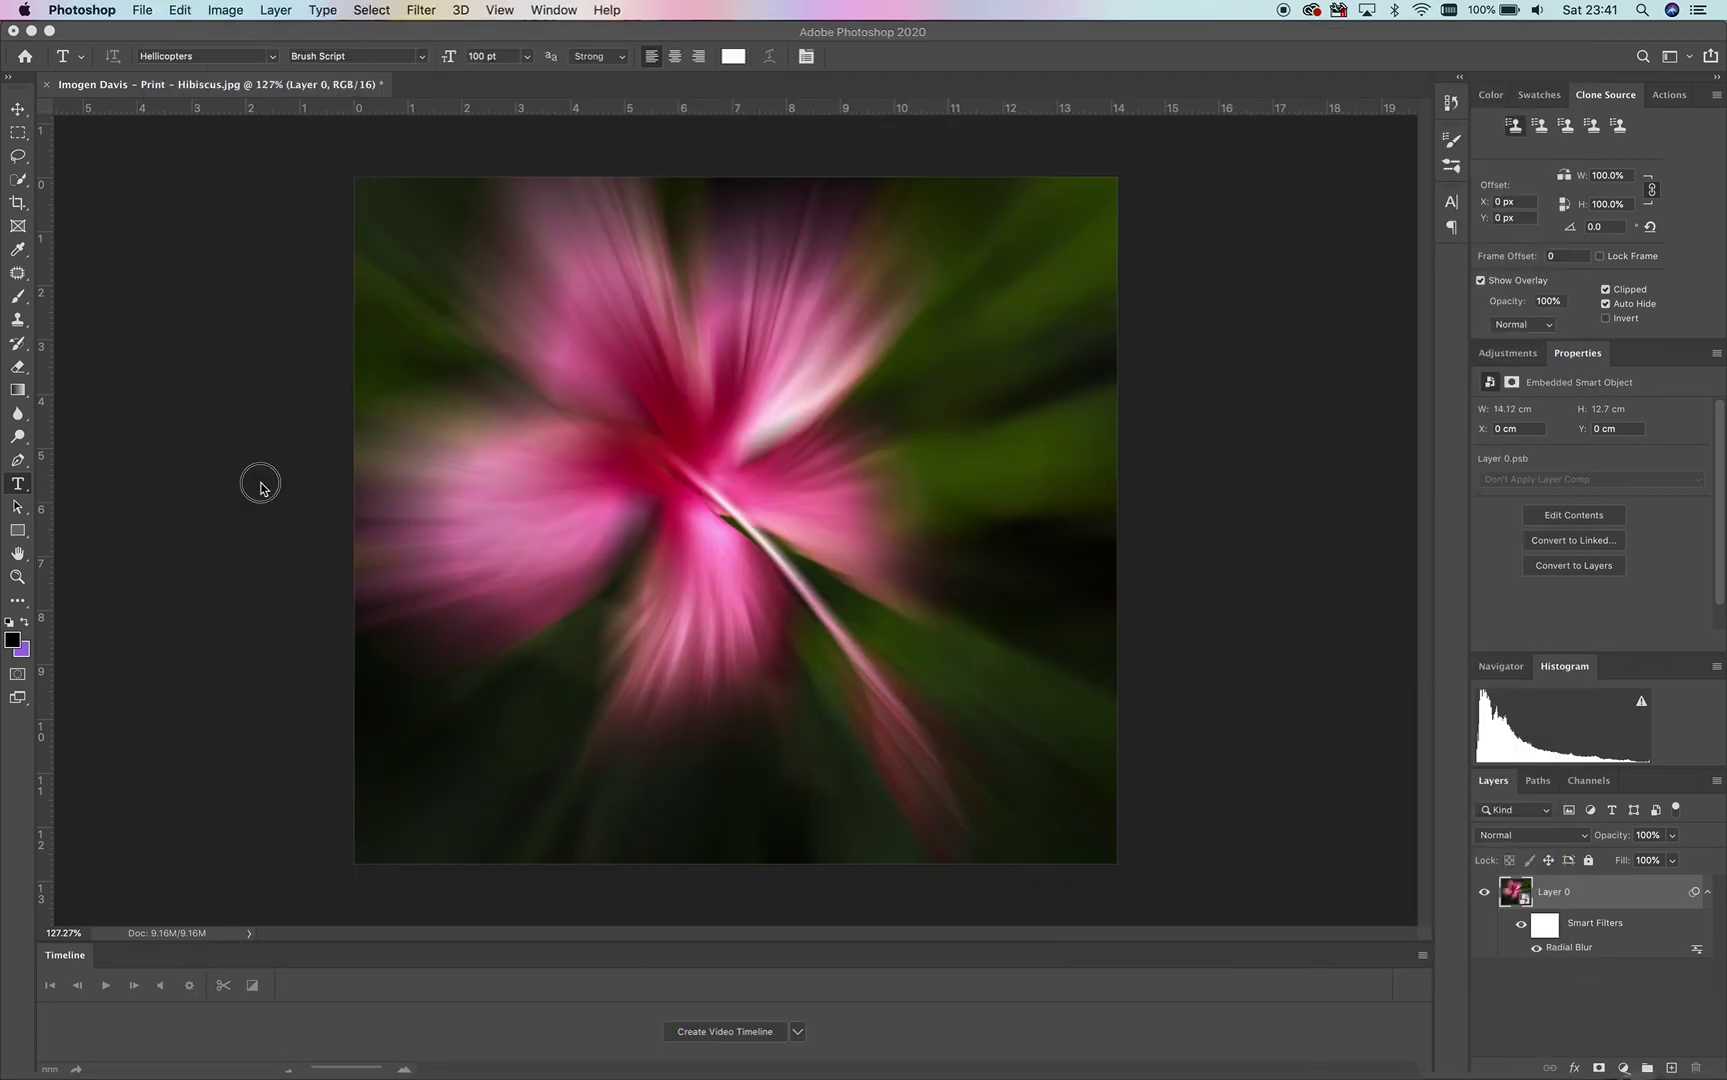
pyautogui.click(180, 10)
pyautogui.click(200, 31)
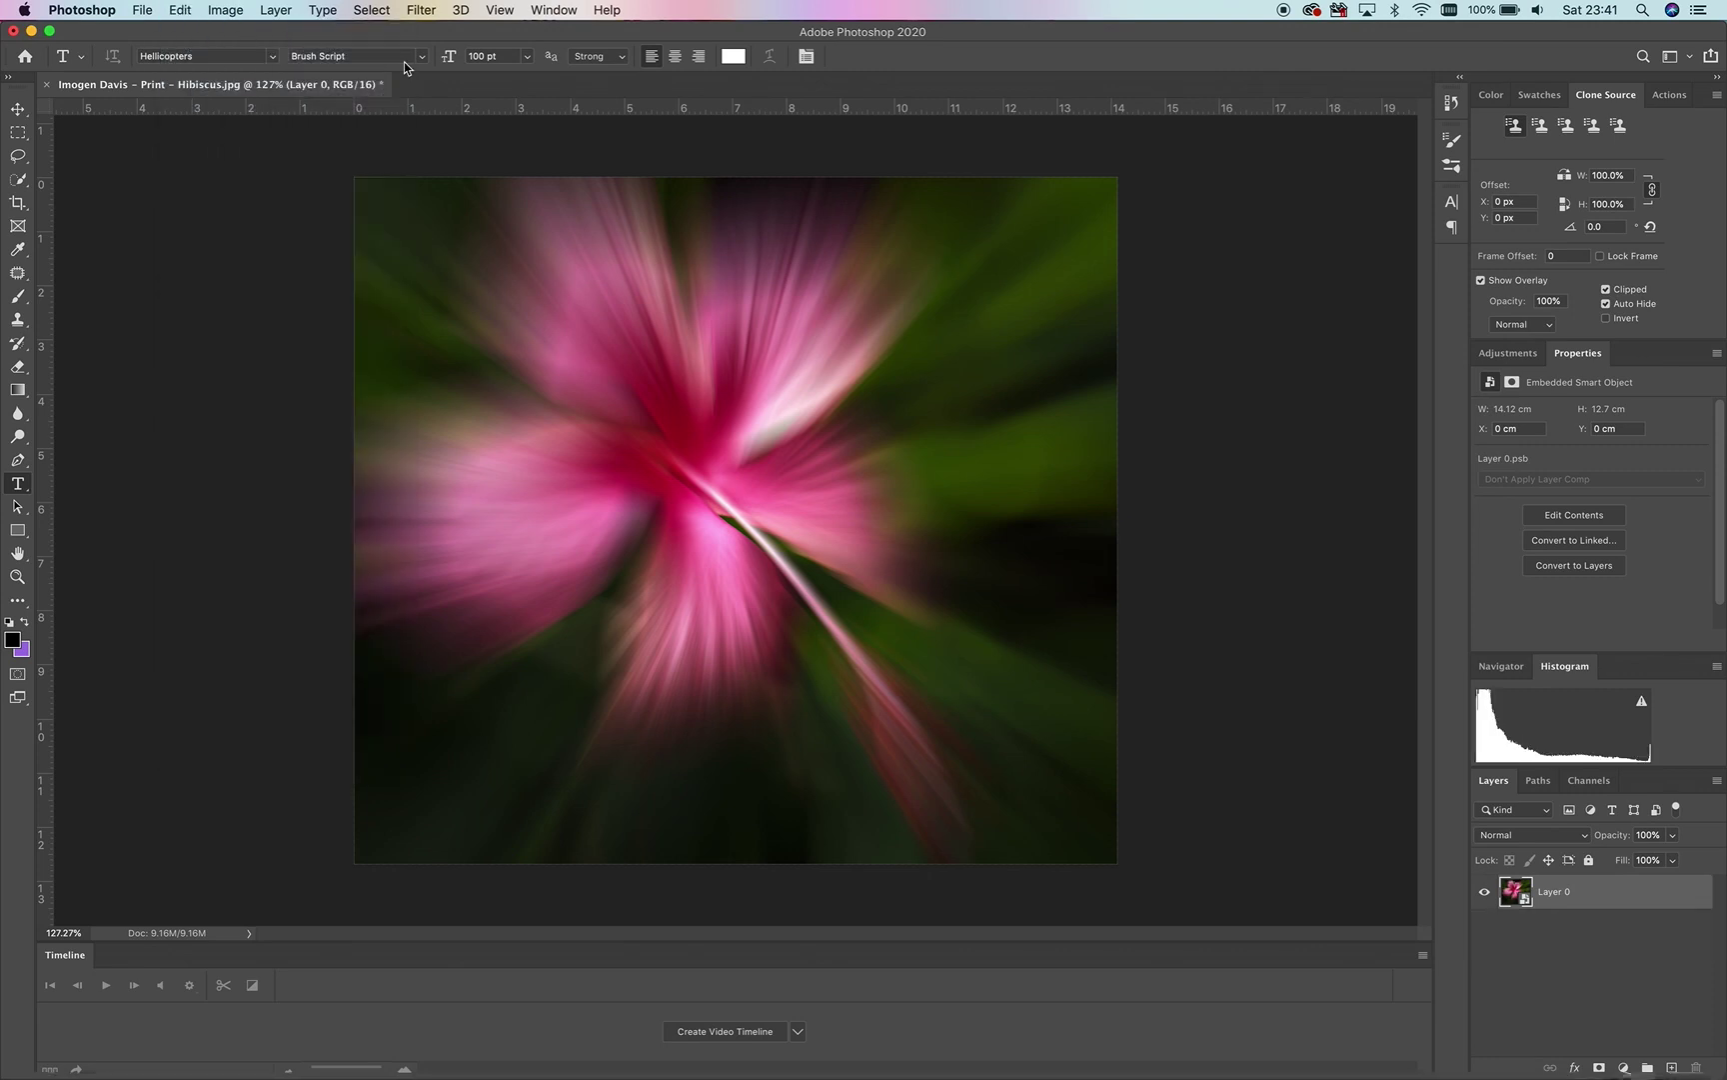
# Start Filter > Pixelate > Mezzotint and try the Medium Lines and Medium Strokes types.
pyautogui.click(422, 10)
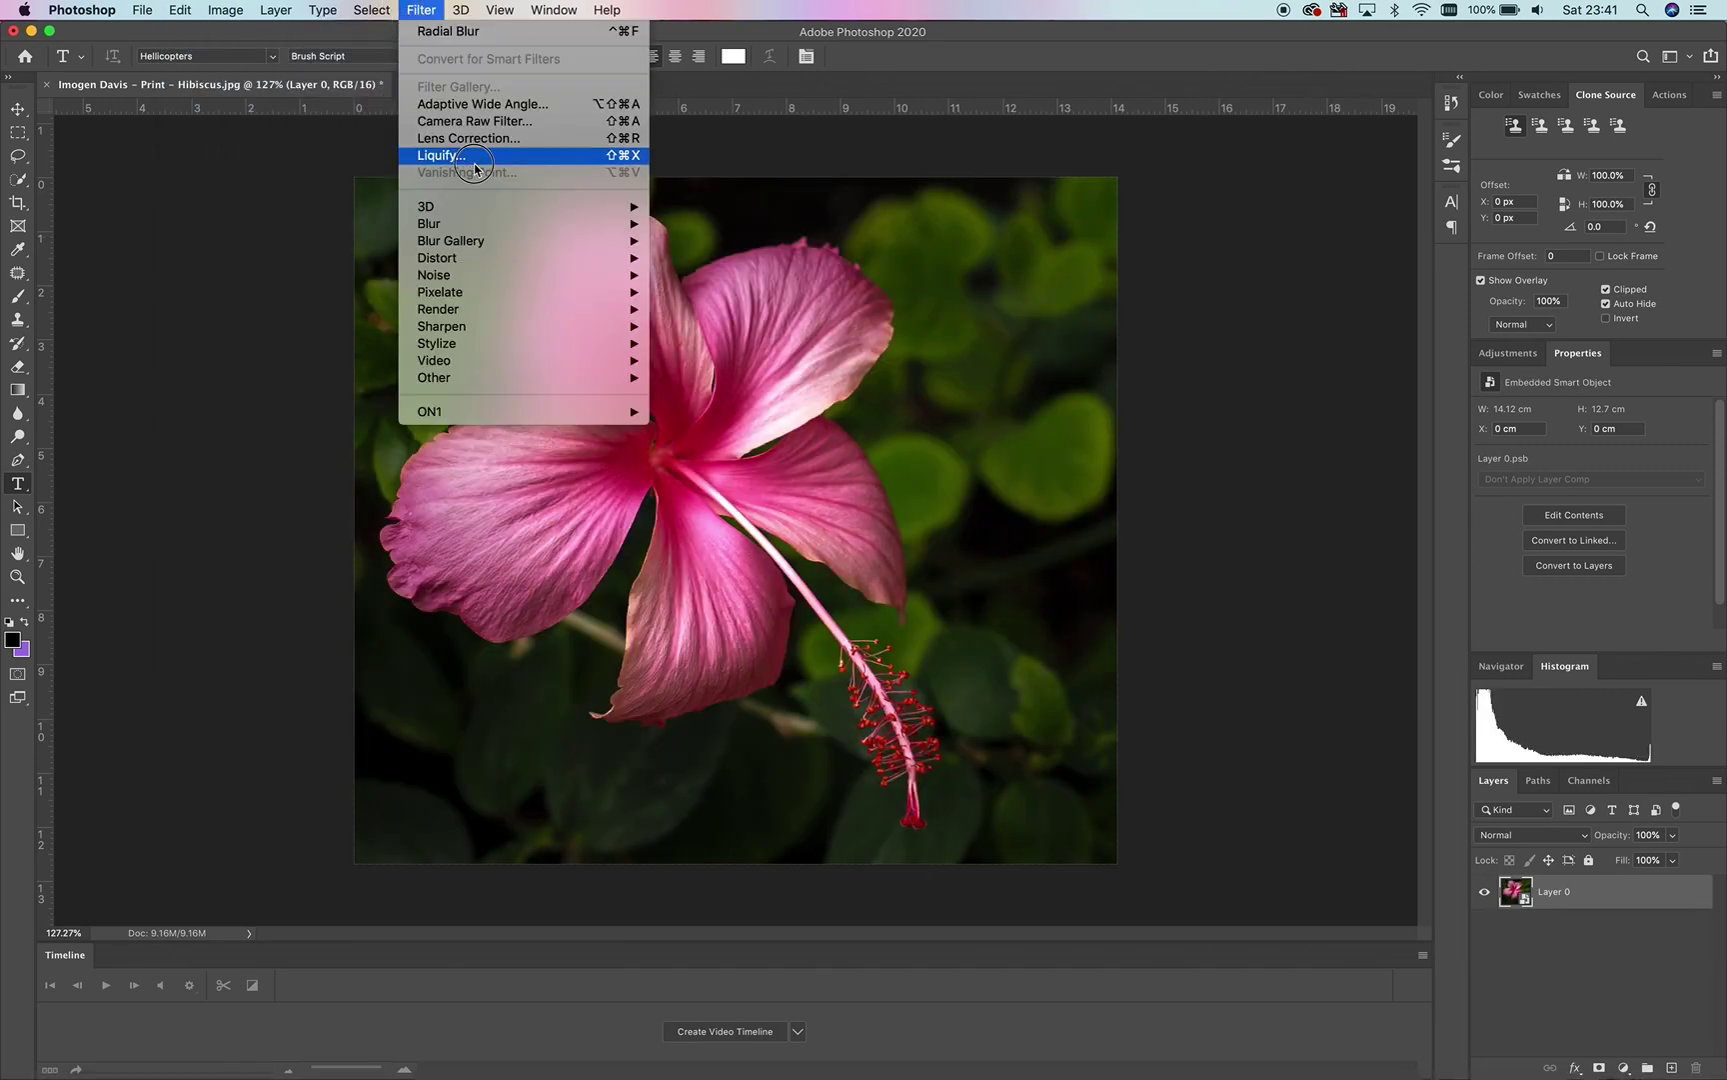
pyautogui.moveTo(534, 292)
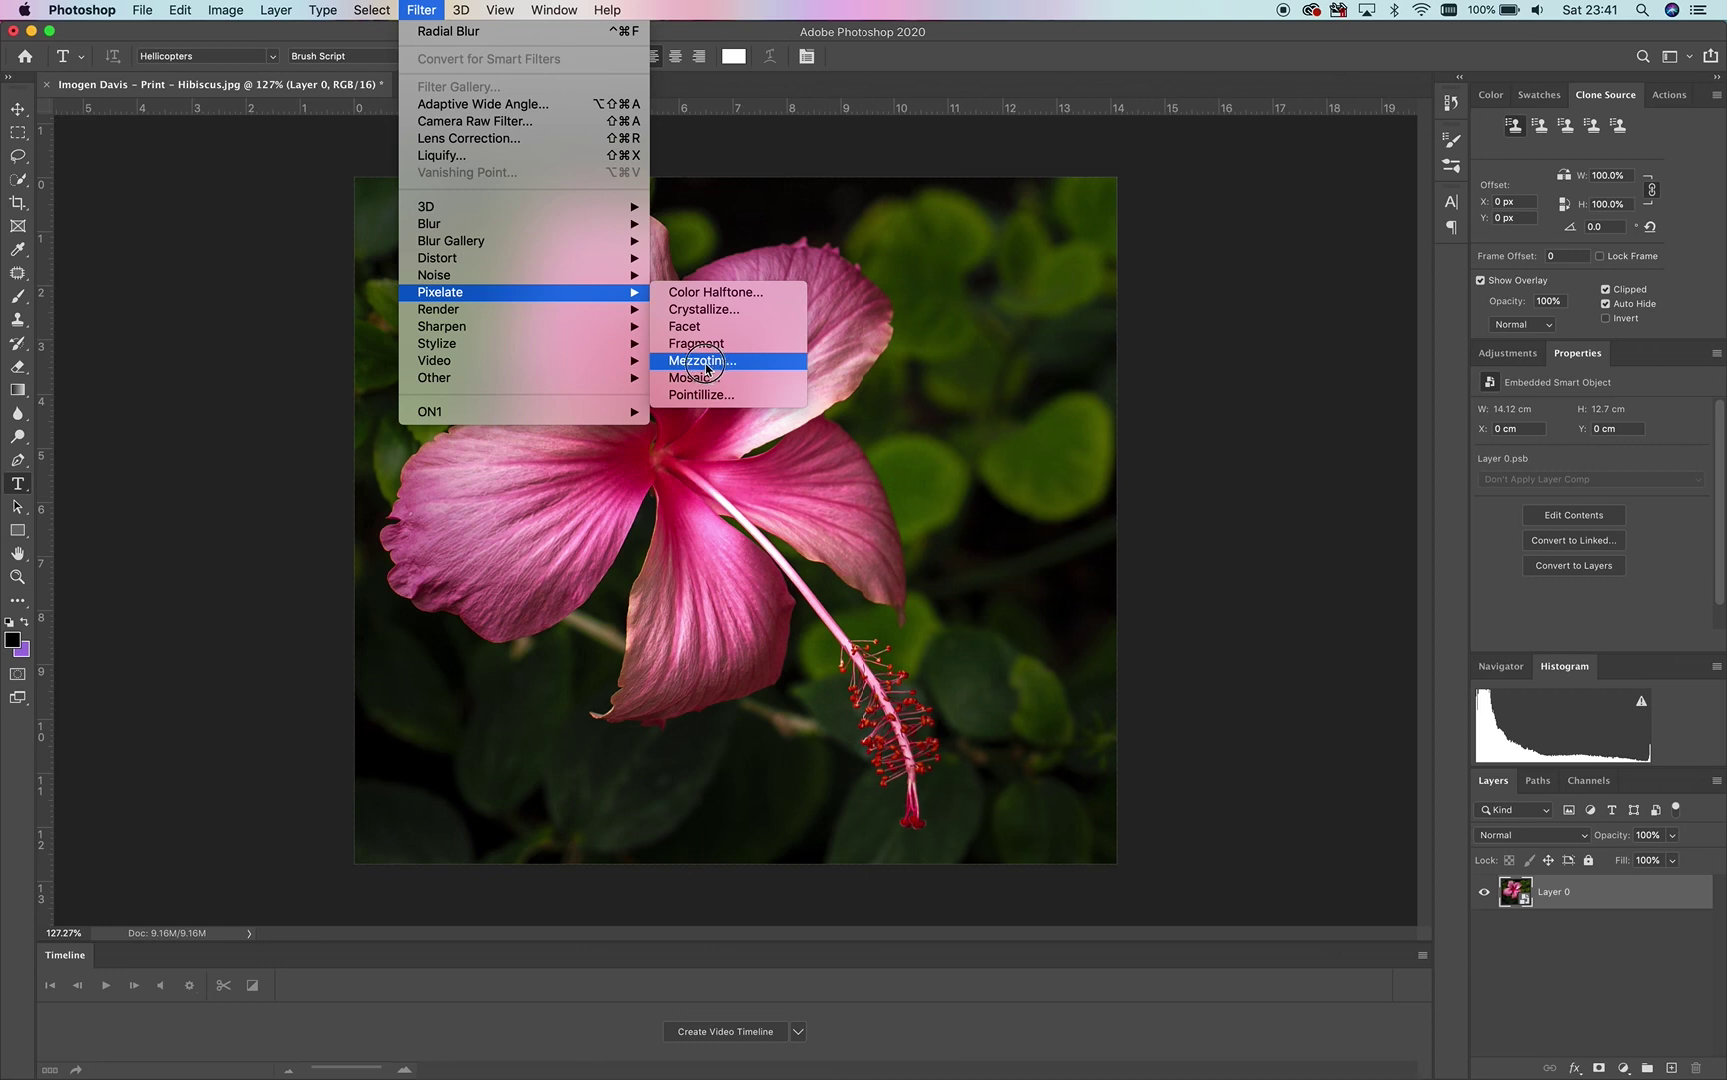
pyautogui.click(718, 367)
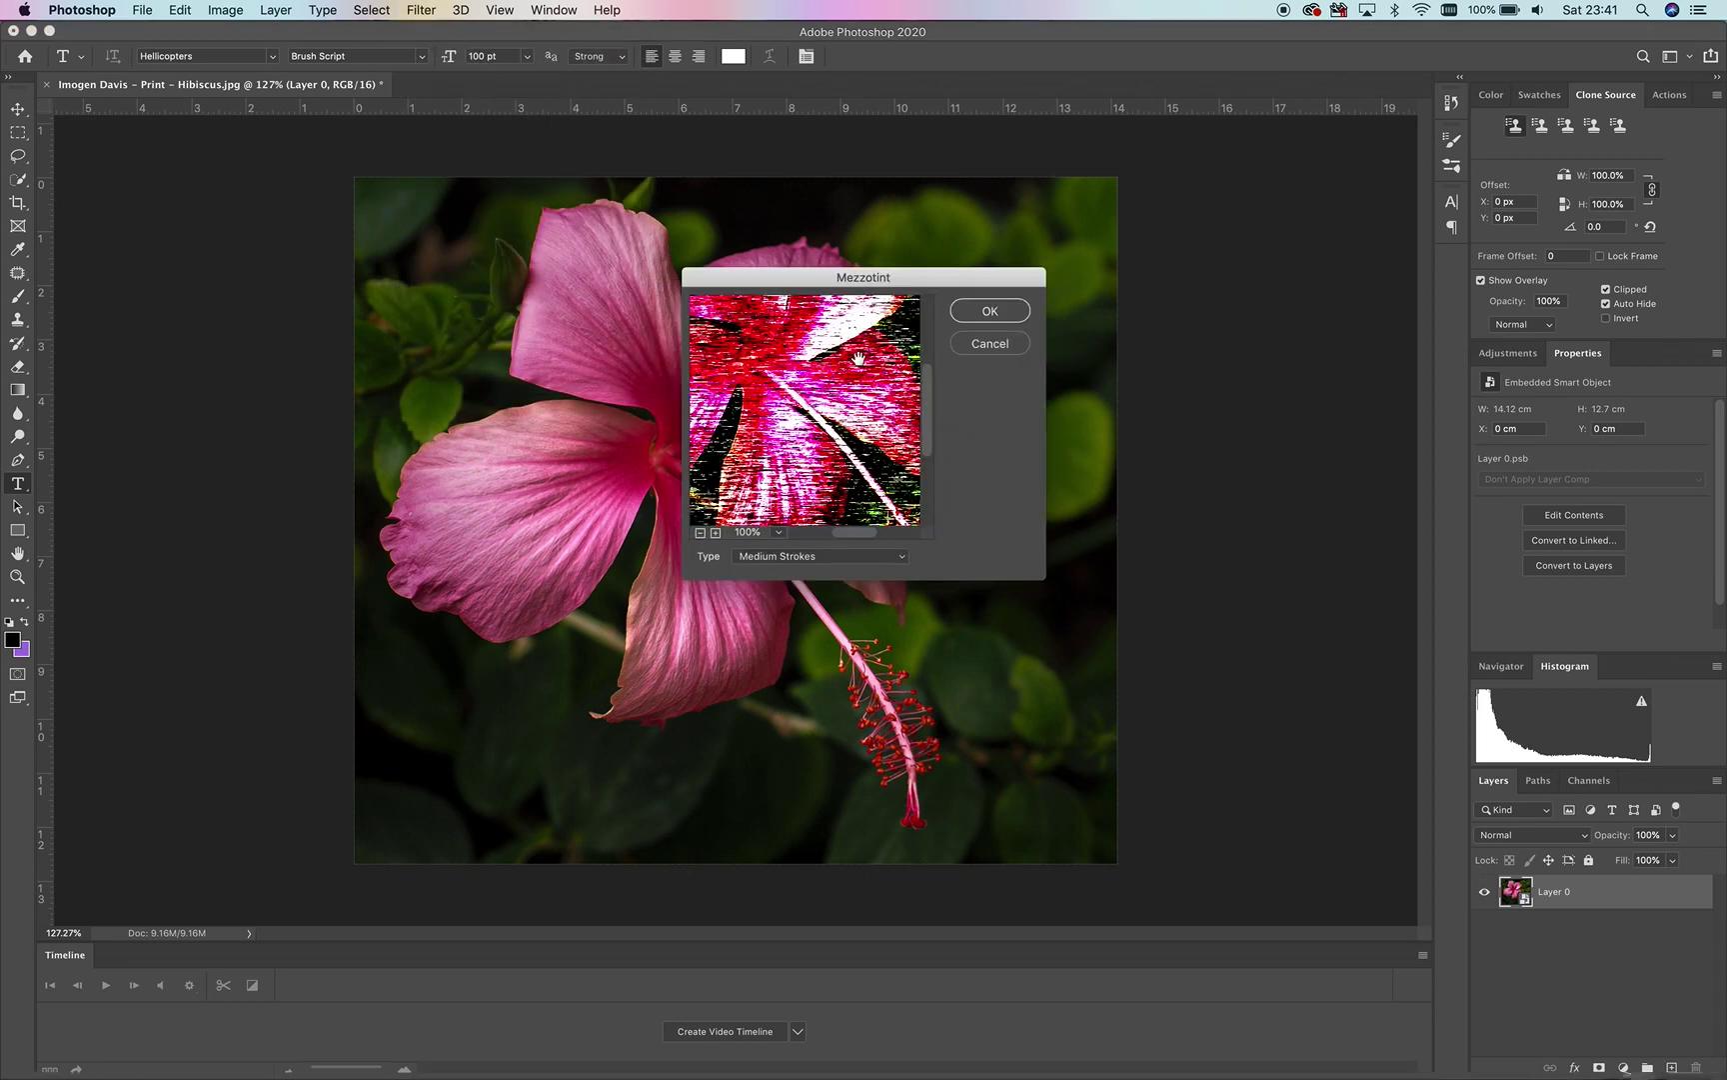
pyautogui.click(817, 558)
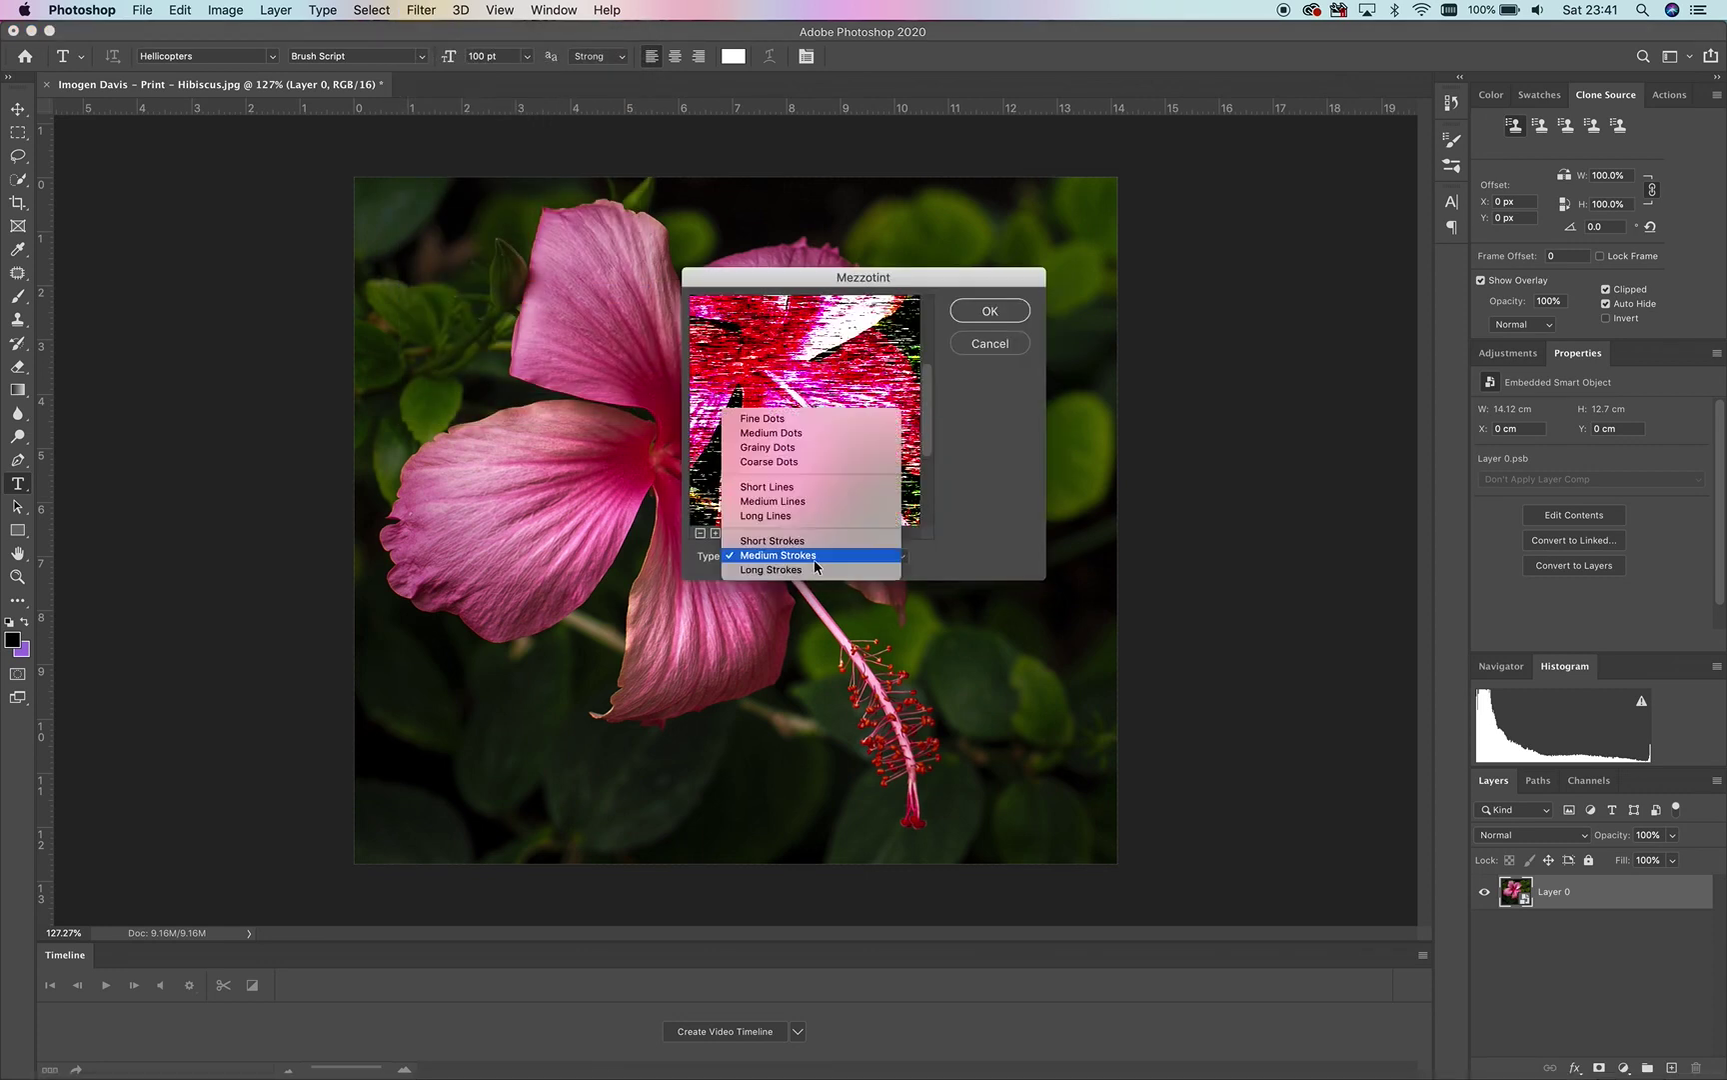
pyautogui.click(780, 501)
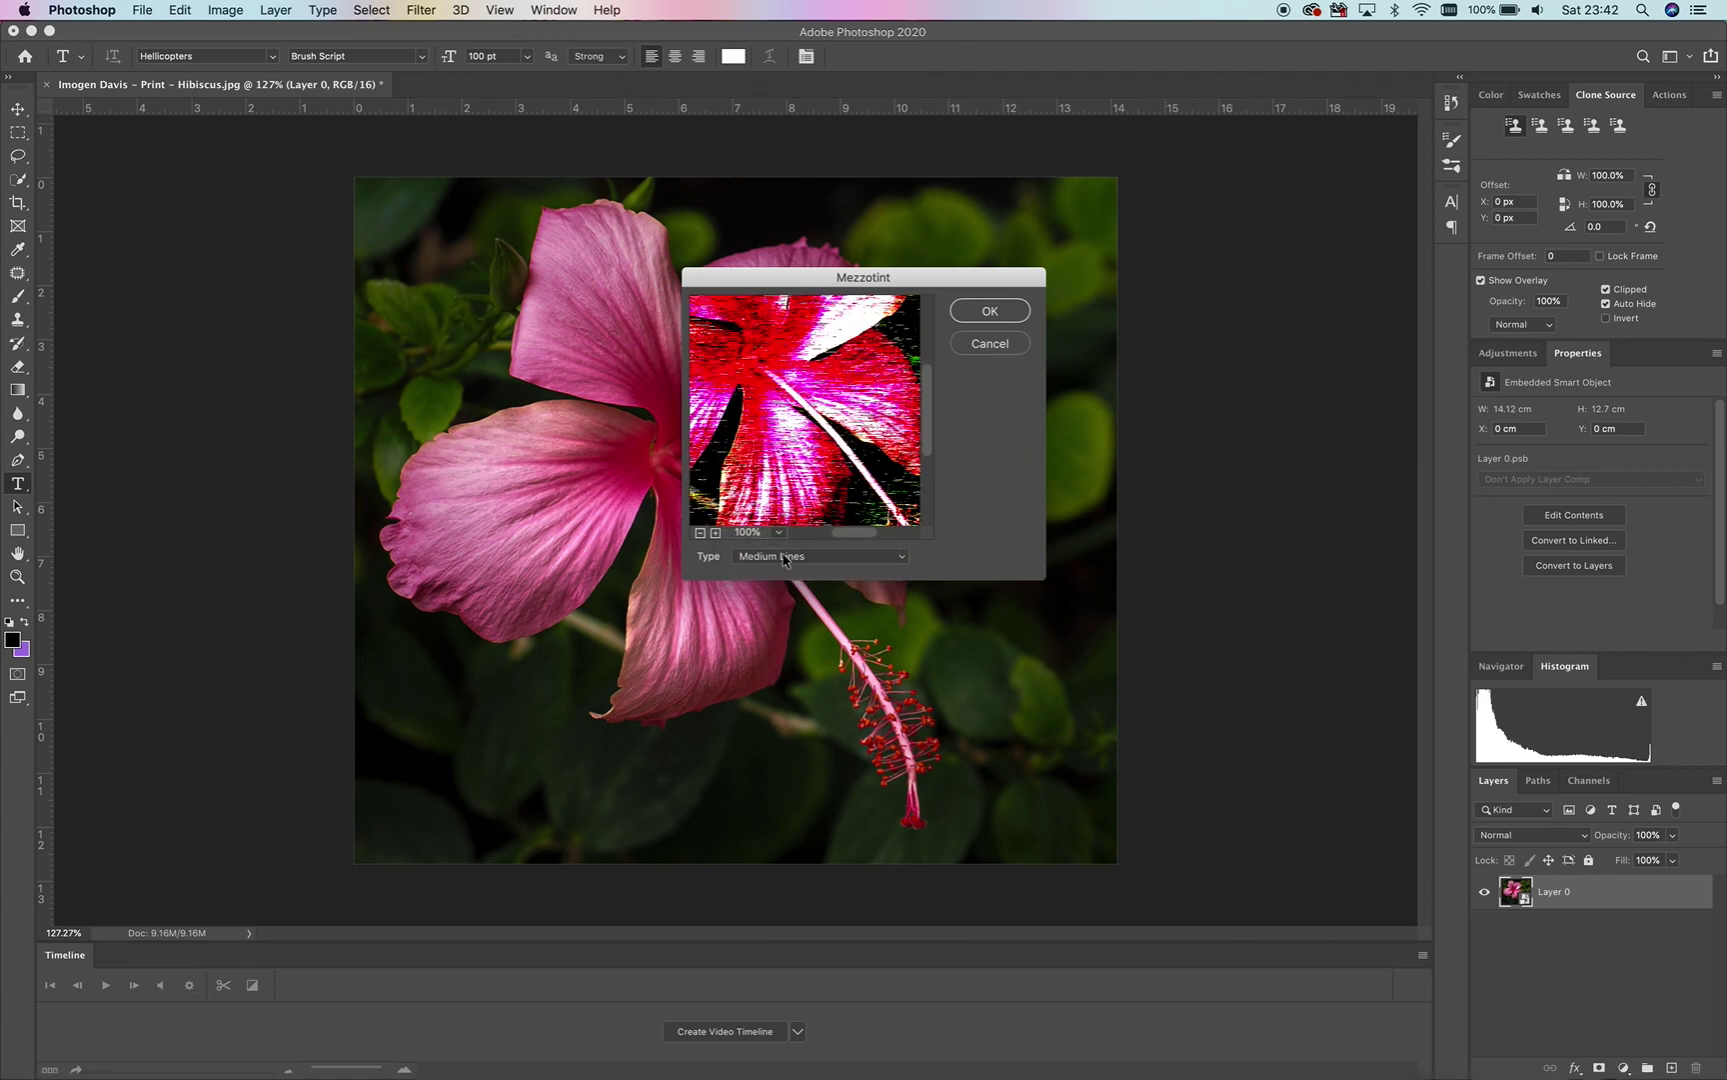
pyautogui.click(785, 557)
pyautogui.click(783, 610)
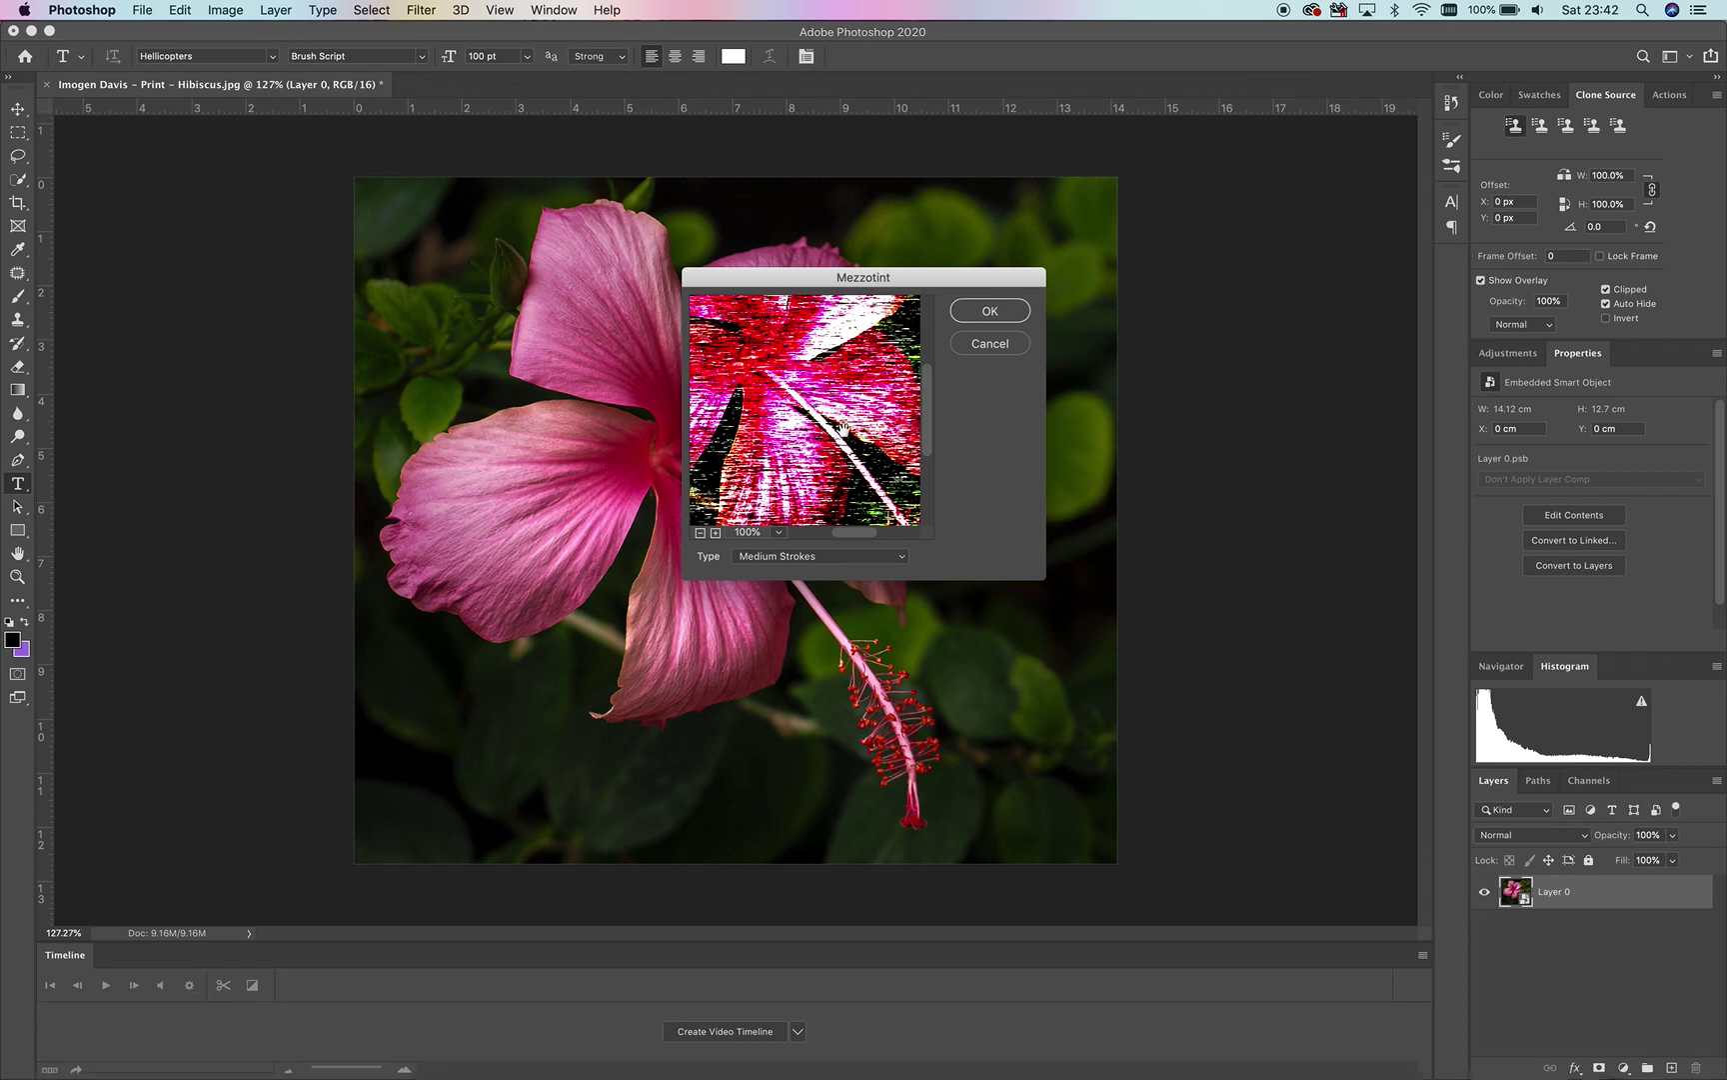
# Compare Long Strokes, then apply Mezzotint with Medium Strokes as a smart filter.
pyautogui.click(822, 557)
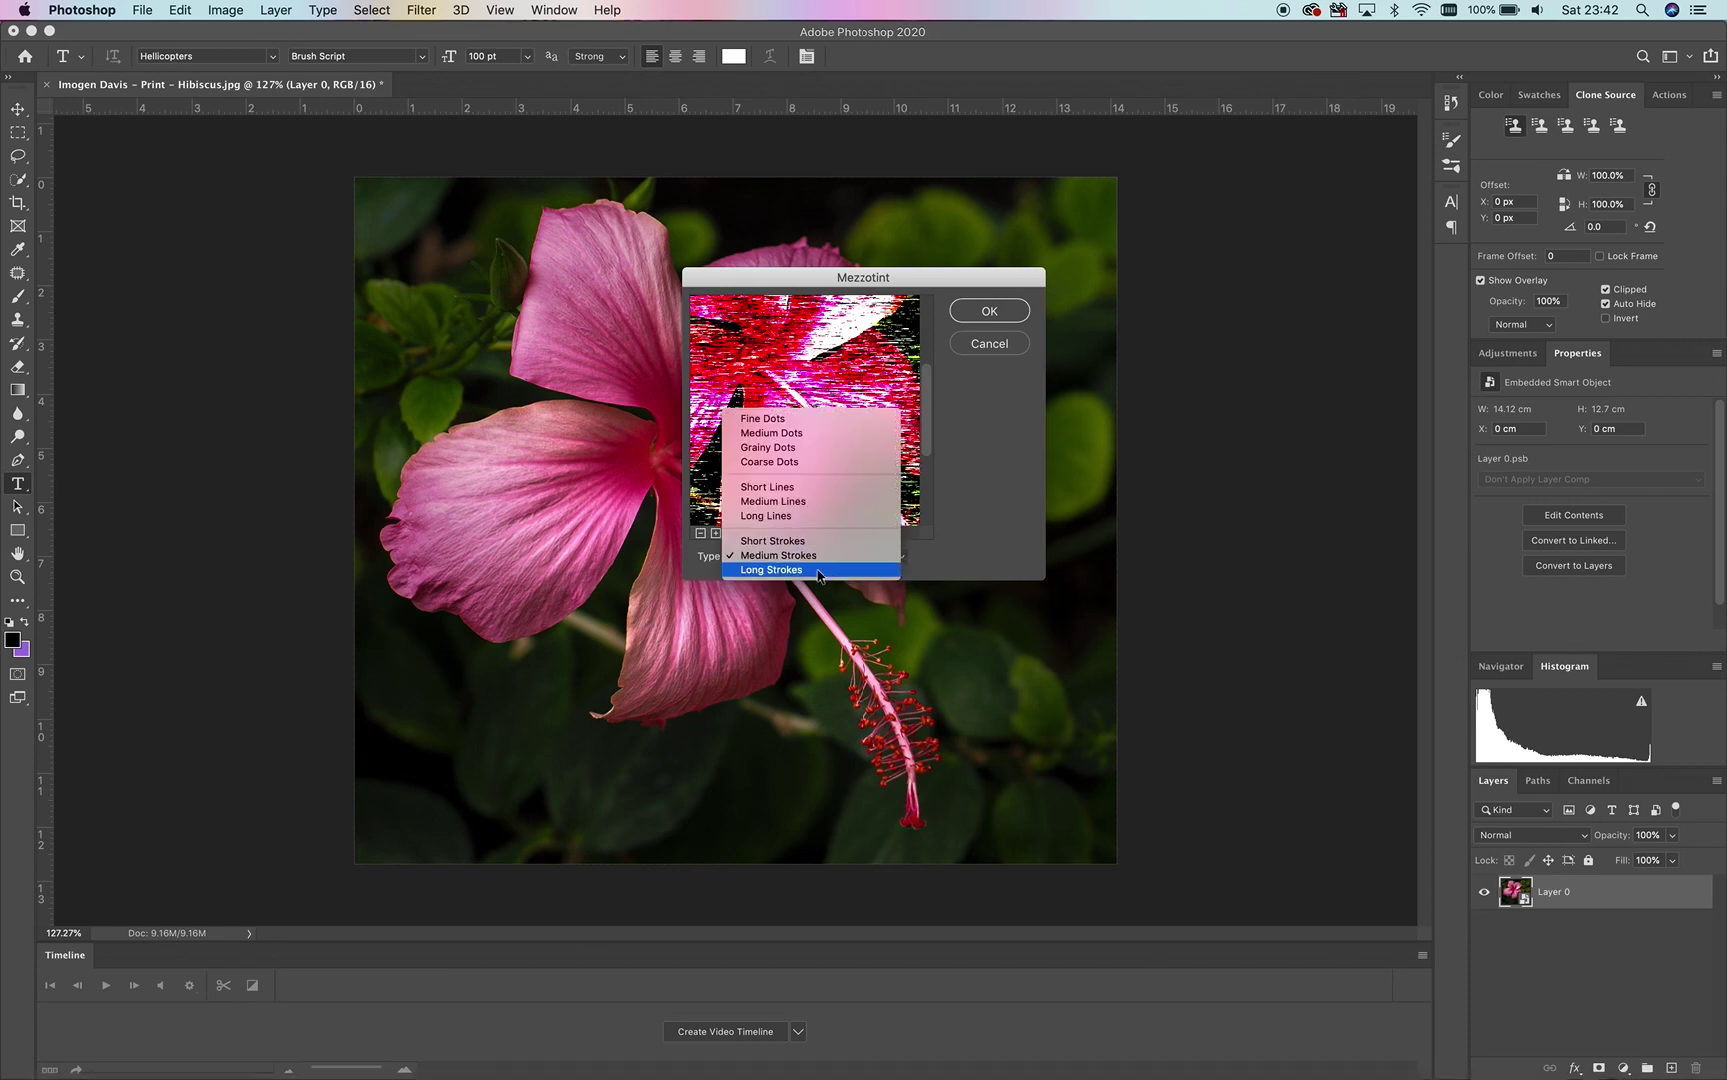
pyautogui.click(829, 571)
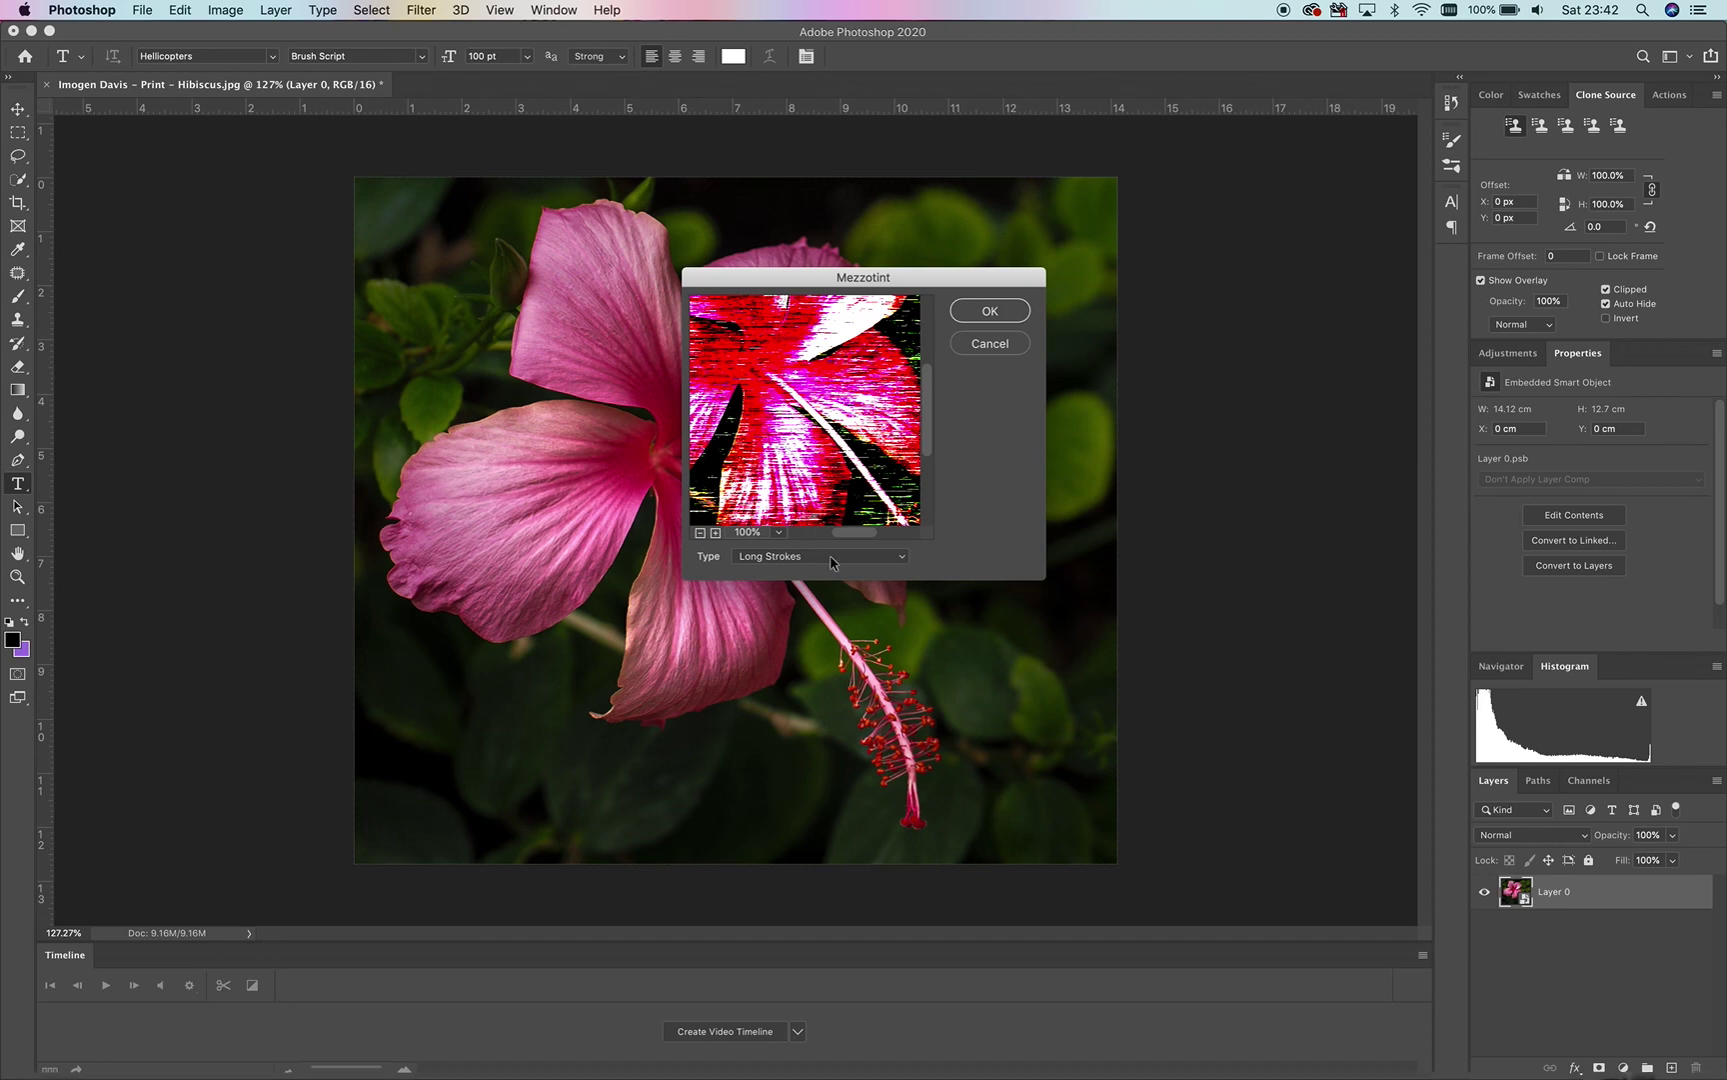
pyautogui.click(789, 556)
pyautogui.click(791, 541)
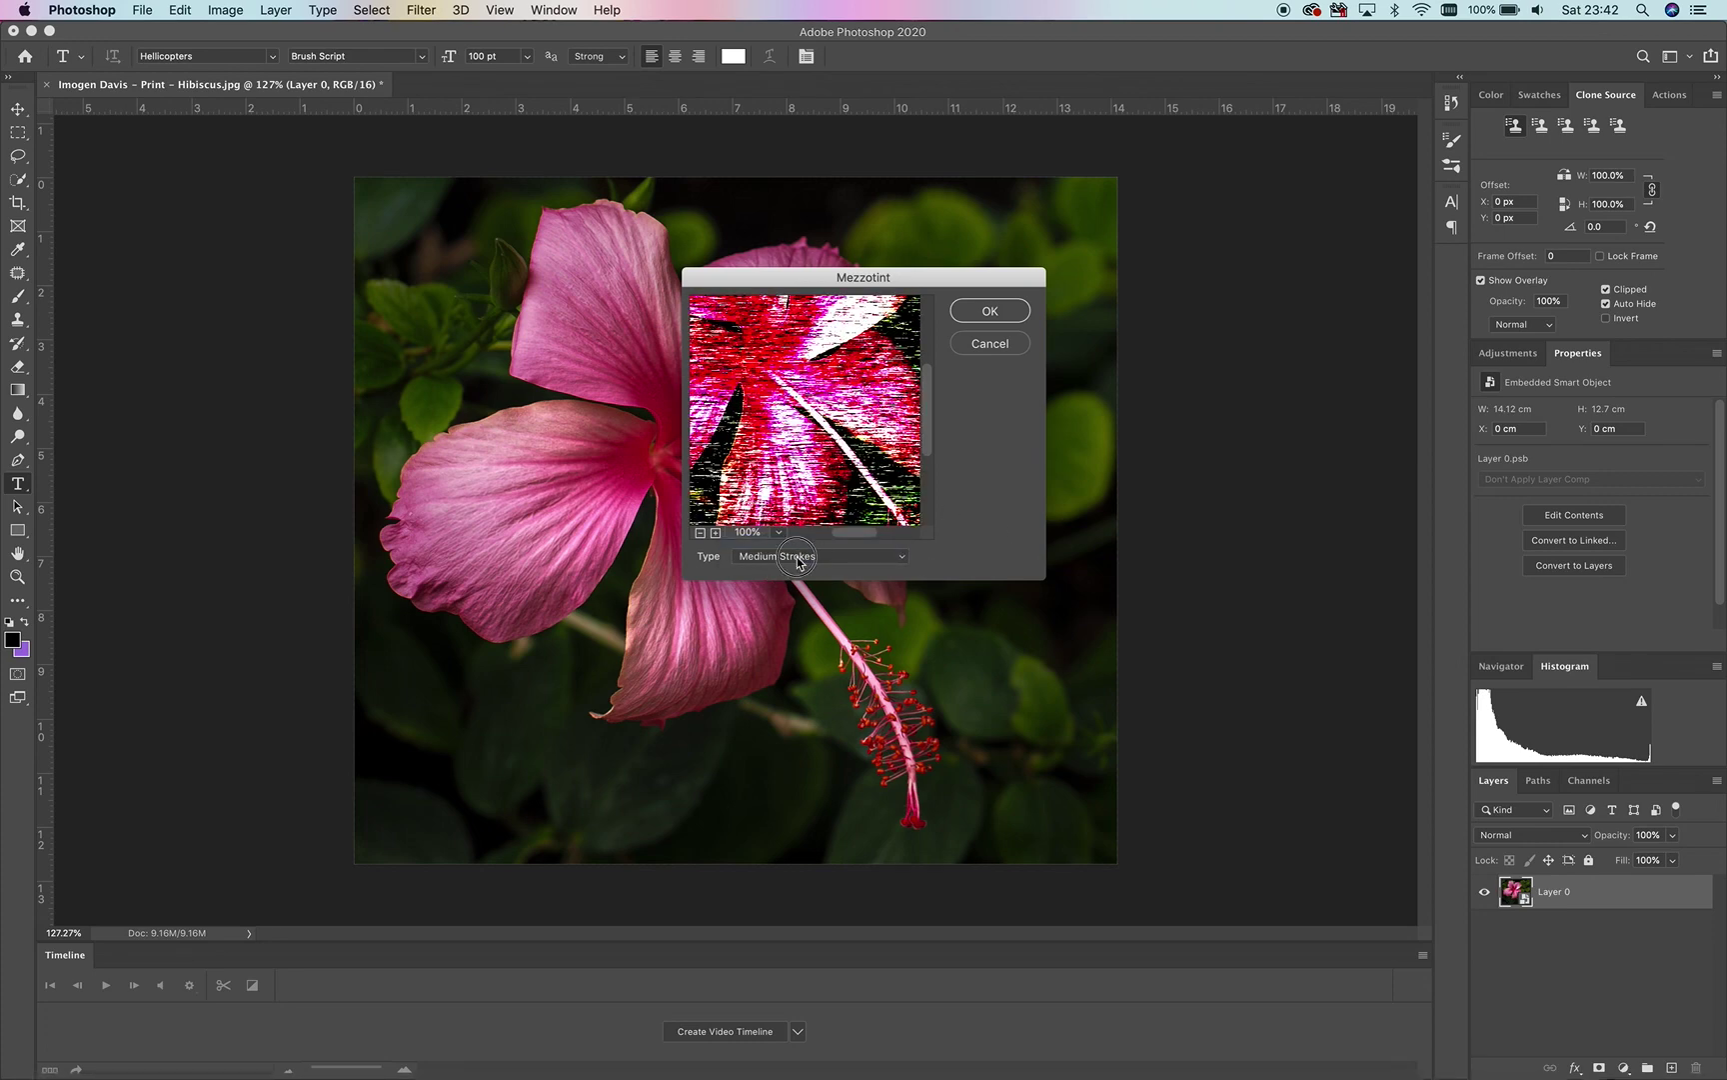
pyautogui.click(797, 557)
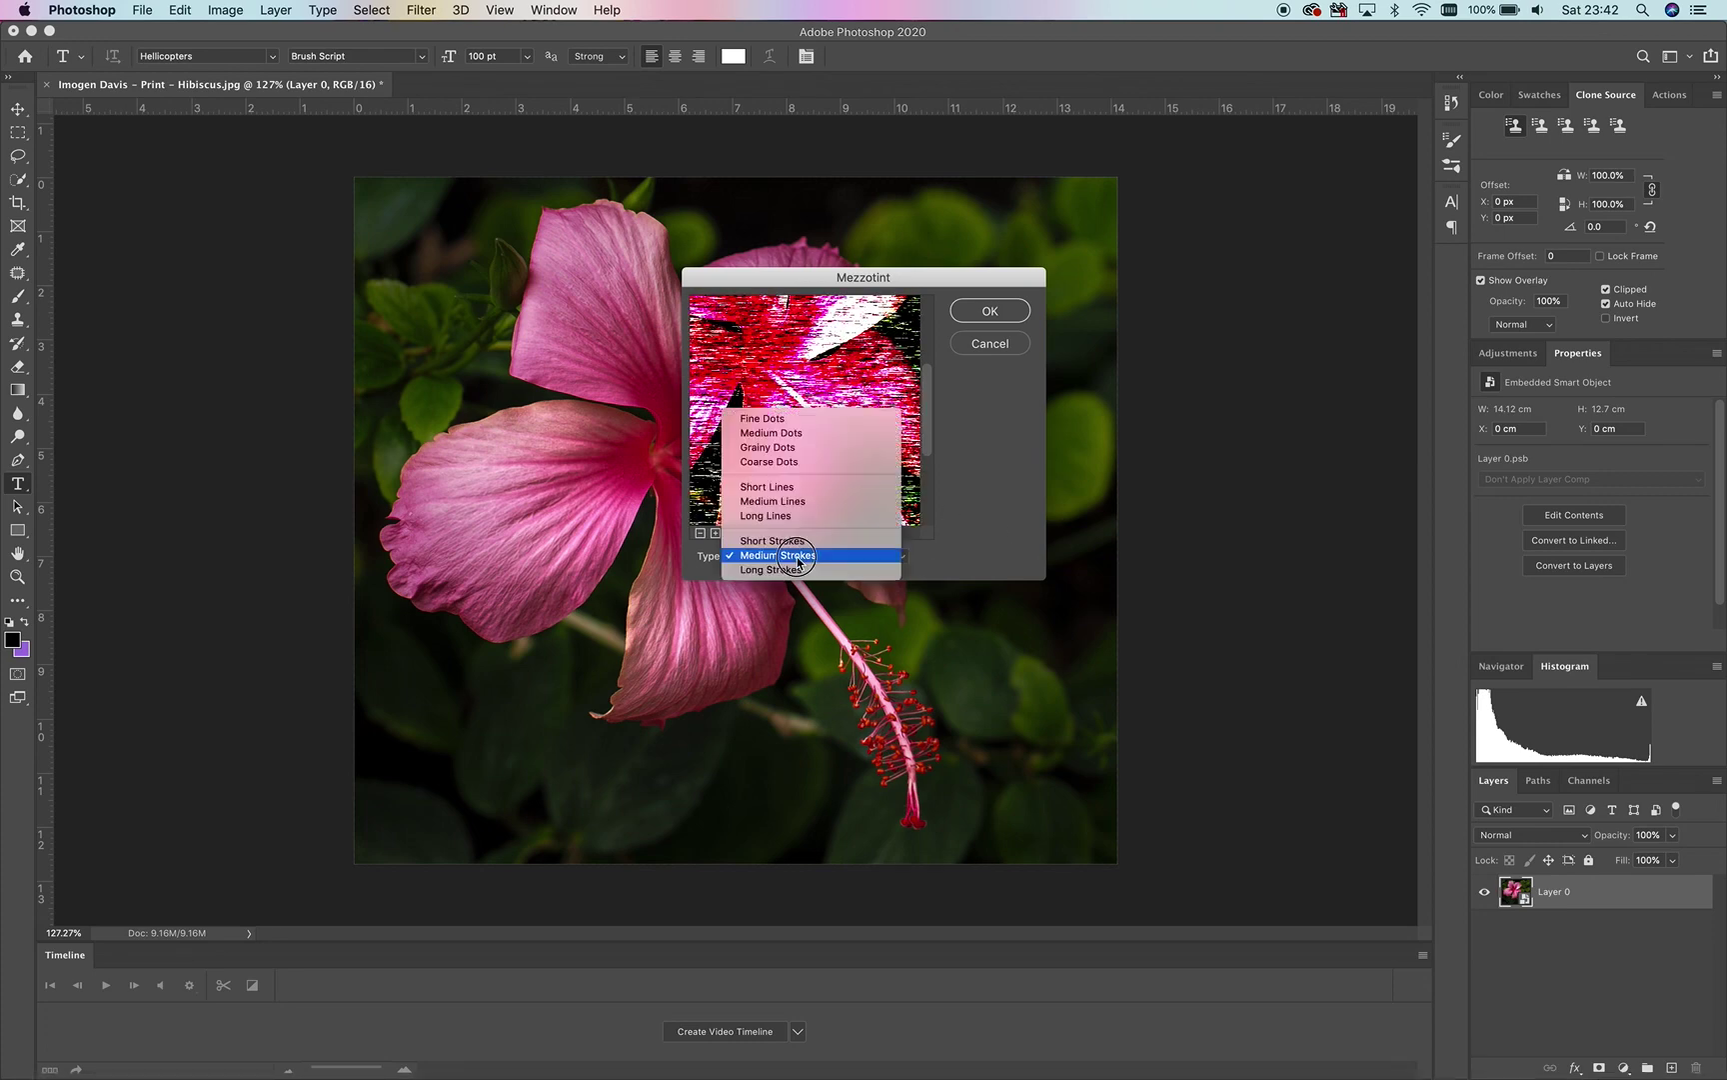
pyautogui.click(989, 314)
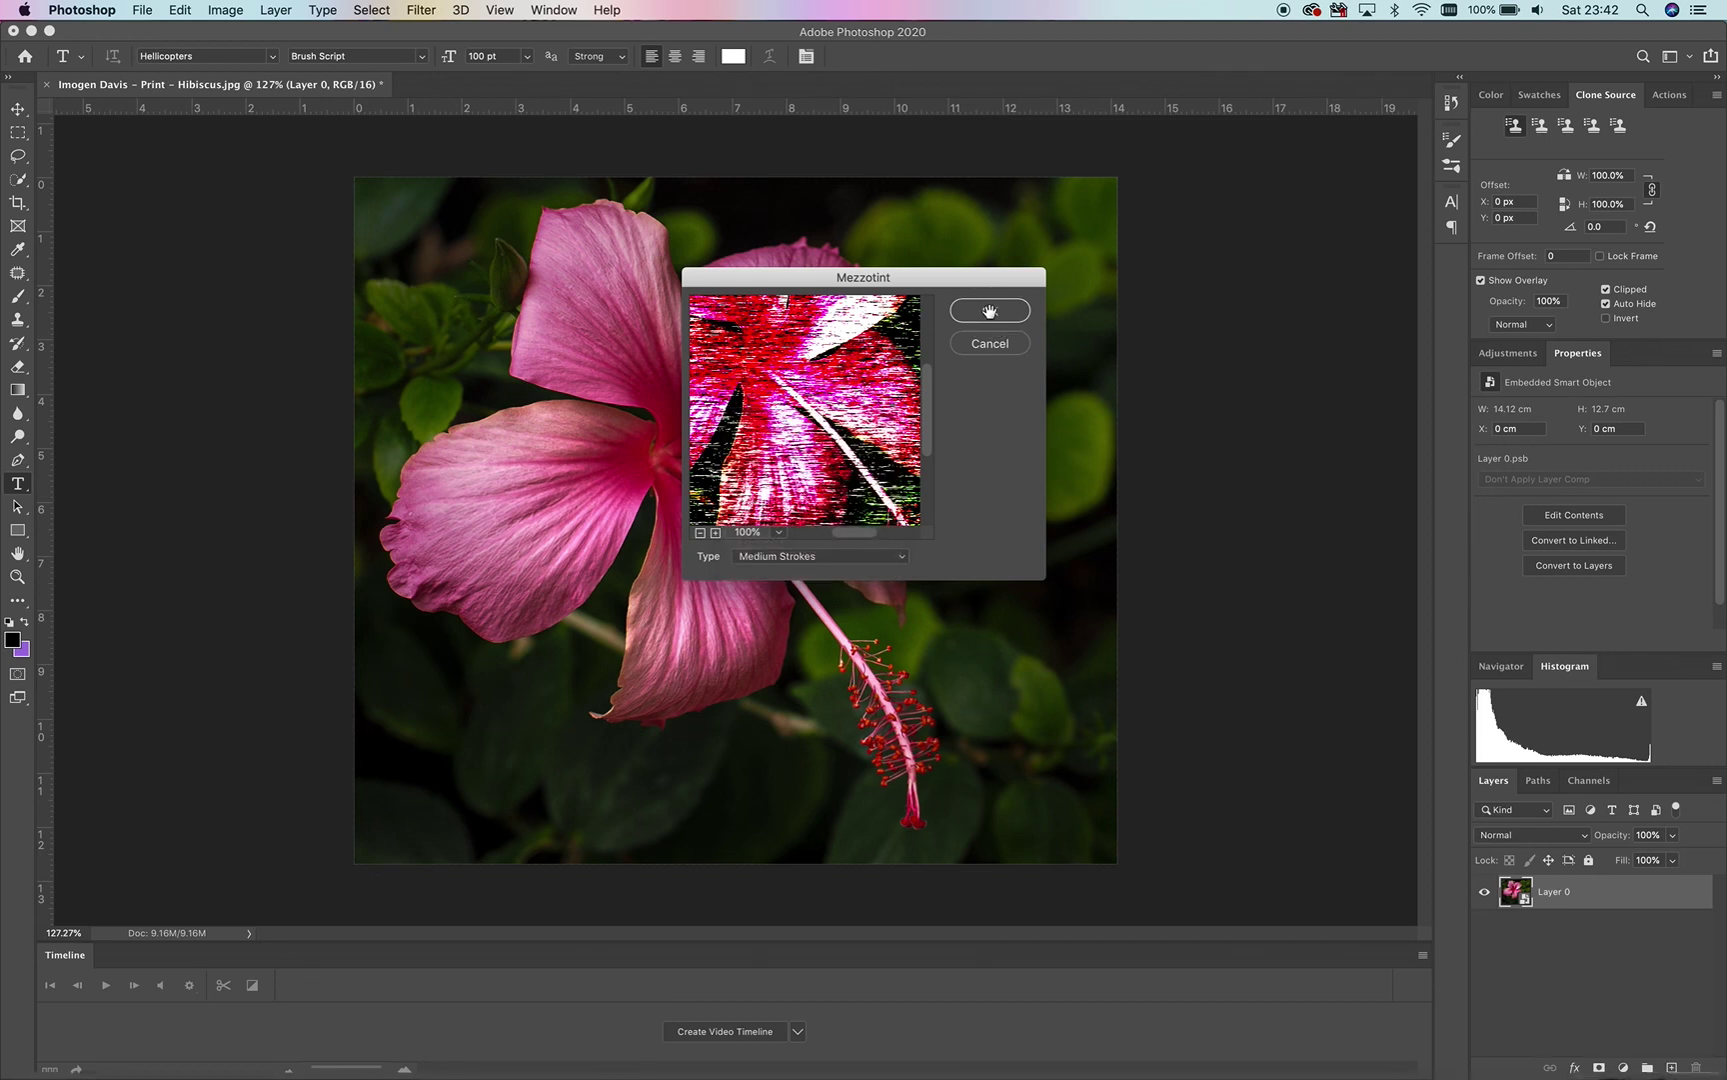
pyautogui.click(989, 312)
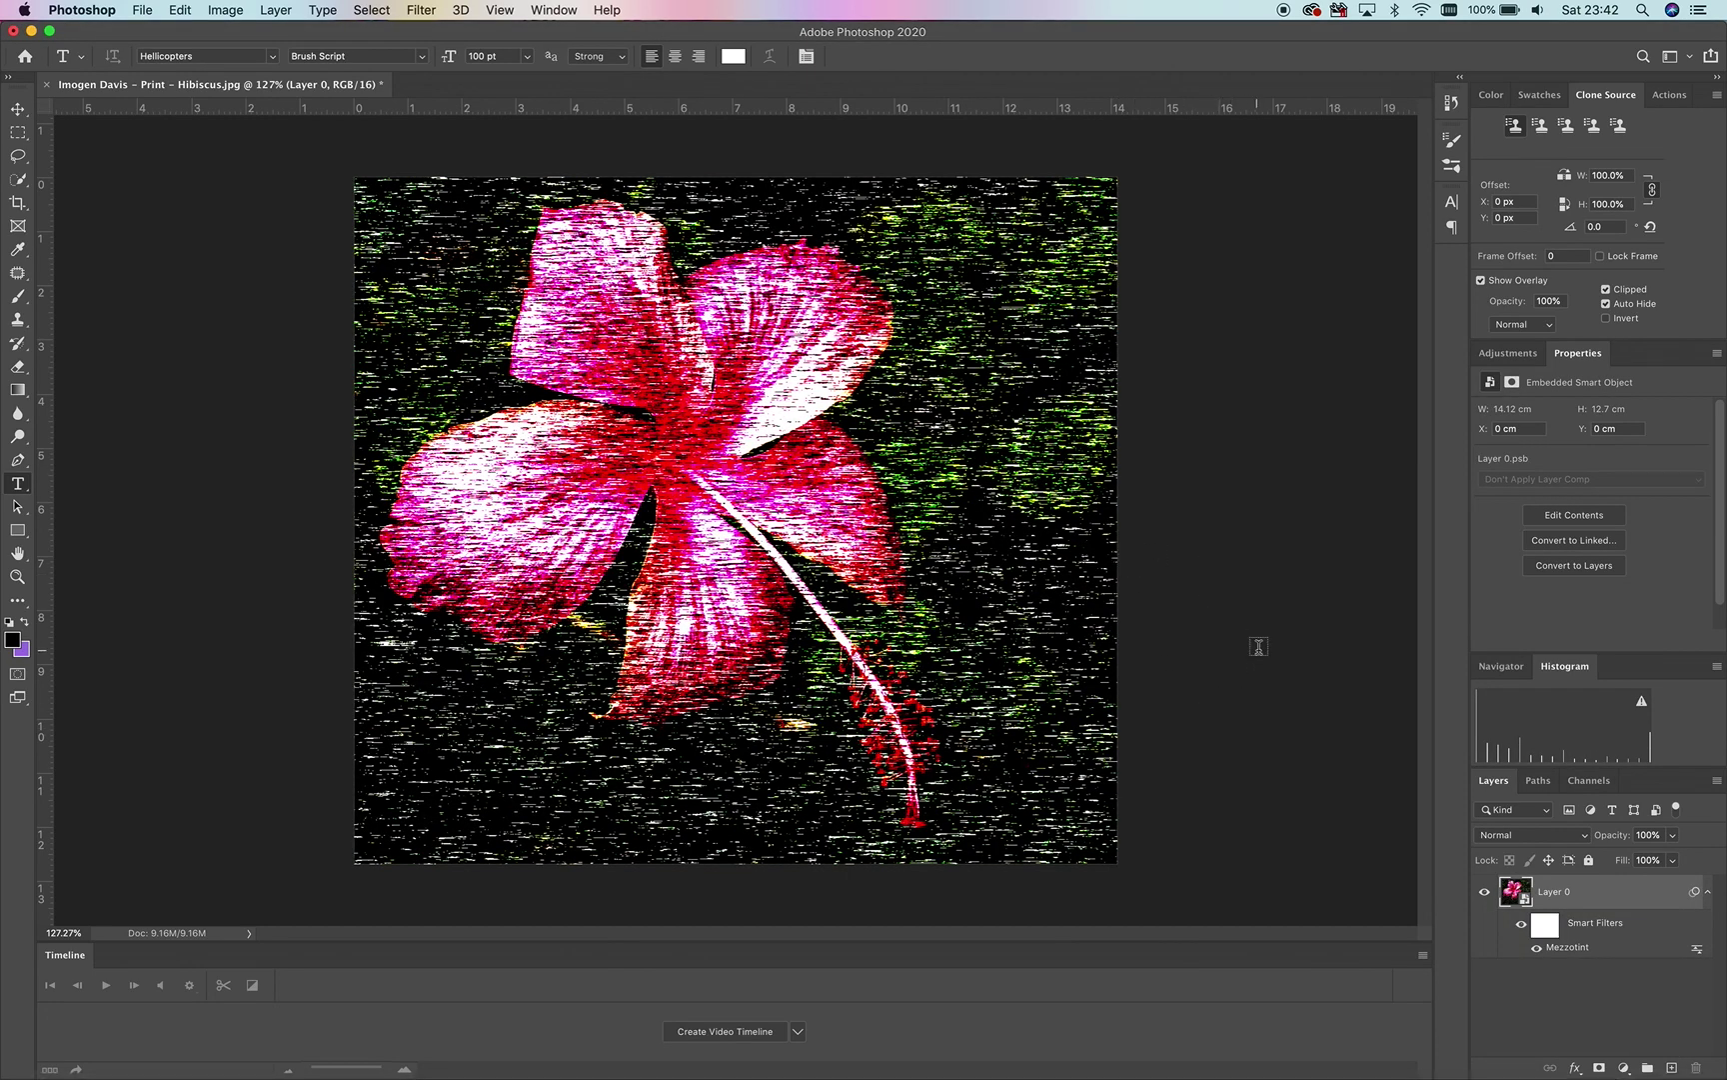
# Add a Radial Blur smart filter with Zoom method, Best quality and amount 100.
pyautogui.click(440, 12)
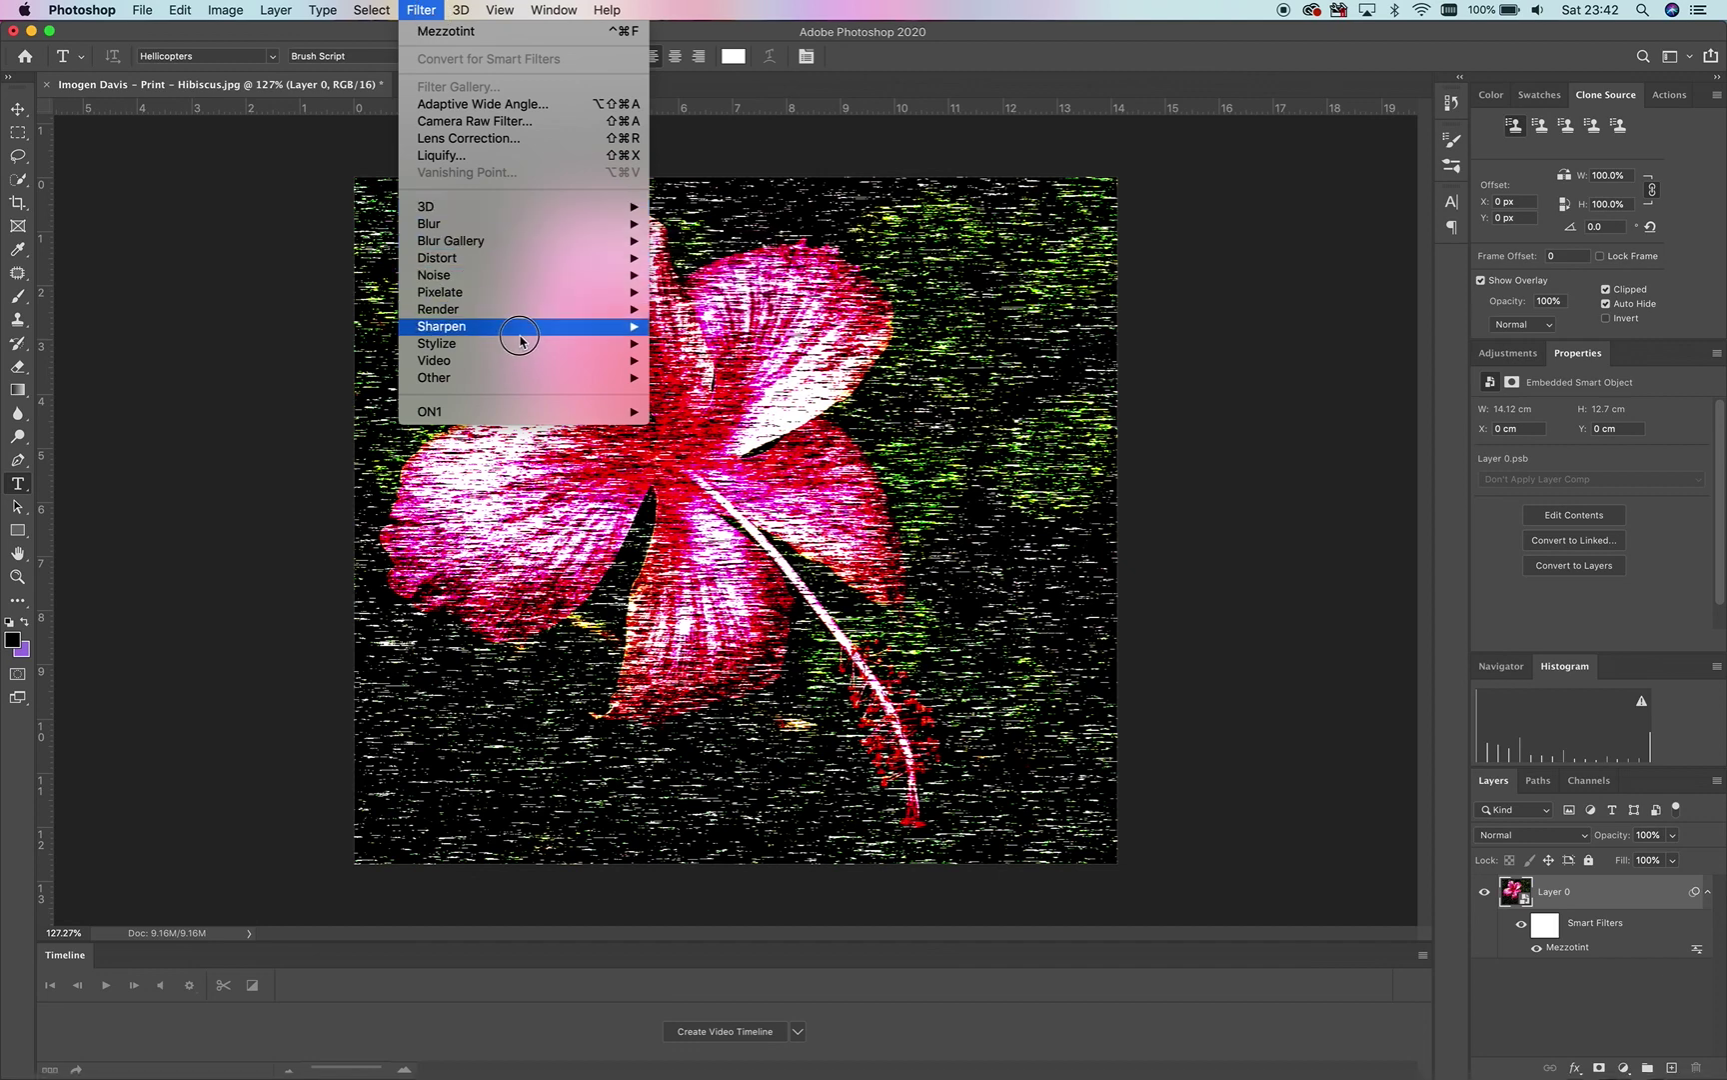
pyautogui.moveTo(587, 270)
pyautogui.moveTo(620, 224)
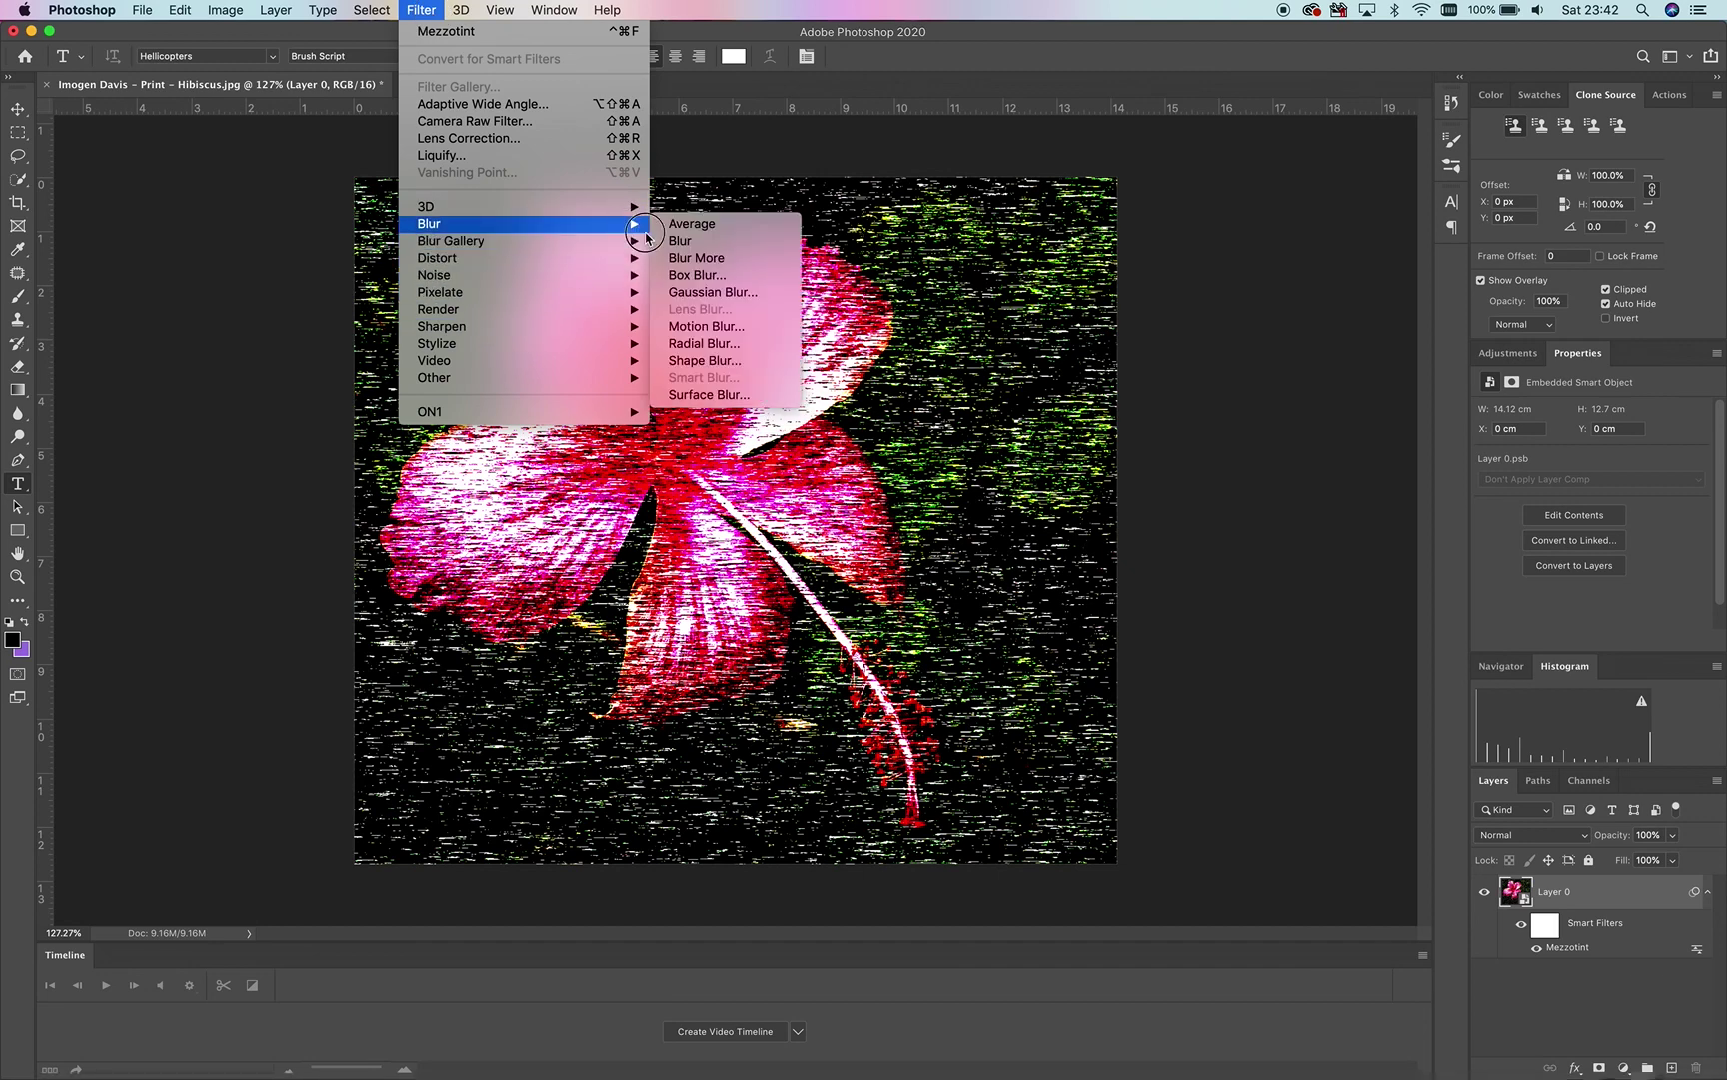
pyautogui.click(748, 345)
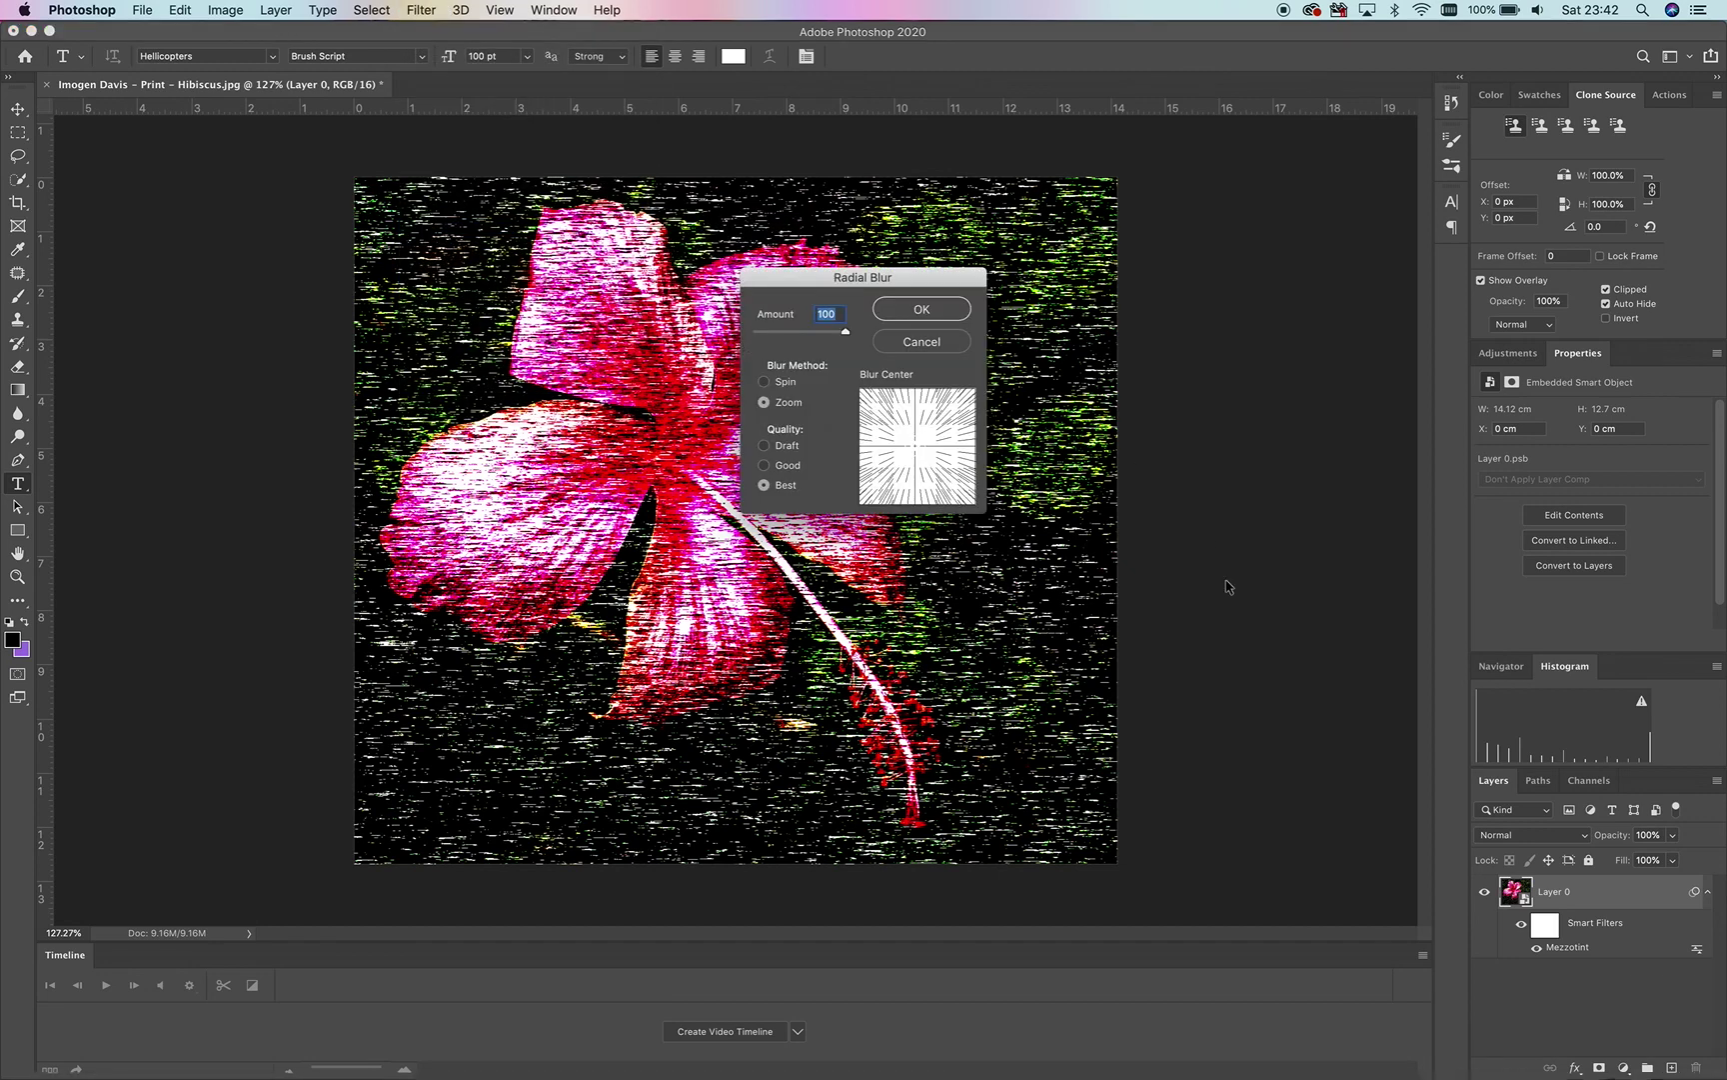
pyautogui.click(890, 312)
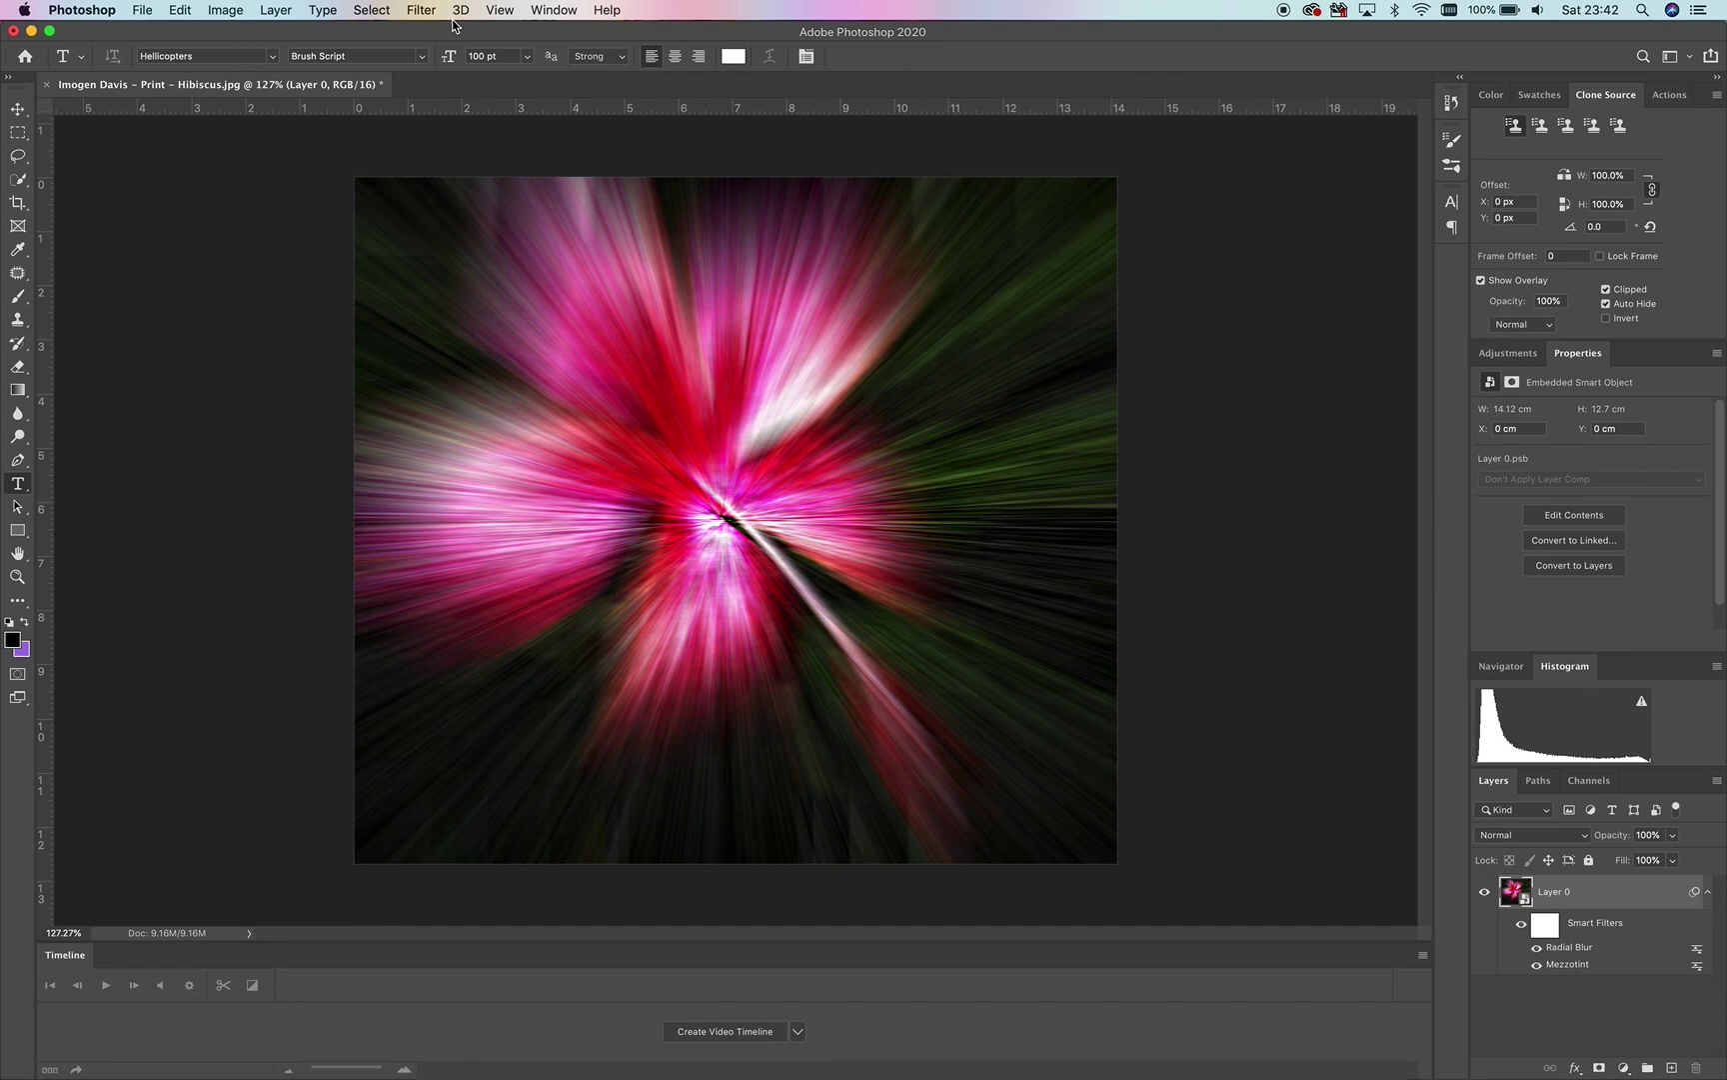
# Repeat the Radial Blur (Zoom, amount 100) as a second smart filter above the first.
pyautogui.scroll(5, 711, 405)
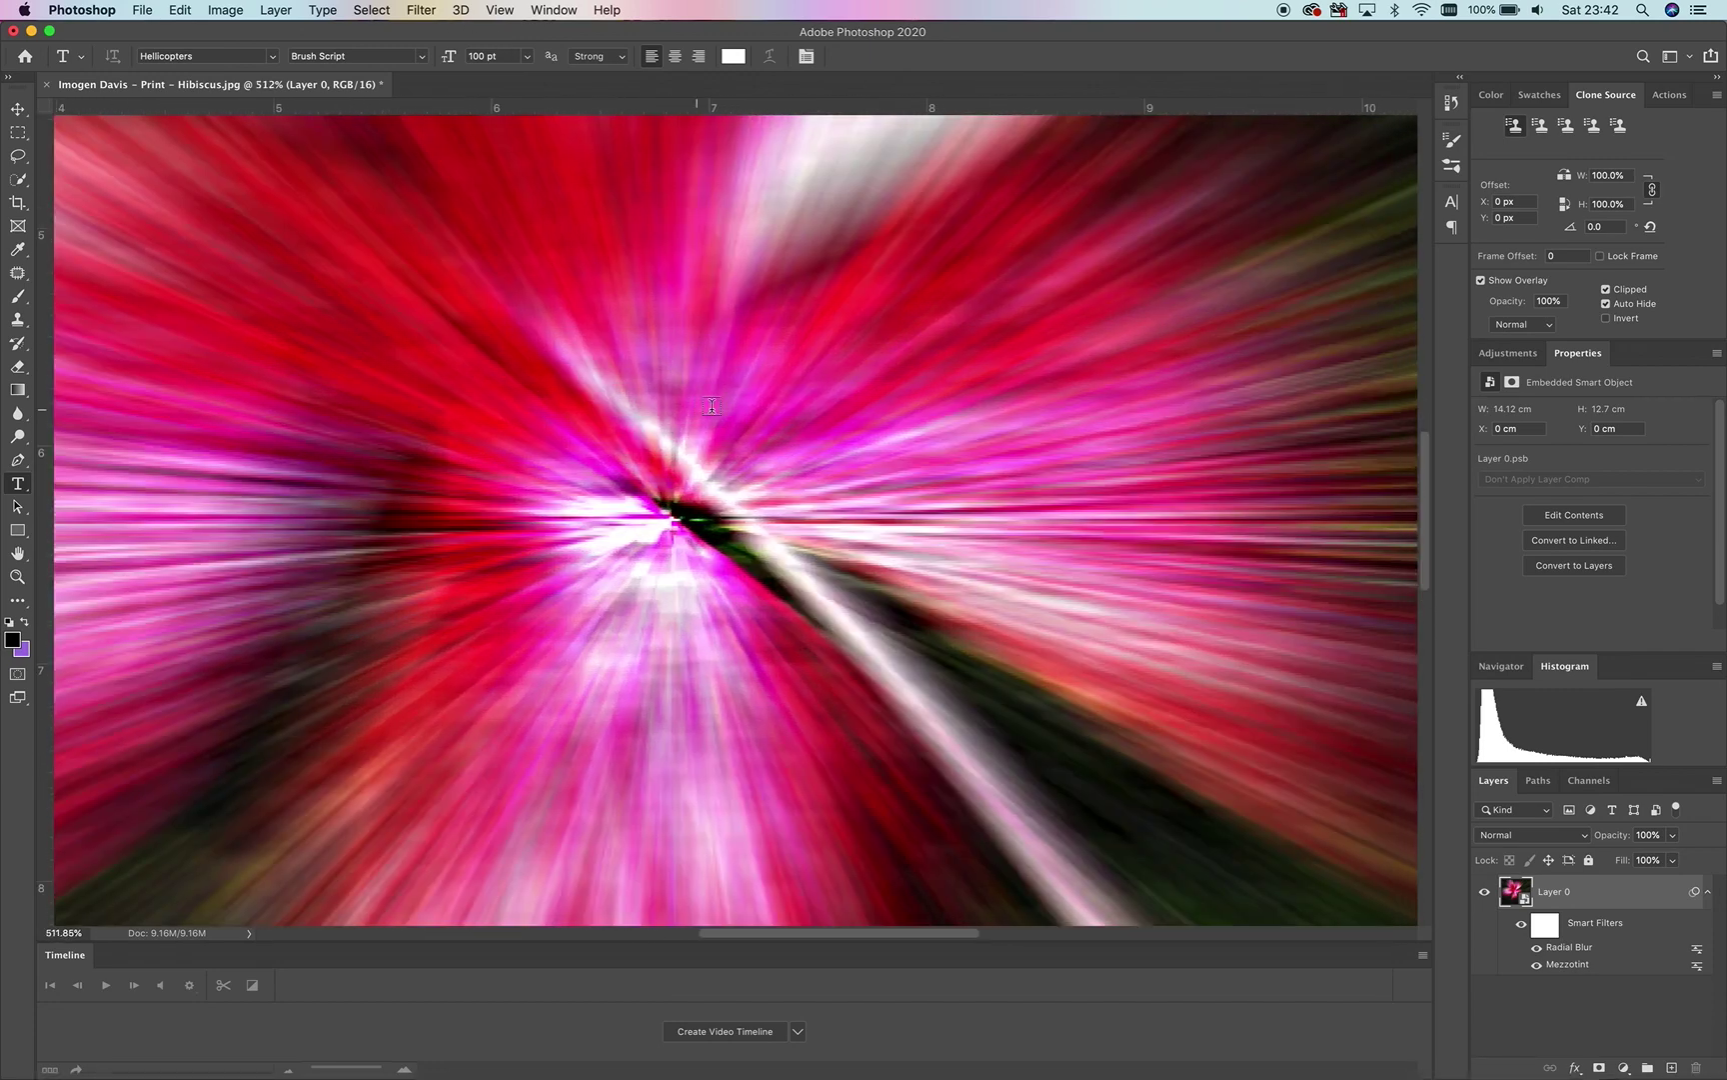
pyautogui.scroll(-2, 711, 405)
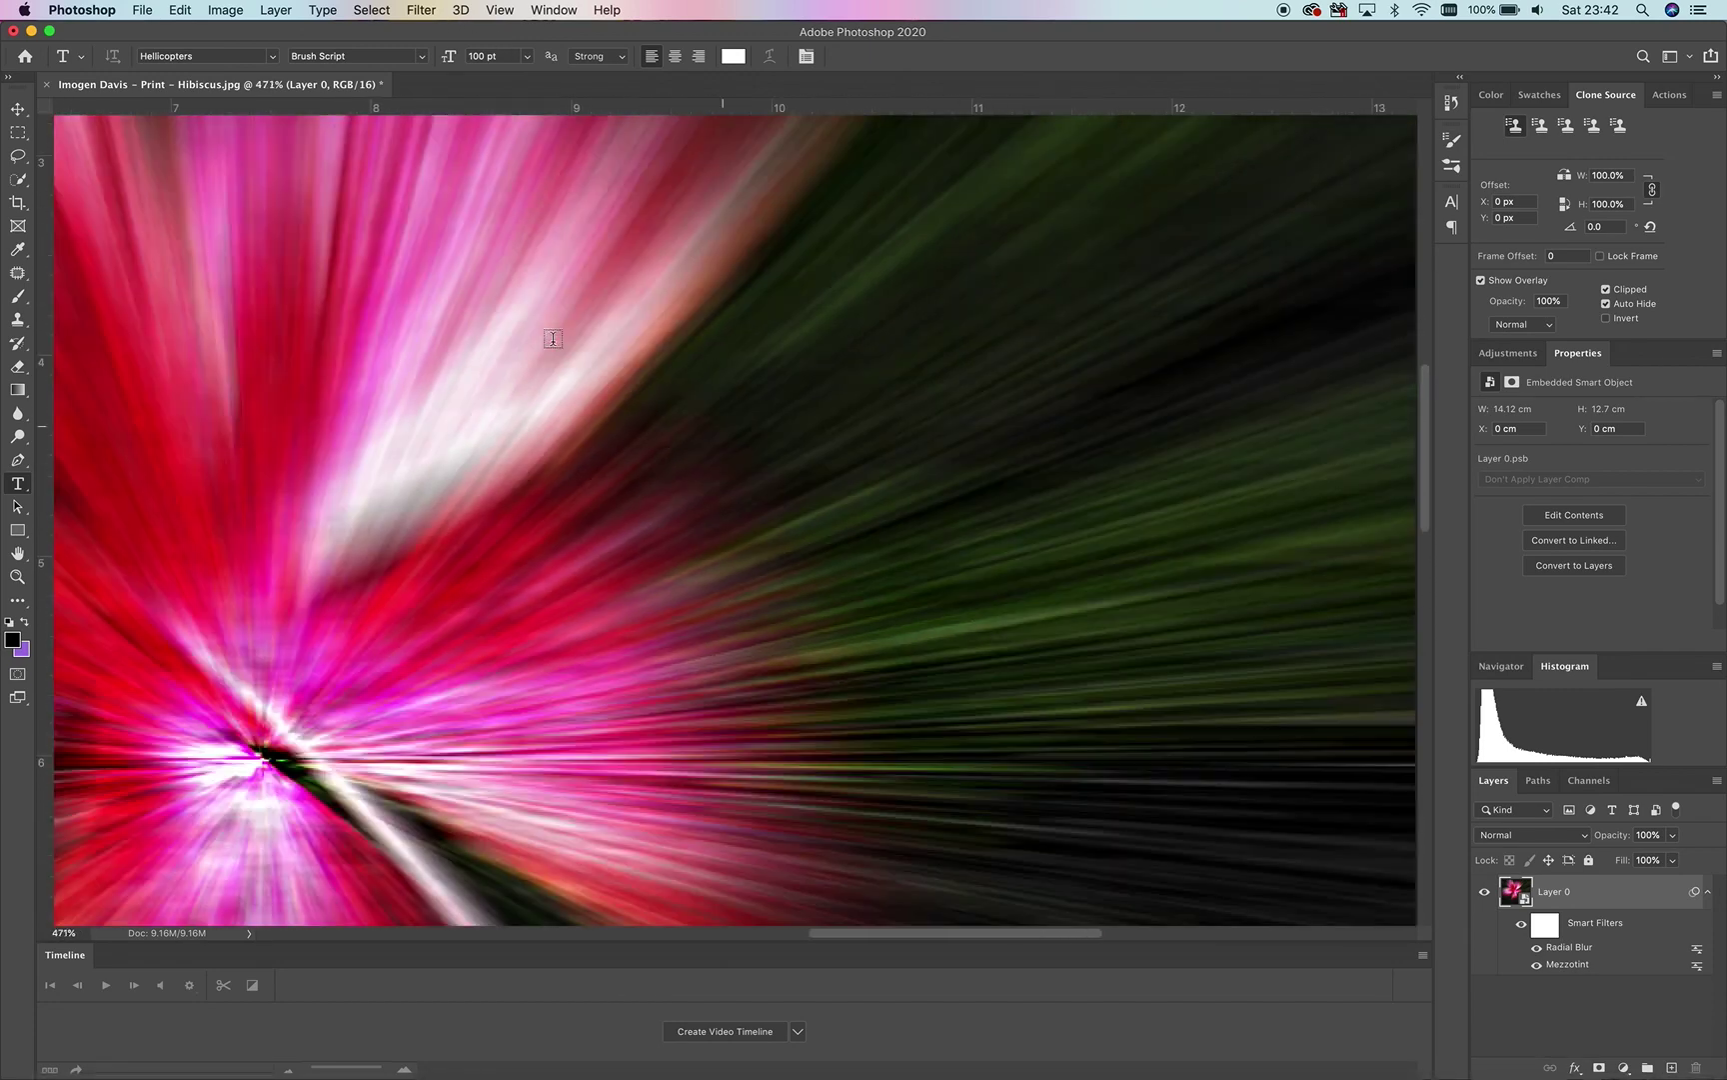
pyautogui.scroll(-3, 553, 339)
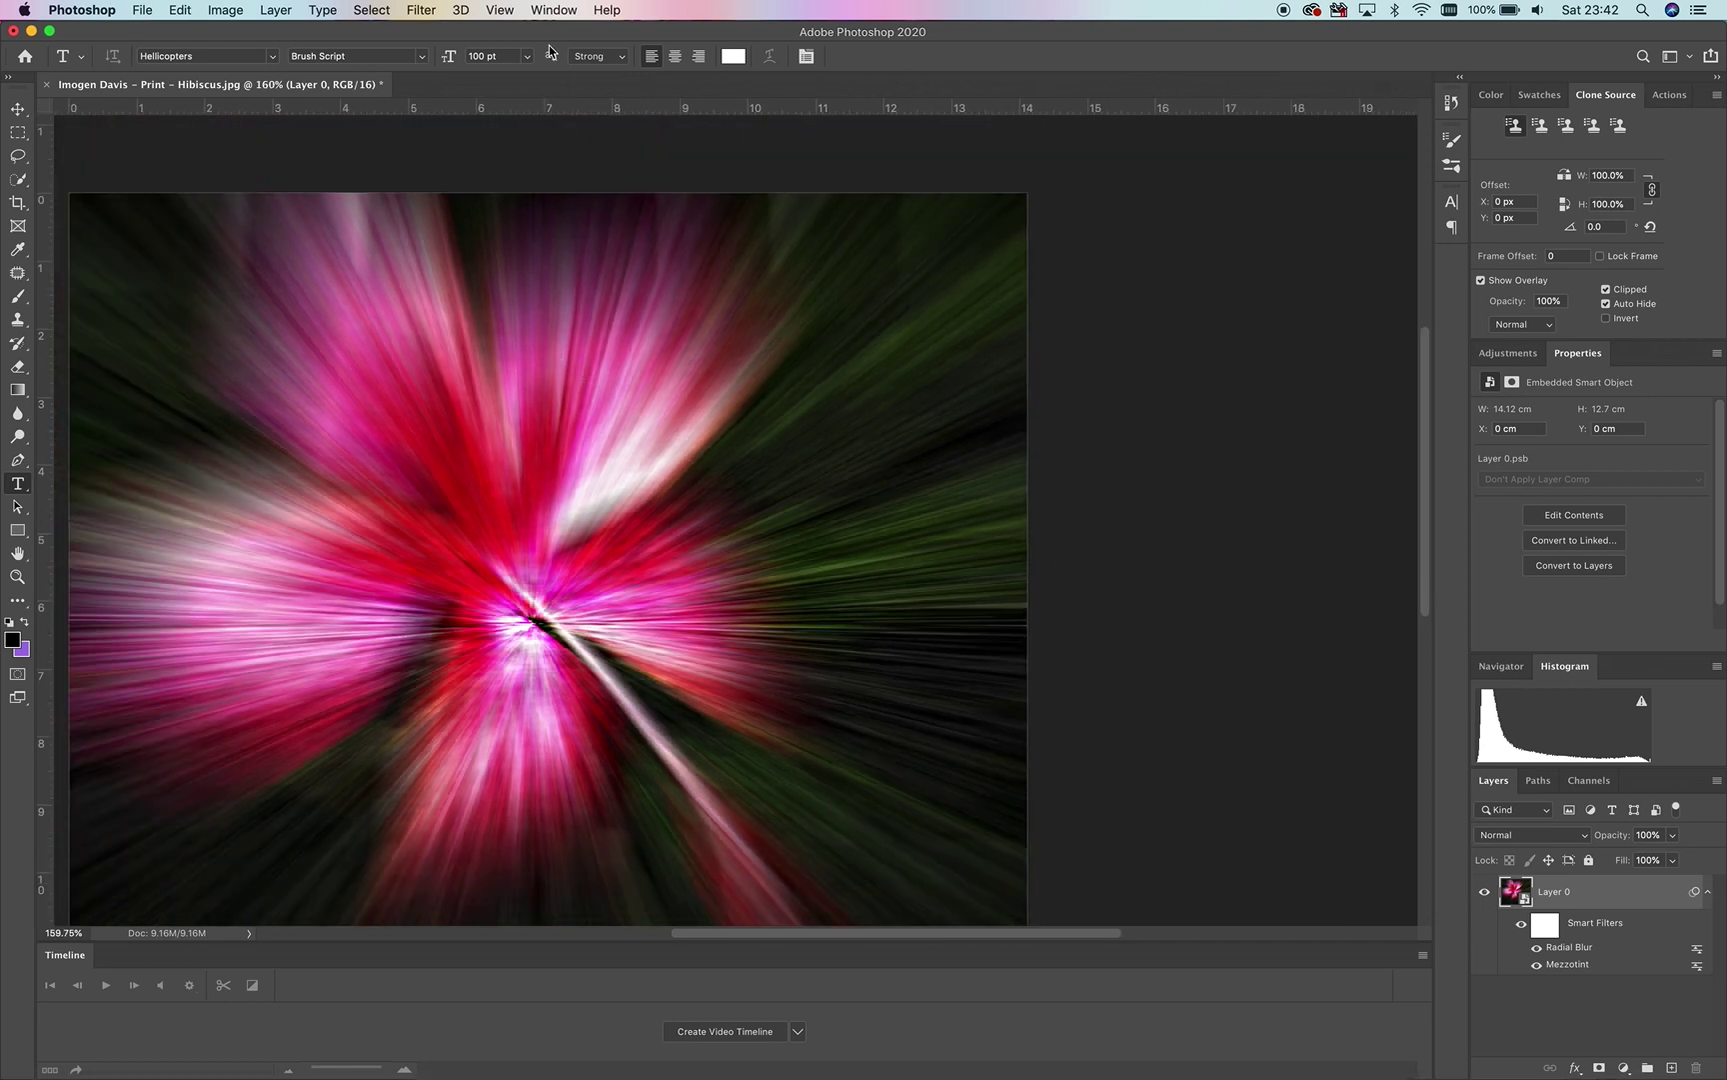
pyautogui.click(421, 10)
pyautogui.click(440, 28)
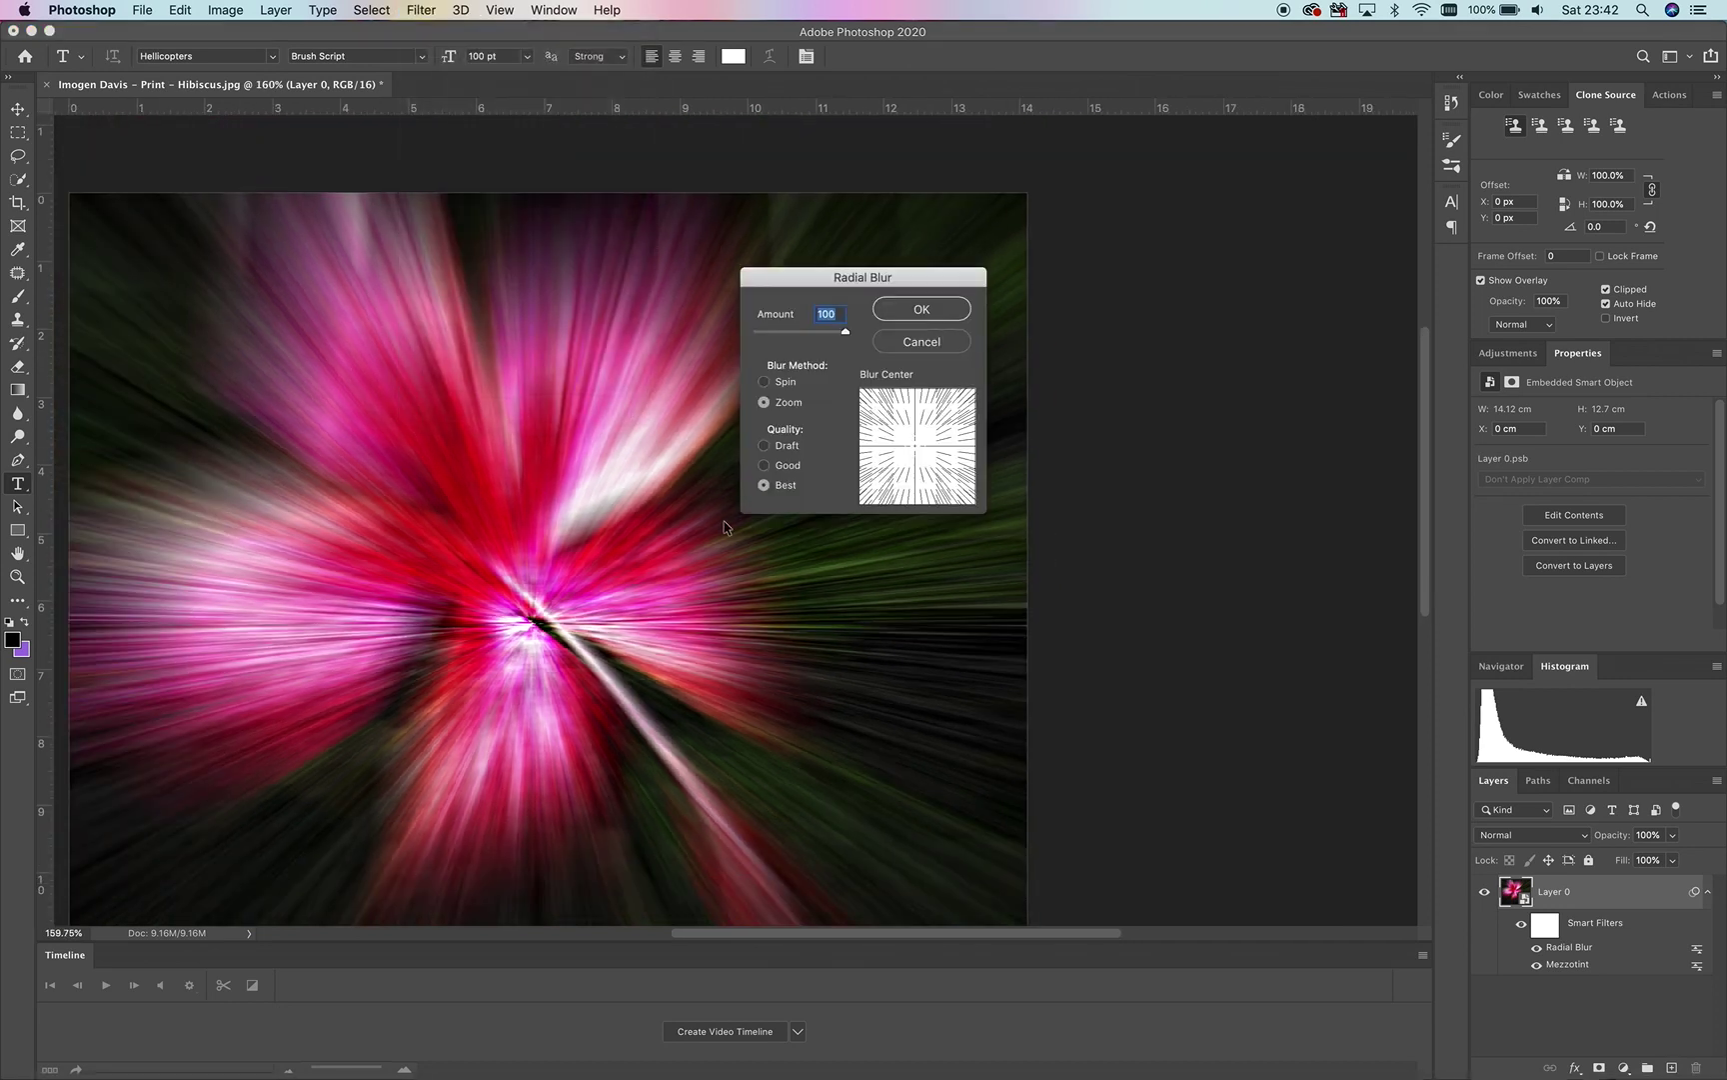
pyautogui.click(922, 308)
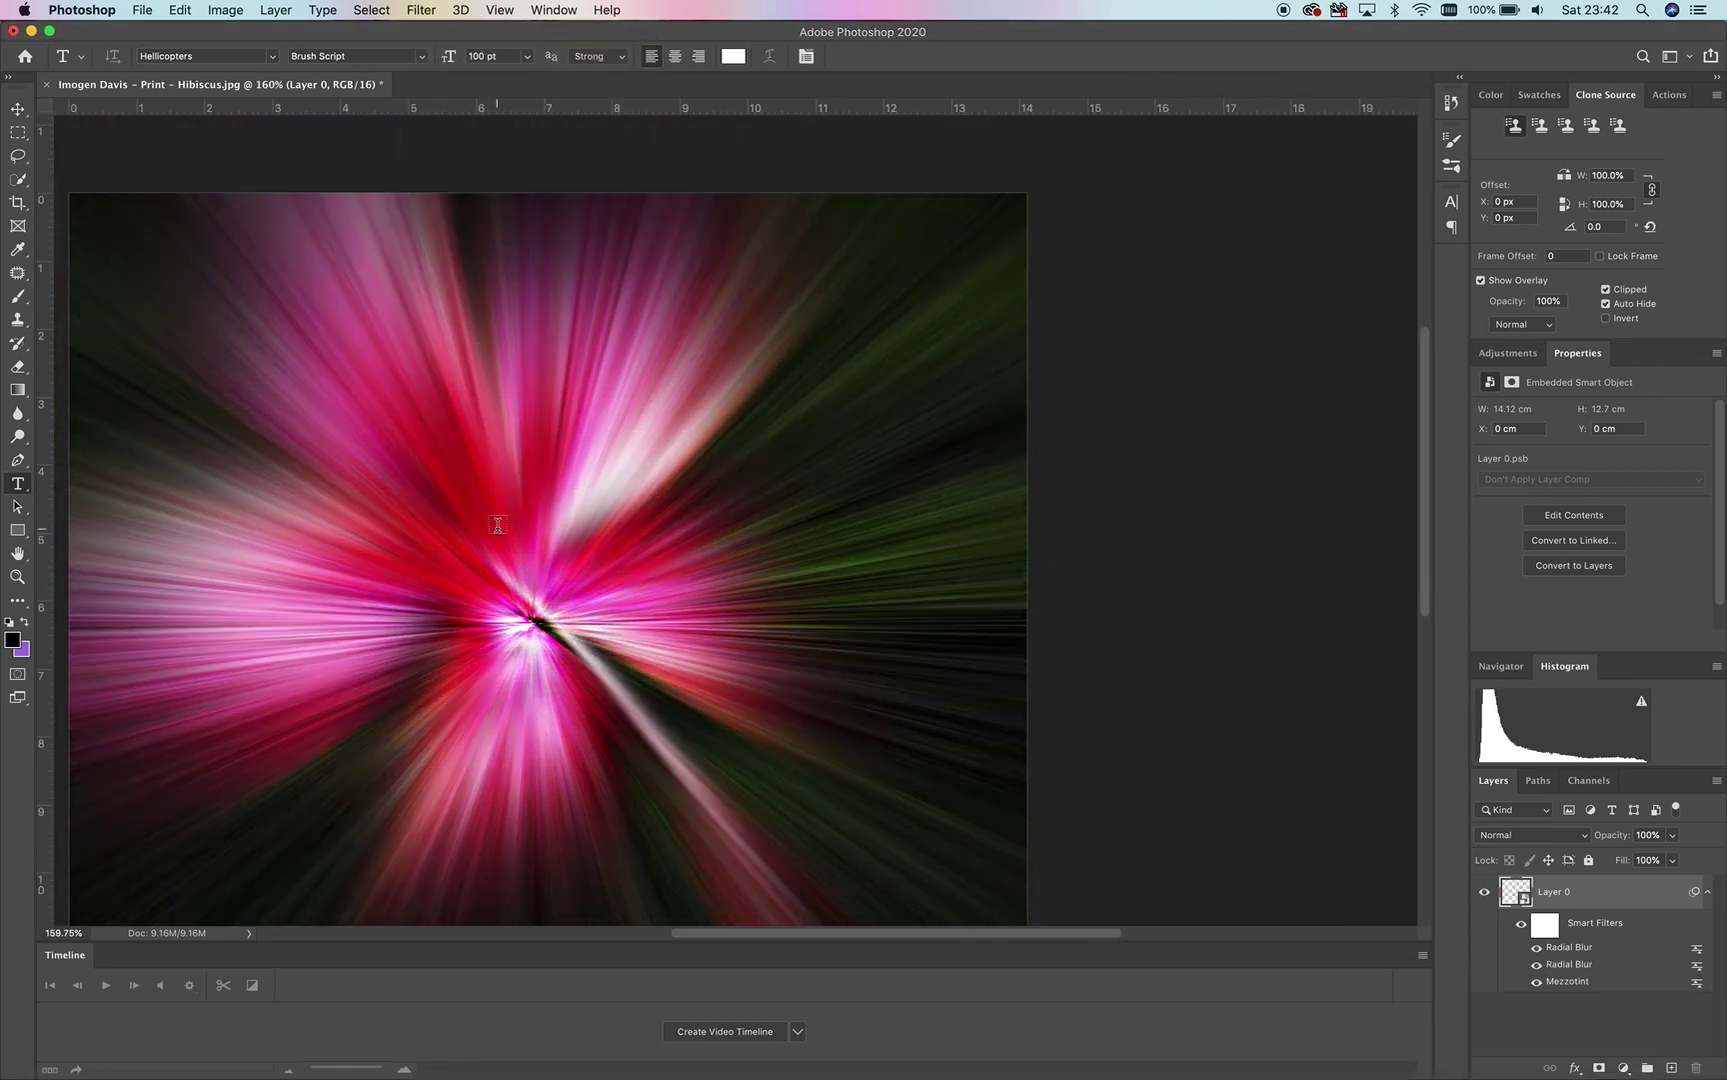
pyautogui.scroll(-1, 586, 635)
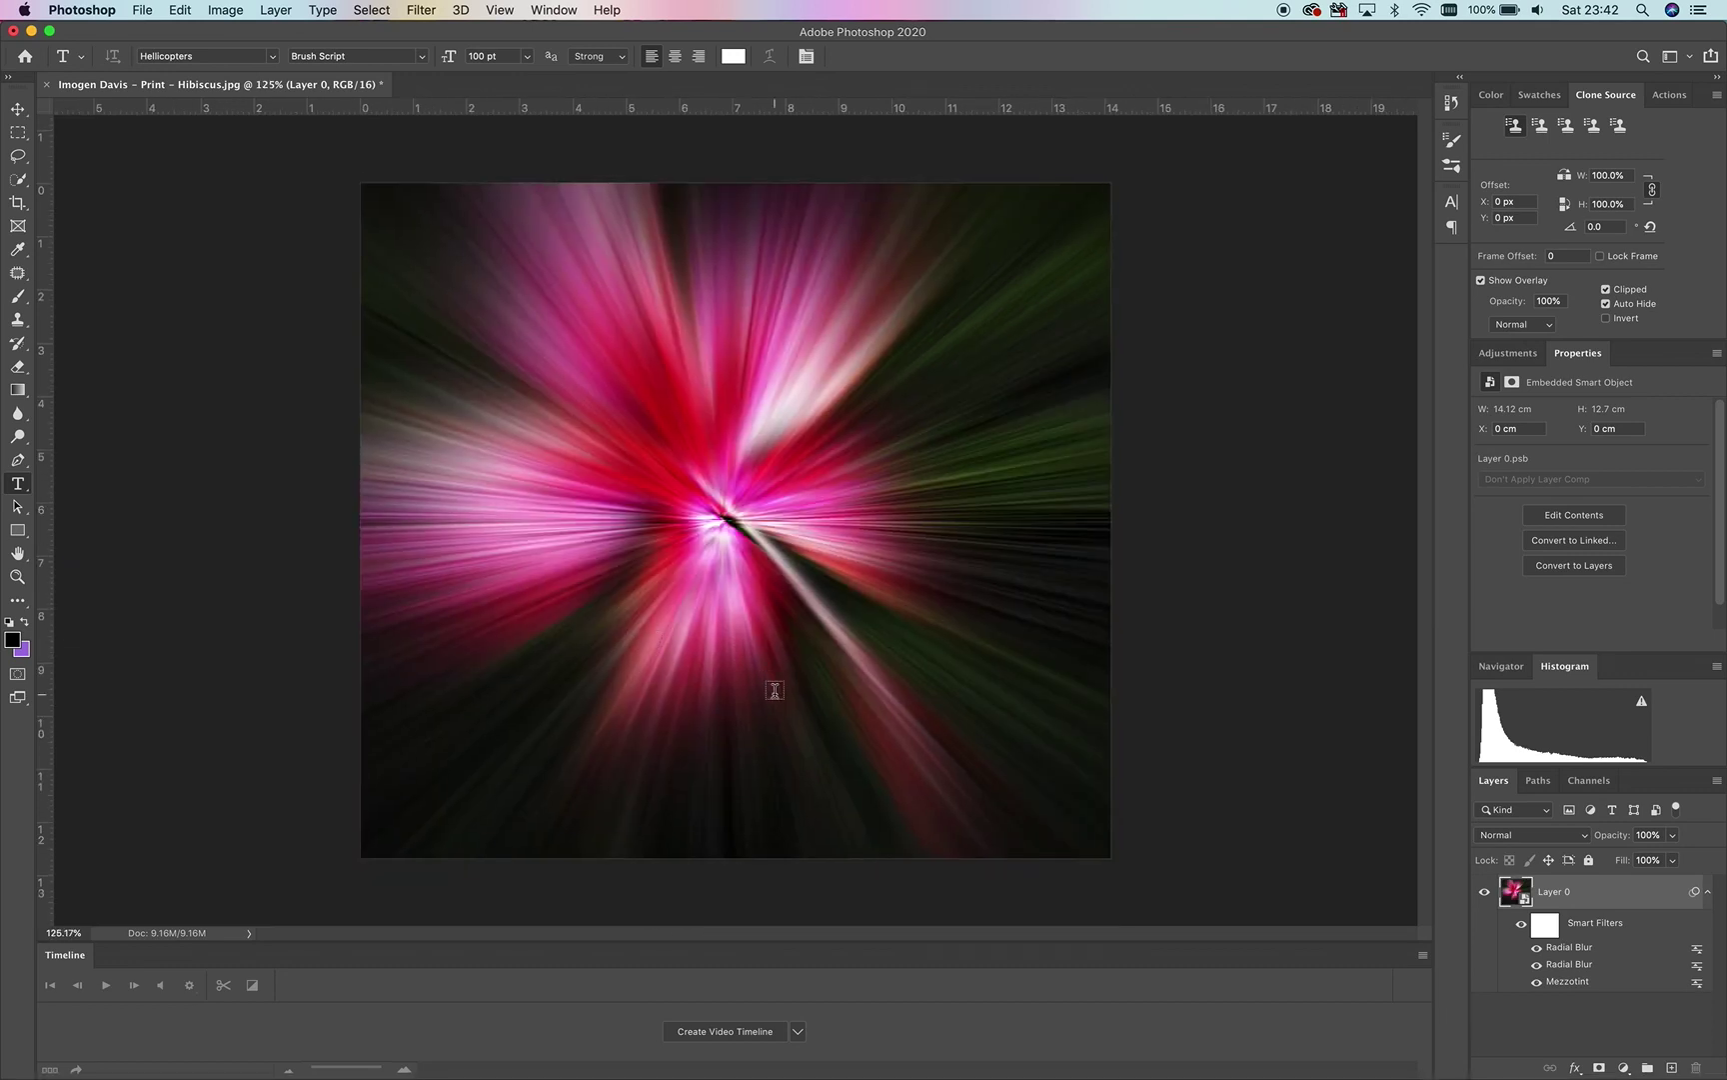
pyautogui.scroll(1, 775, 690)
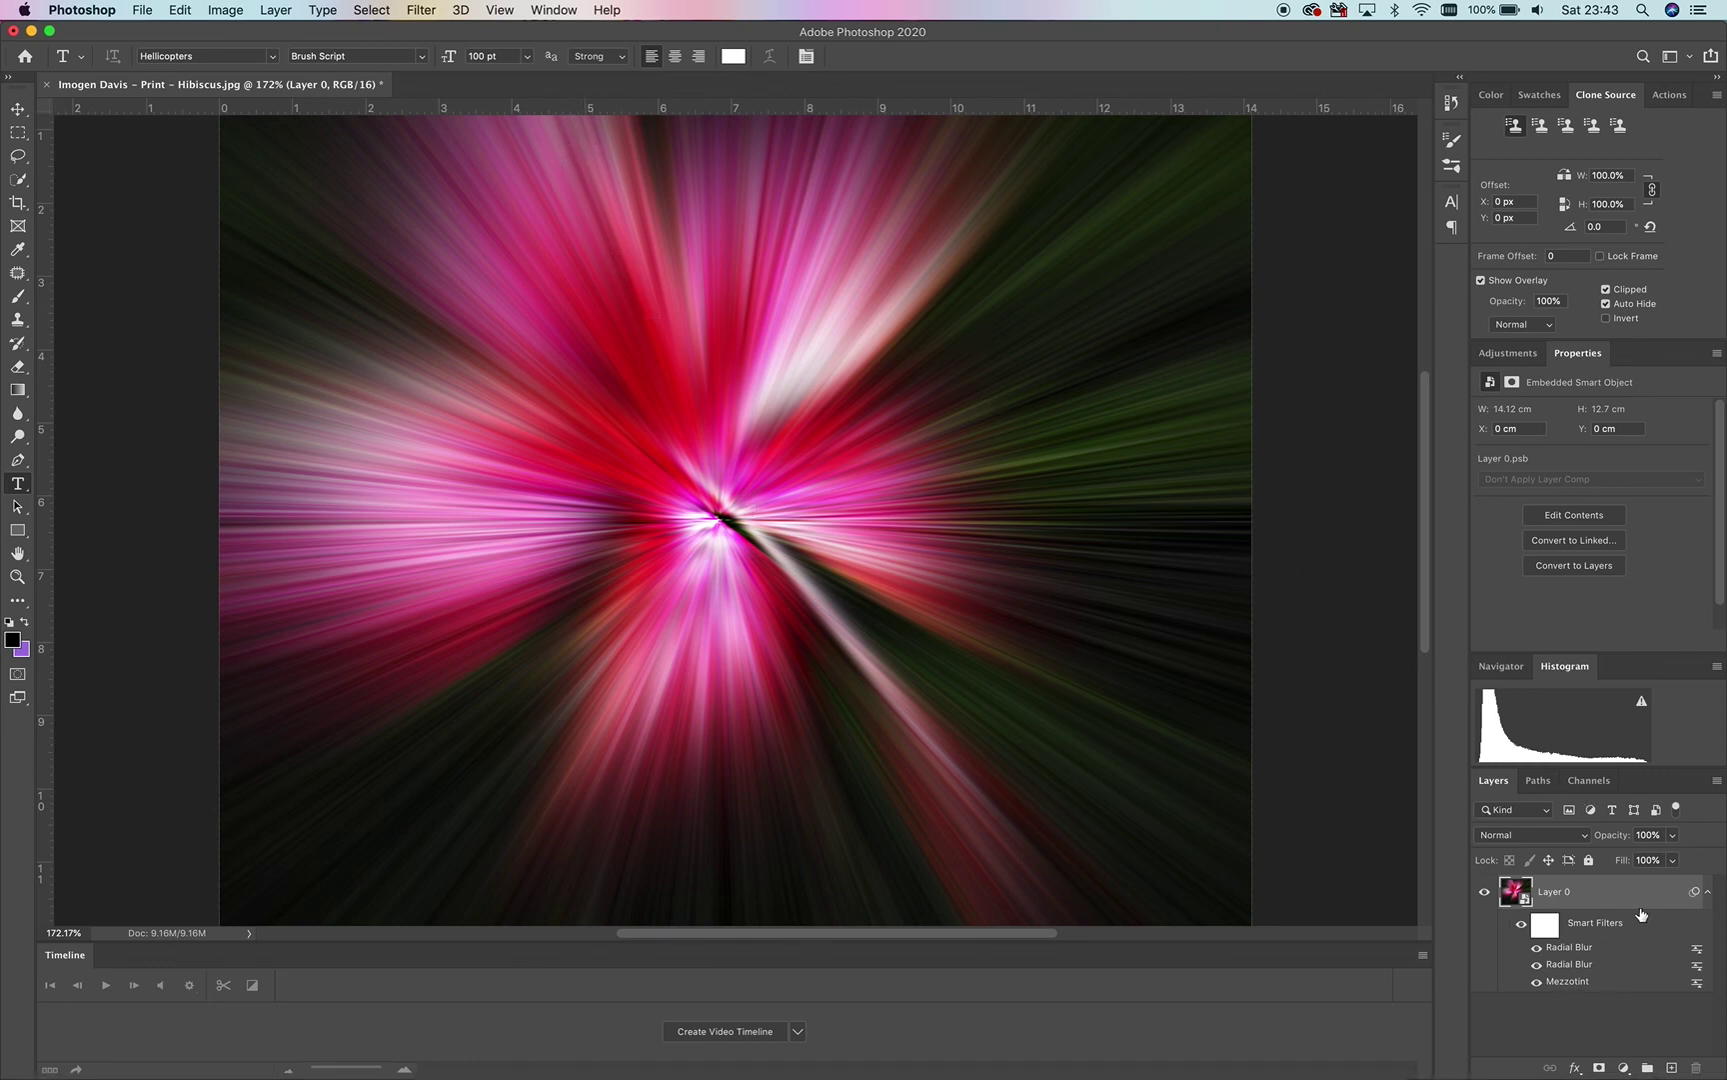
# Edit the Radial Blur smart filter and set its Amount to 83.
pyautogui.rightClick(1587, 953)
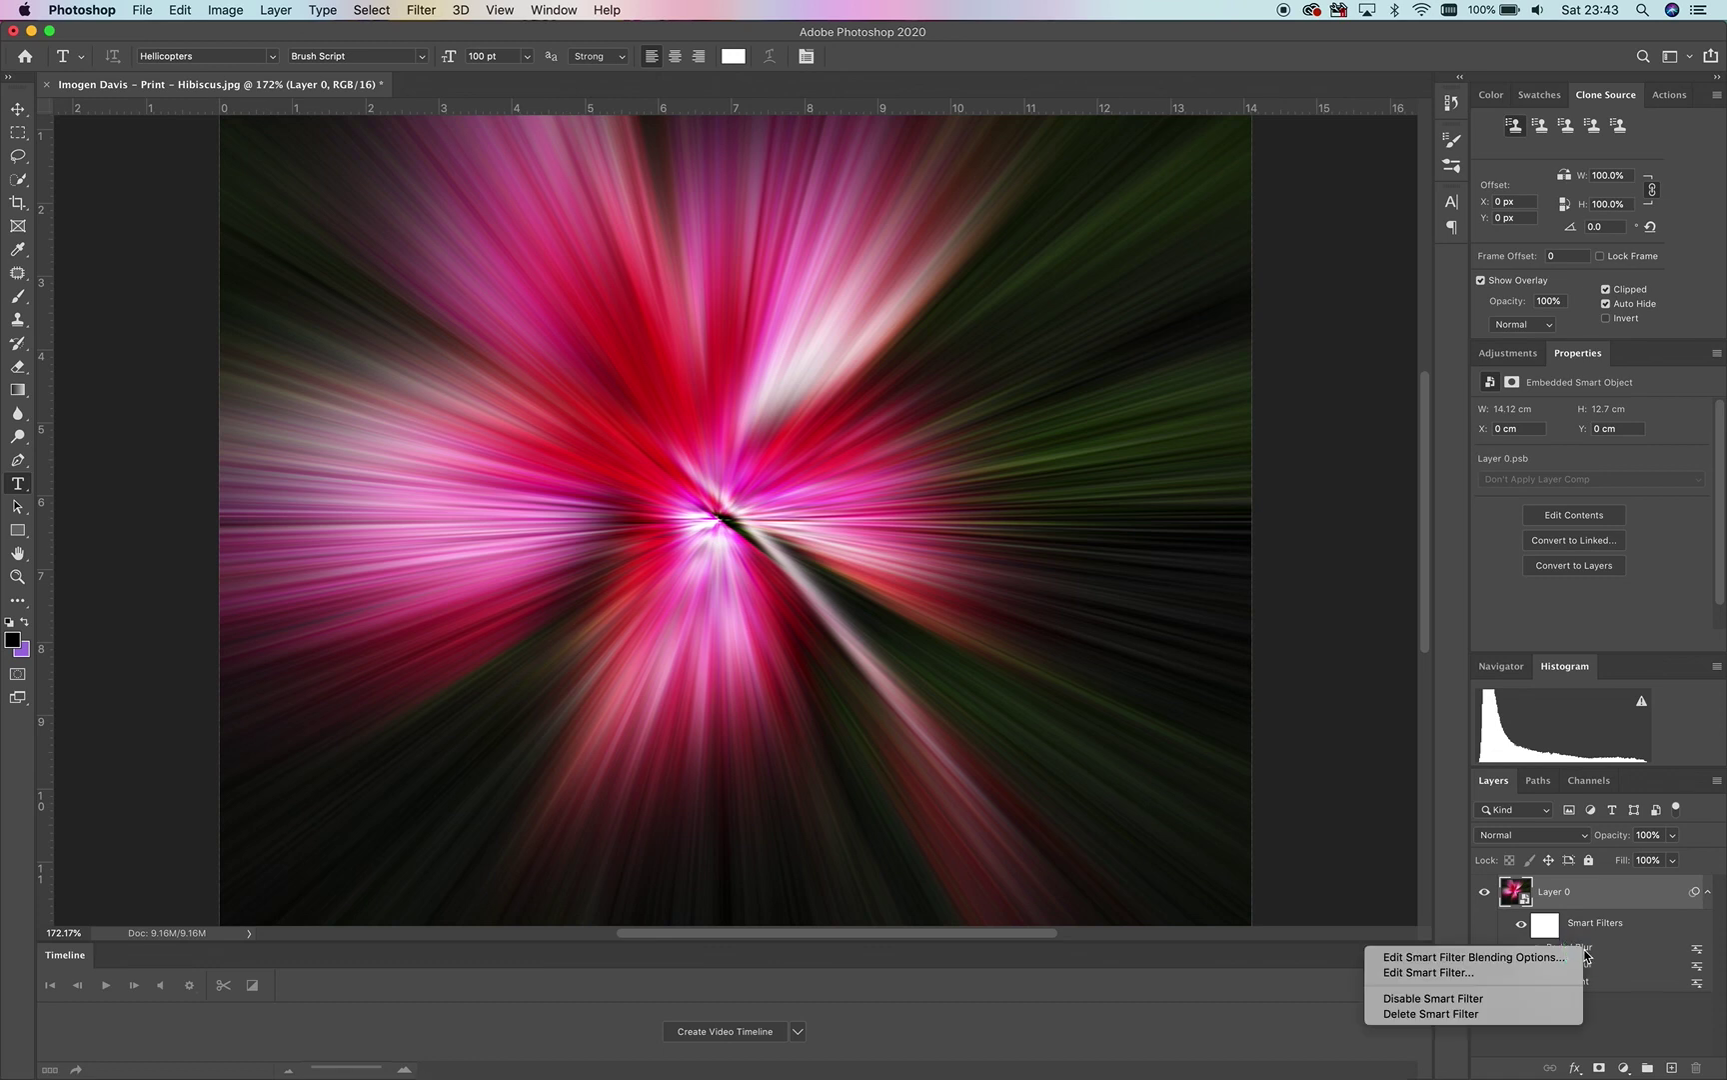
pyautogui.click(1459, 975)
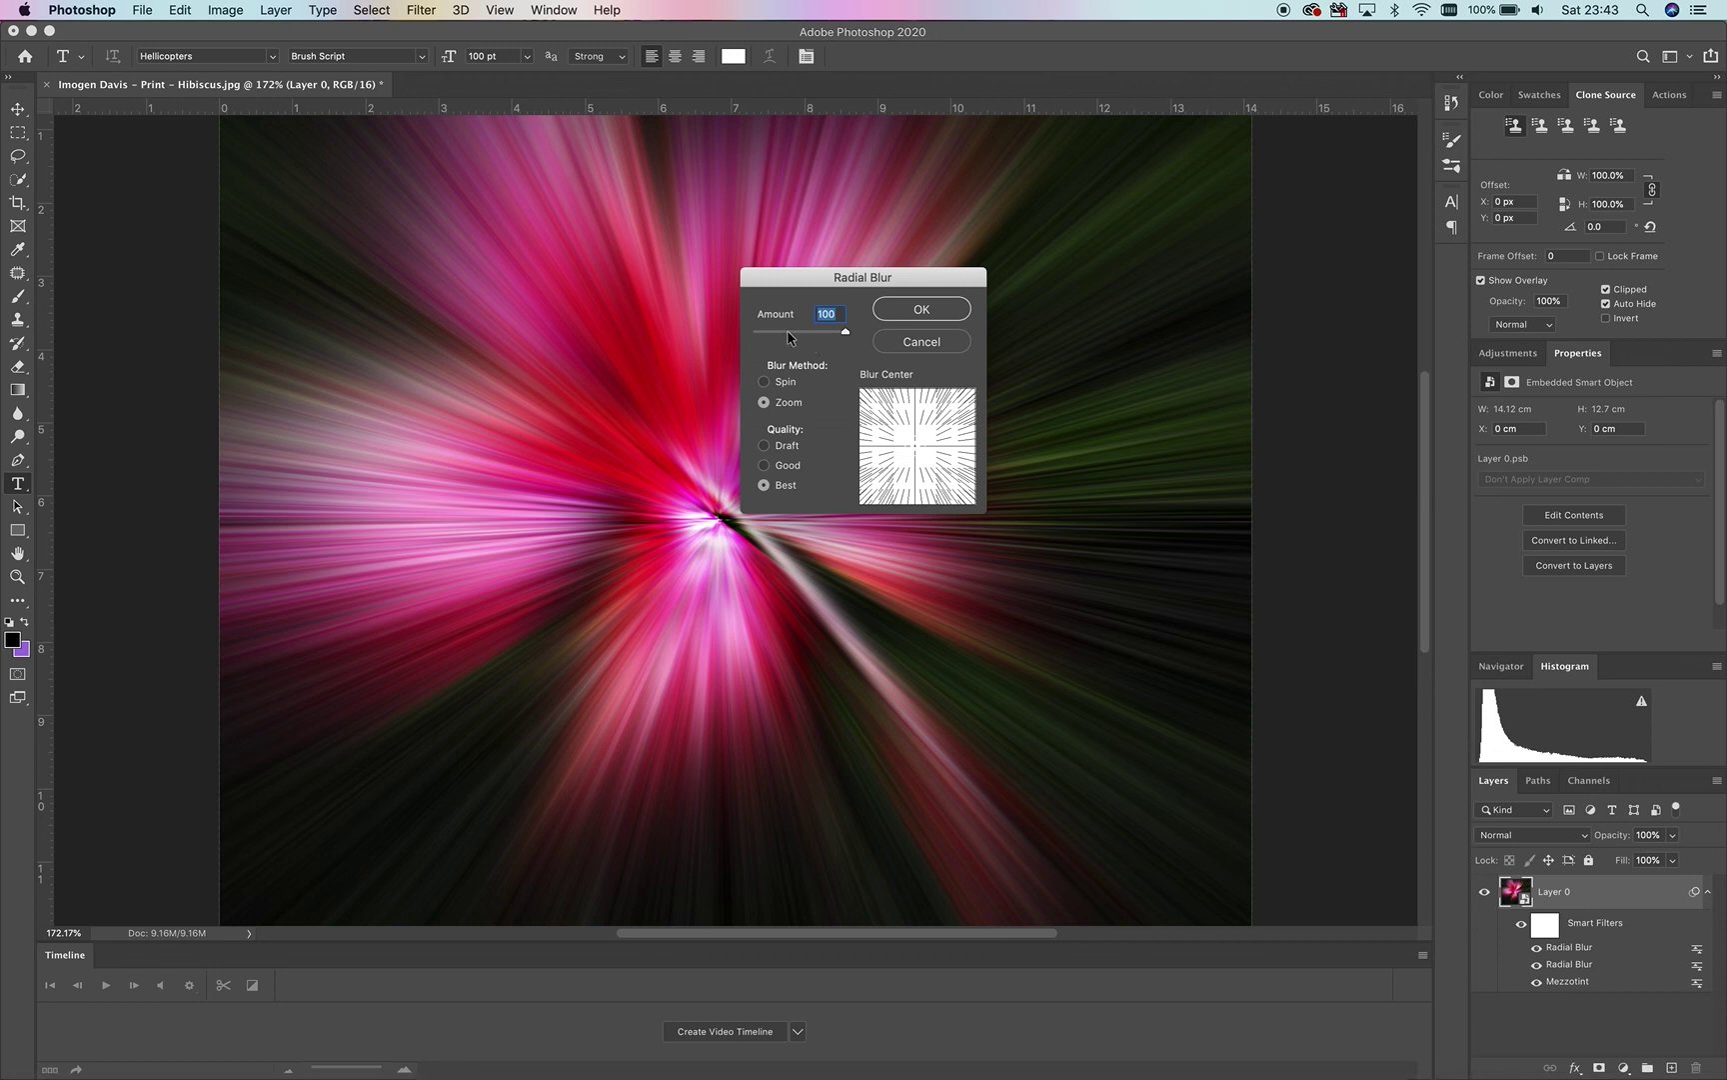
pyautogui.click(790, 332)
pyautogui.click(830, 332)
pyautogui.click(904, 308)
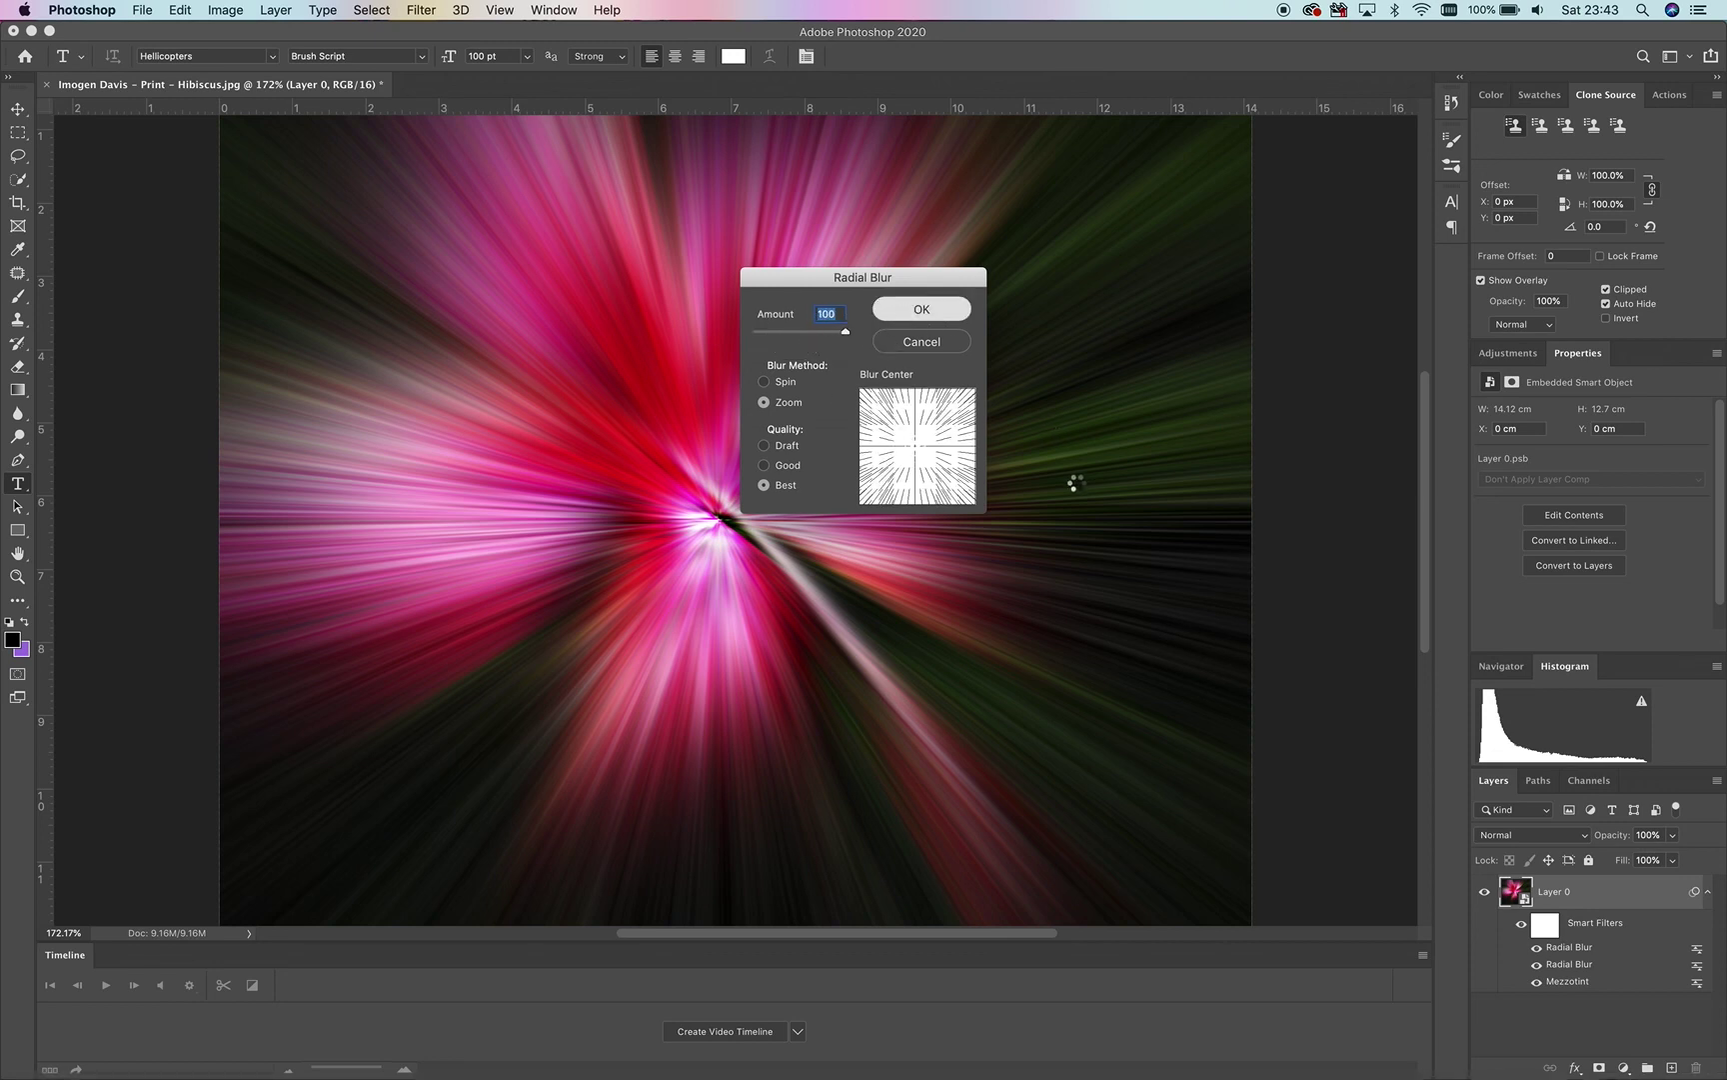
# Add a Distort > Twirl smart filter with an Angle of -150°.
pyautogui.click(420, 11)
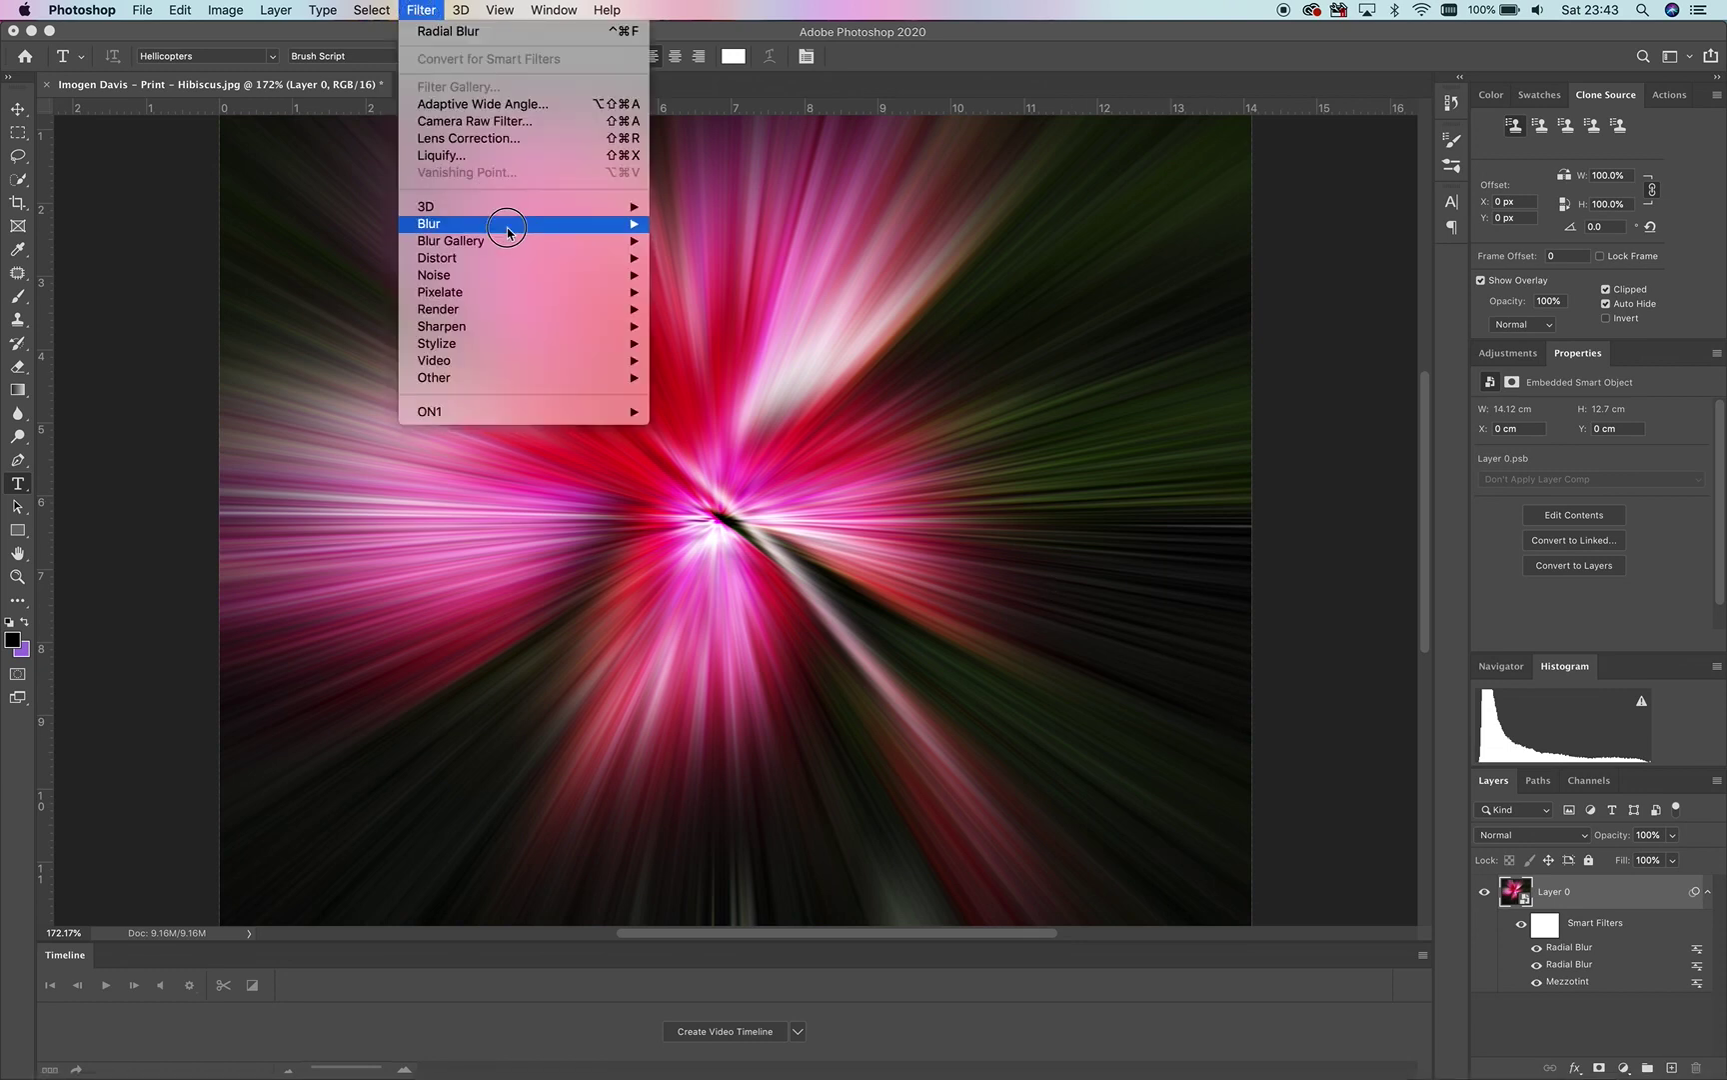
pyautogui.moveTo(527, 286)
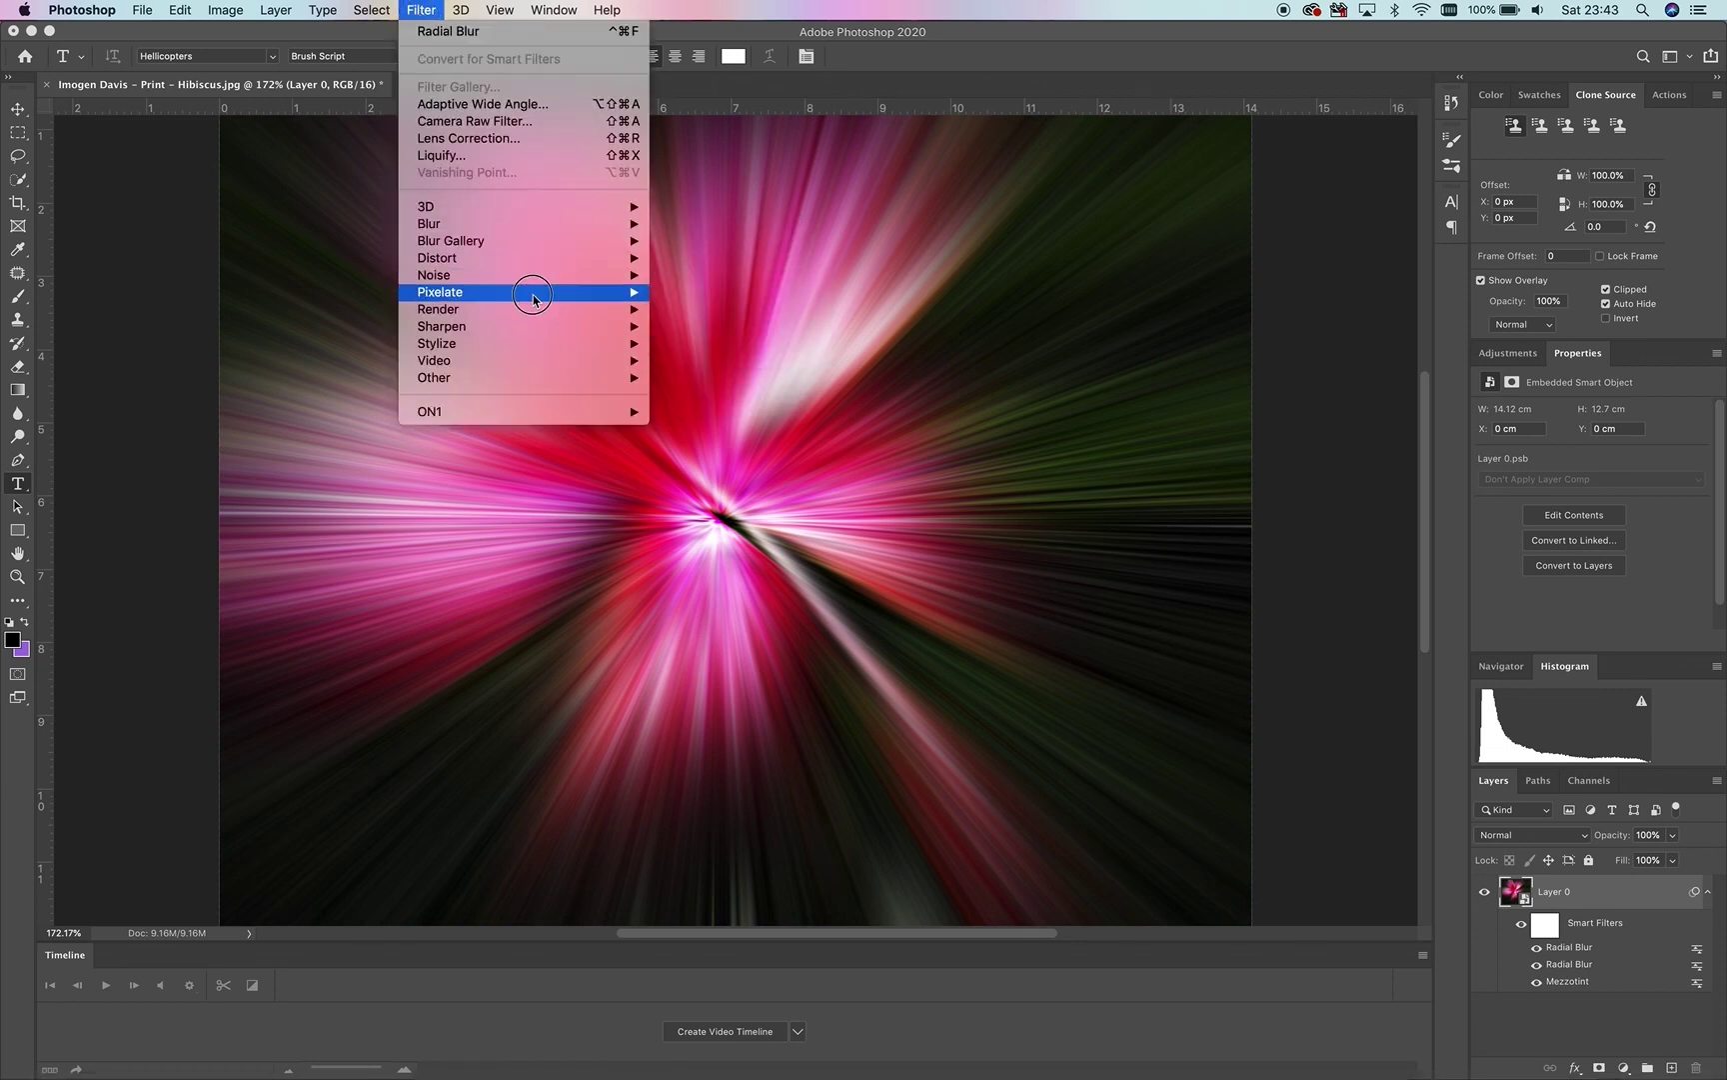
pyautogui.moveTo(575, 265)
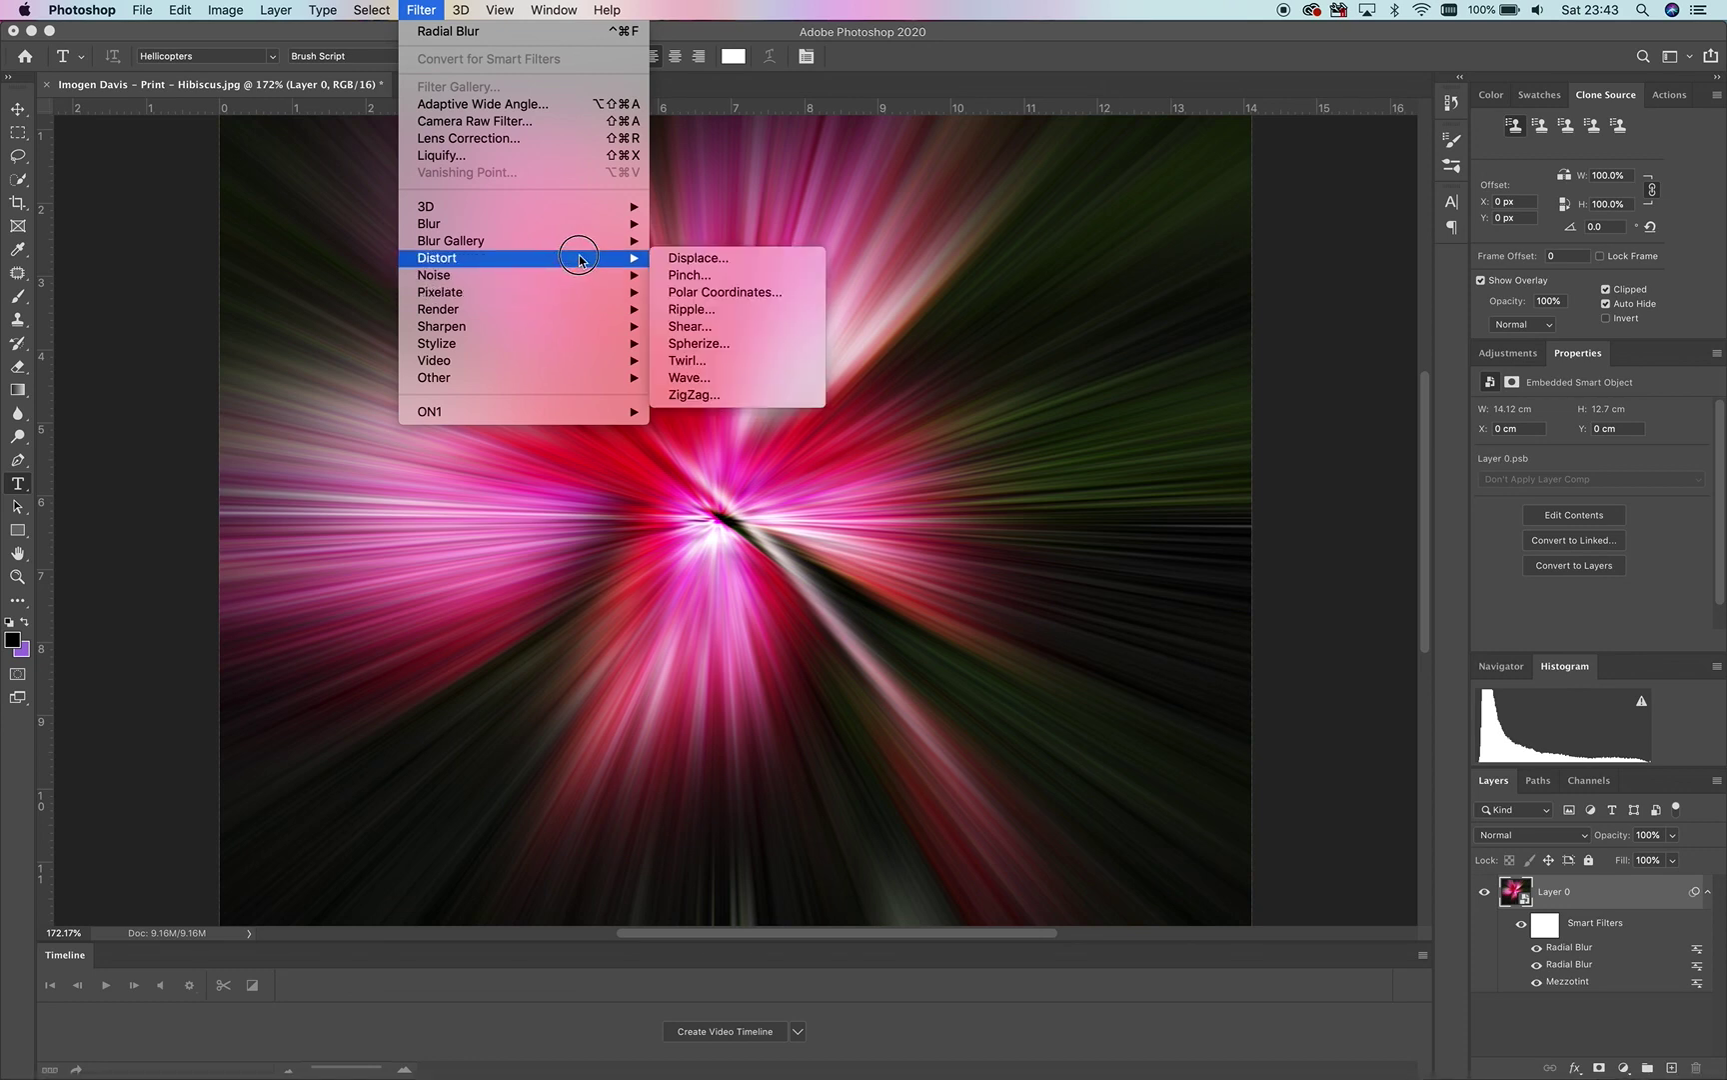
pyautogui.click(718, 361)
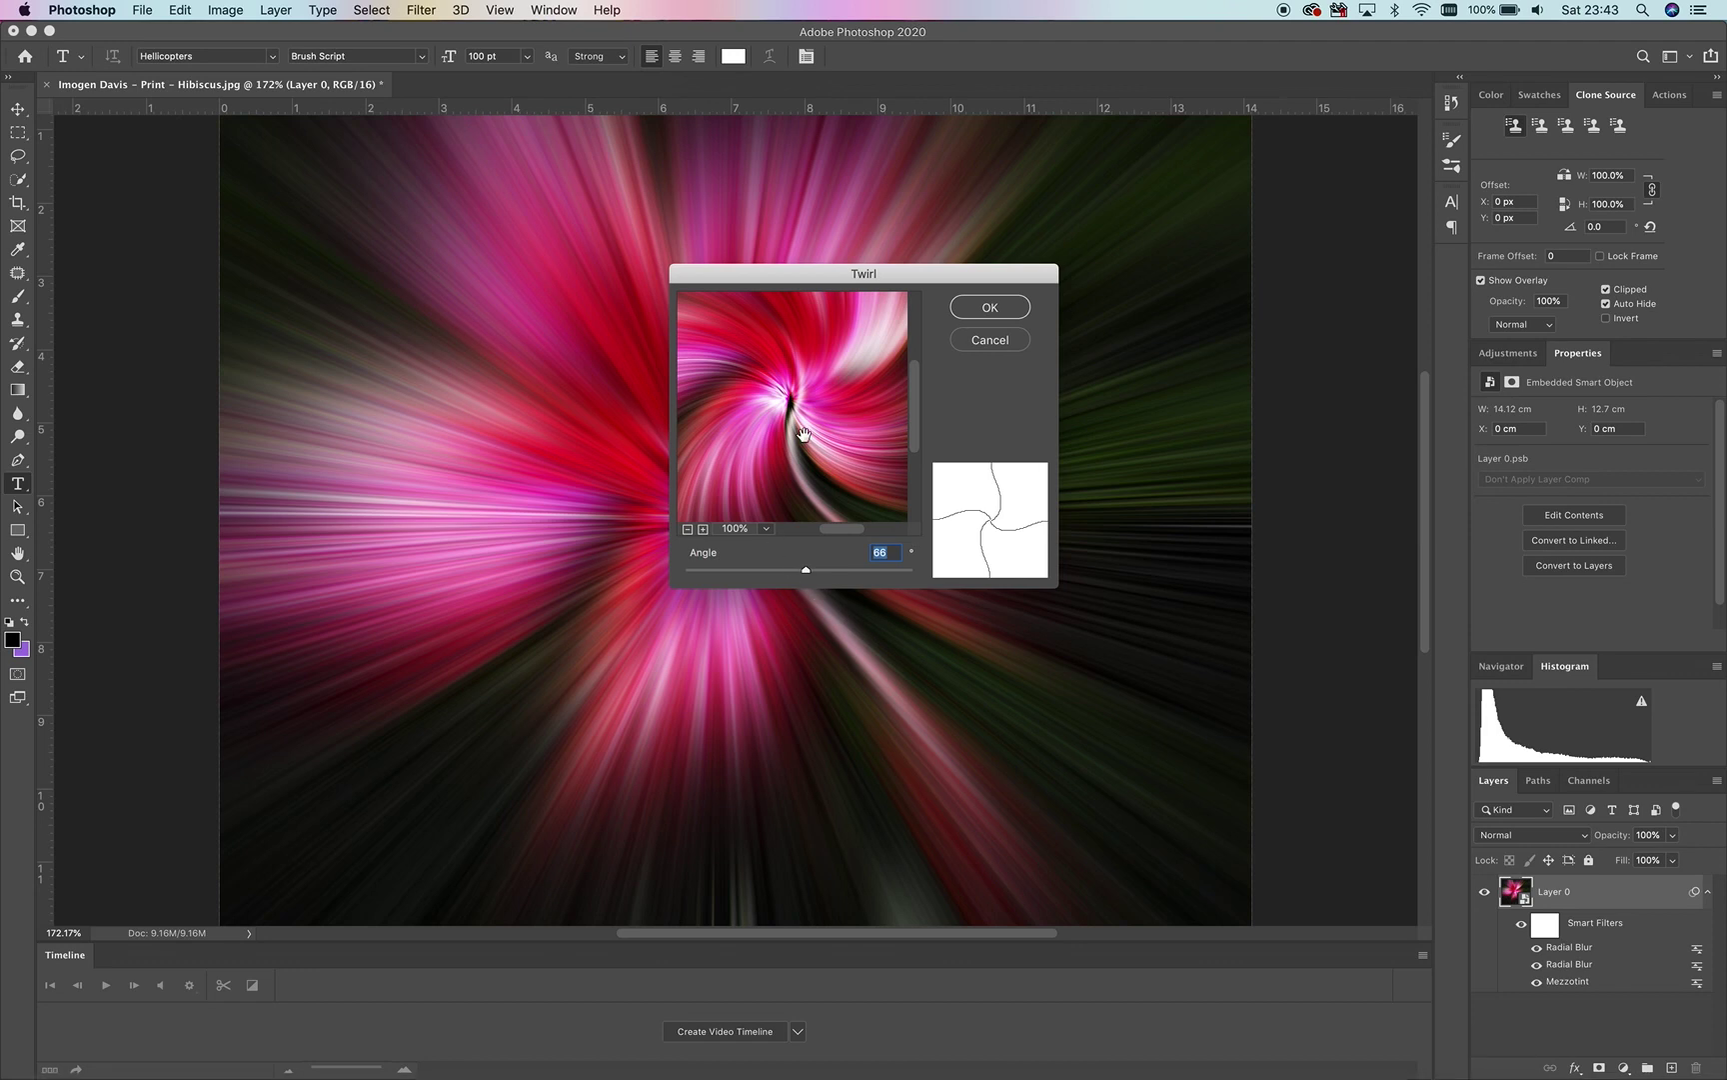
pyautogui.moveTo(806, 572)
pyautogui.mouseDown()
pyautogui.moveTo(708, 573)
pyautogui.moveTo(815, 572)
pyautogui.moveTo(782, 576)
pyautogui.mouseUp()
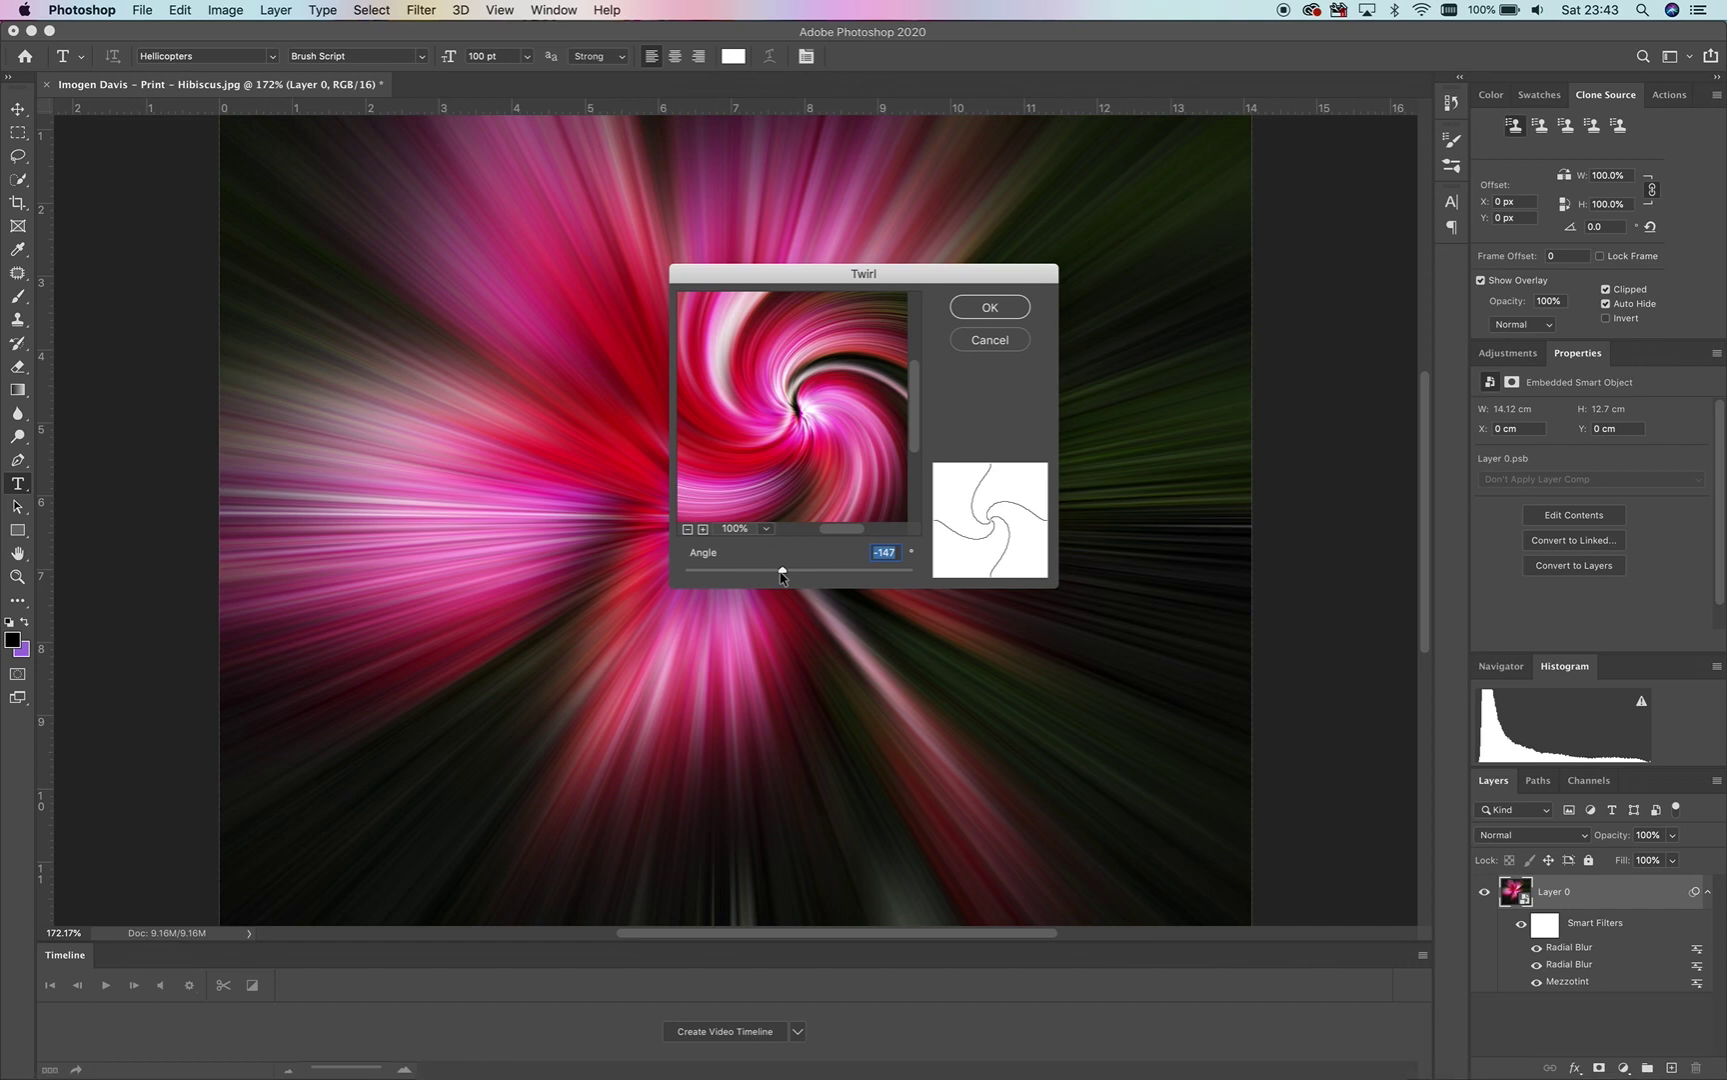
pyautogui.click(896, 557)
pyautogui.press('BackSpace')
pyautogui.press('BackSpace')
pyautogui.write('50')
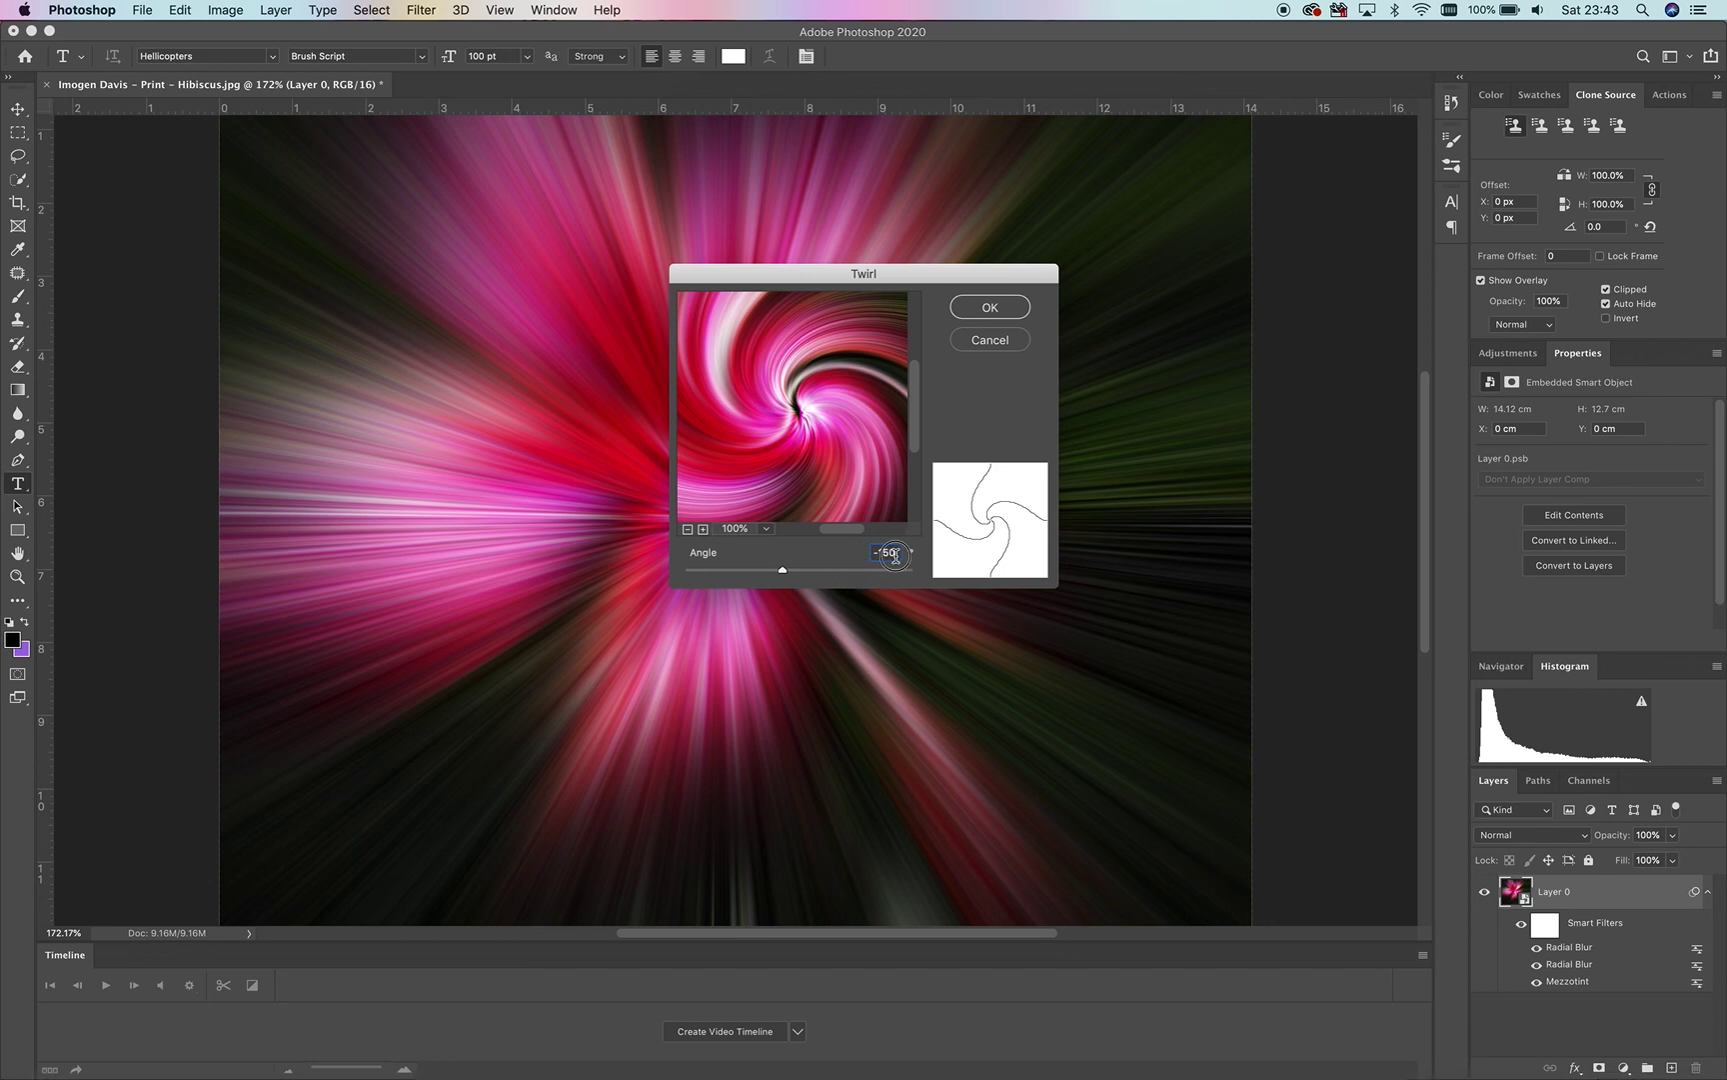
pyautogui.moveTo(895, 554); pyautogui.dragTo(866, 555)
pyautogui.click(990, 310)
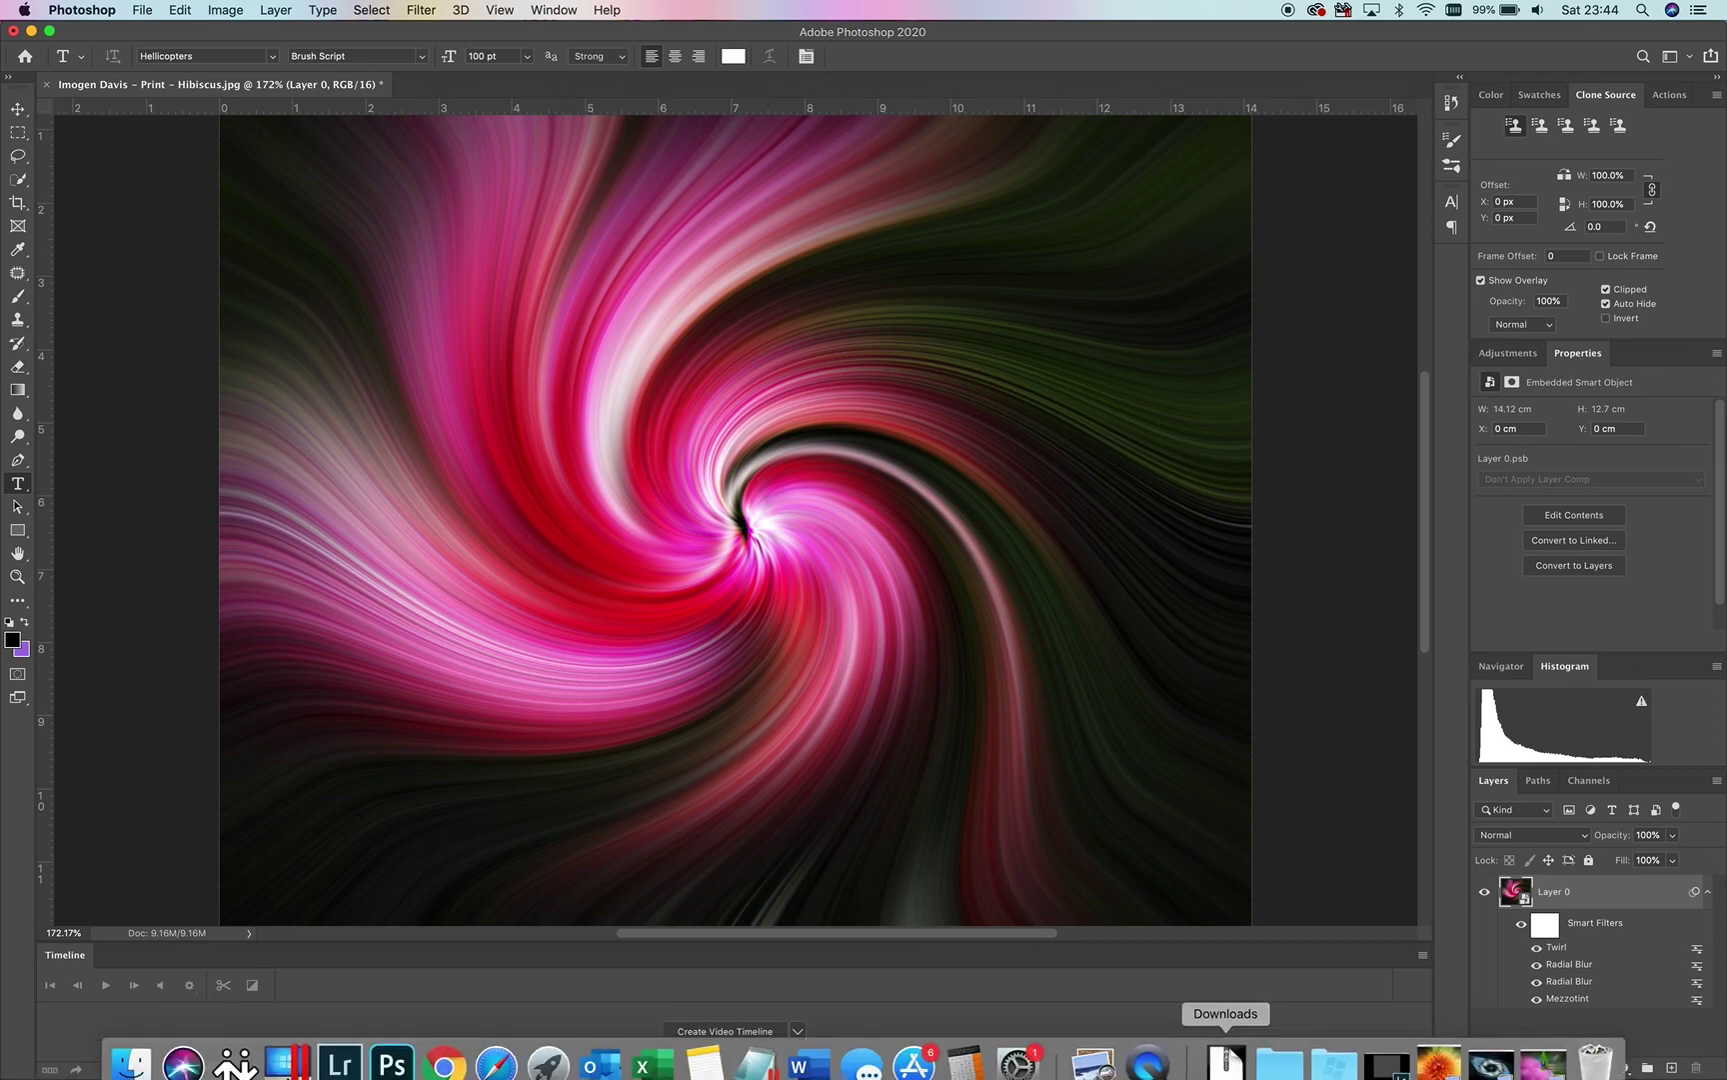
# Compare against the m31-31-2.jpg reference in Preview, then minimize it and return to Photoshop.
pyautogui.click(1474, 1045)
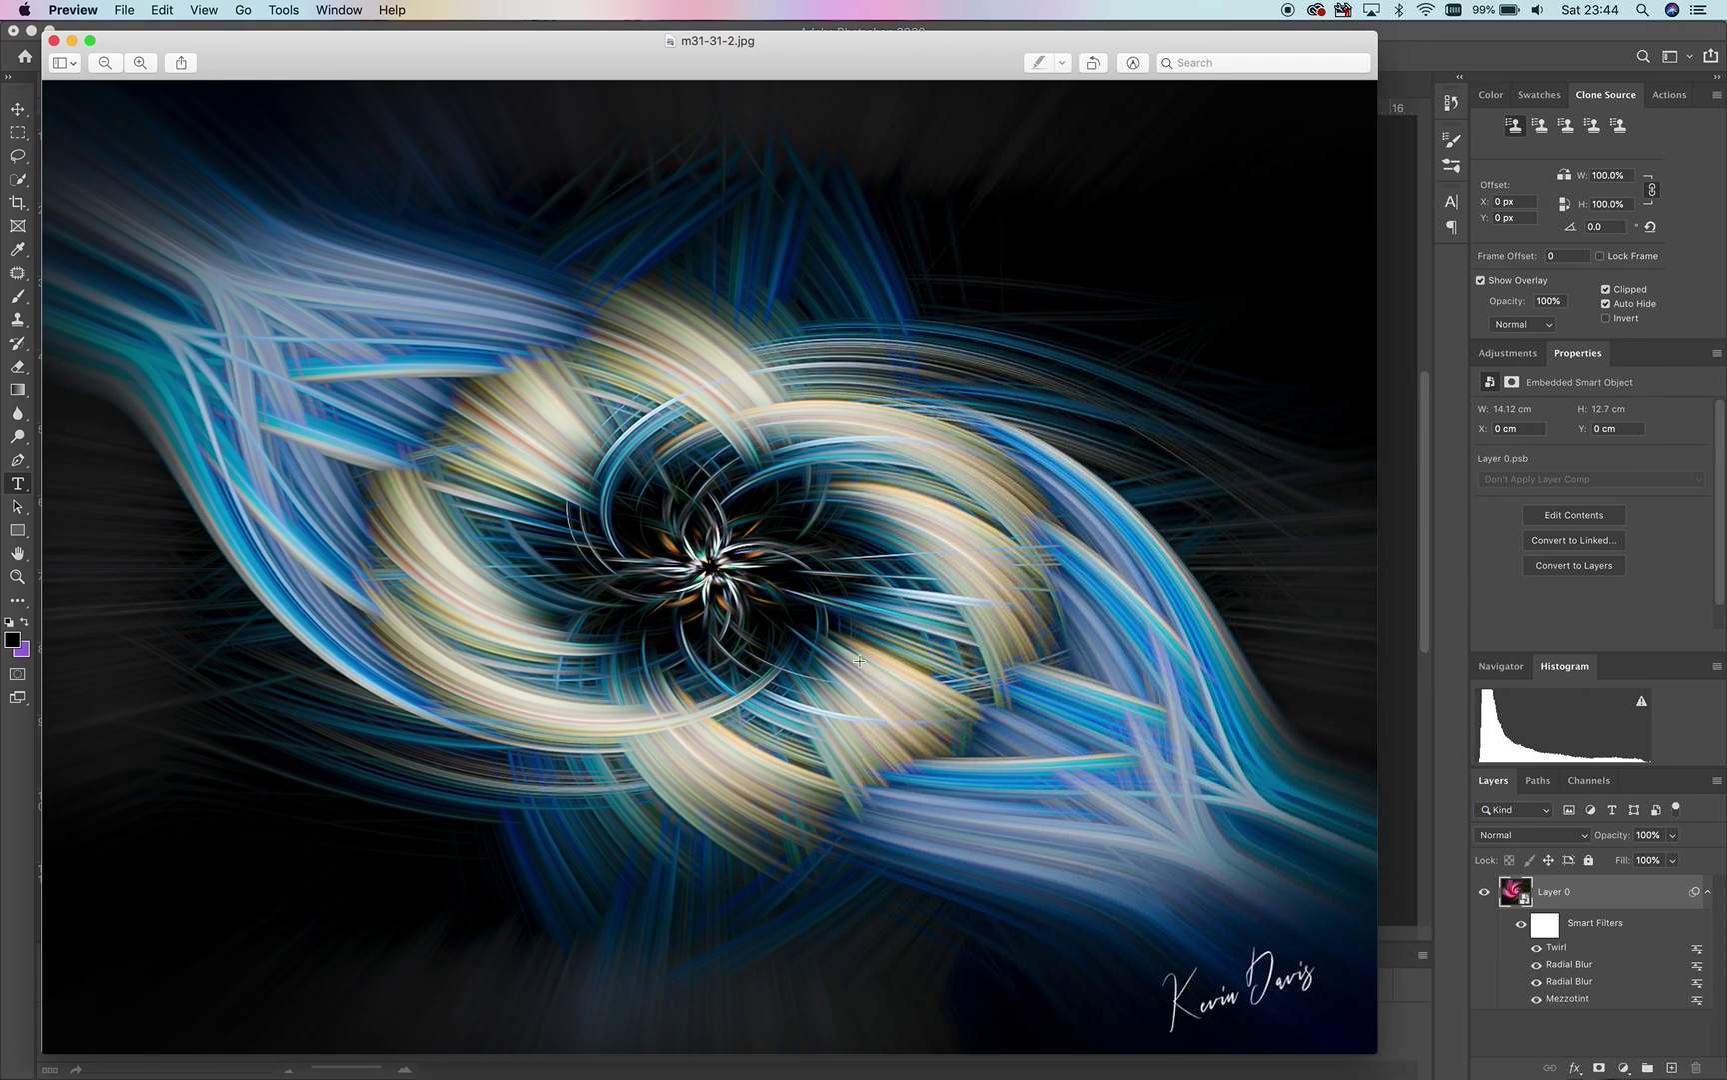
pyautogui.moveTo(767, 39); pyautogui.dragTo(986, 644)
pyautogui.click(287, 637)
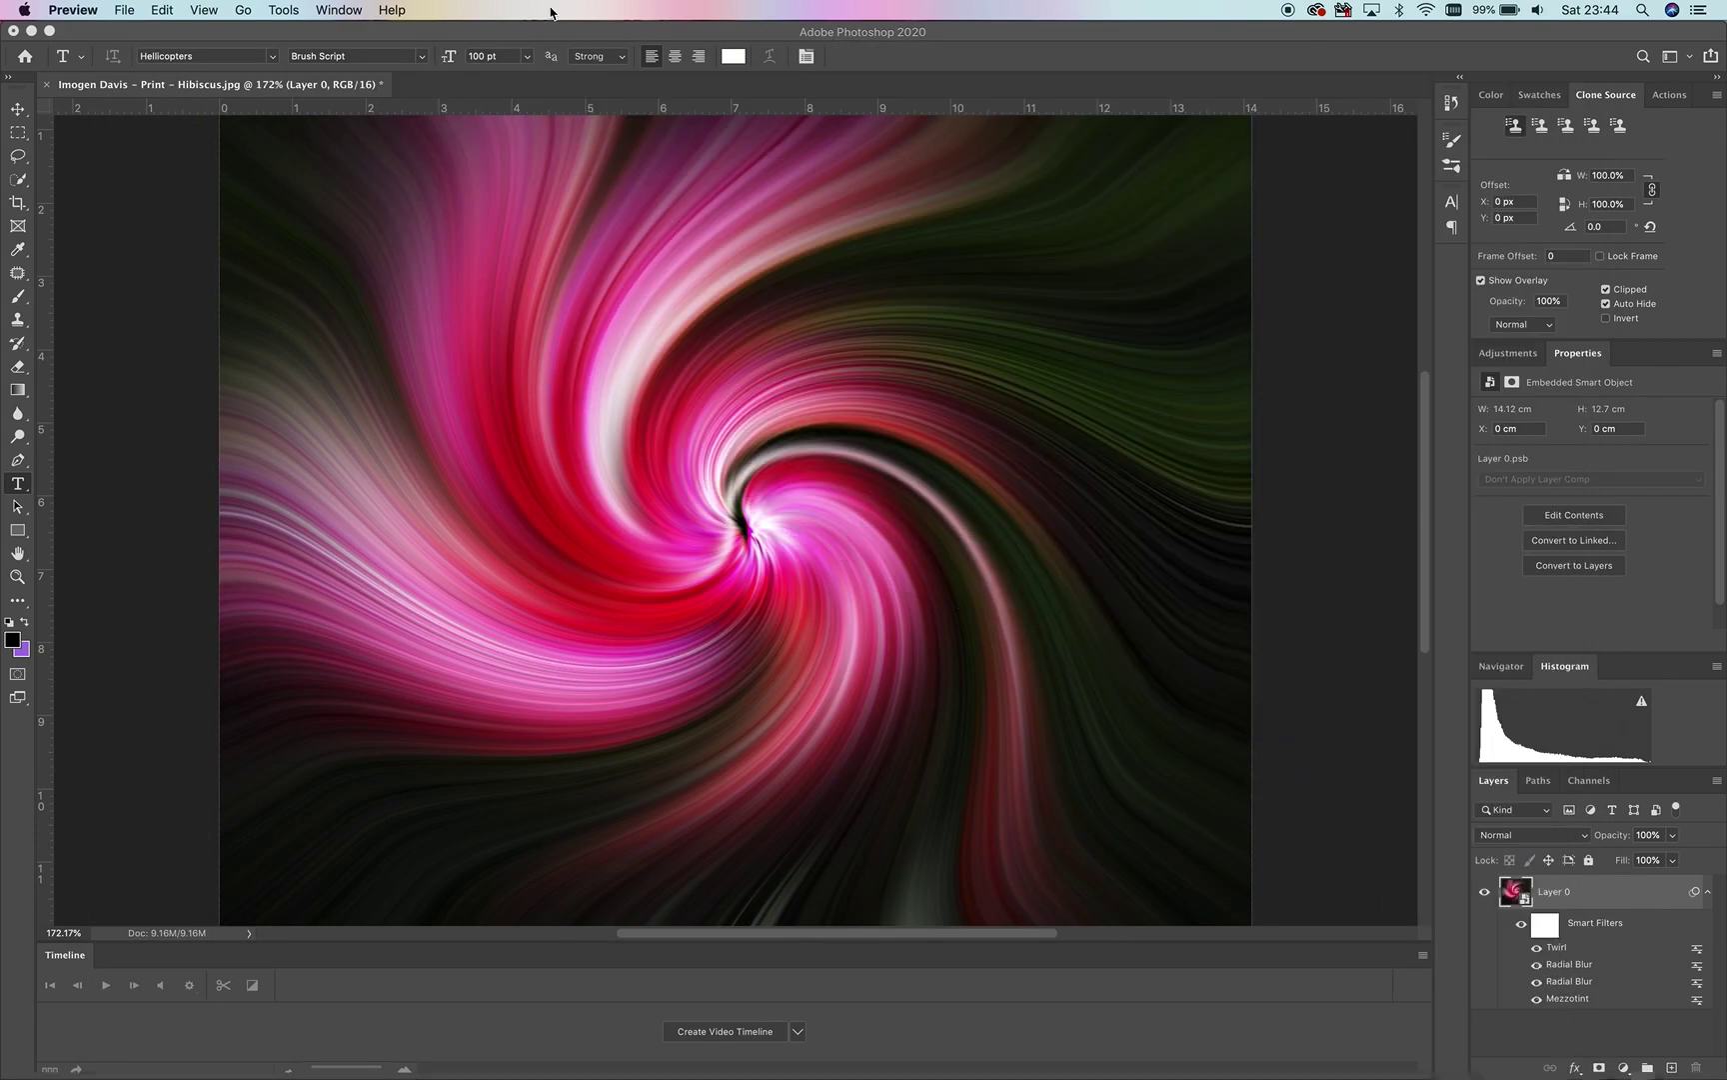
pyautogui.click(282, 10)
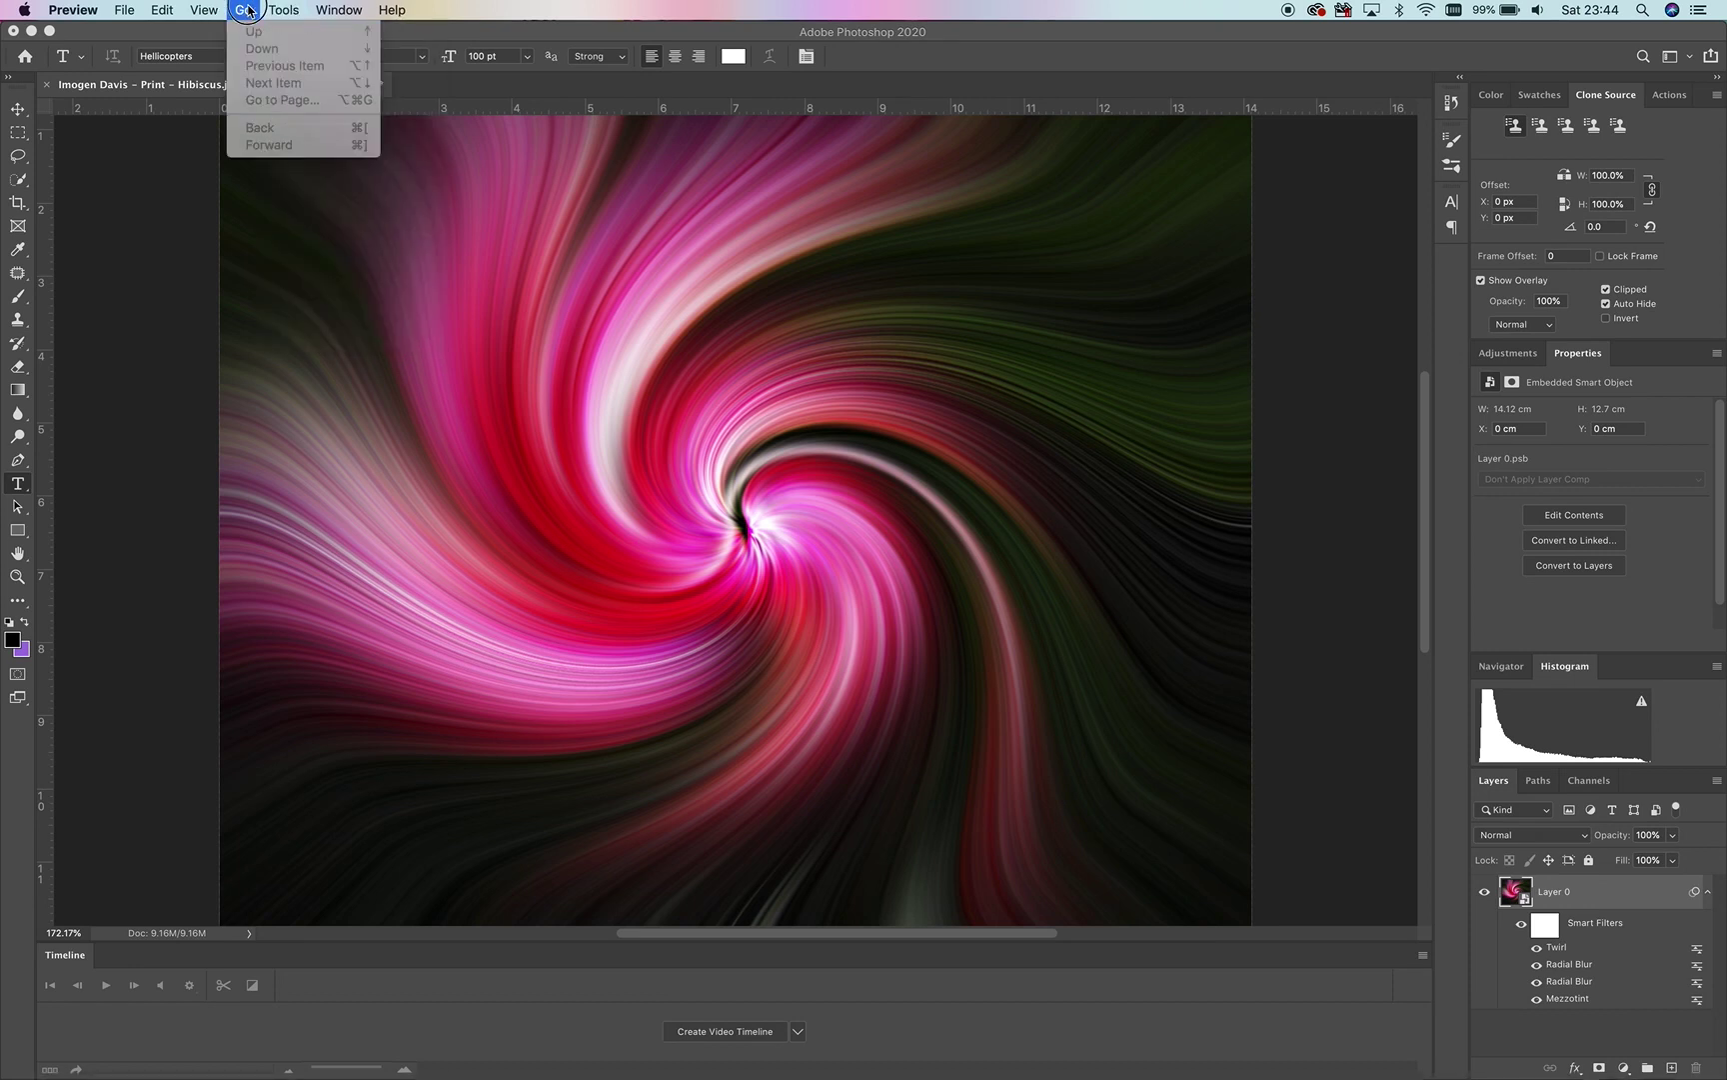
pyautogui.click(212, 212)
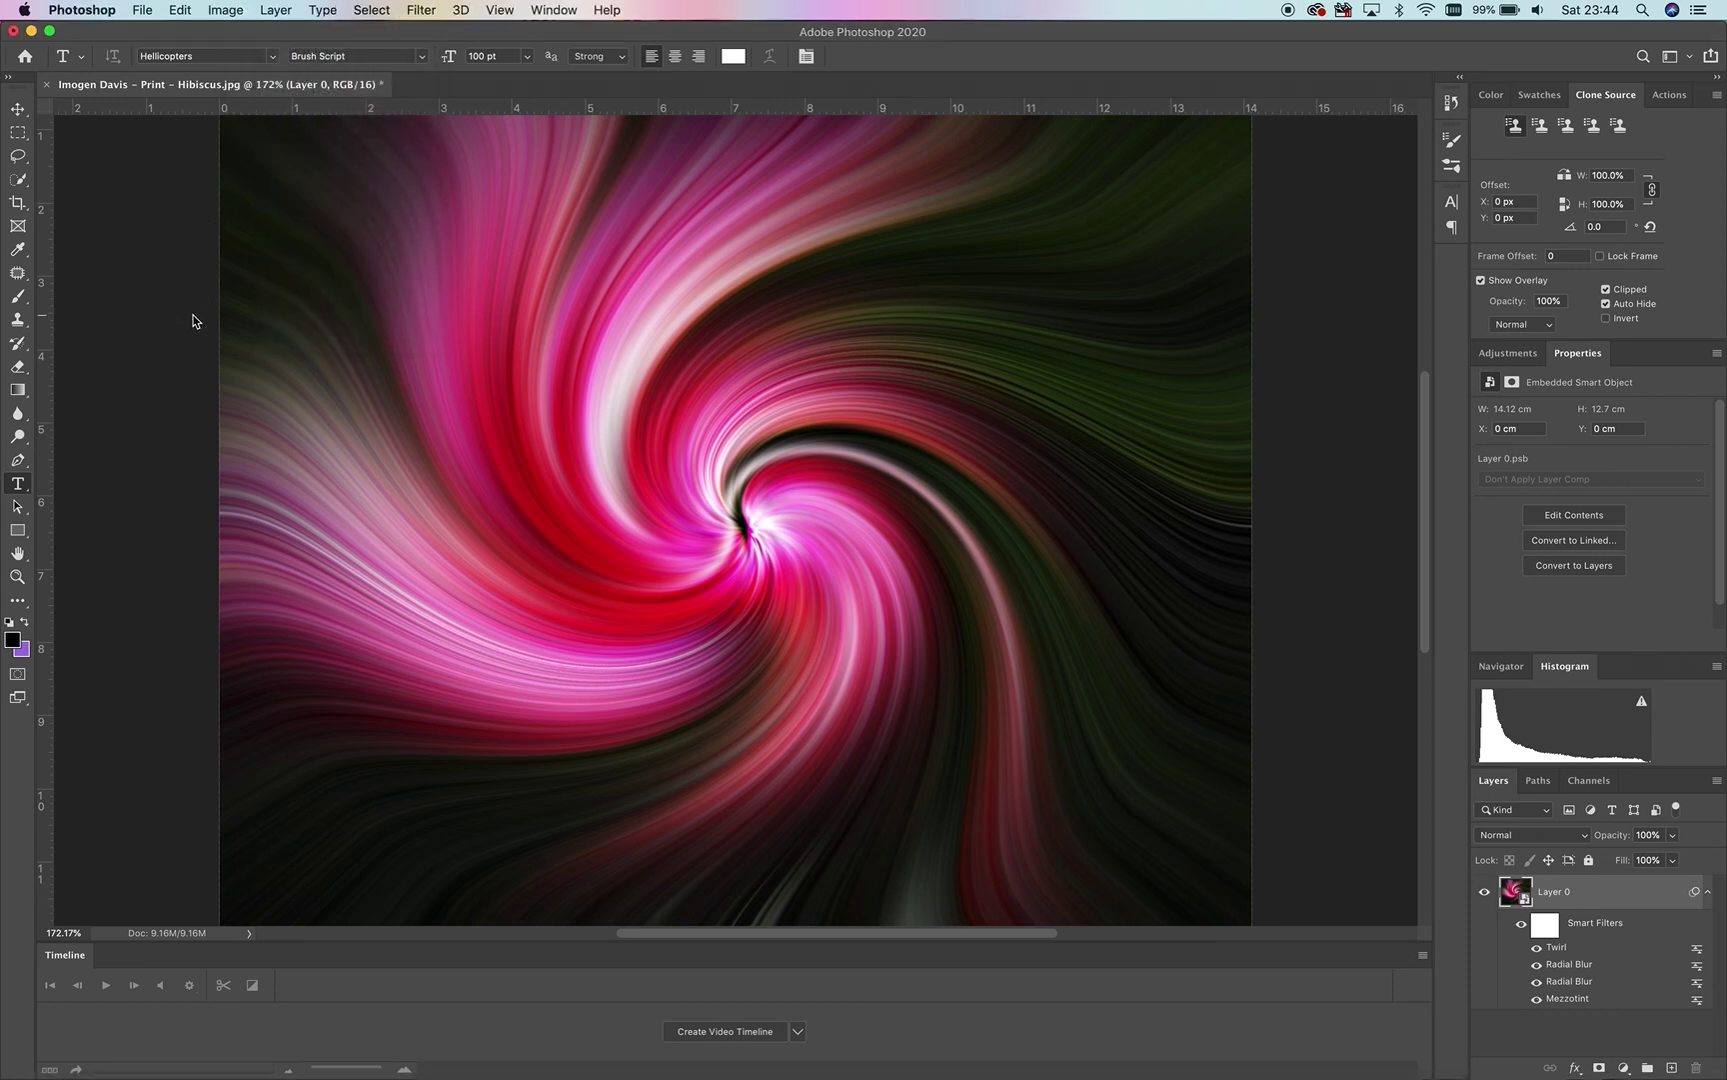
# Apply Twirl again, changing the Angle from -150 to 150°.
pyautogui.click(423, 10)
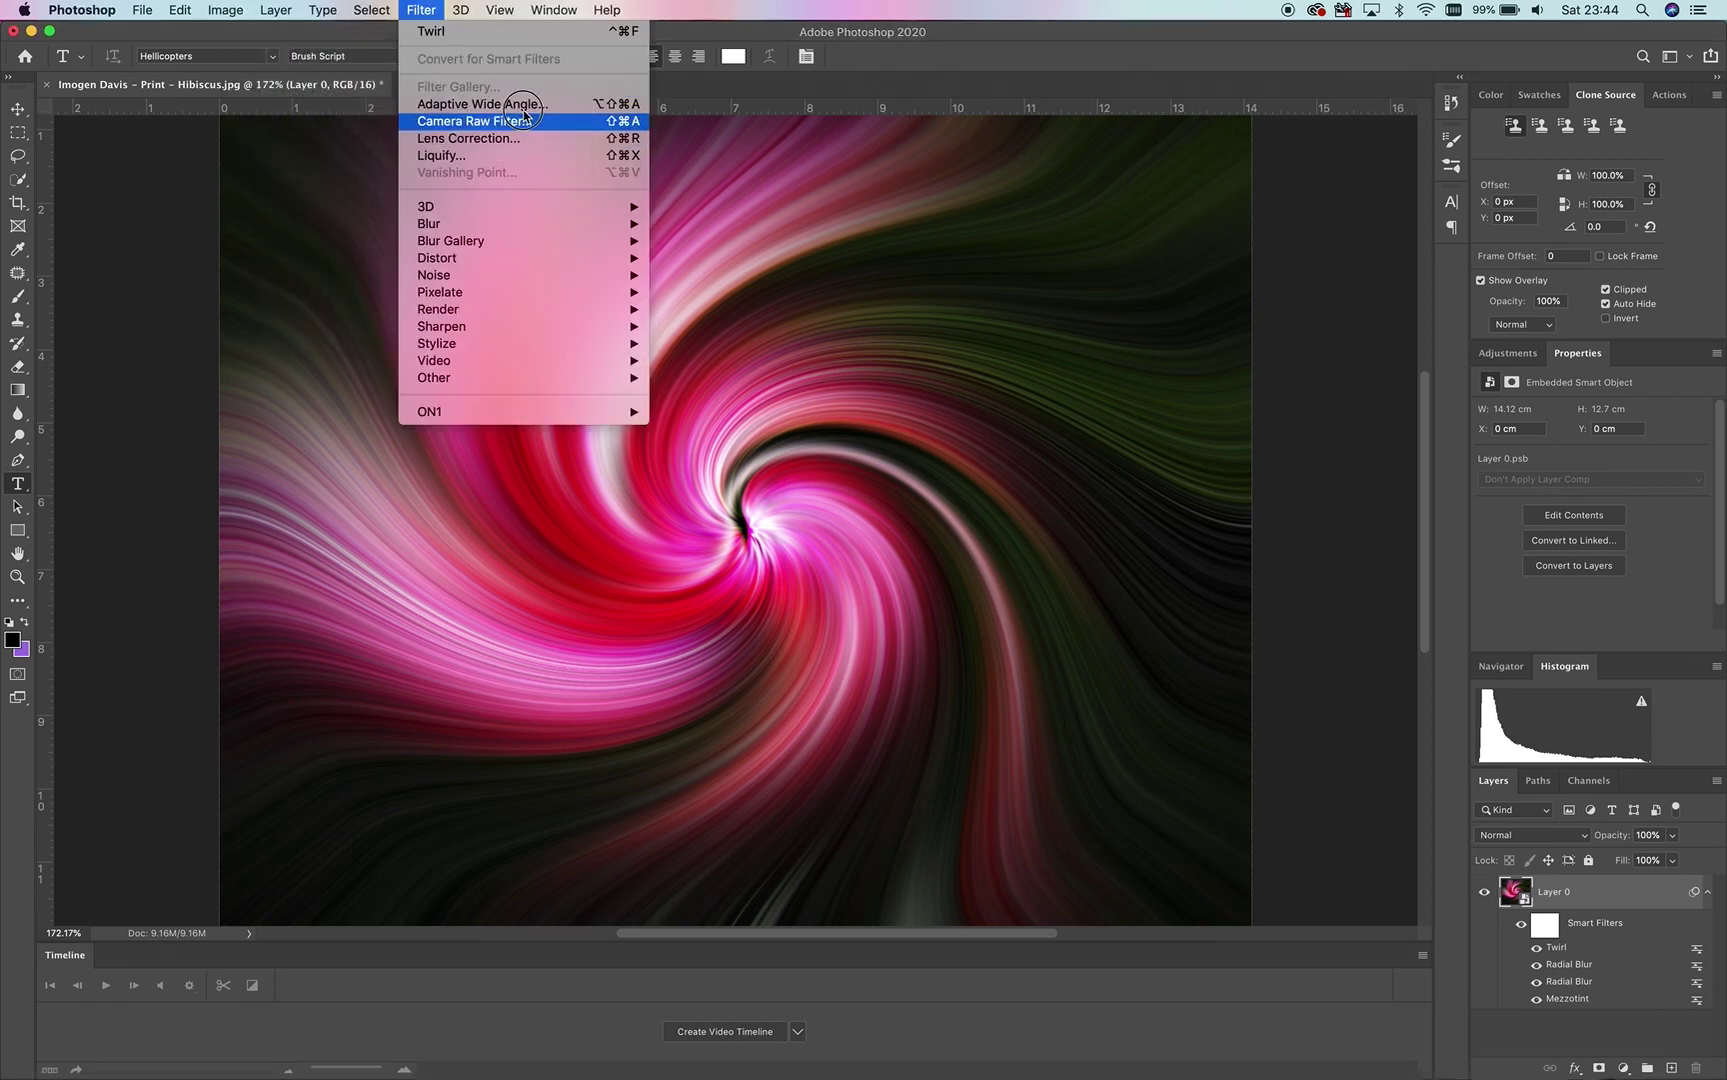
pyautogui.click(509, 34)
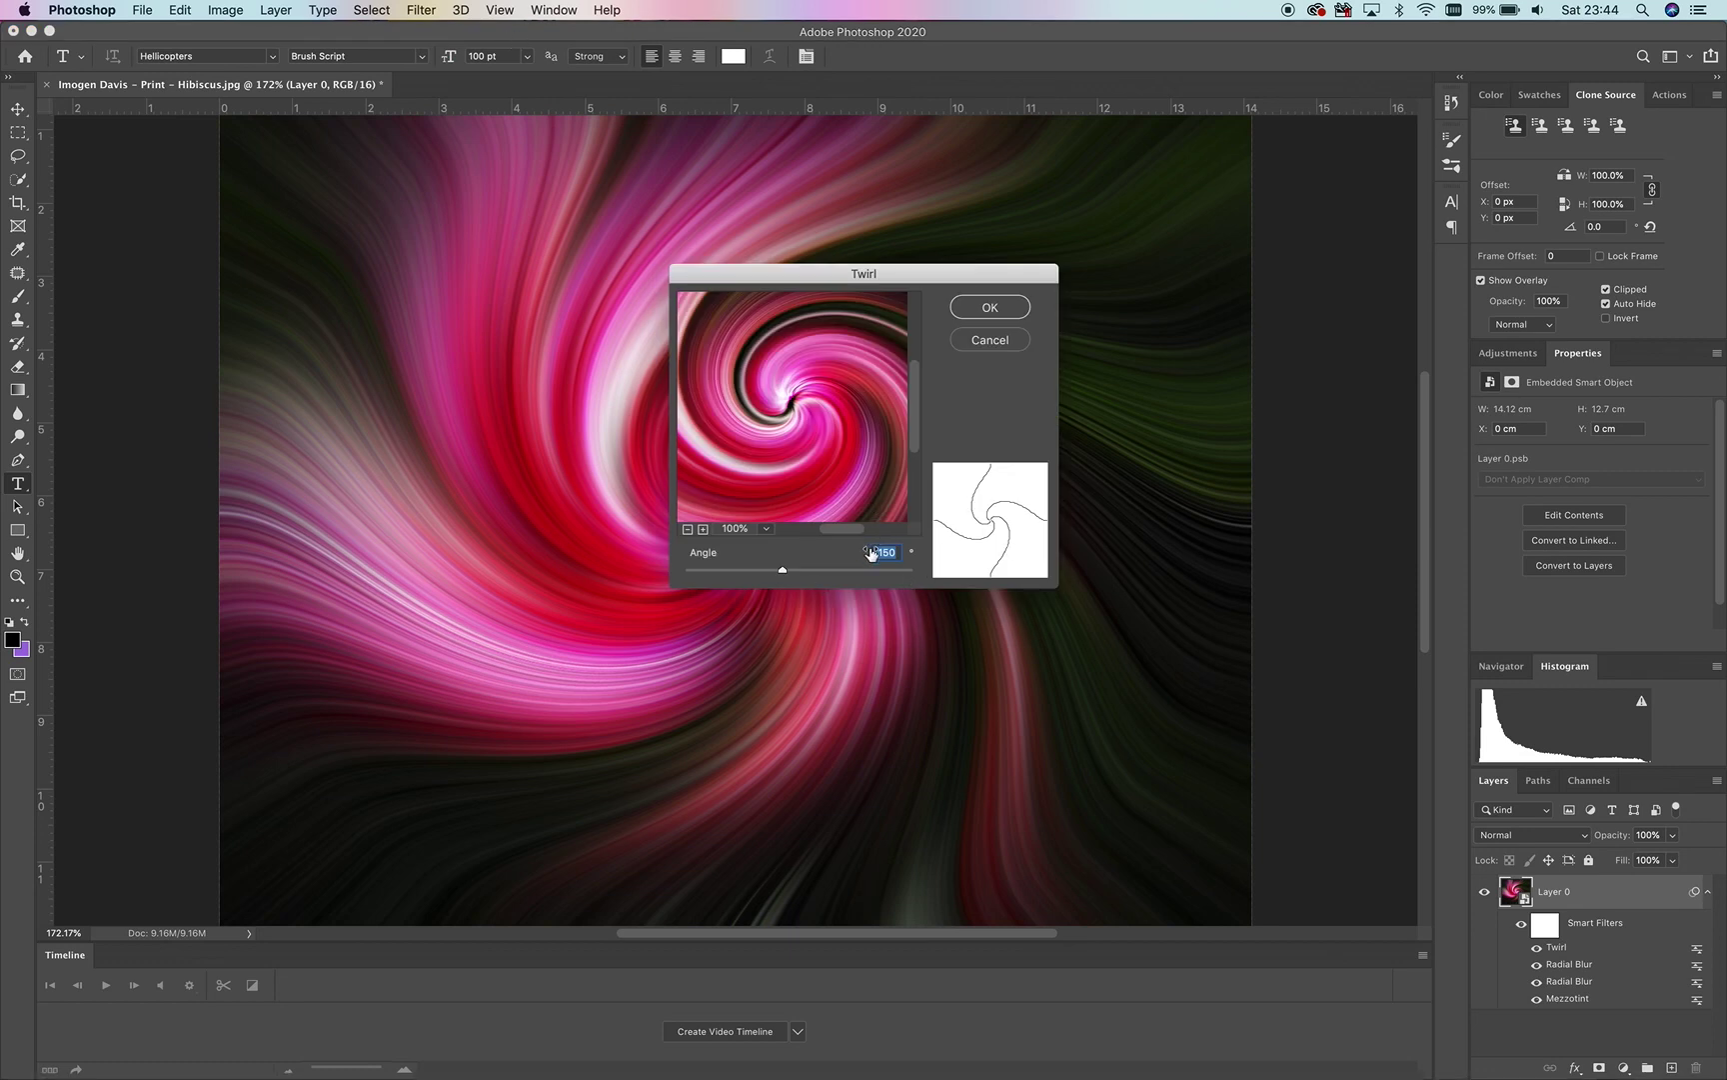
pyautogui.click(878, 553)
pyautogui.press('BackSpace')
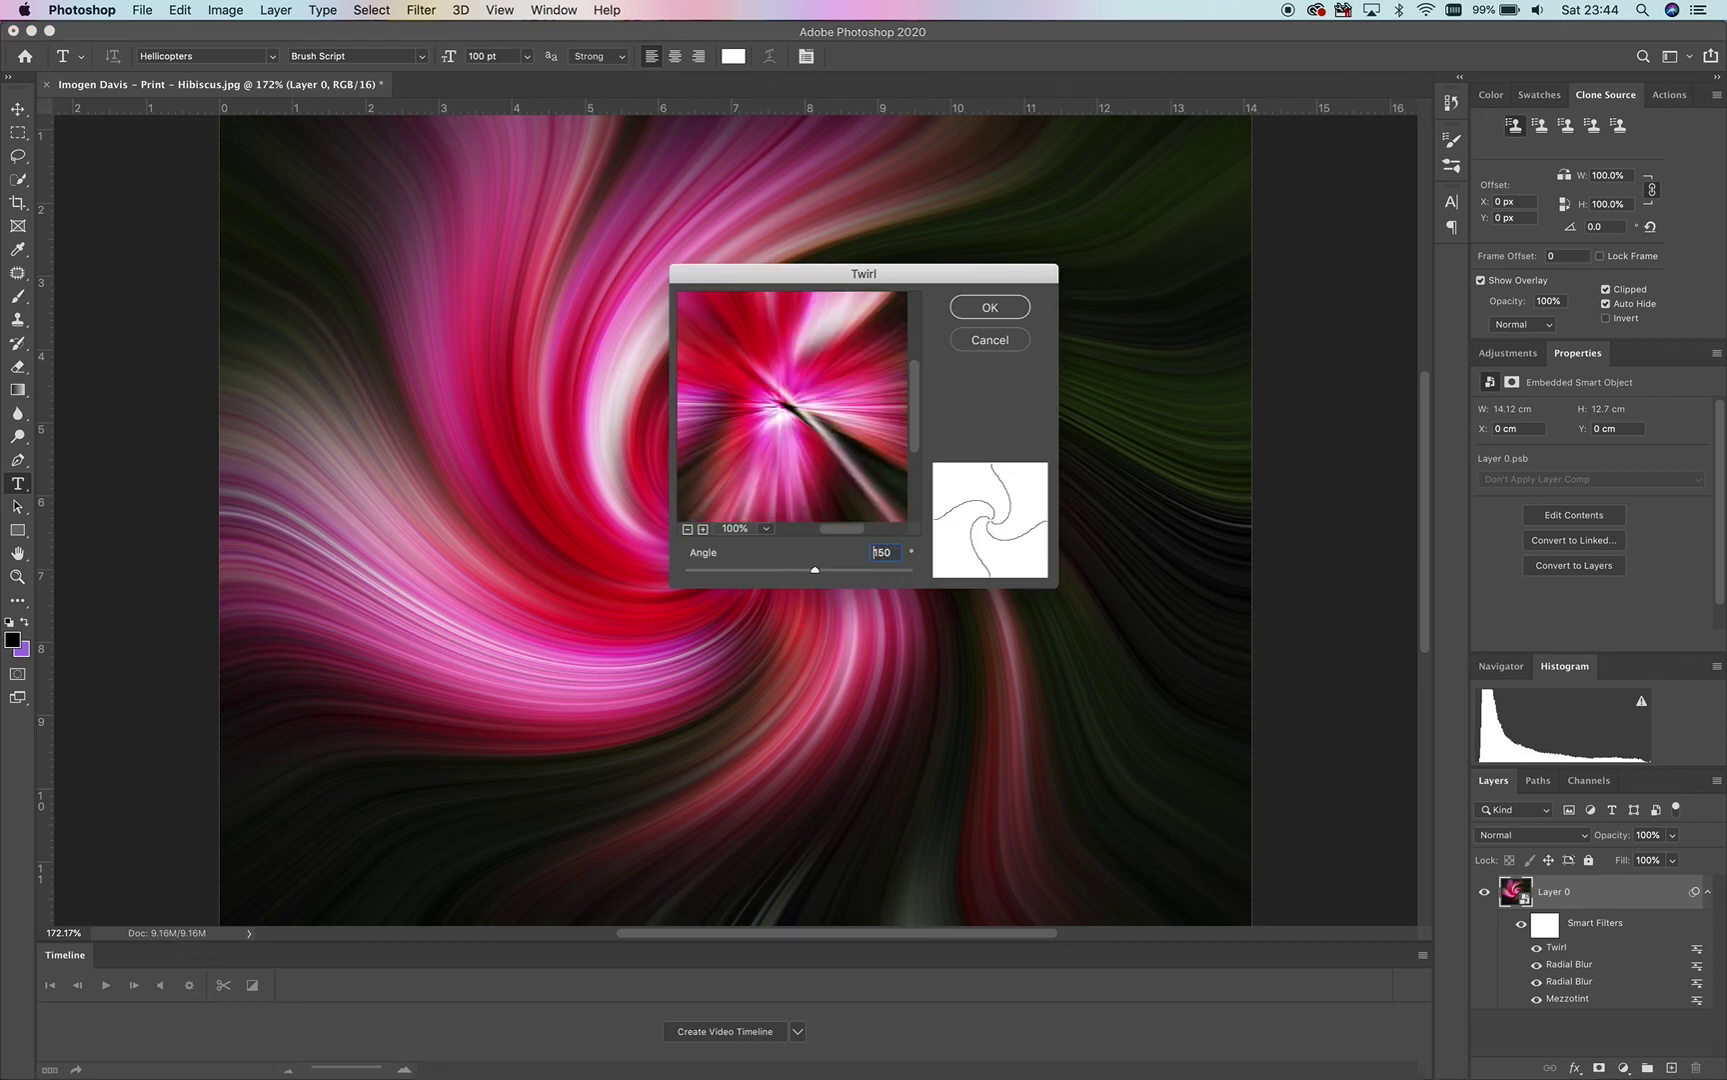
pyautogui.write('1')
pyautogui.press('BackSpace')
pyautogui.click(990, 306)
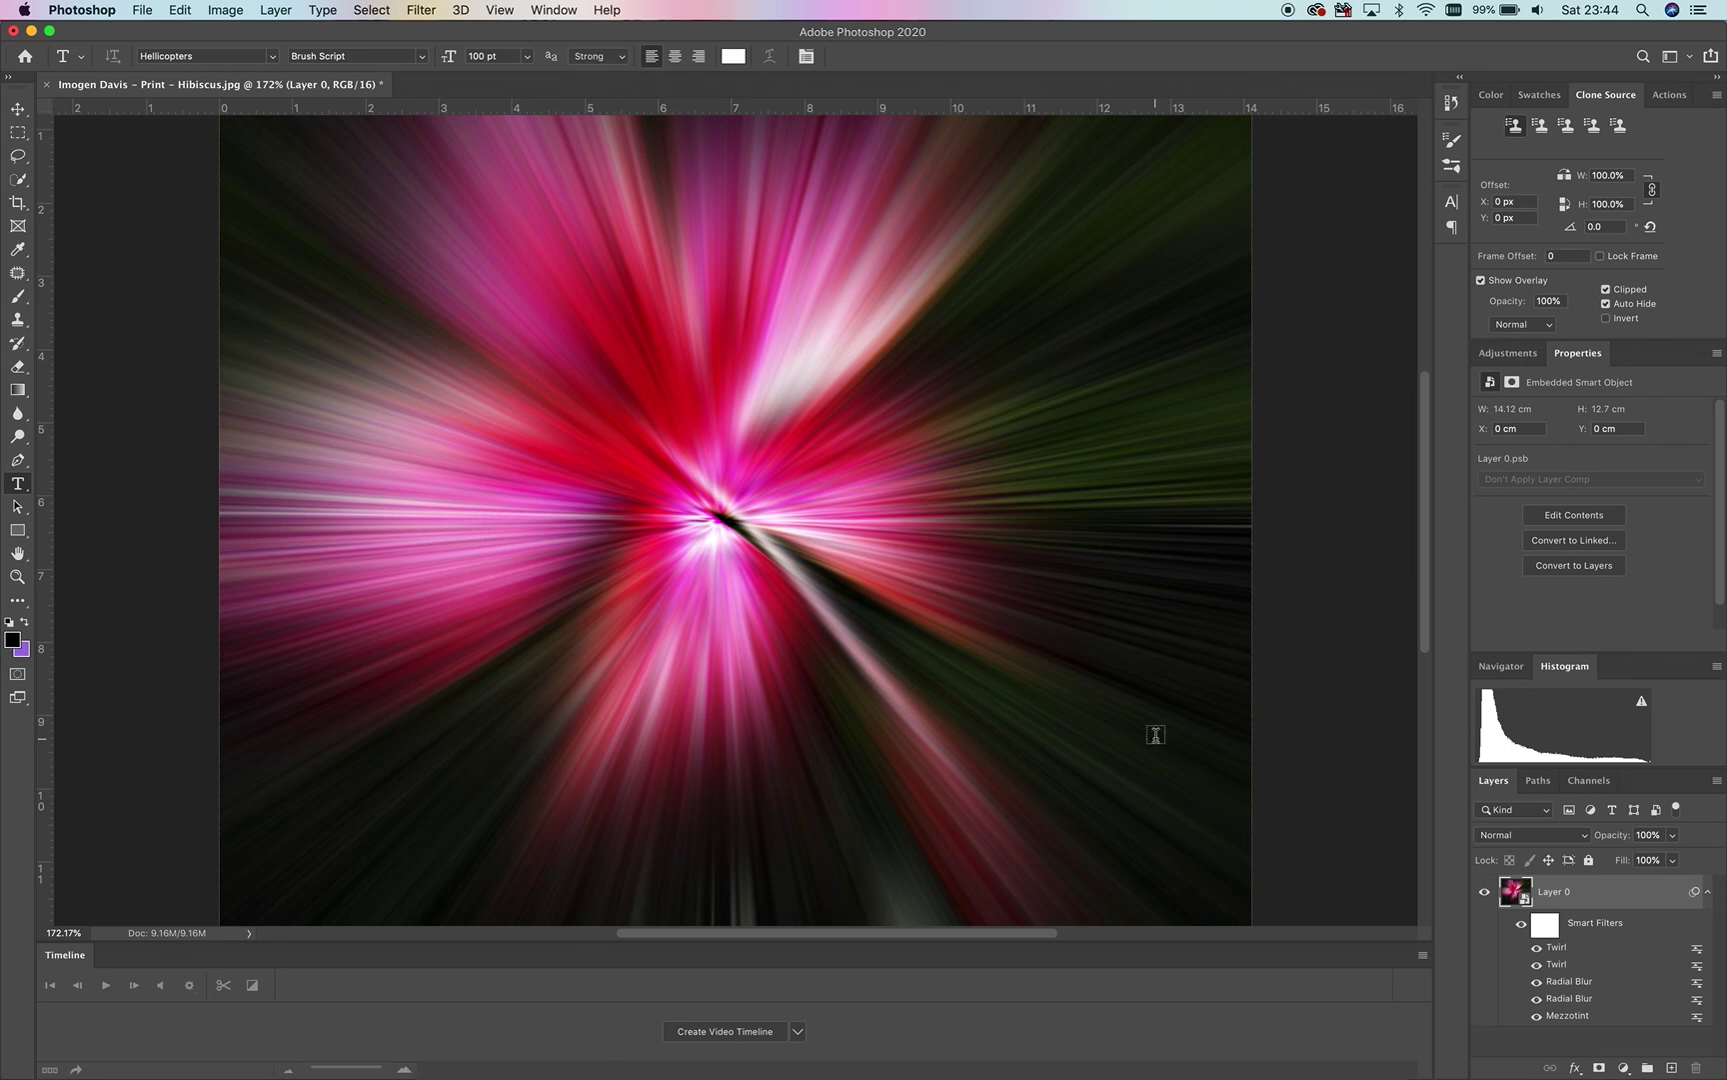
# Set the top Twirl smart filter's blending mode to Lighten.
pyautogui.rightClick(1558, 967)
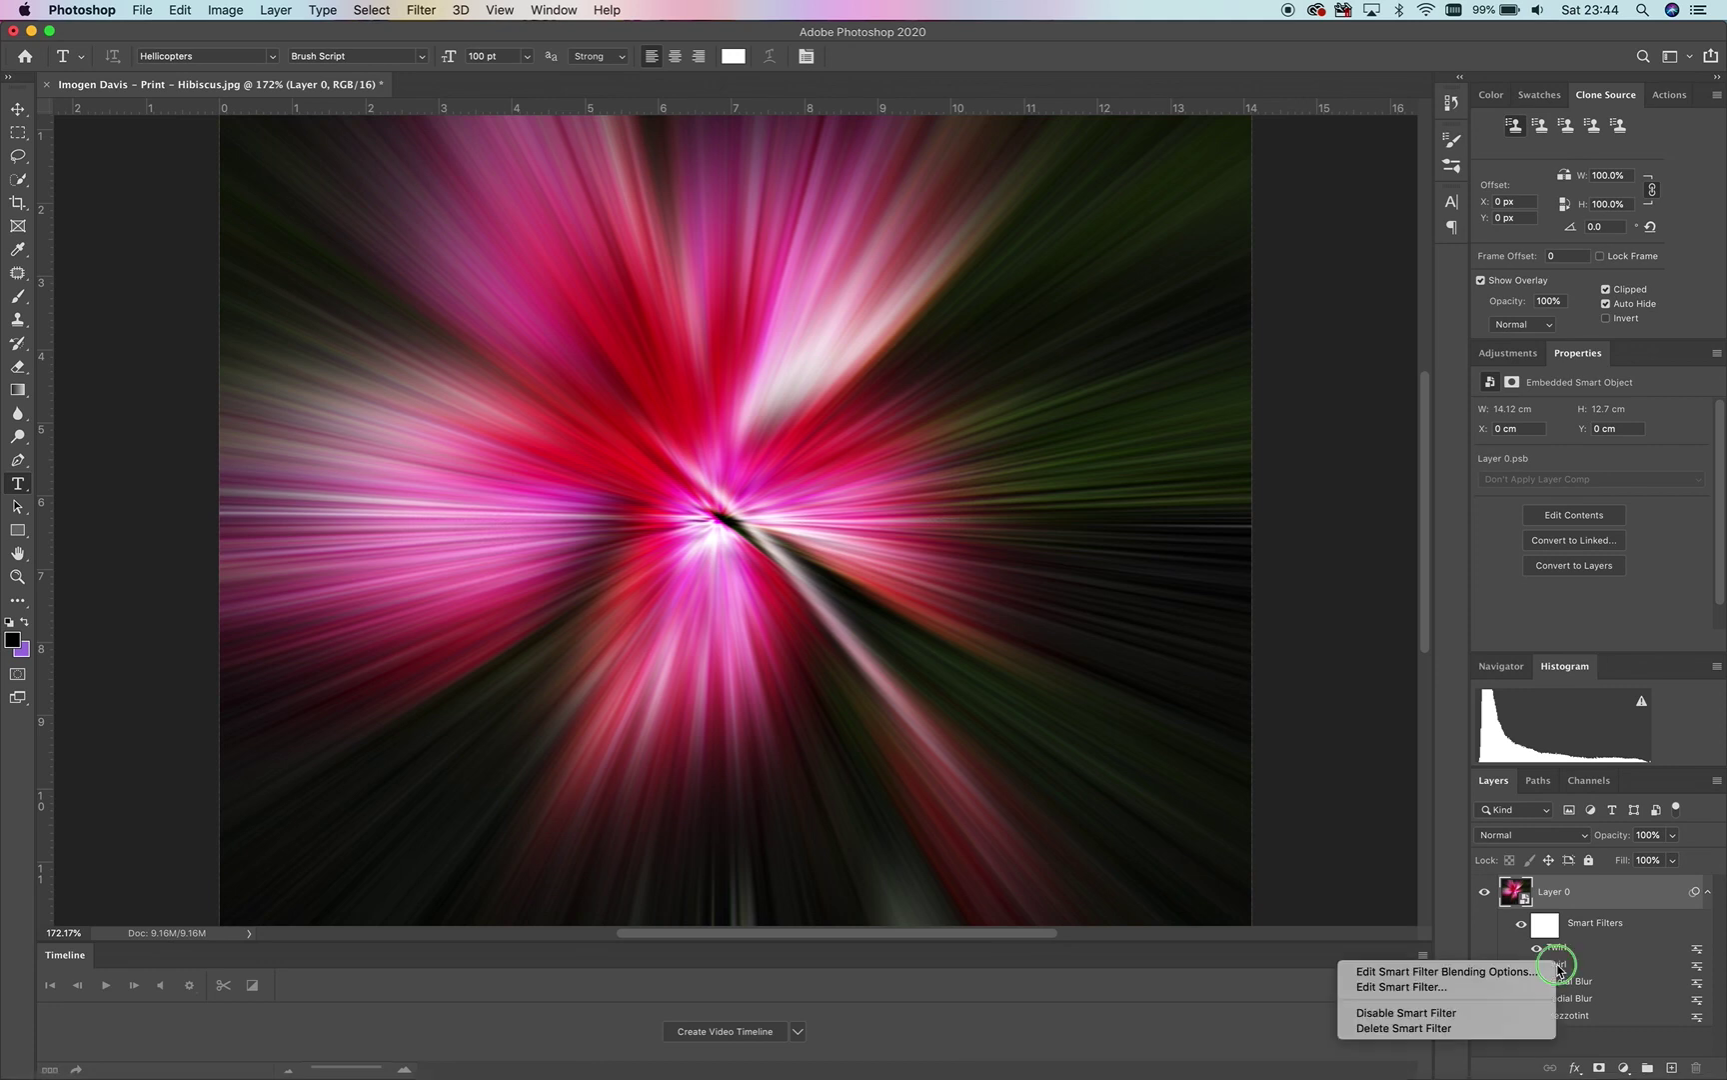
pyautogui.click(1432, 972)
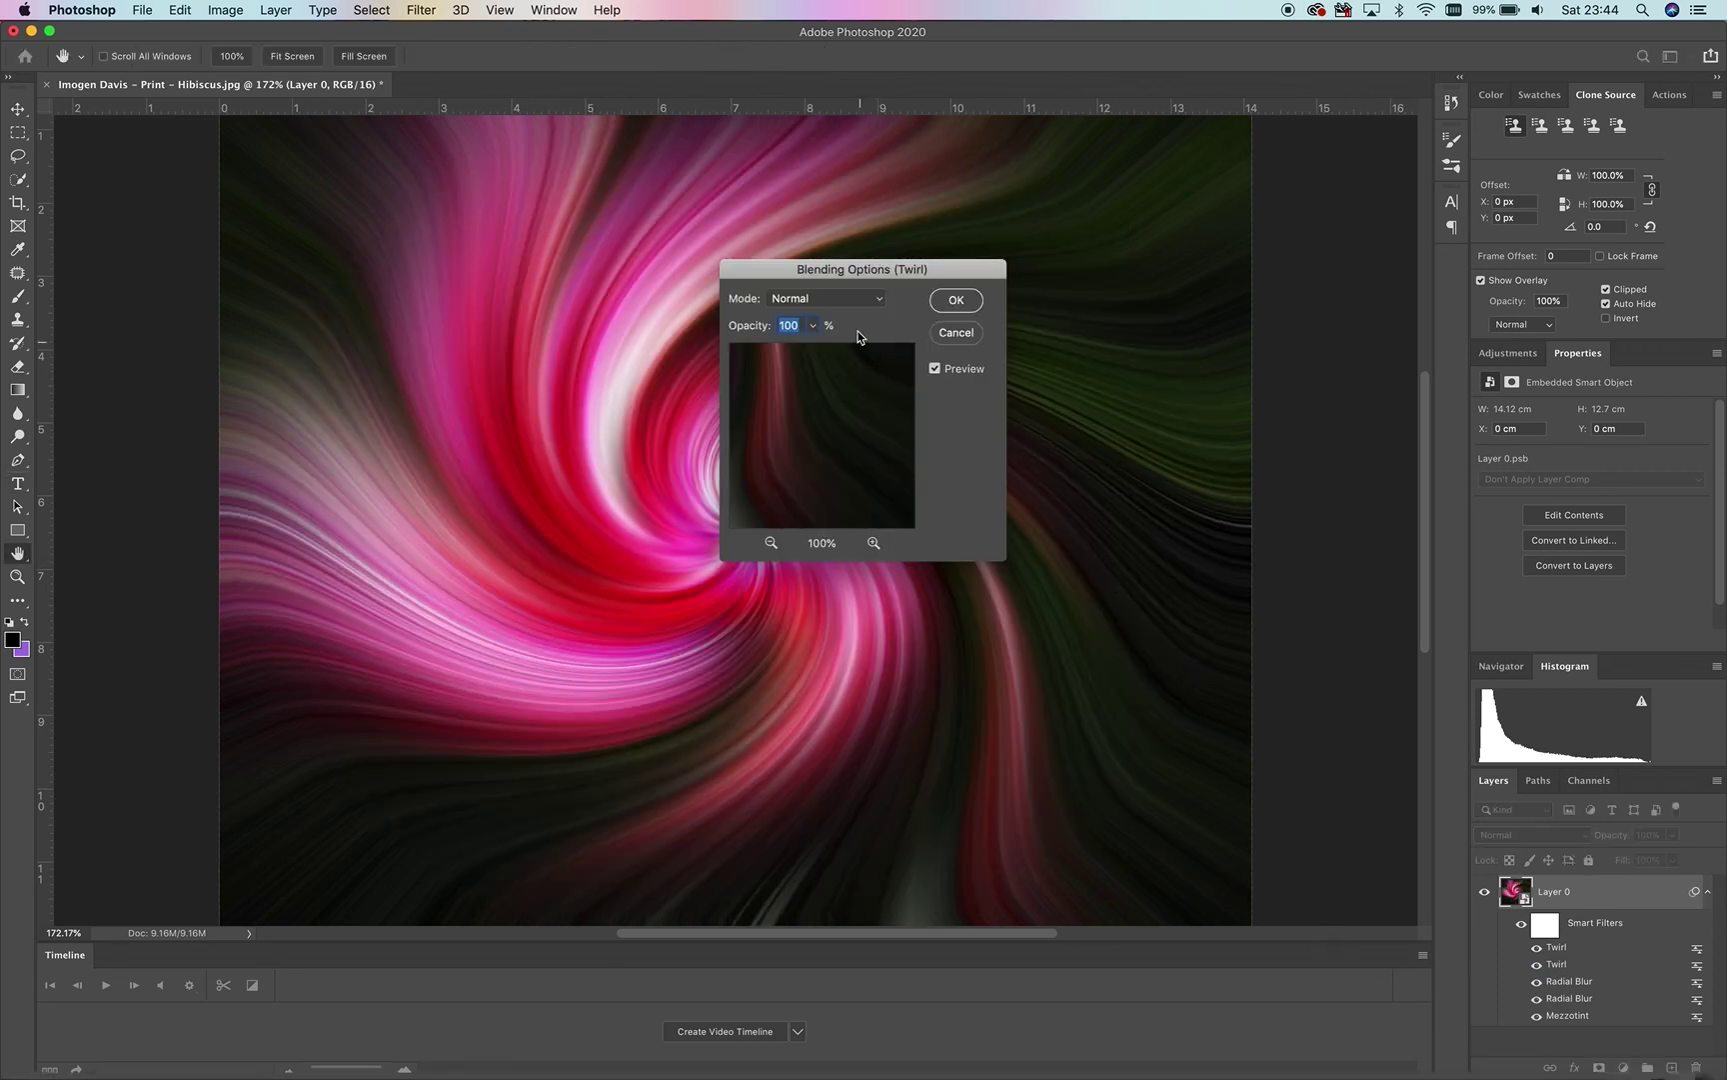
pyautogui.click(867, 300)
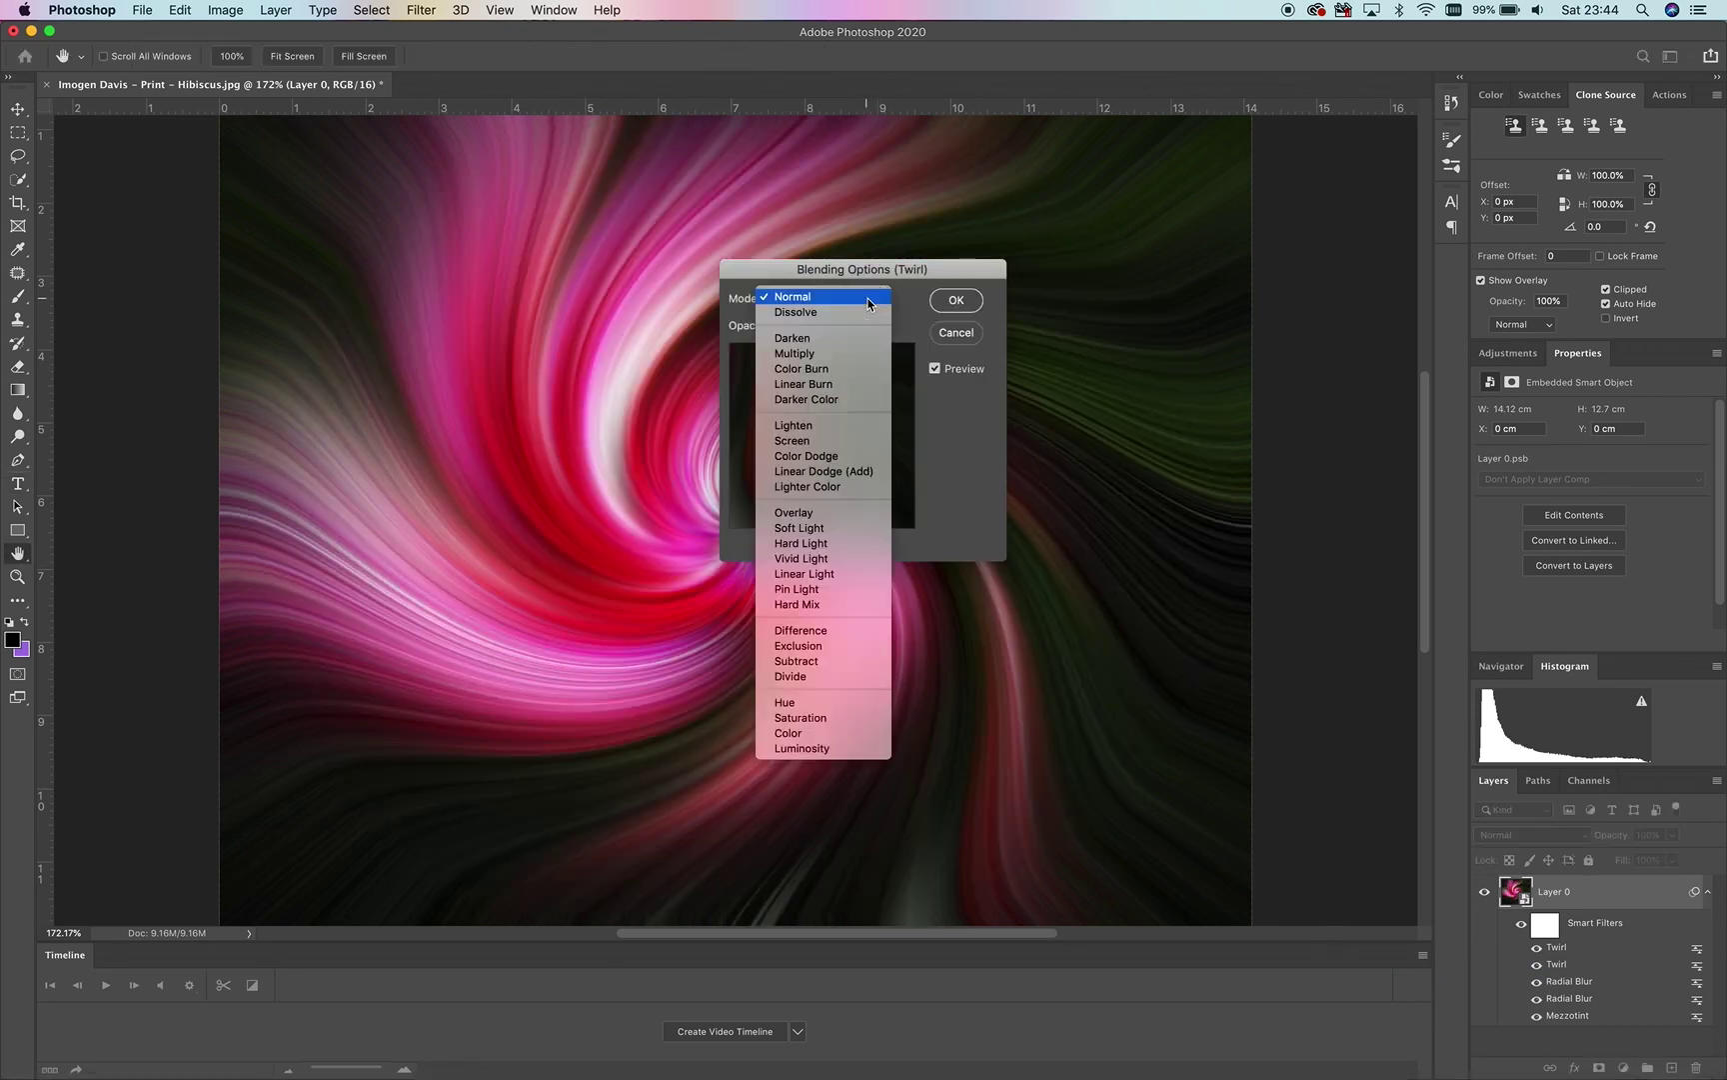
pyautogui.click(835, 425)
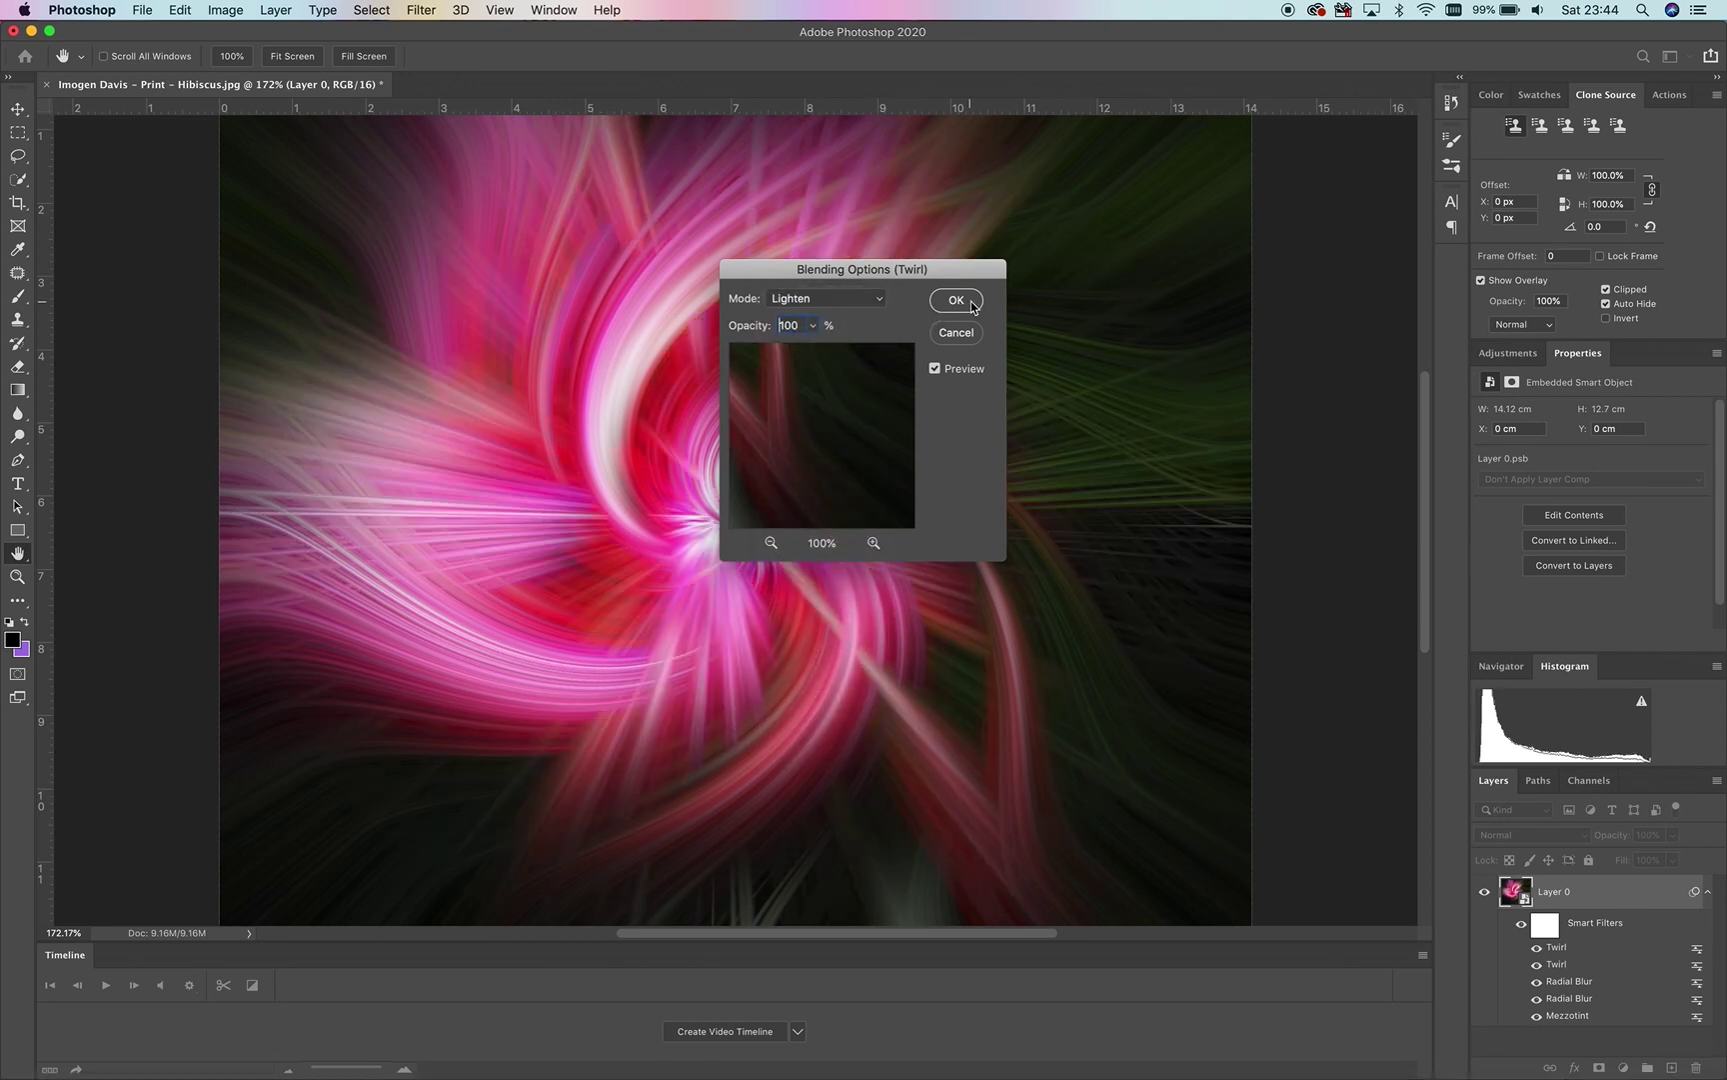
pyautogui.click(970, 301)
pyautogui.press('t')
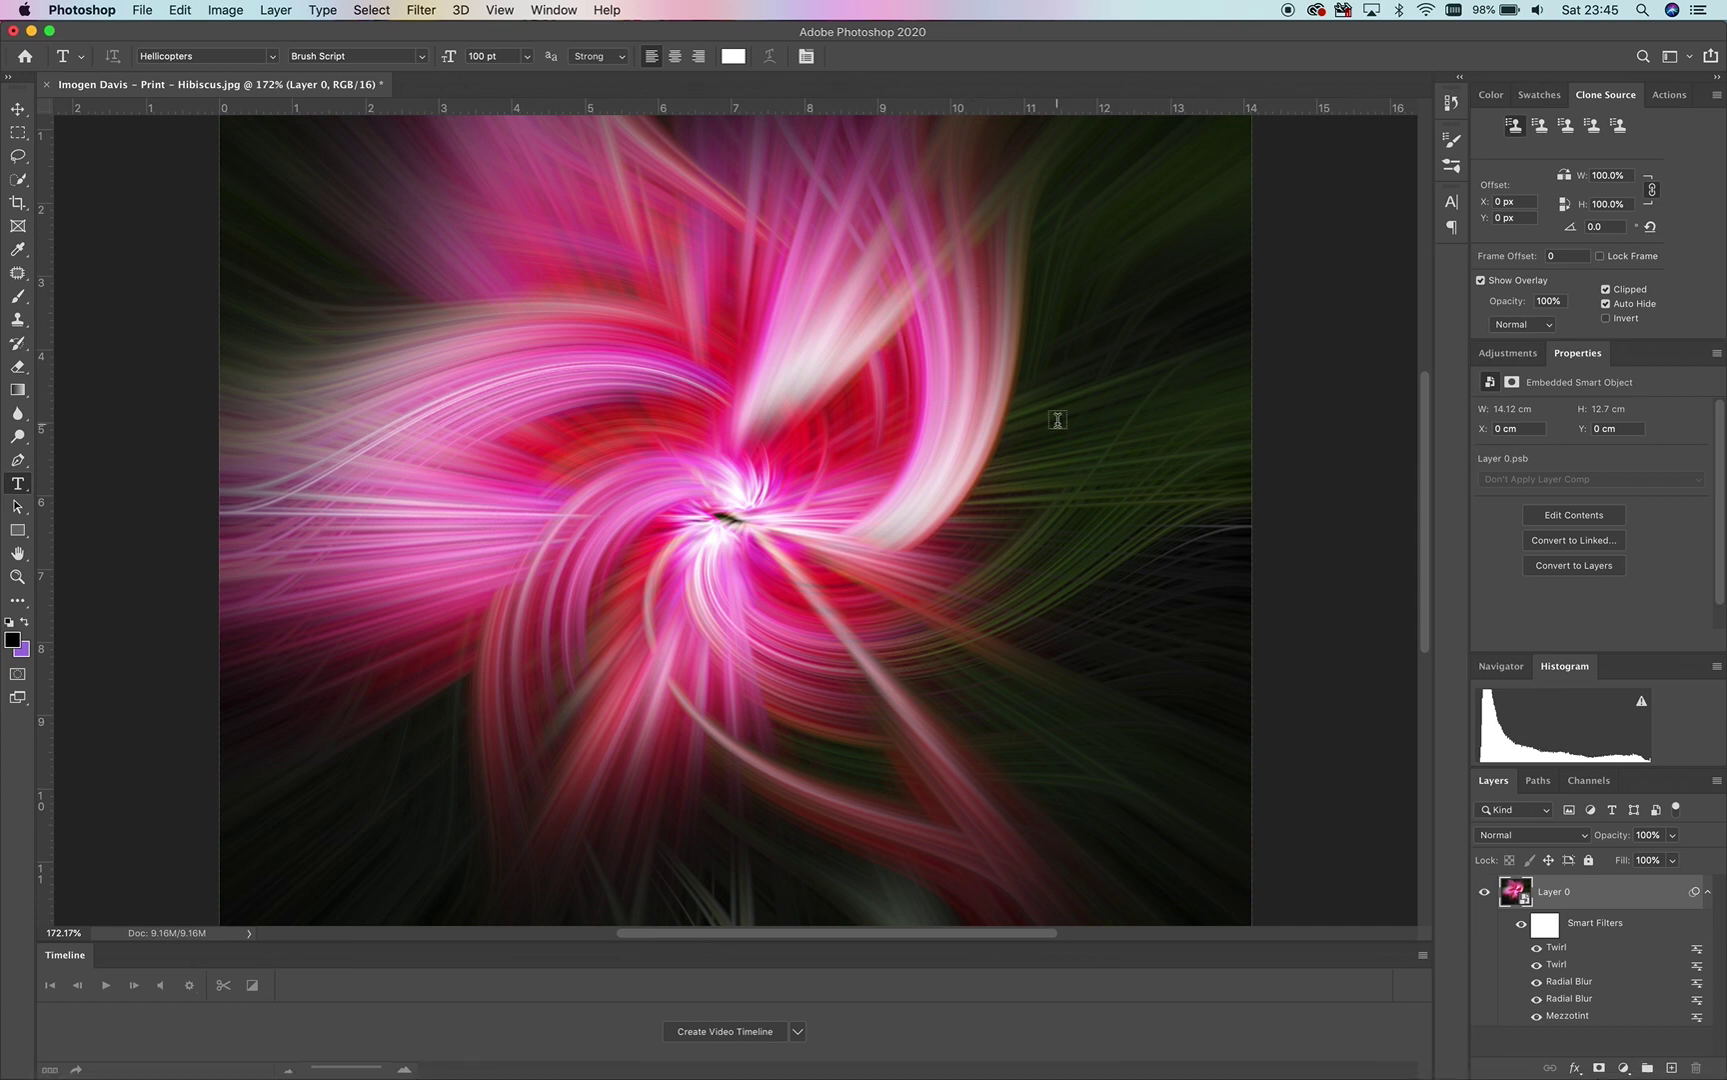
# Set the other Twirl smart filter's blending mode to Lighten as well.
pyautogui.rightClick(1575, 958)
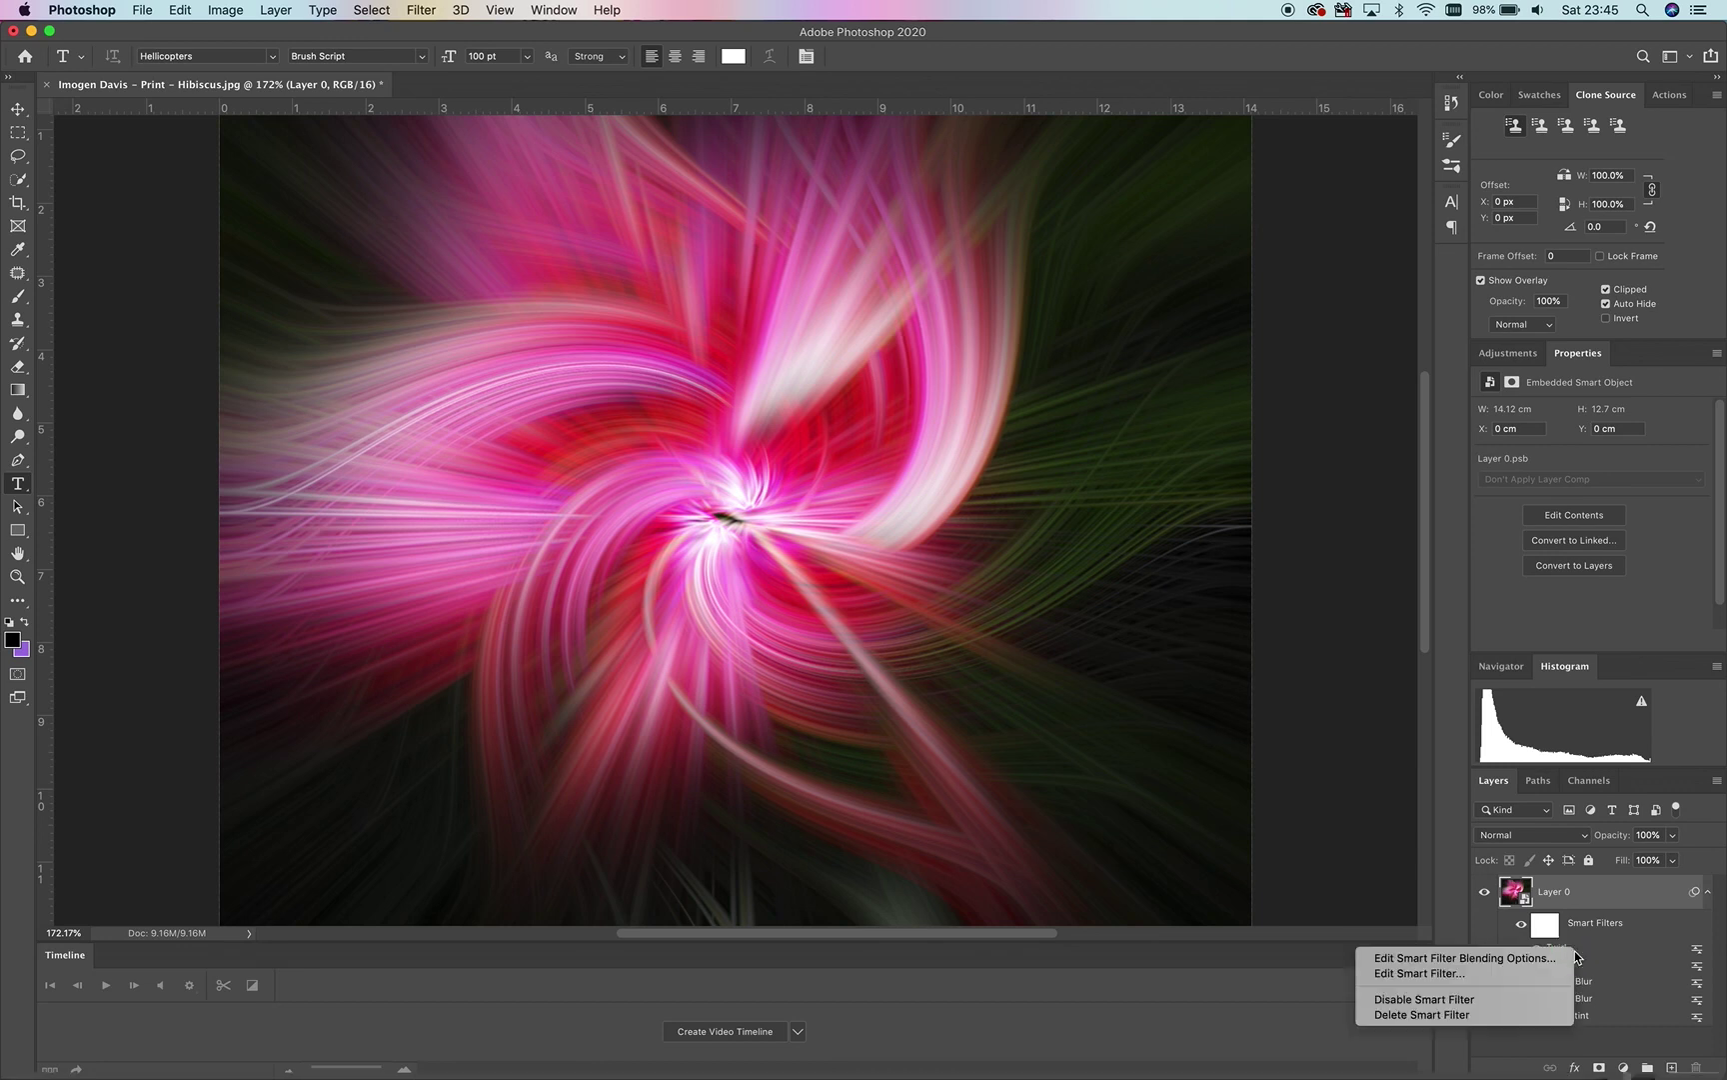
pyautogui.click(1513, 962)
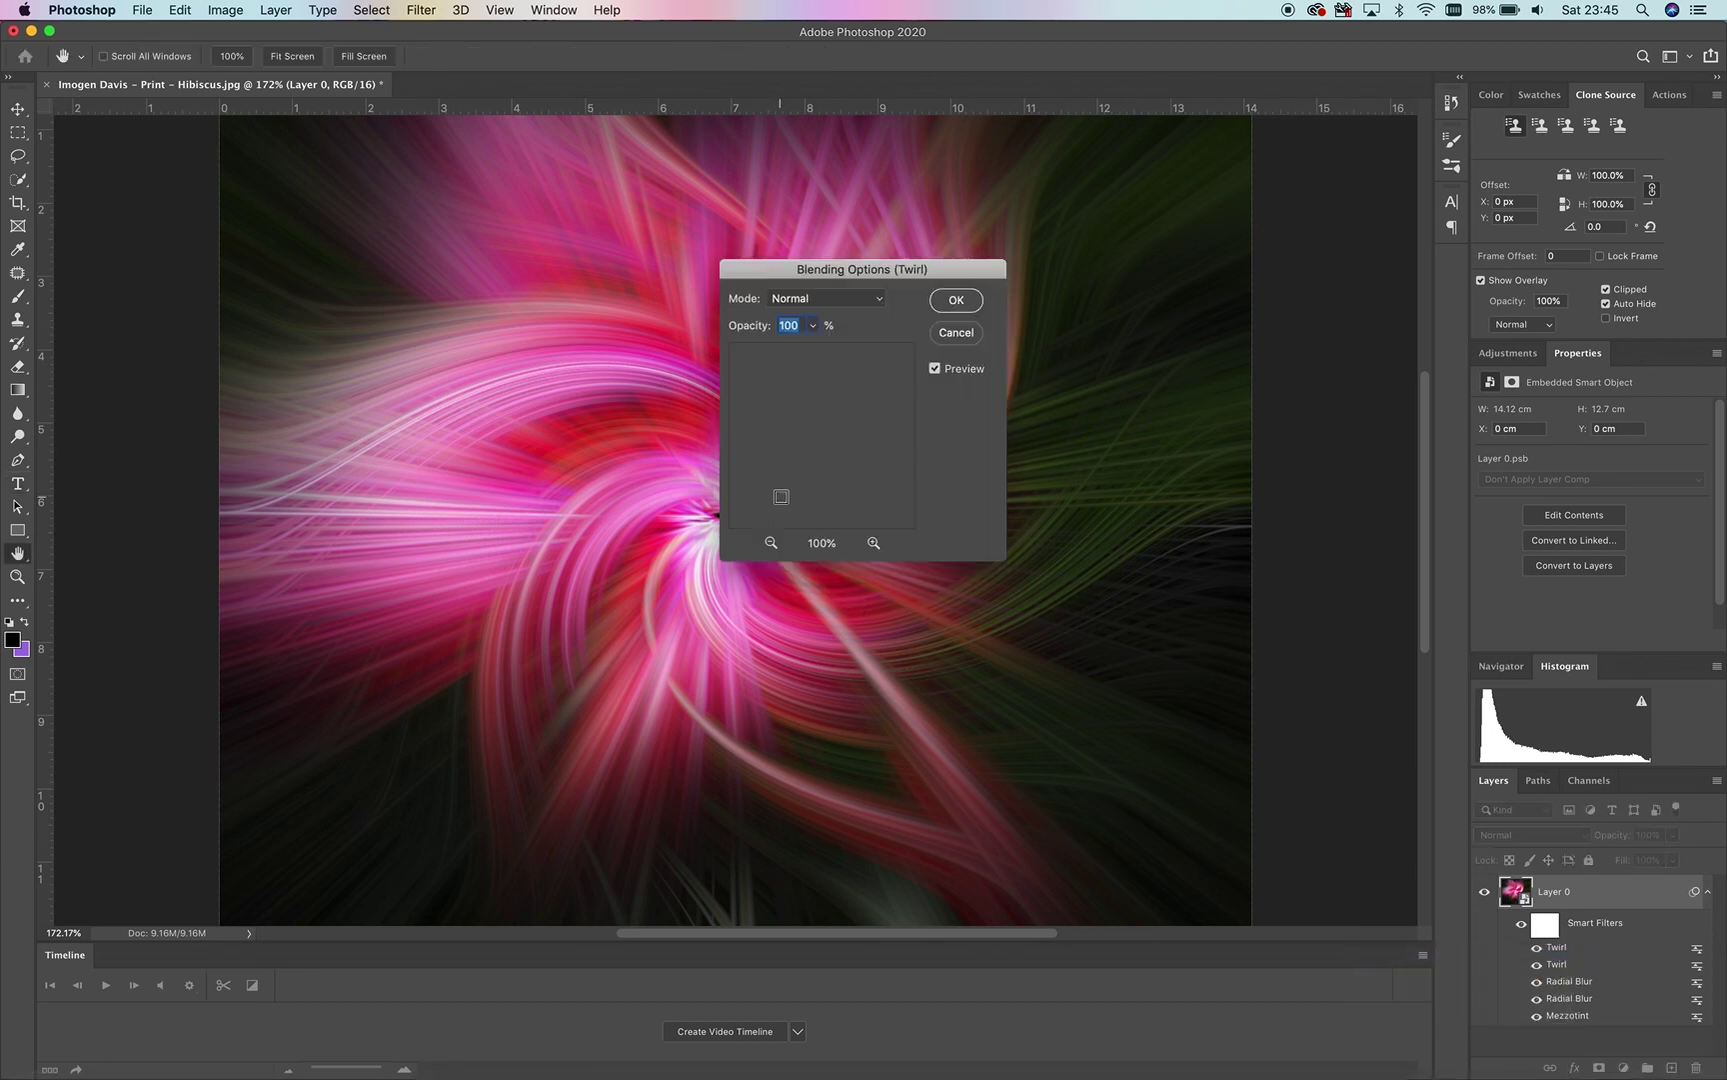
pyautogui.click(840, 299)
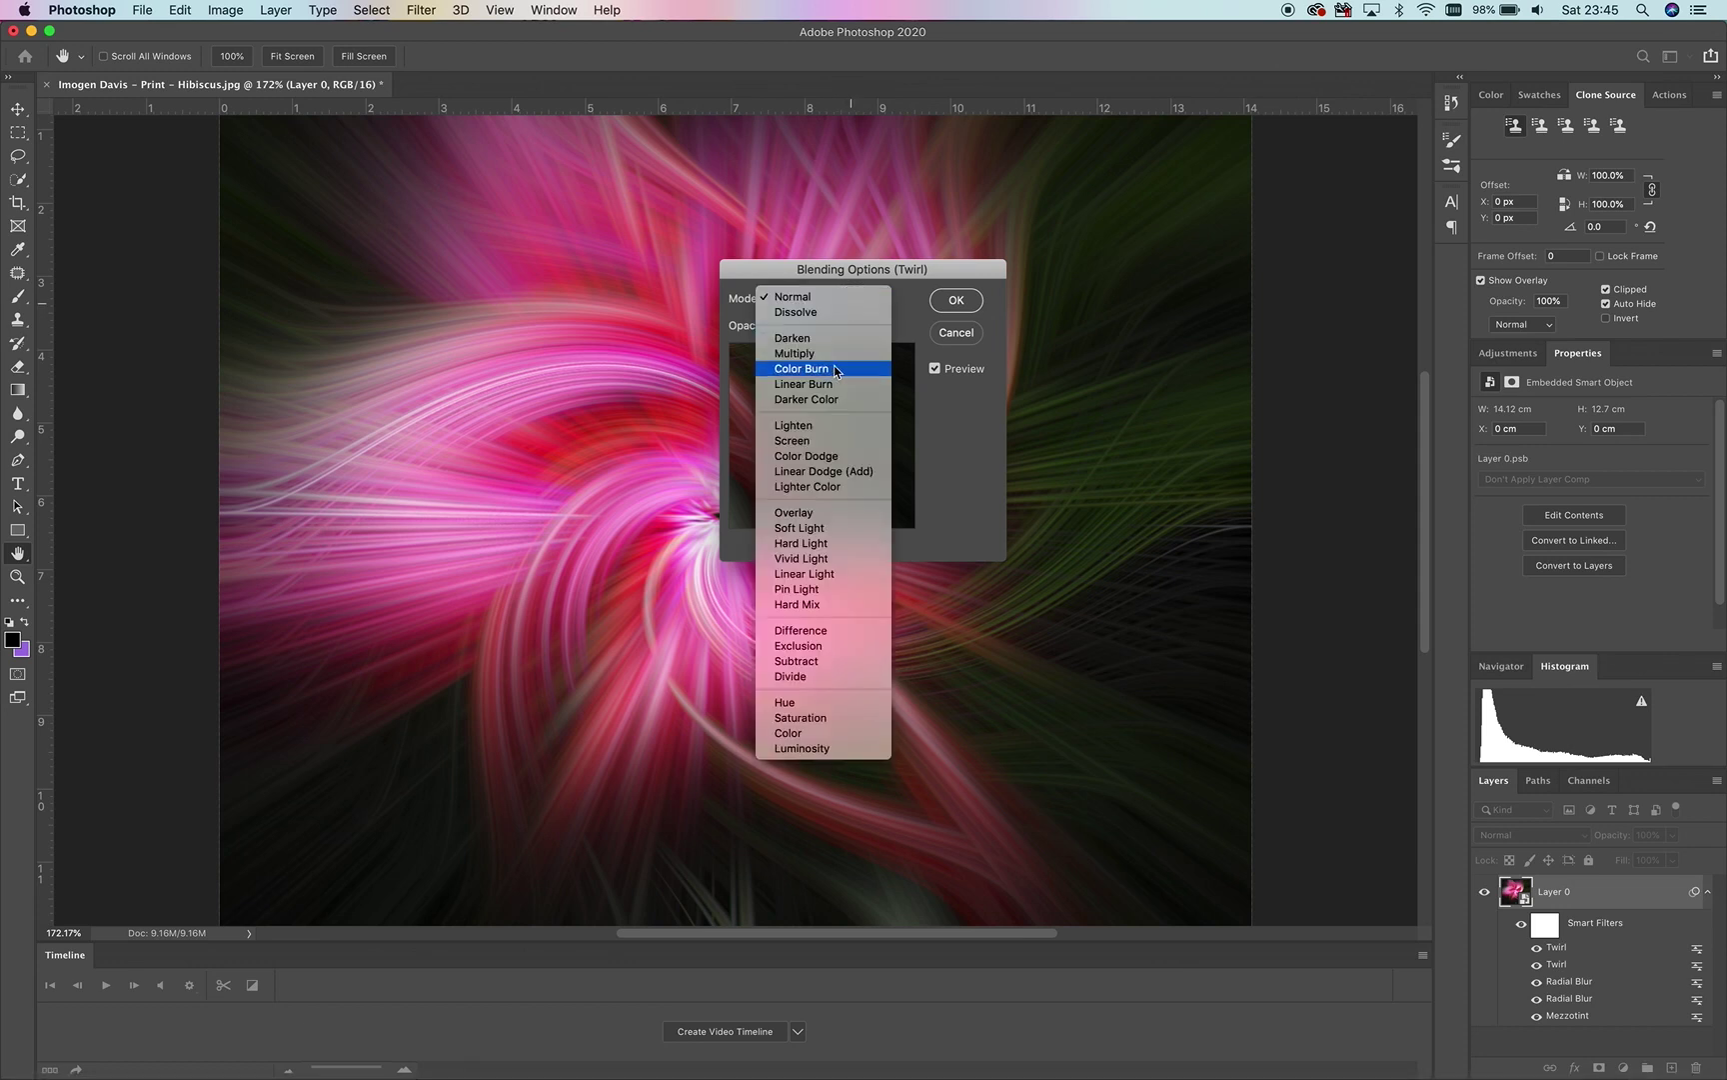
pyautogui.click(828, 426)
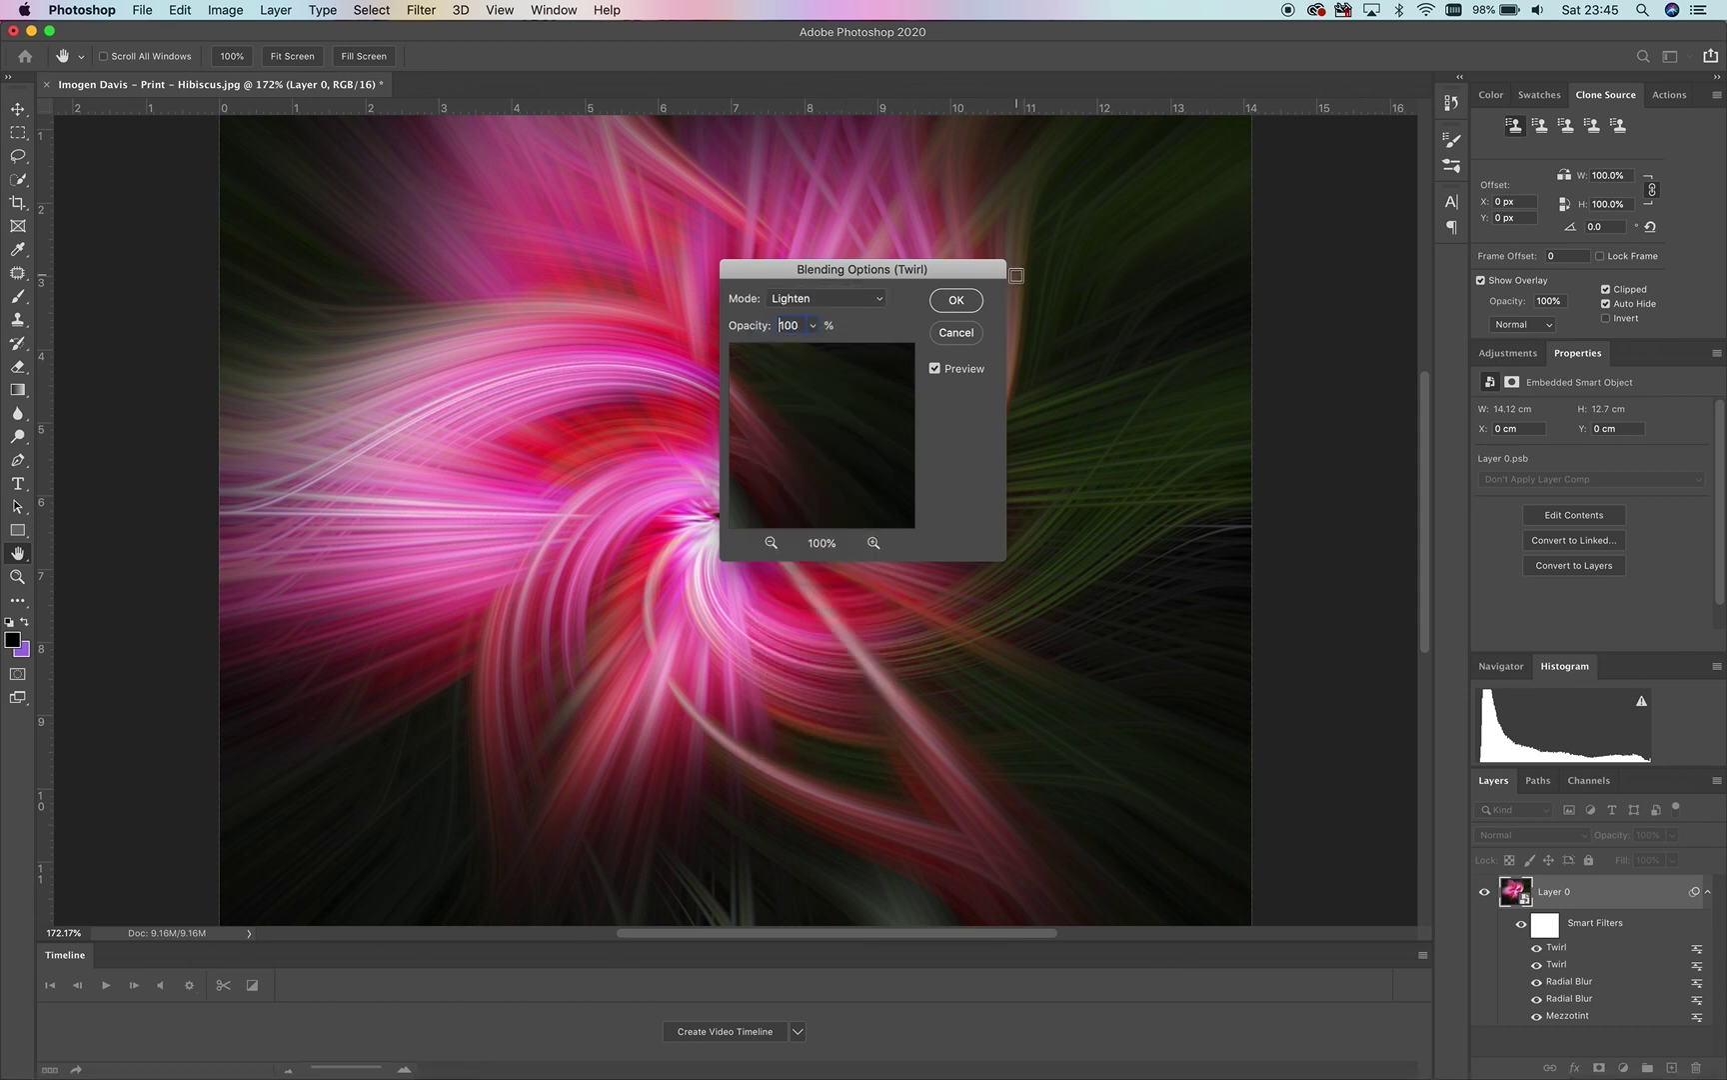
pyautogui.click(956, 300)
pyautogui.press('t')
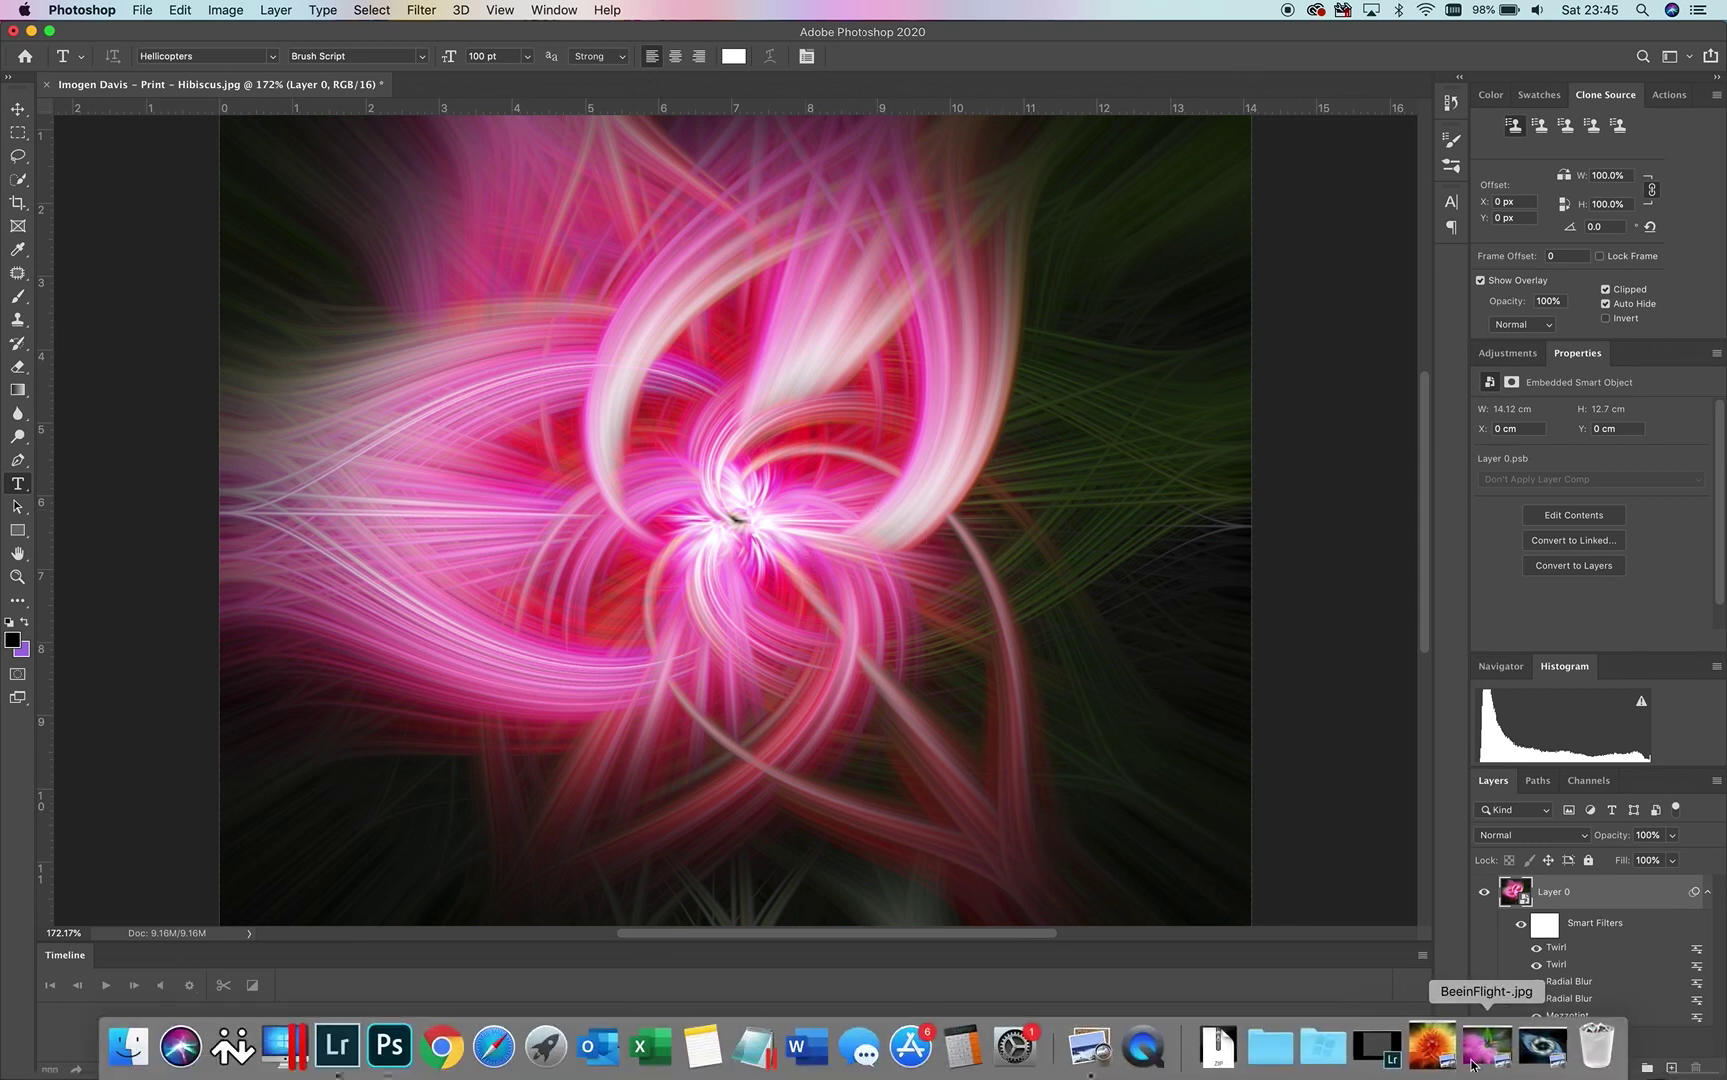
pyautogui.click(1539, 1046)
pyautogui.moveTo(1062, 645); pyautogui.dragTo(1573, 47)
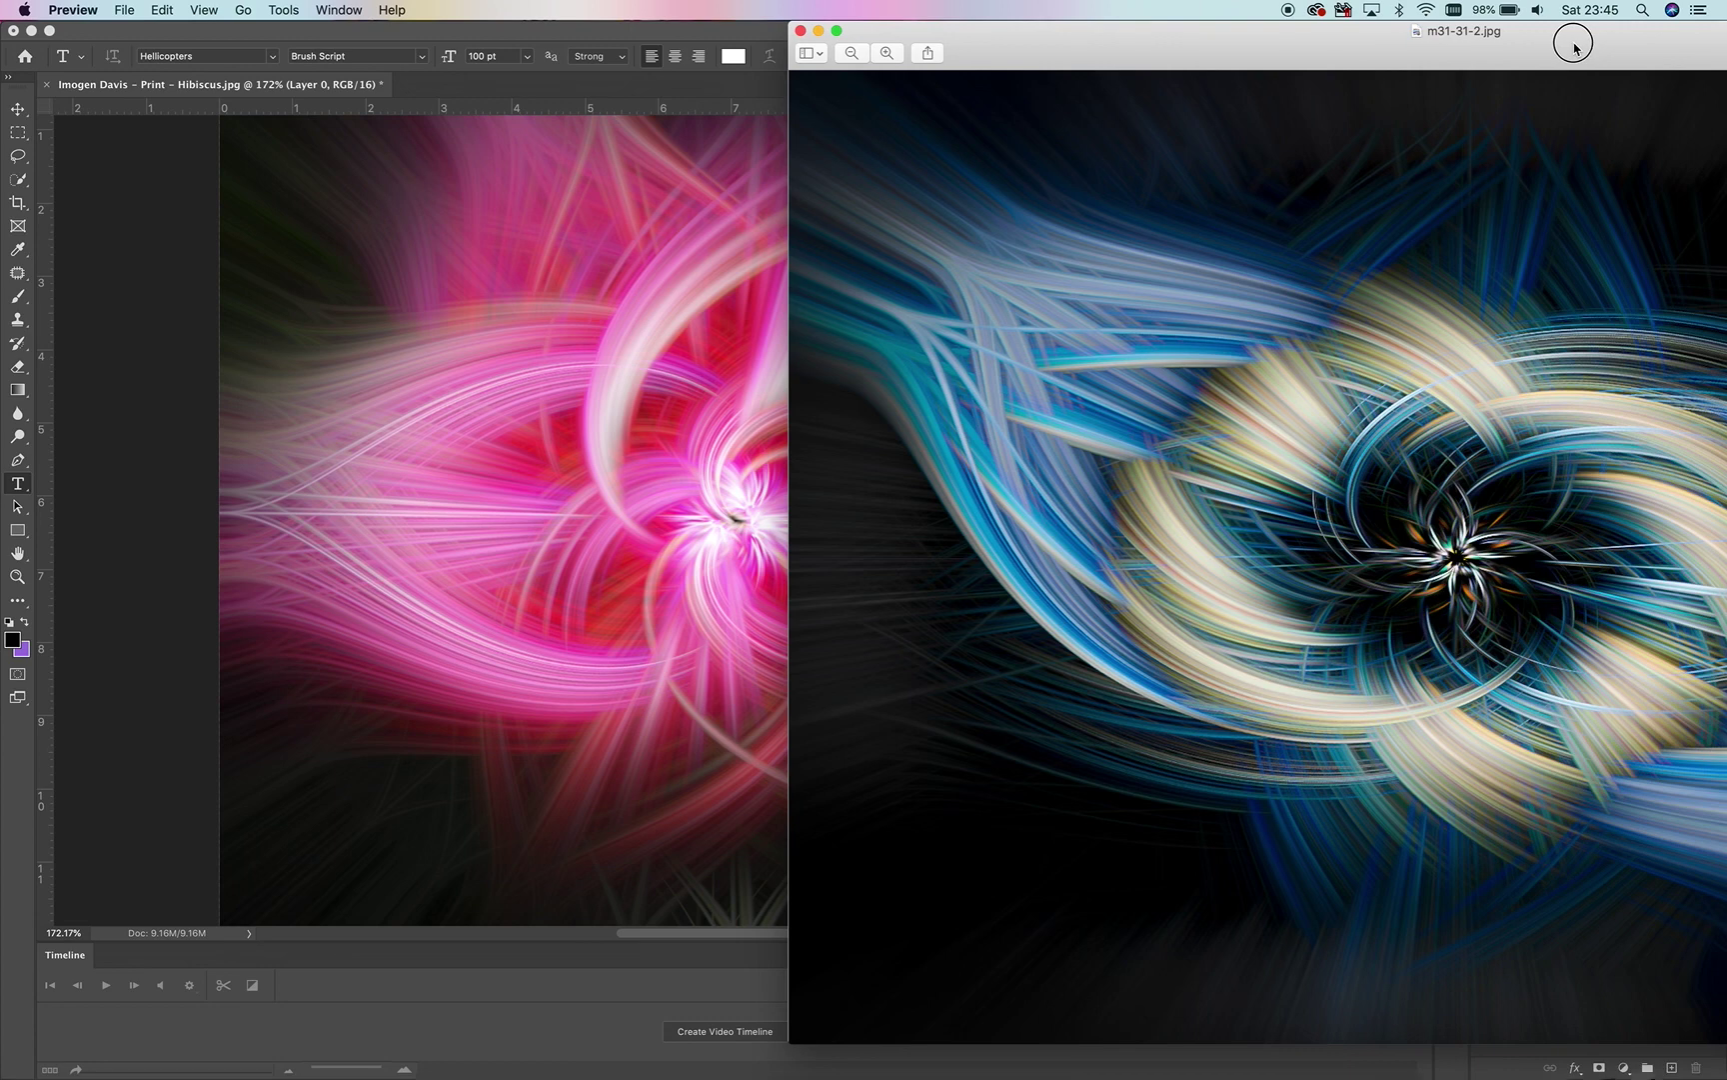
pyautogui.moveTo(1574, 47); pyautogui.dragTo(934, 135)
pyautogui.click(179, 107)
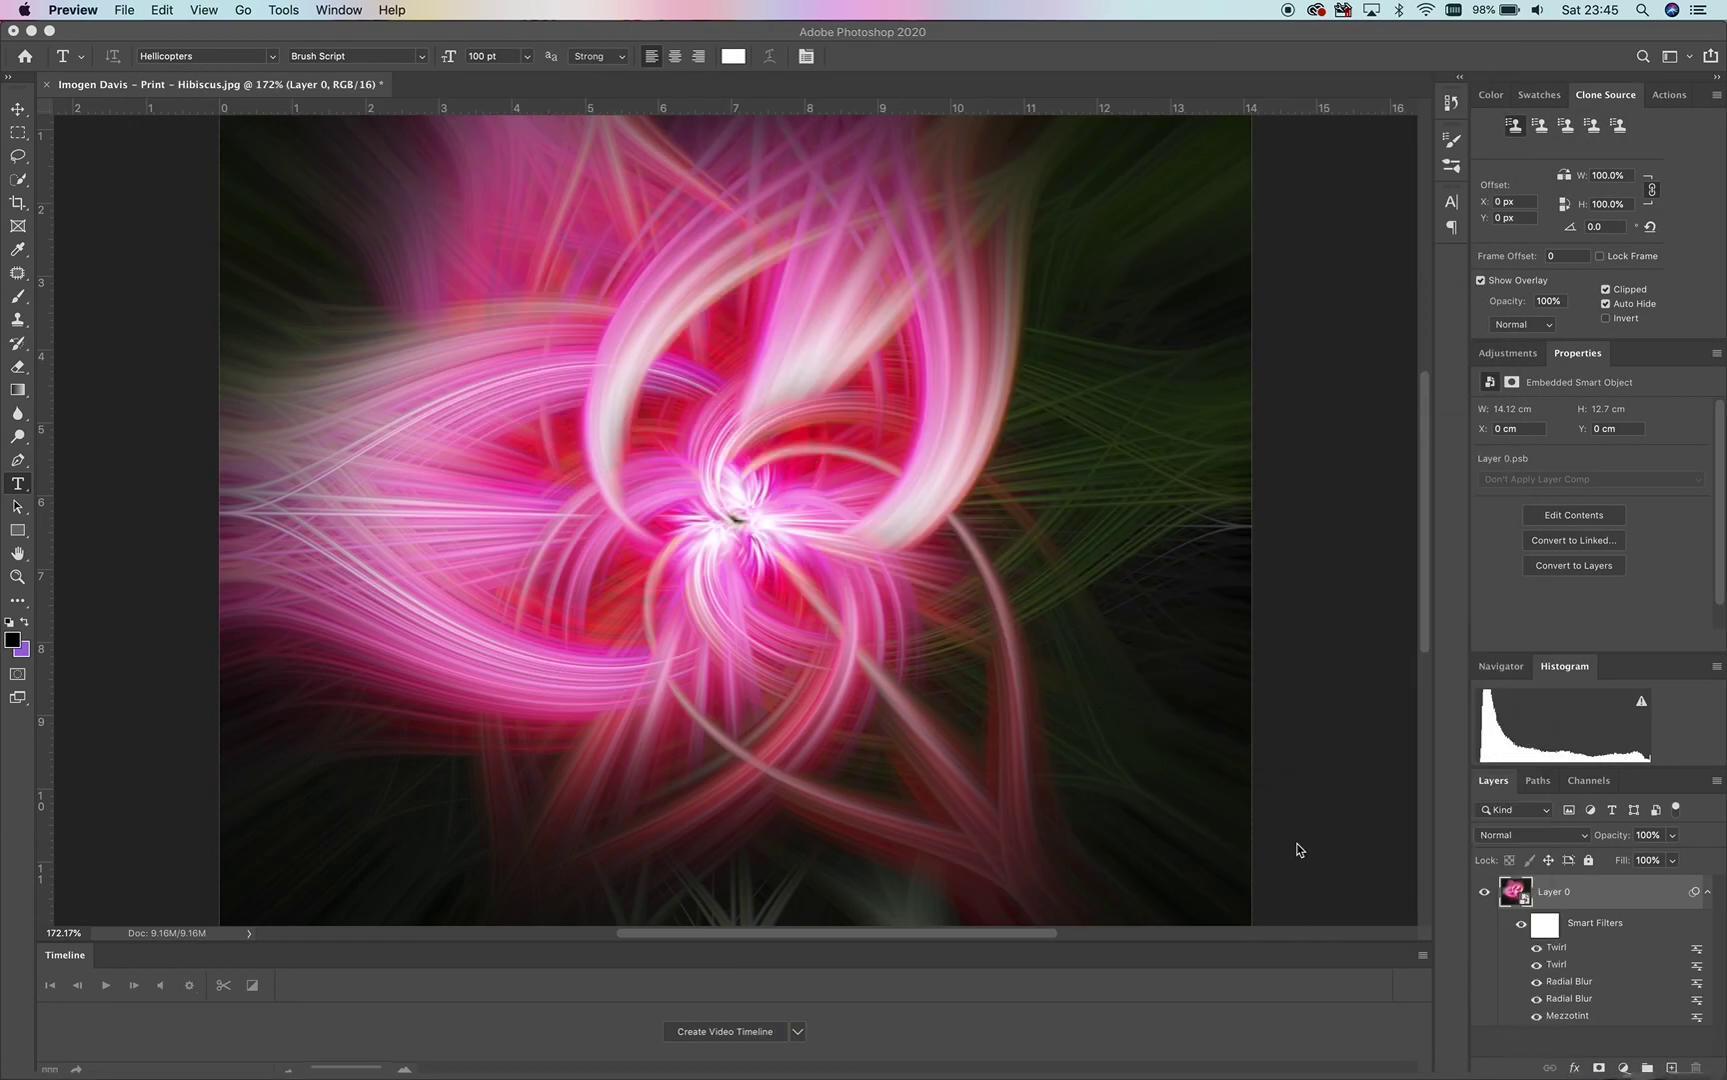
# Change the first Twirl smart filter's angle from 150 to 100°.
pyautogui.click(1567, 955)
pyautogui.rightClick(1562, 950)
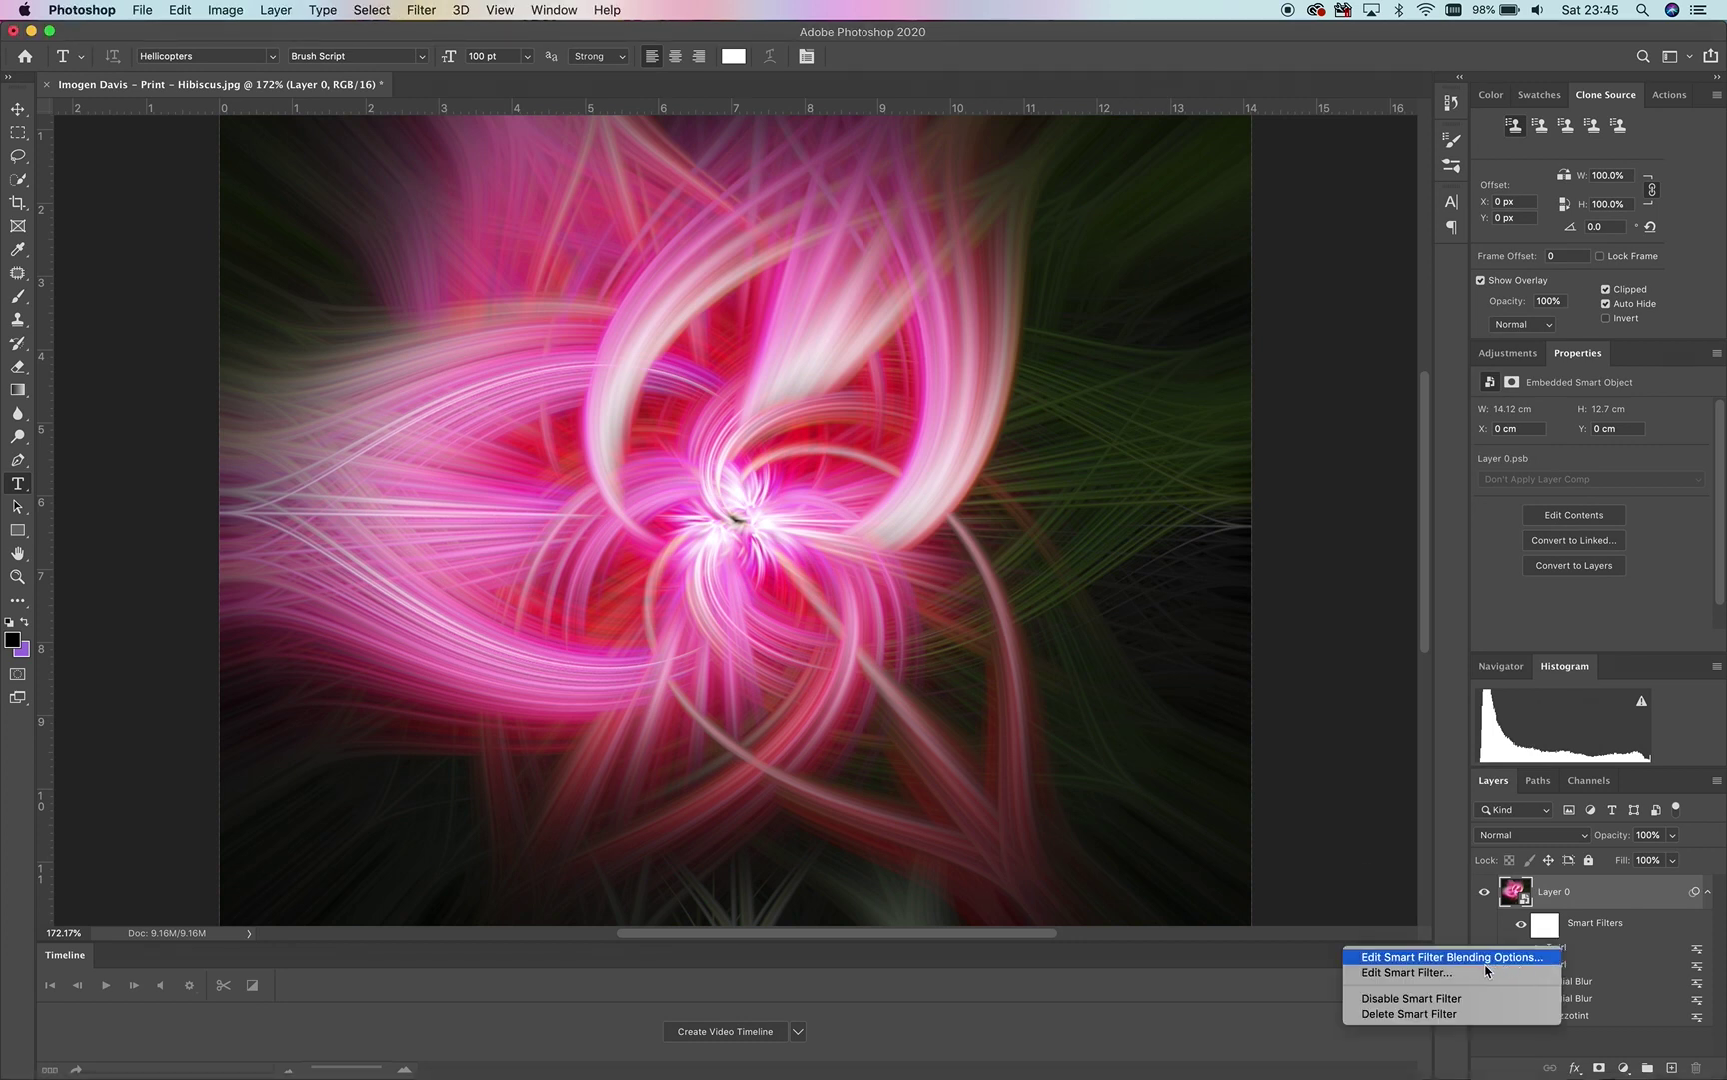
pyautogui.click(1487, 972)
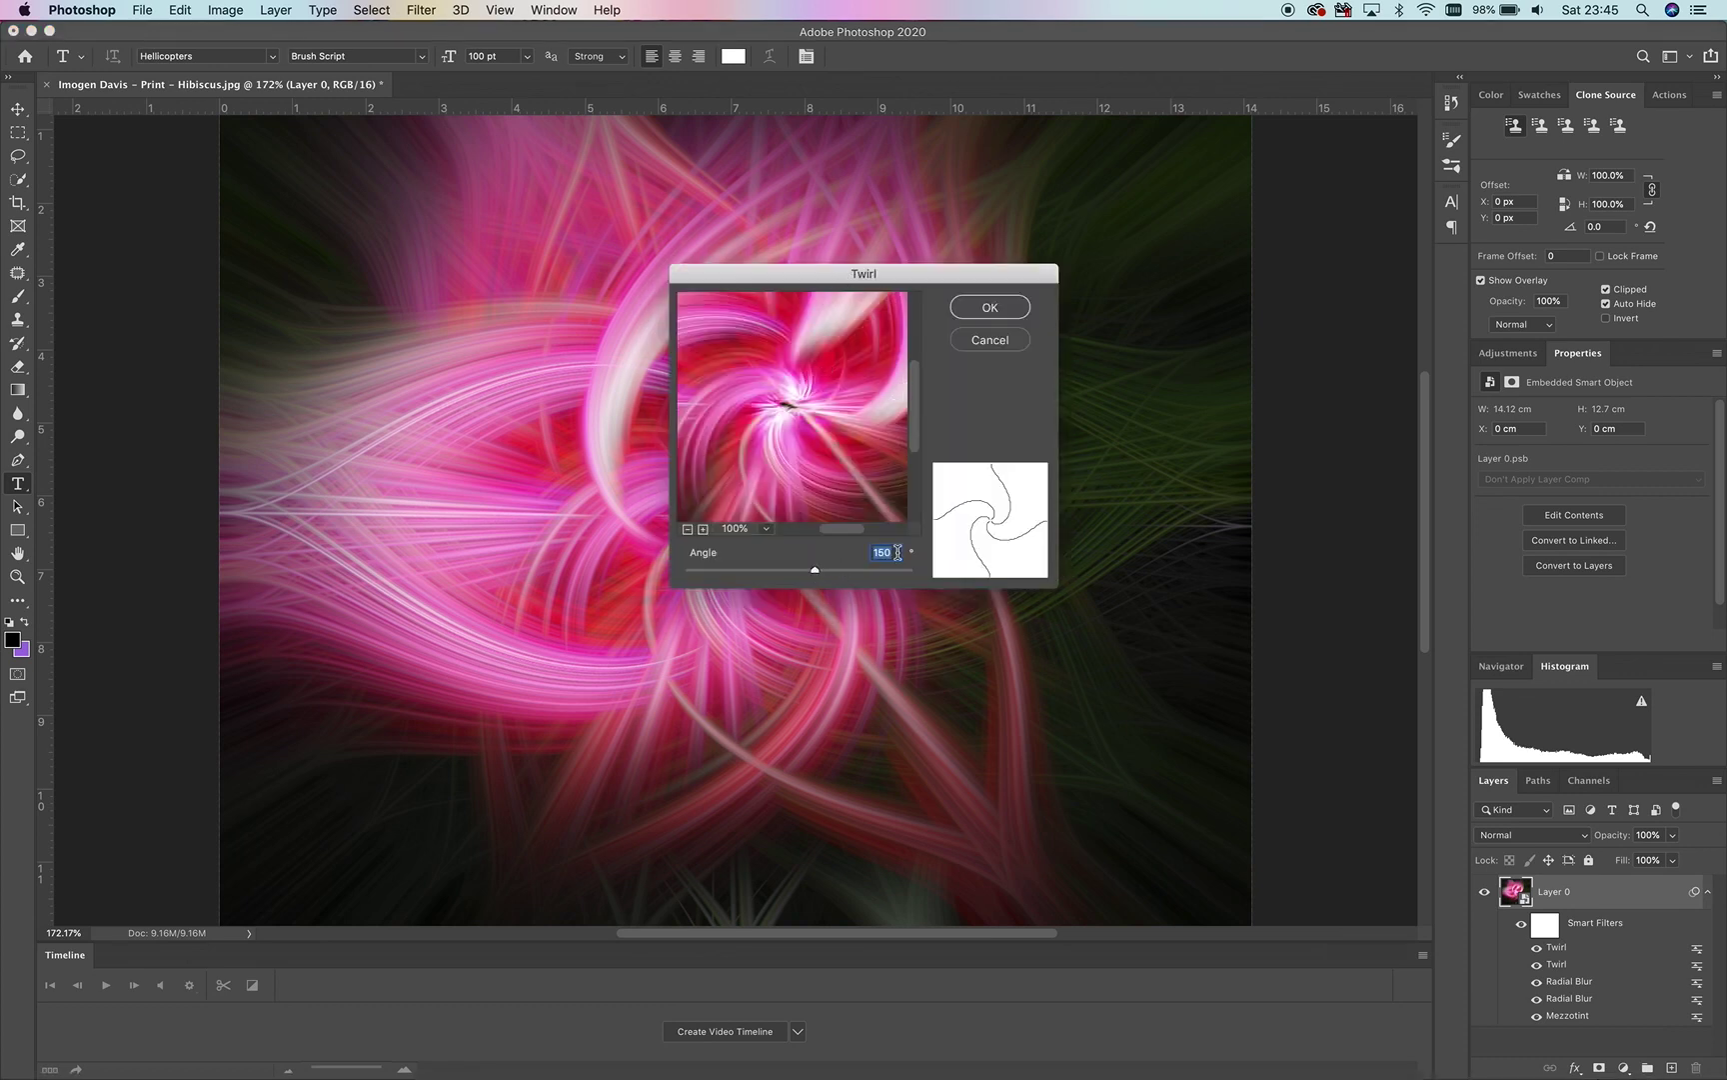
pyautogui.write('100')
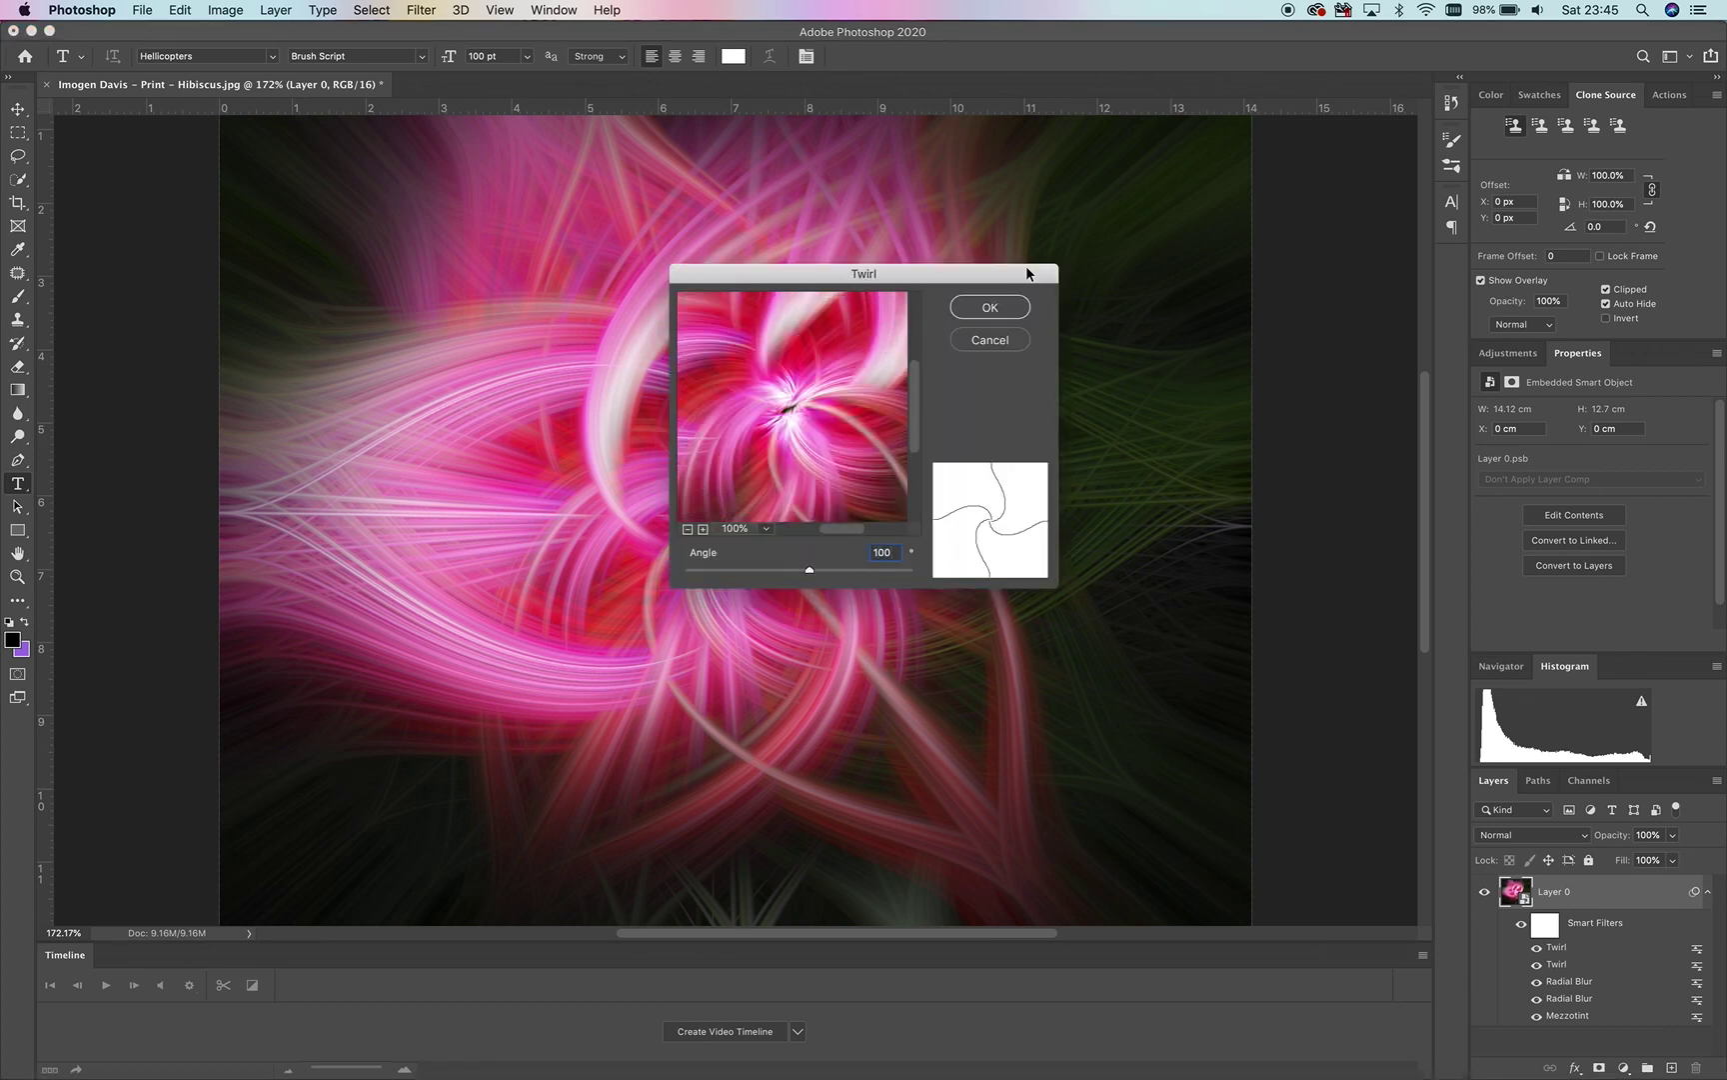
pyautogui.click(990, 307)
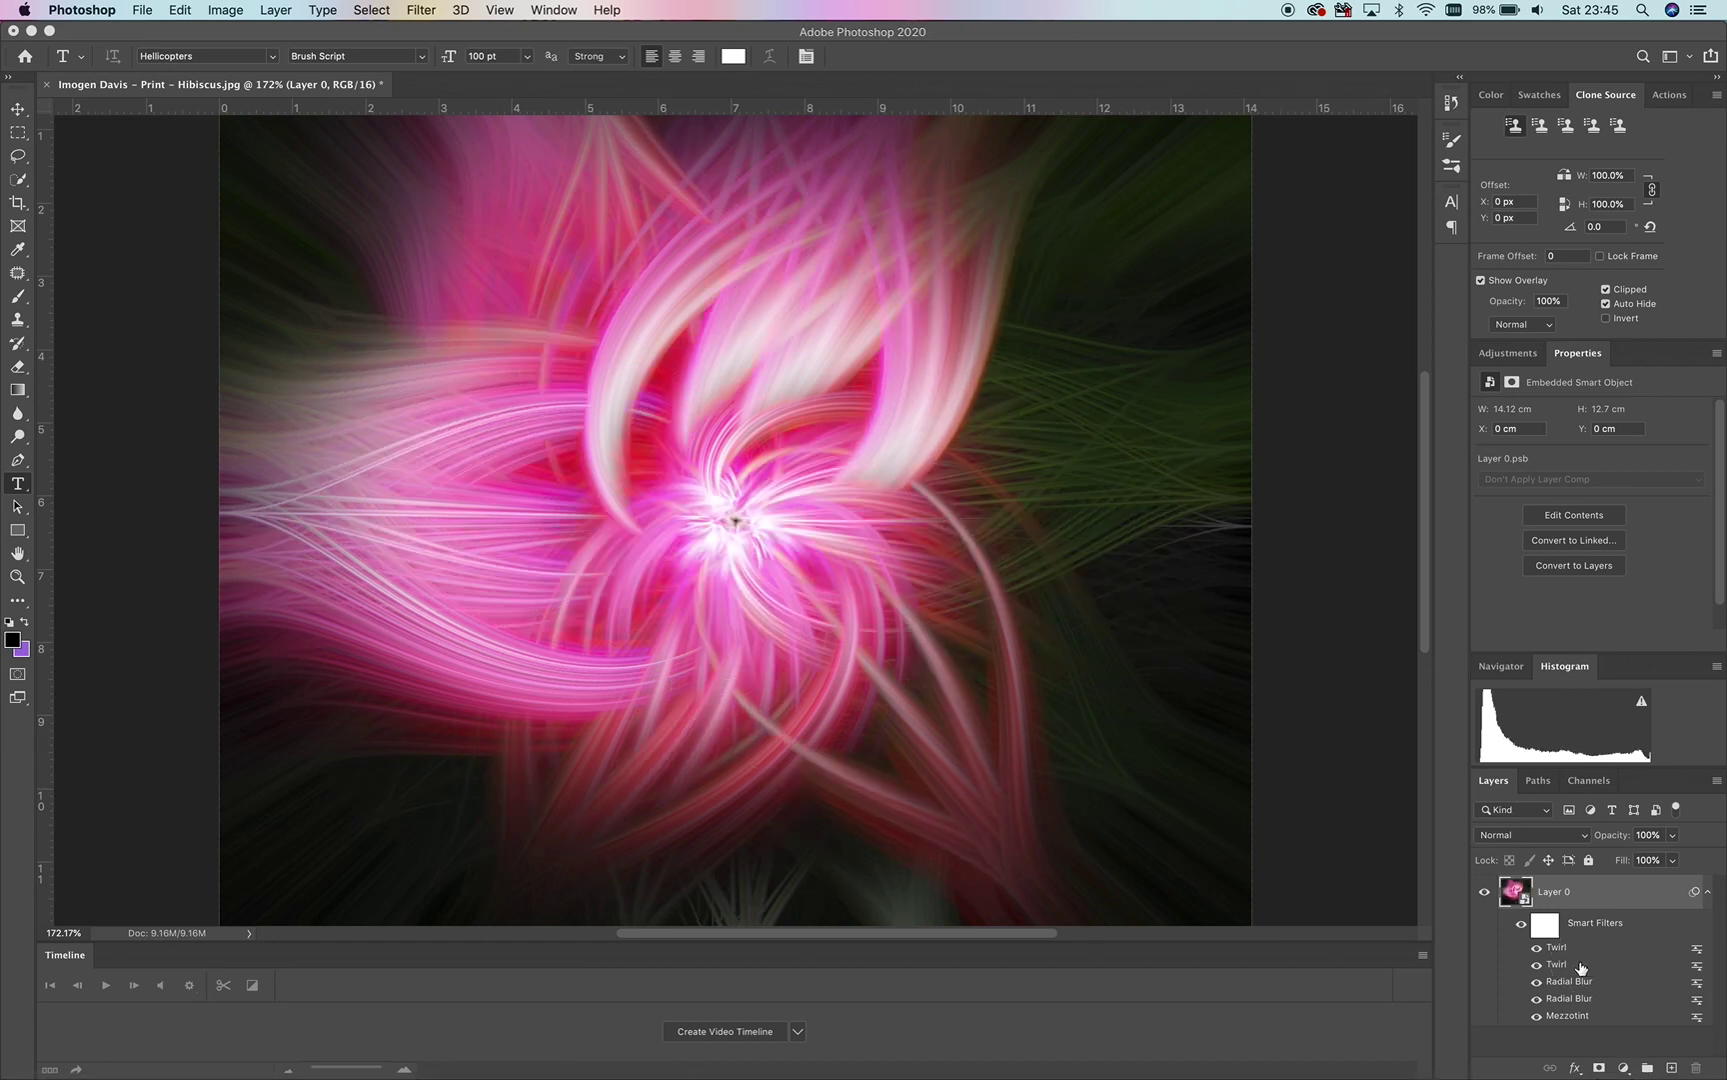
# Change the second Twirl smart filter's angle from -150 to -100°.
pyautogui.rightClick(1579, 963)
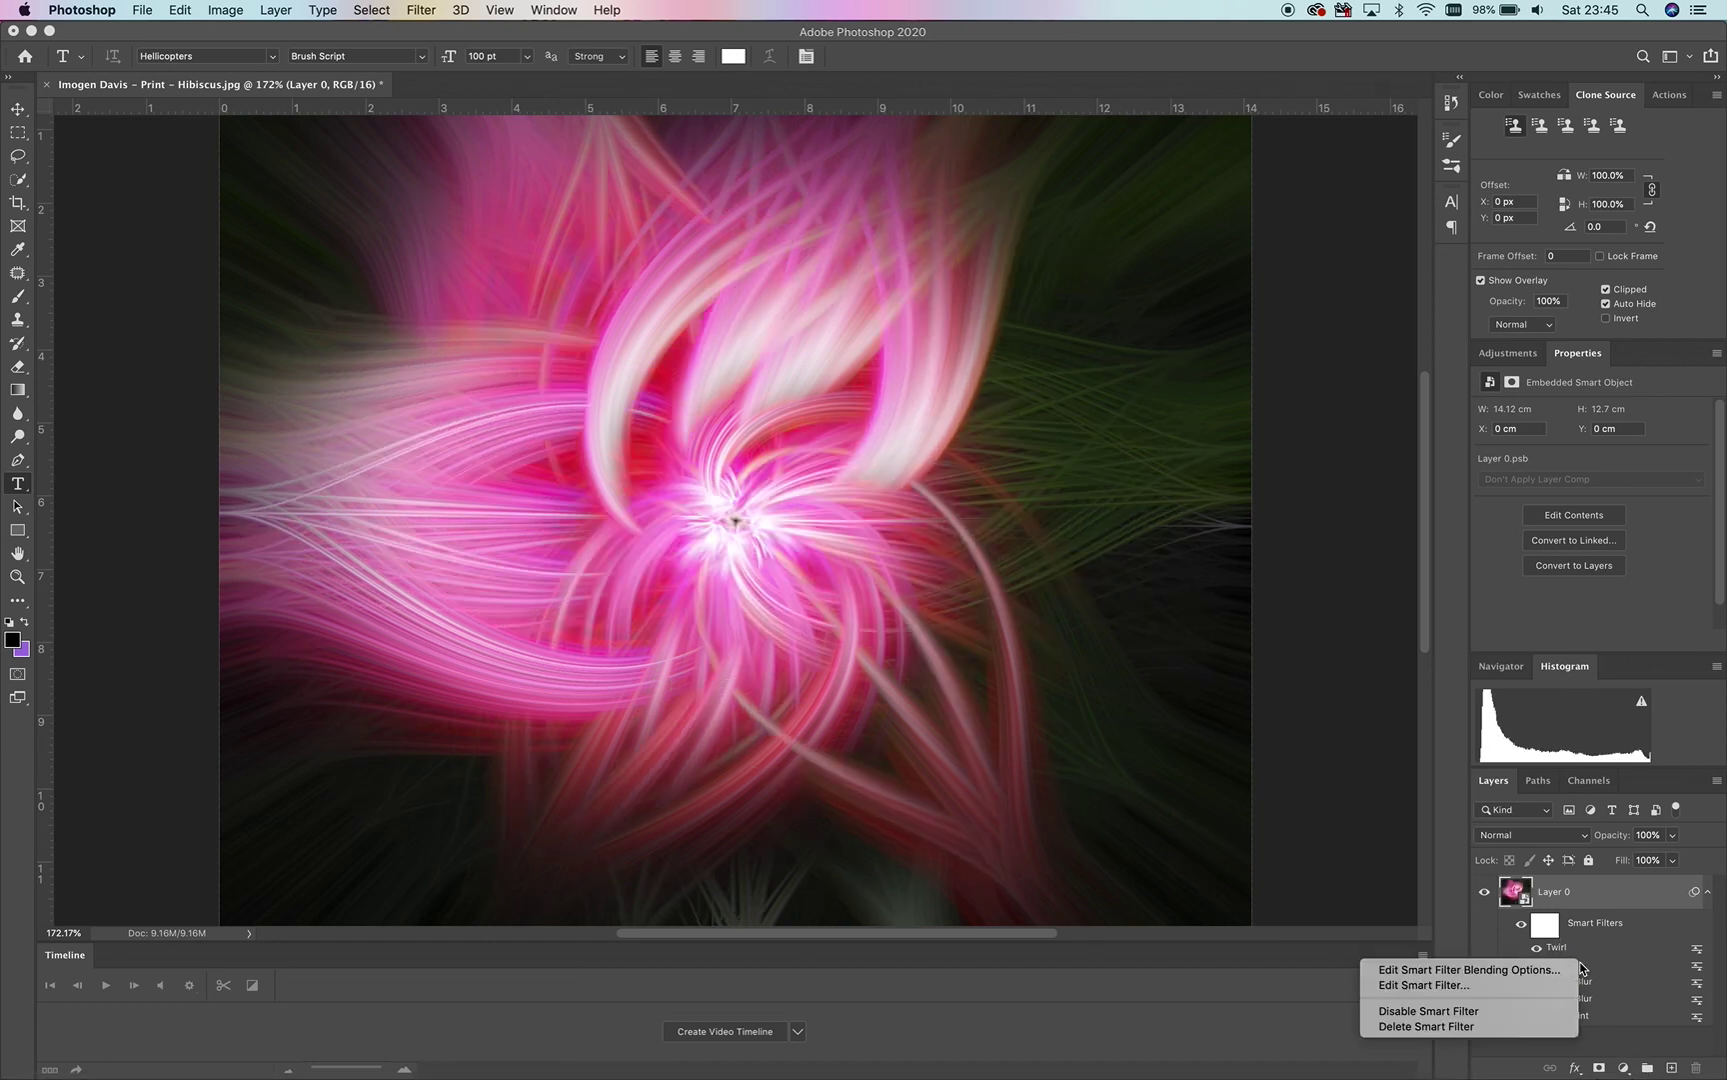
pyautogui.click(1522, 984)
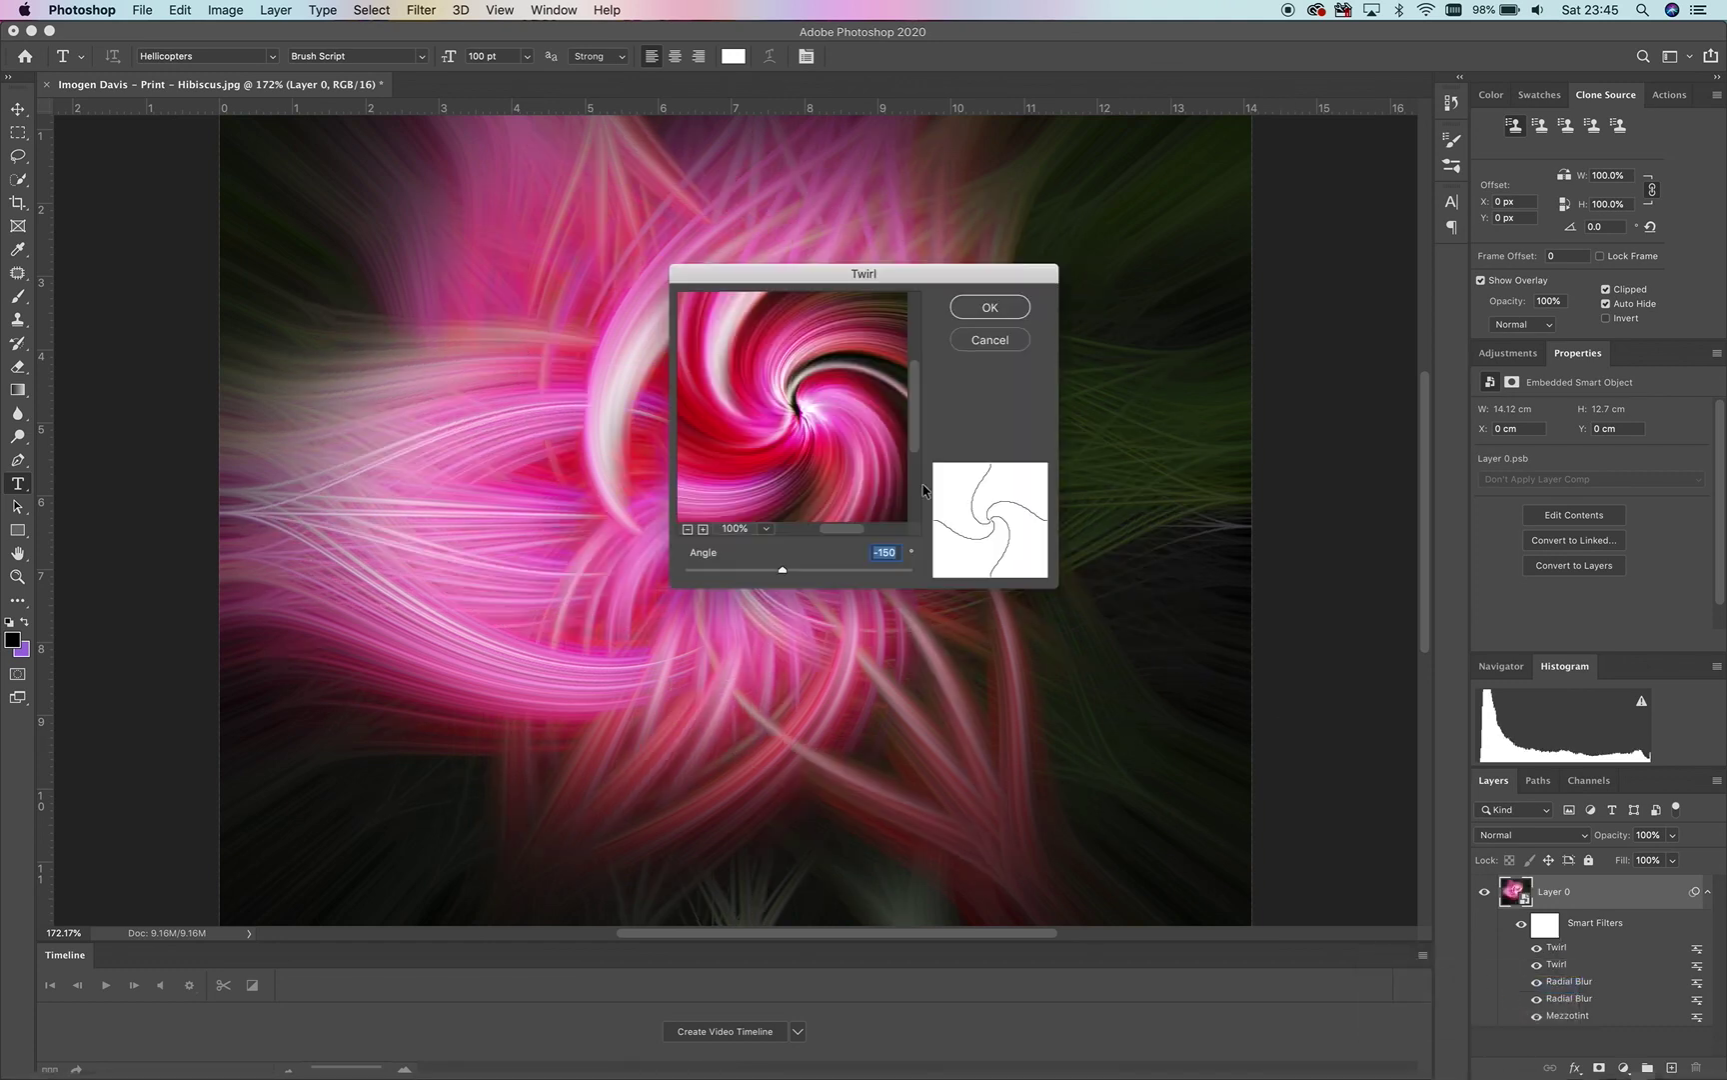
pyautogui.click(892, 553)
pyautogui.press('BackSpace')
pyautogui.press('BackSpace')
pyautogui.write('00')
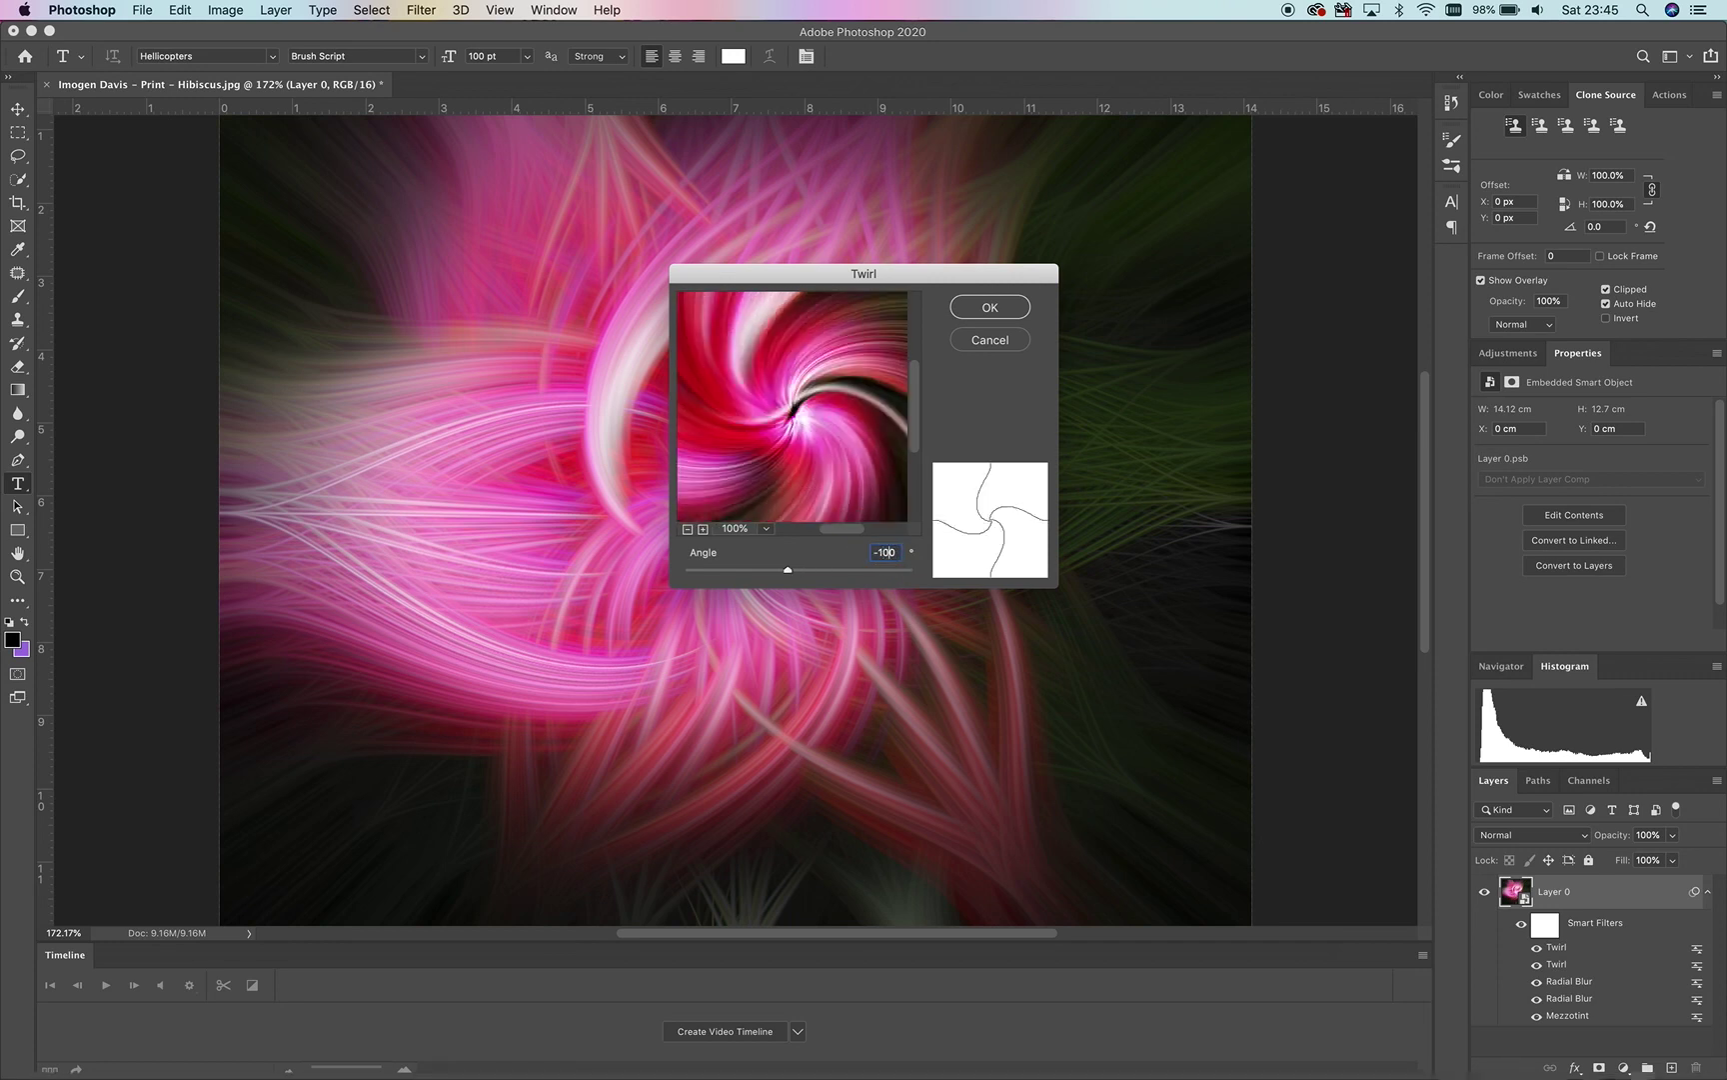
pyautogui.click(986, 309)
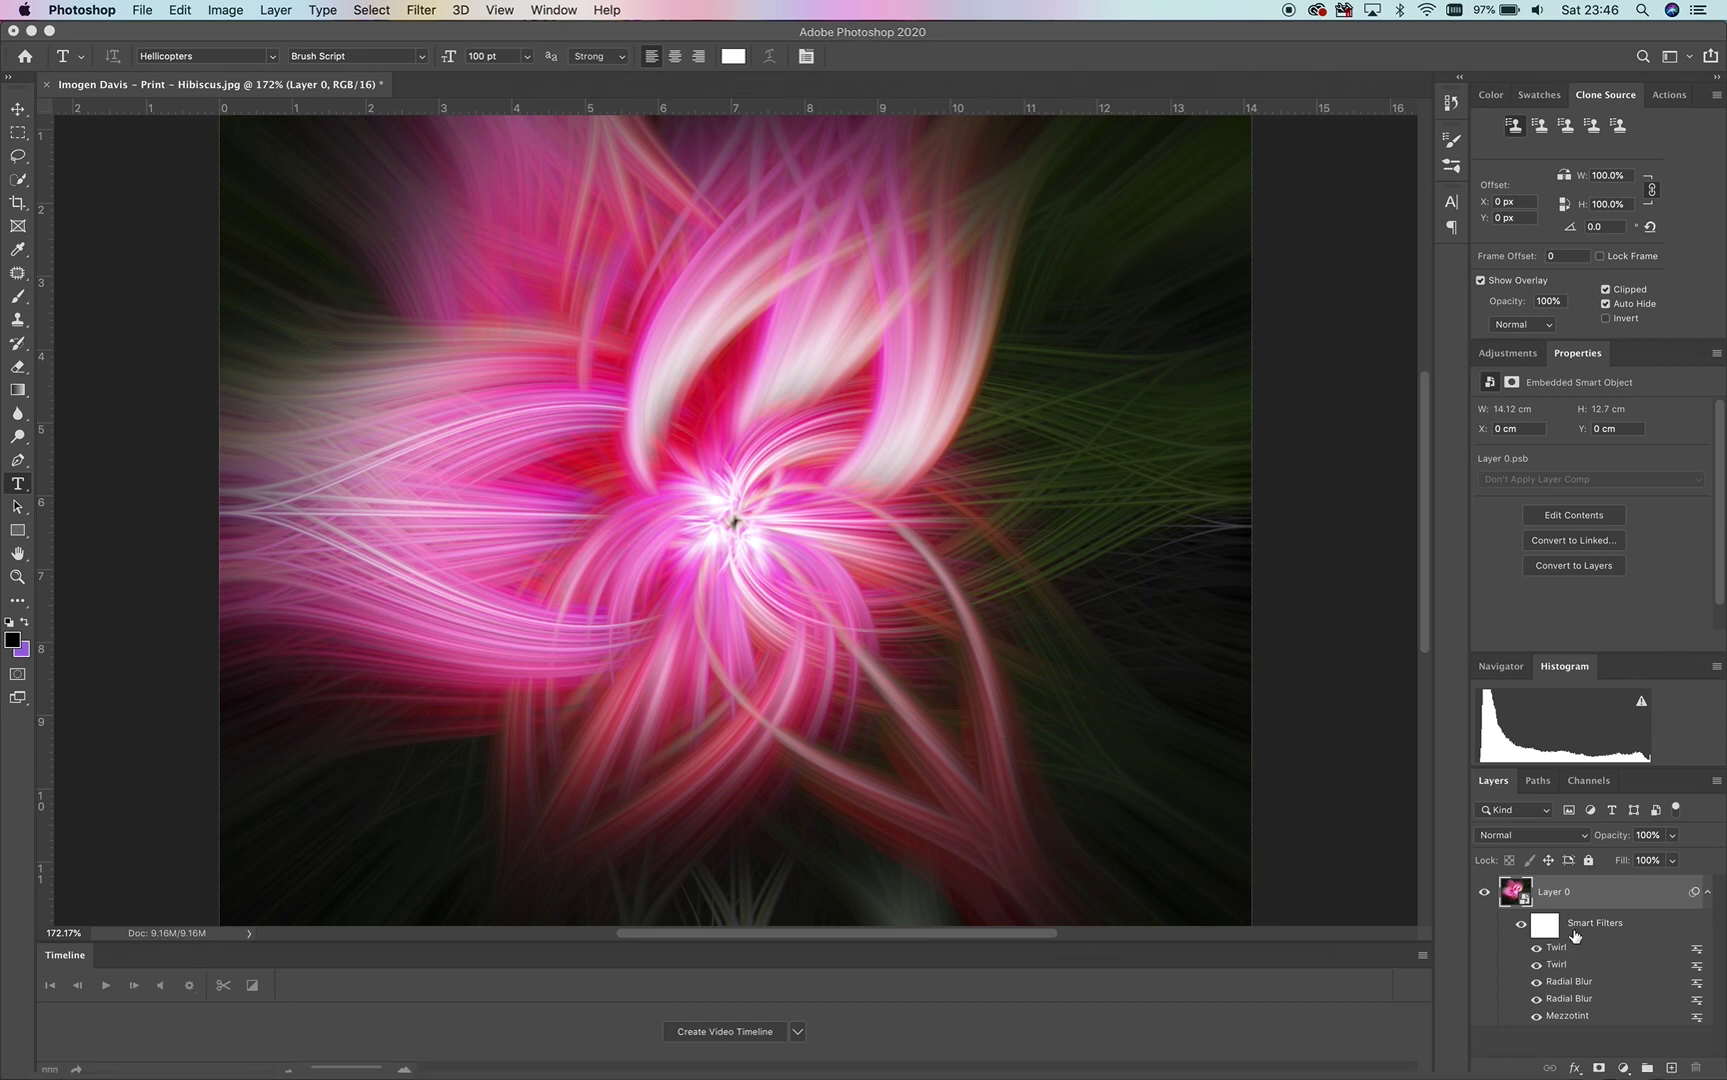
# Duplicate Layer 0 as Layer 0 copy and briefly view the m31-31-2.jpg reference.
pyautogui.rightClick(1589, 900)
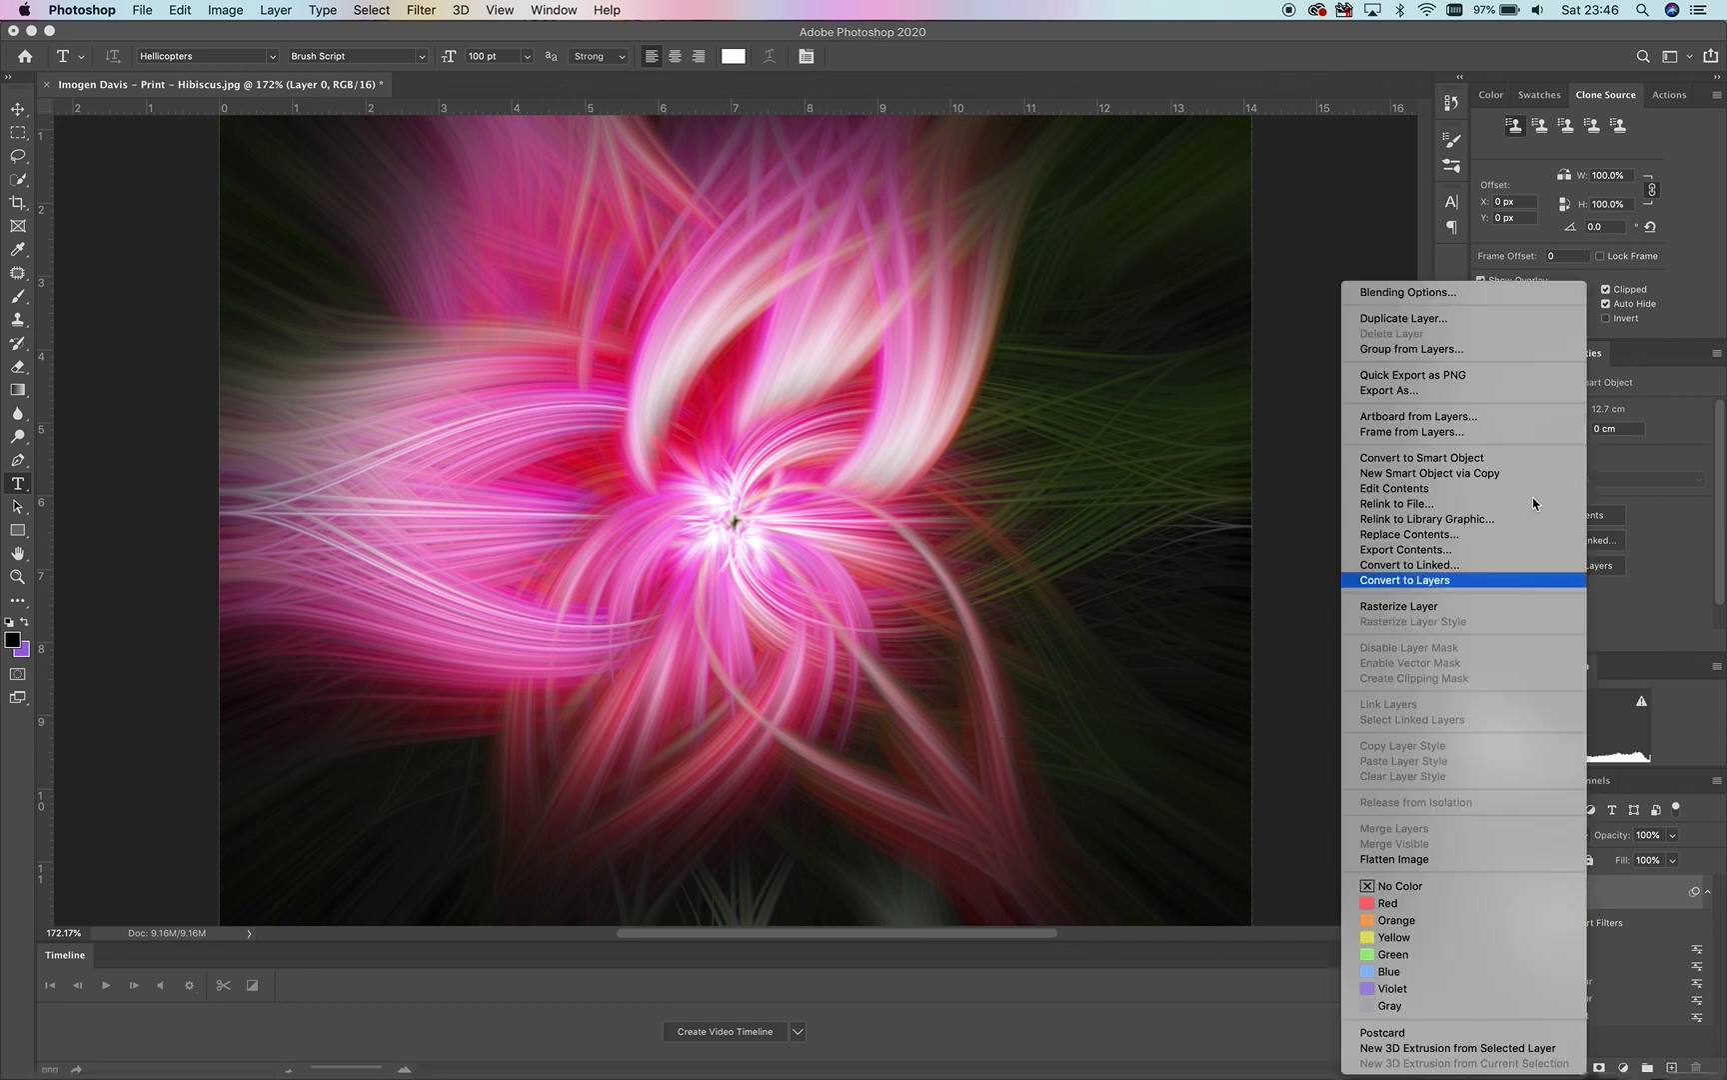
pyautogui.click(1481, 319)
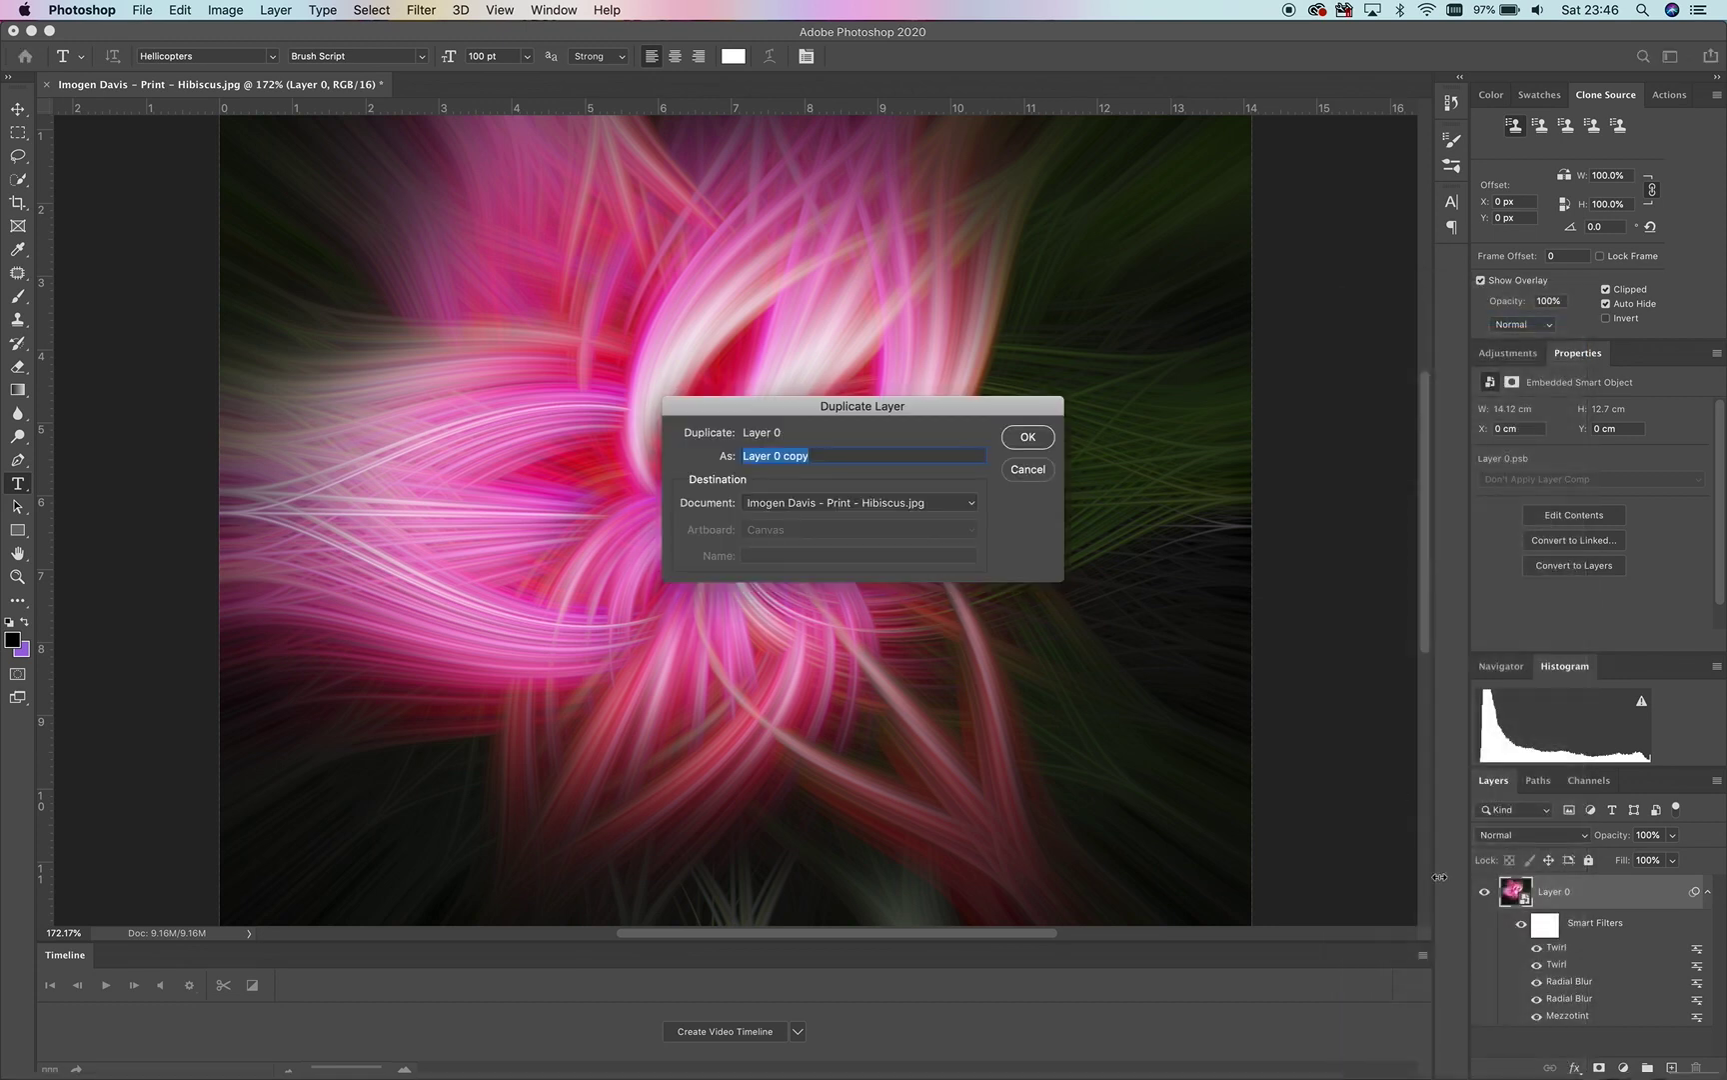
pyautogui.click(1021, 441)
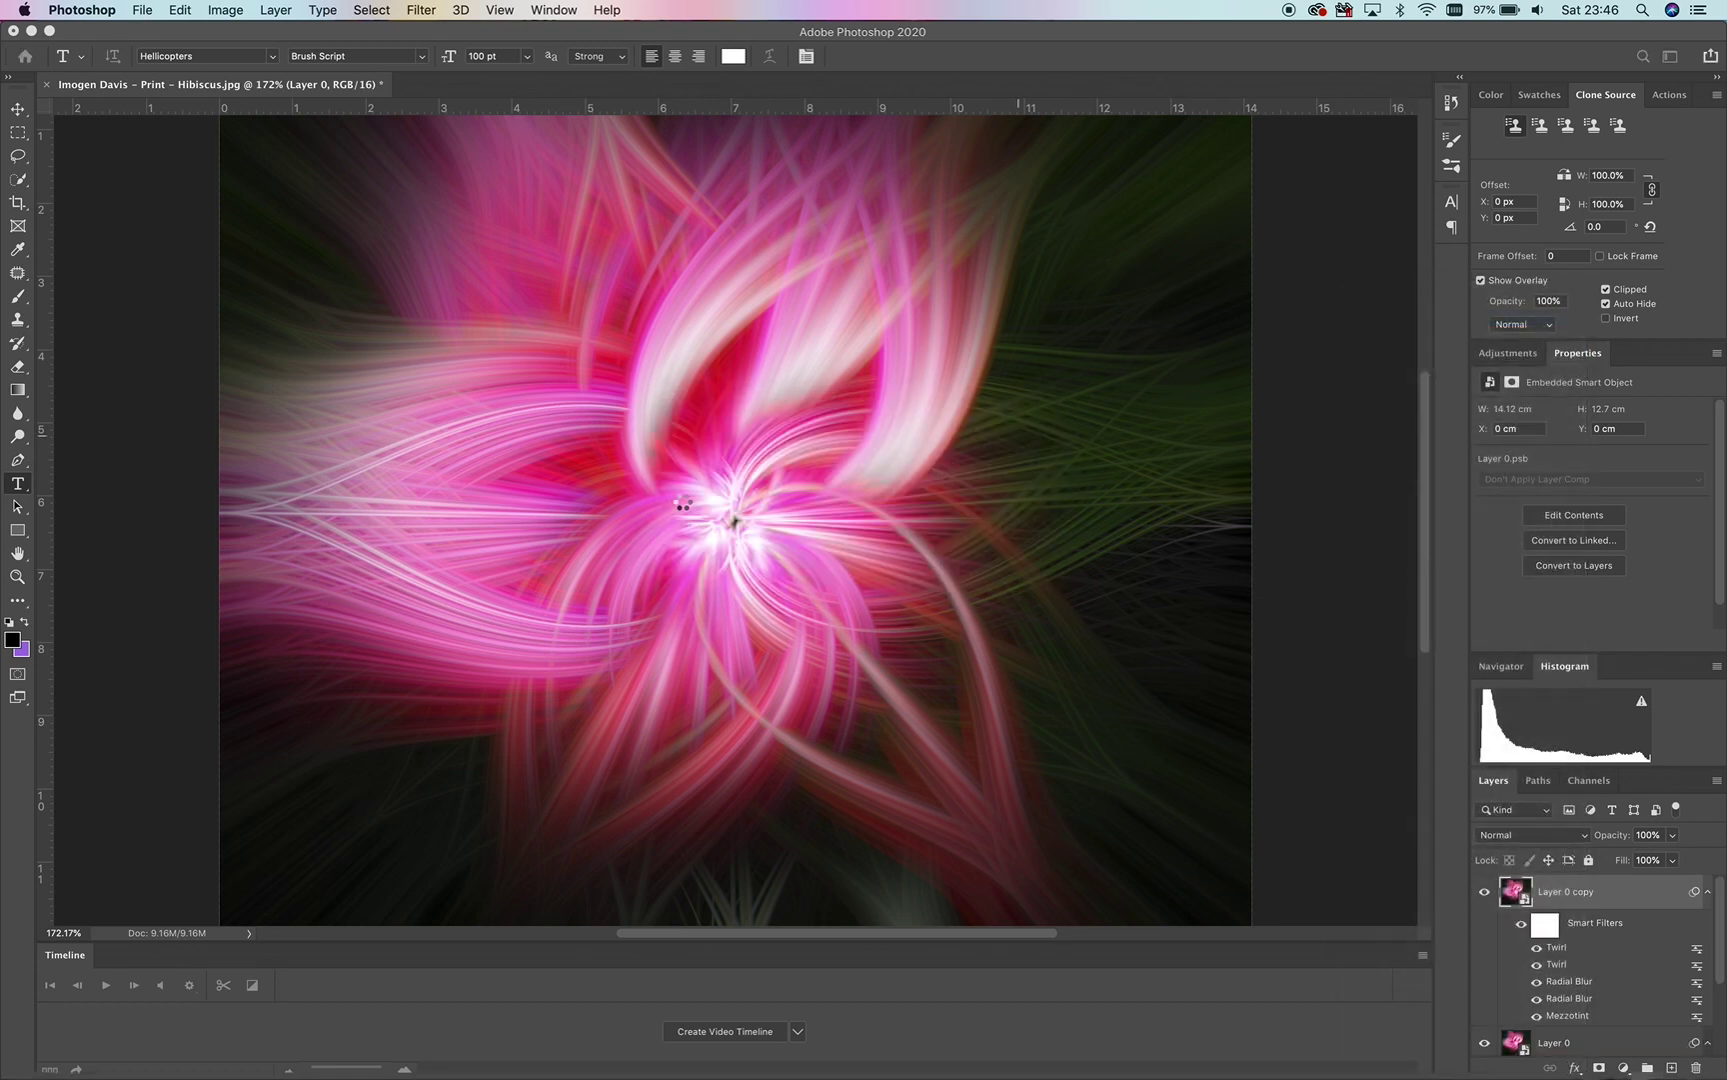
pyautogui.moveTo(1448, 1072)
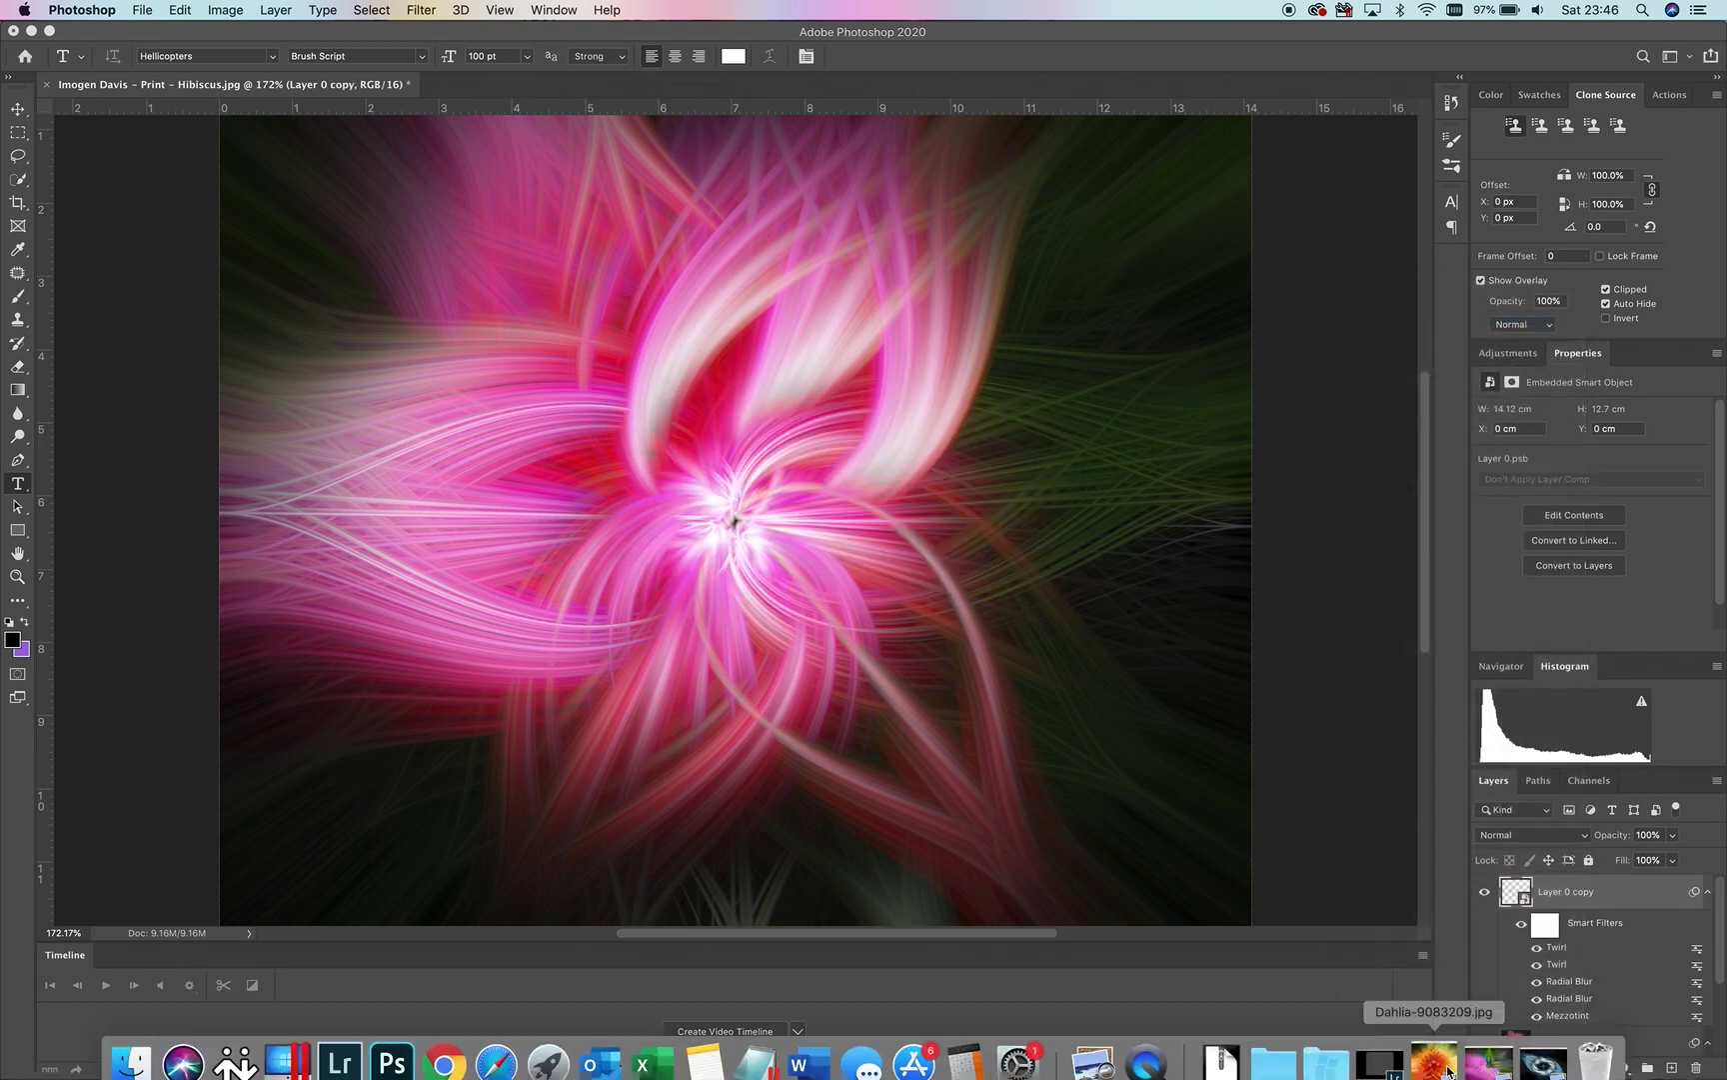
pyautogui.click(1538, 1045)
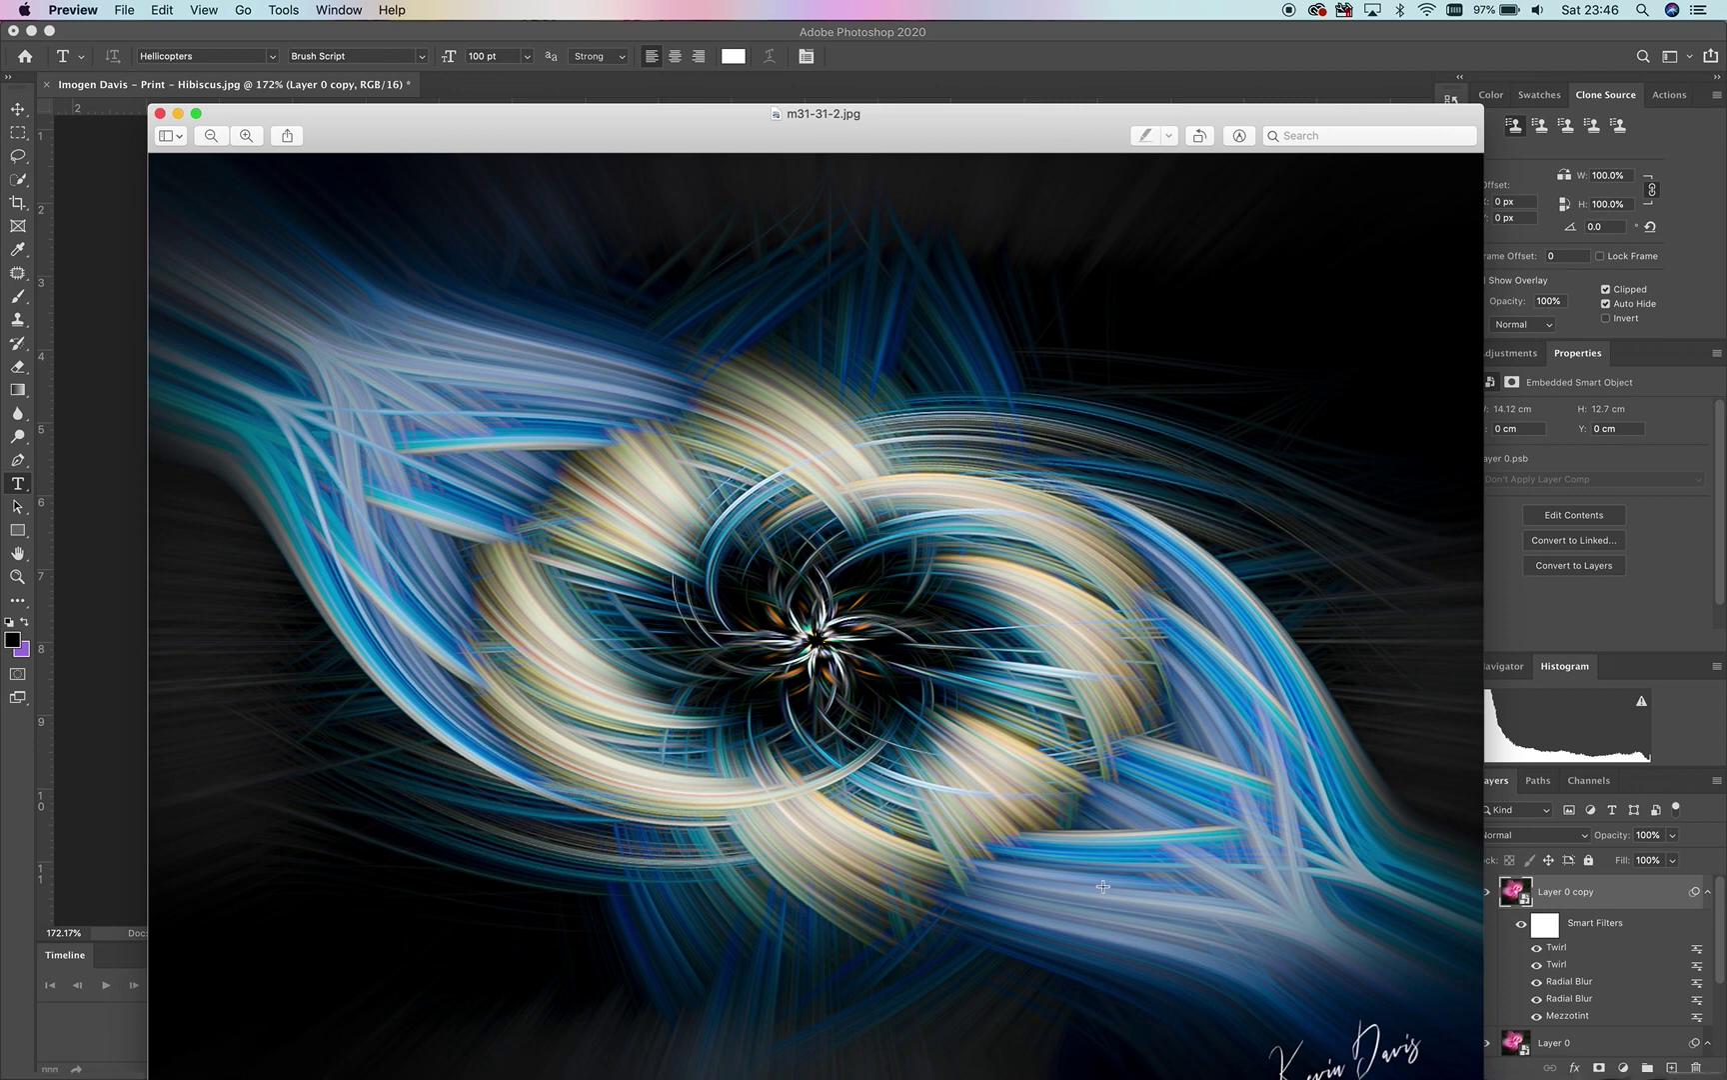
pyautogui.click(178, 113)
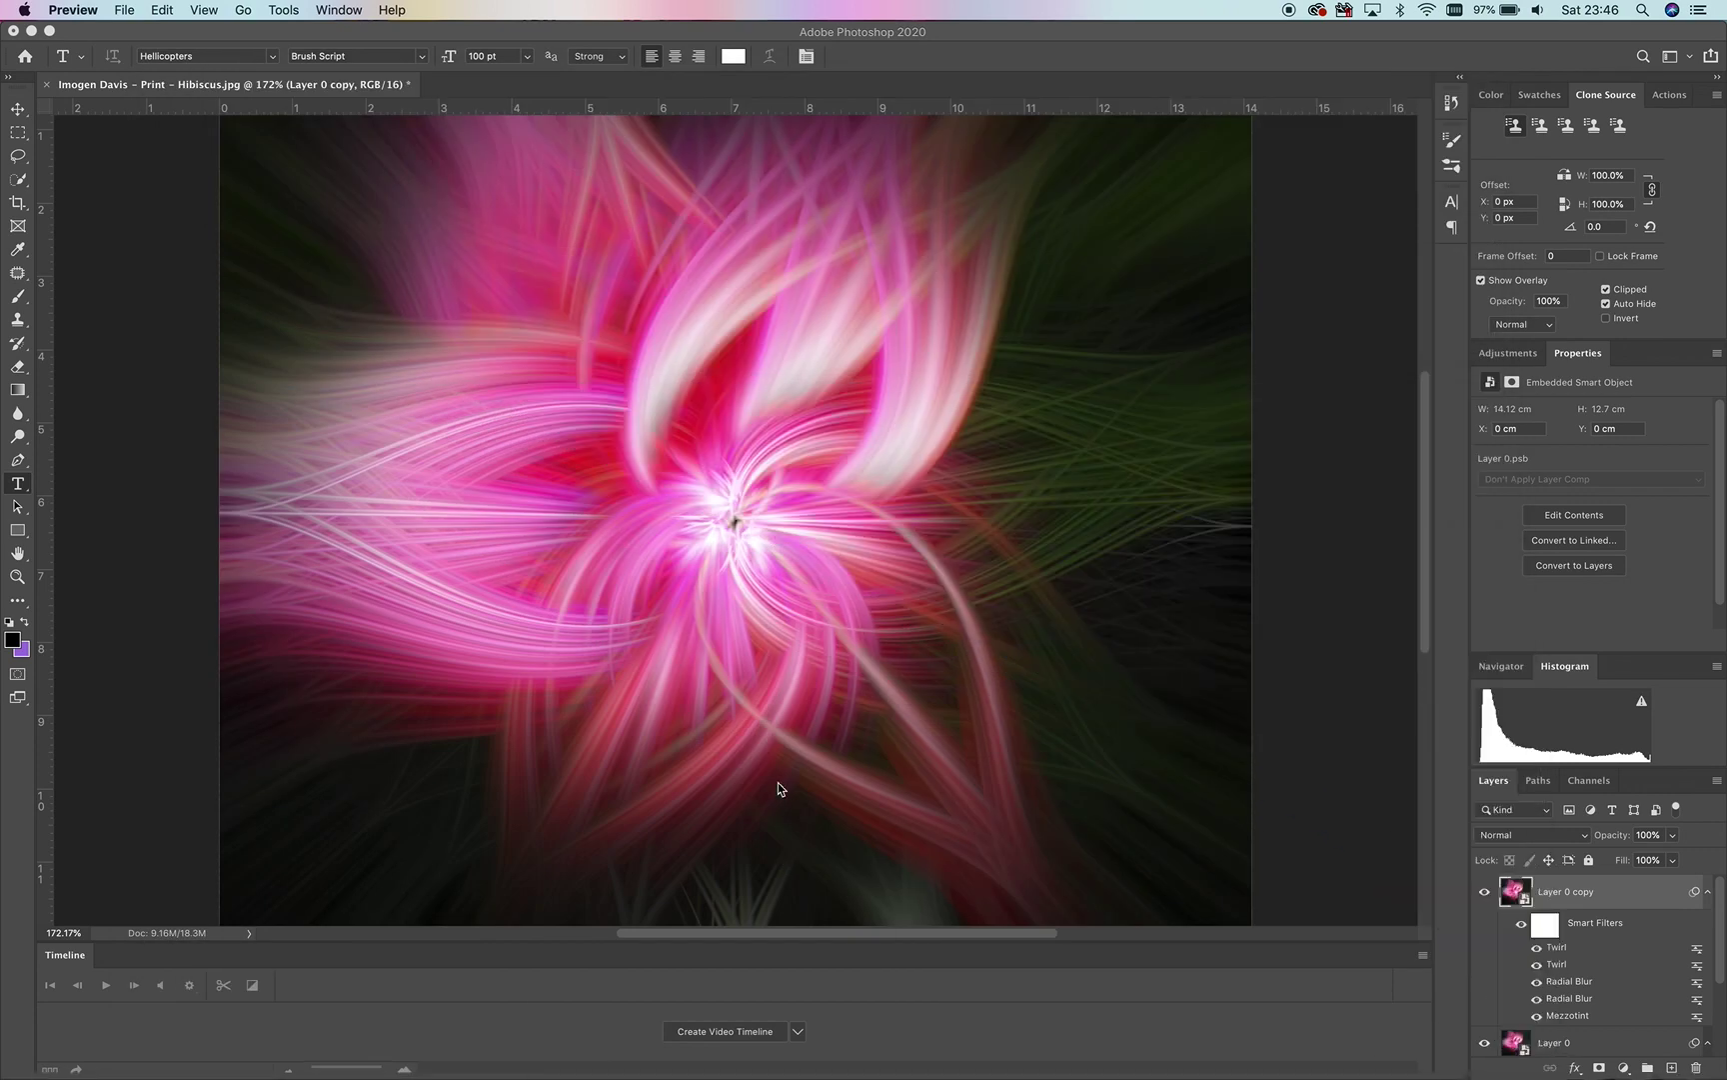
# Start Free Transform (Cmd+T) on Layer 0 copy.
pyautogui.rightClick(1587, 893)
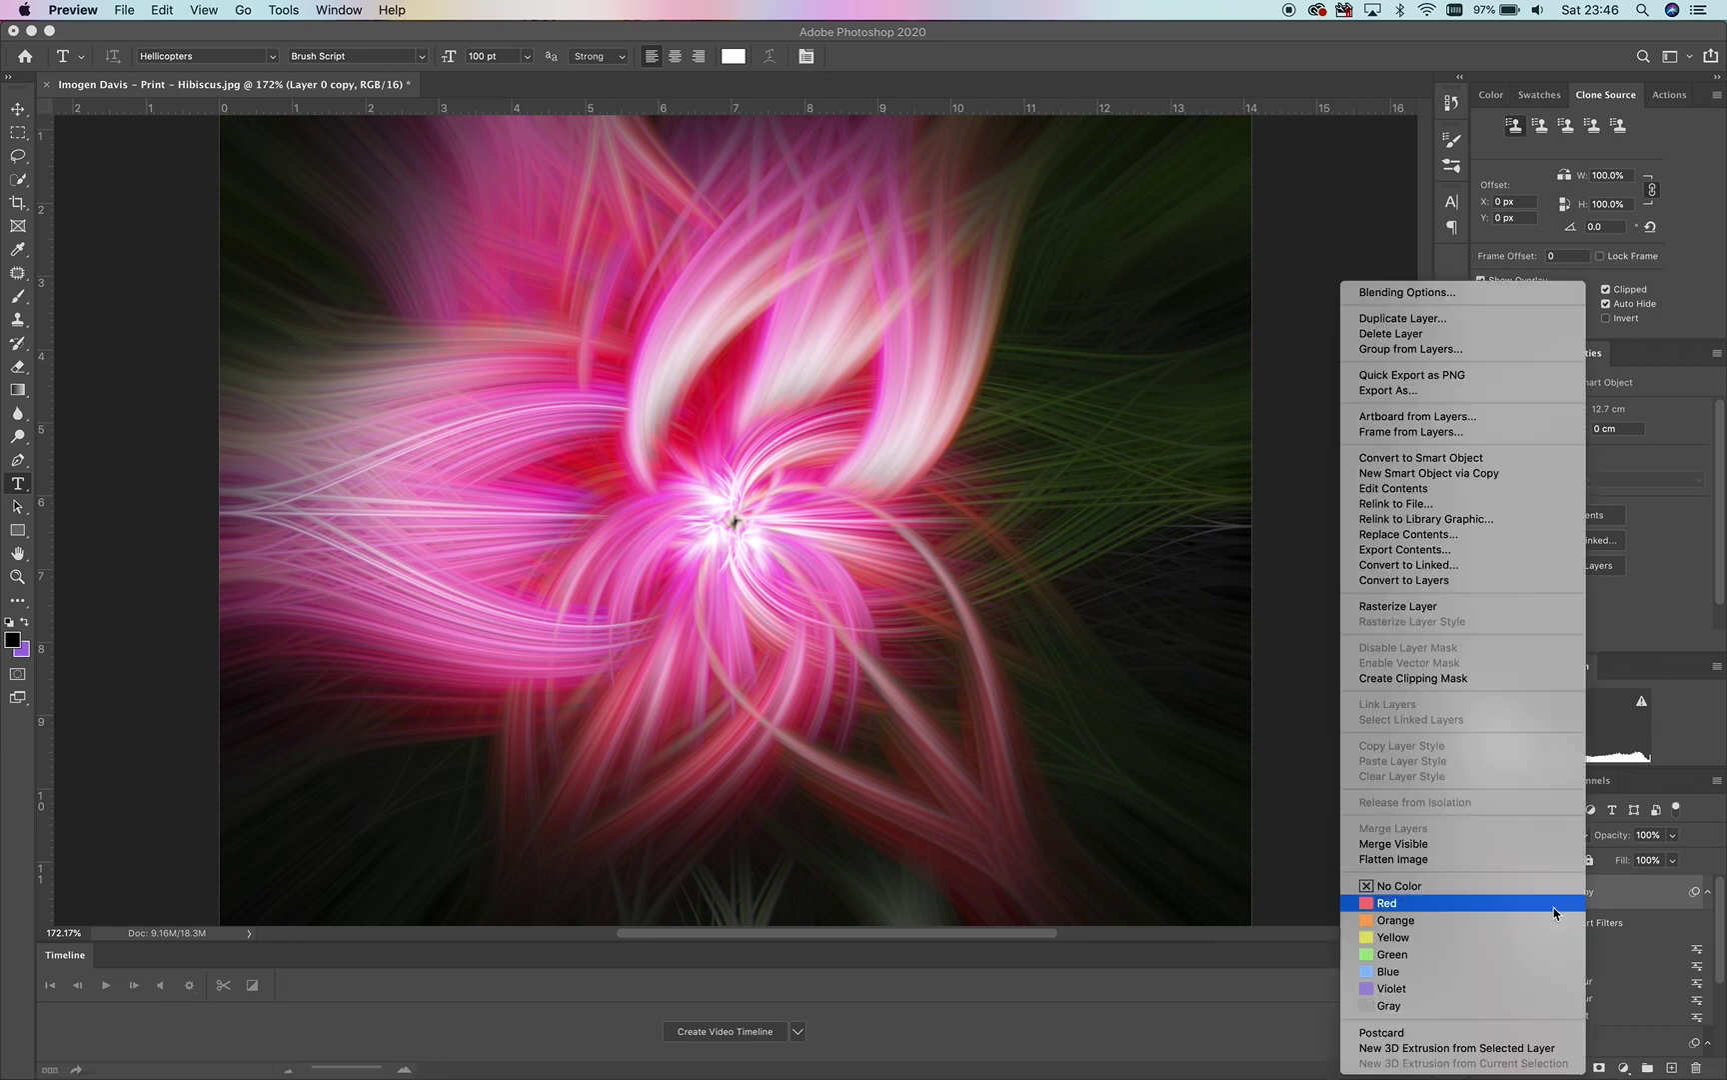
pyautogui.click(920, 485)
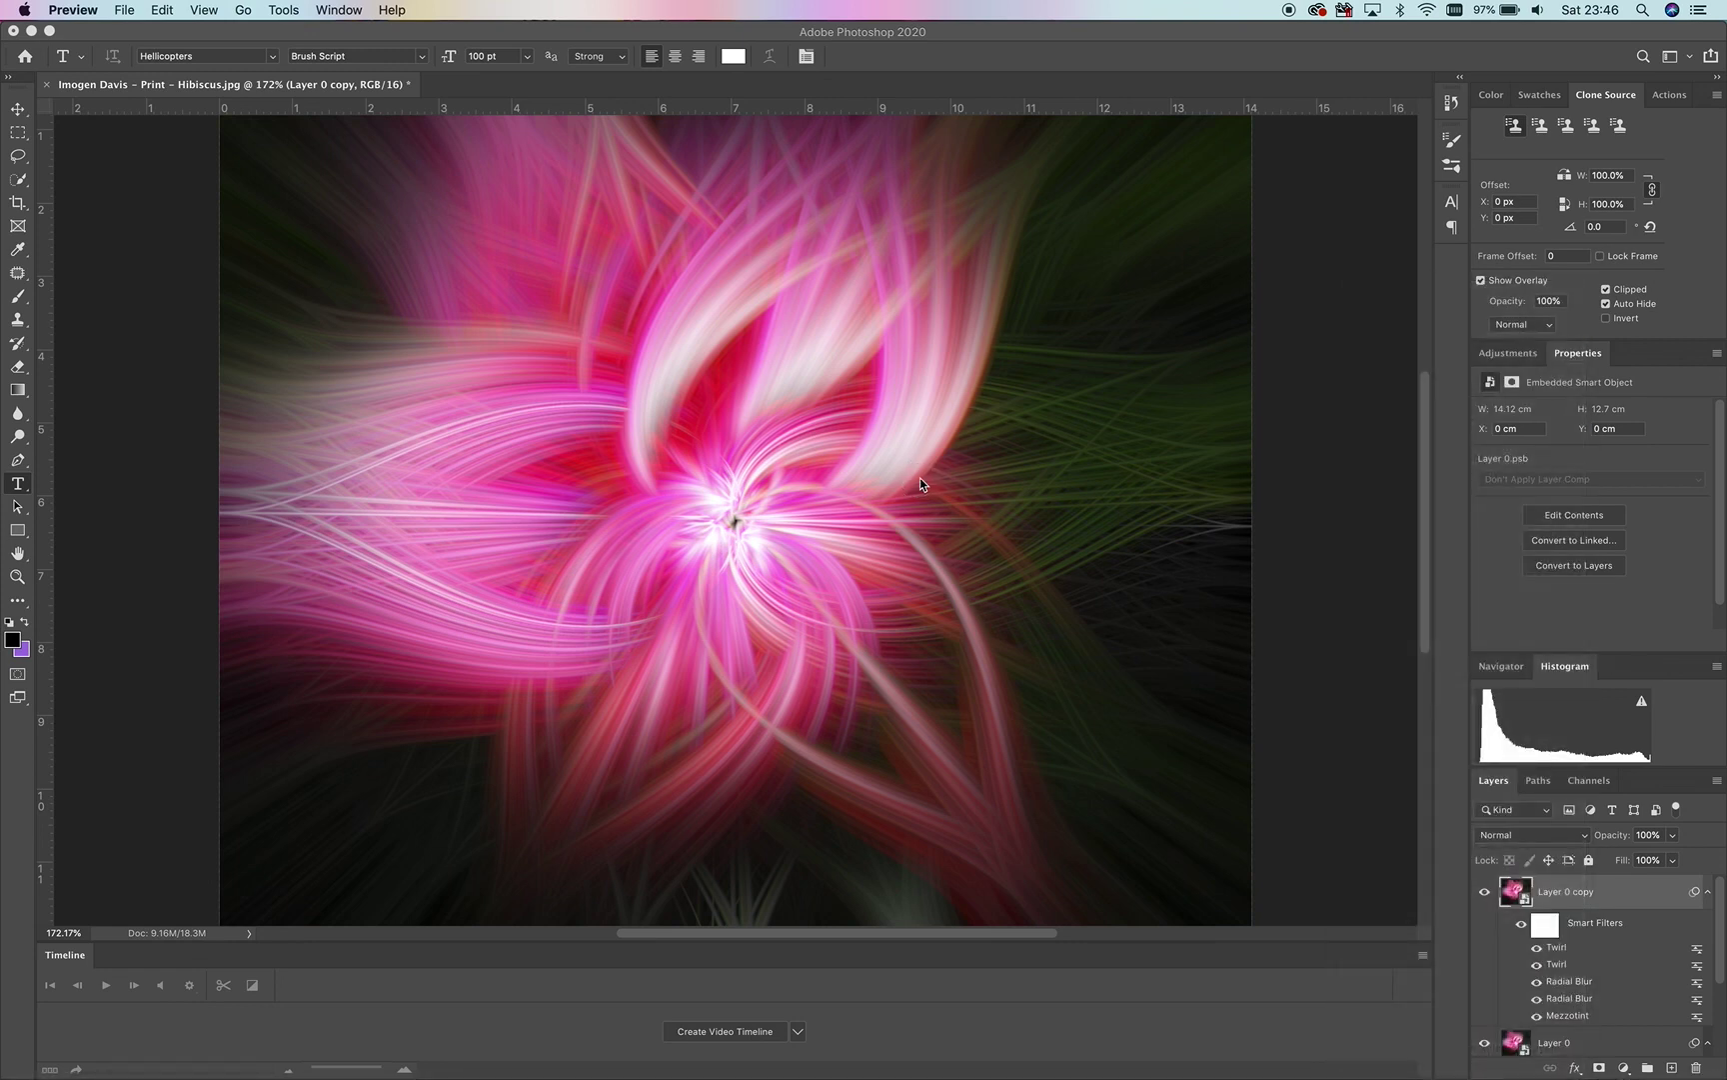
pyautogui.click(1567, 903)
pyautogui.press('super+t')
# Rotate Layer 0 copy about 180° in Free Transform and commit it.
pyautogui.click(1021, 396)
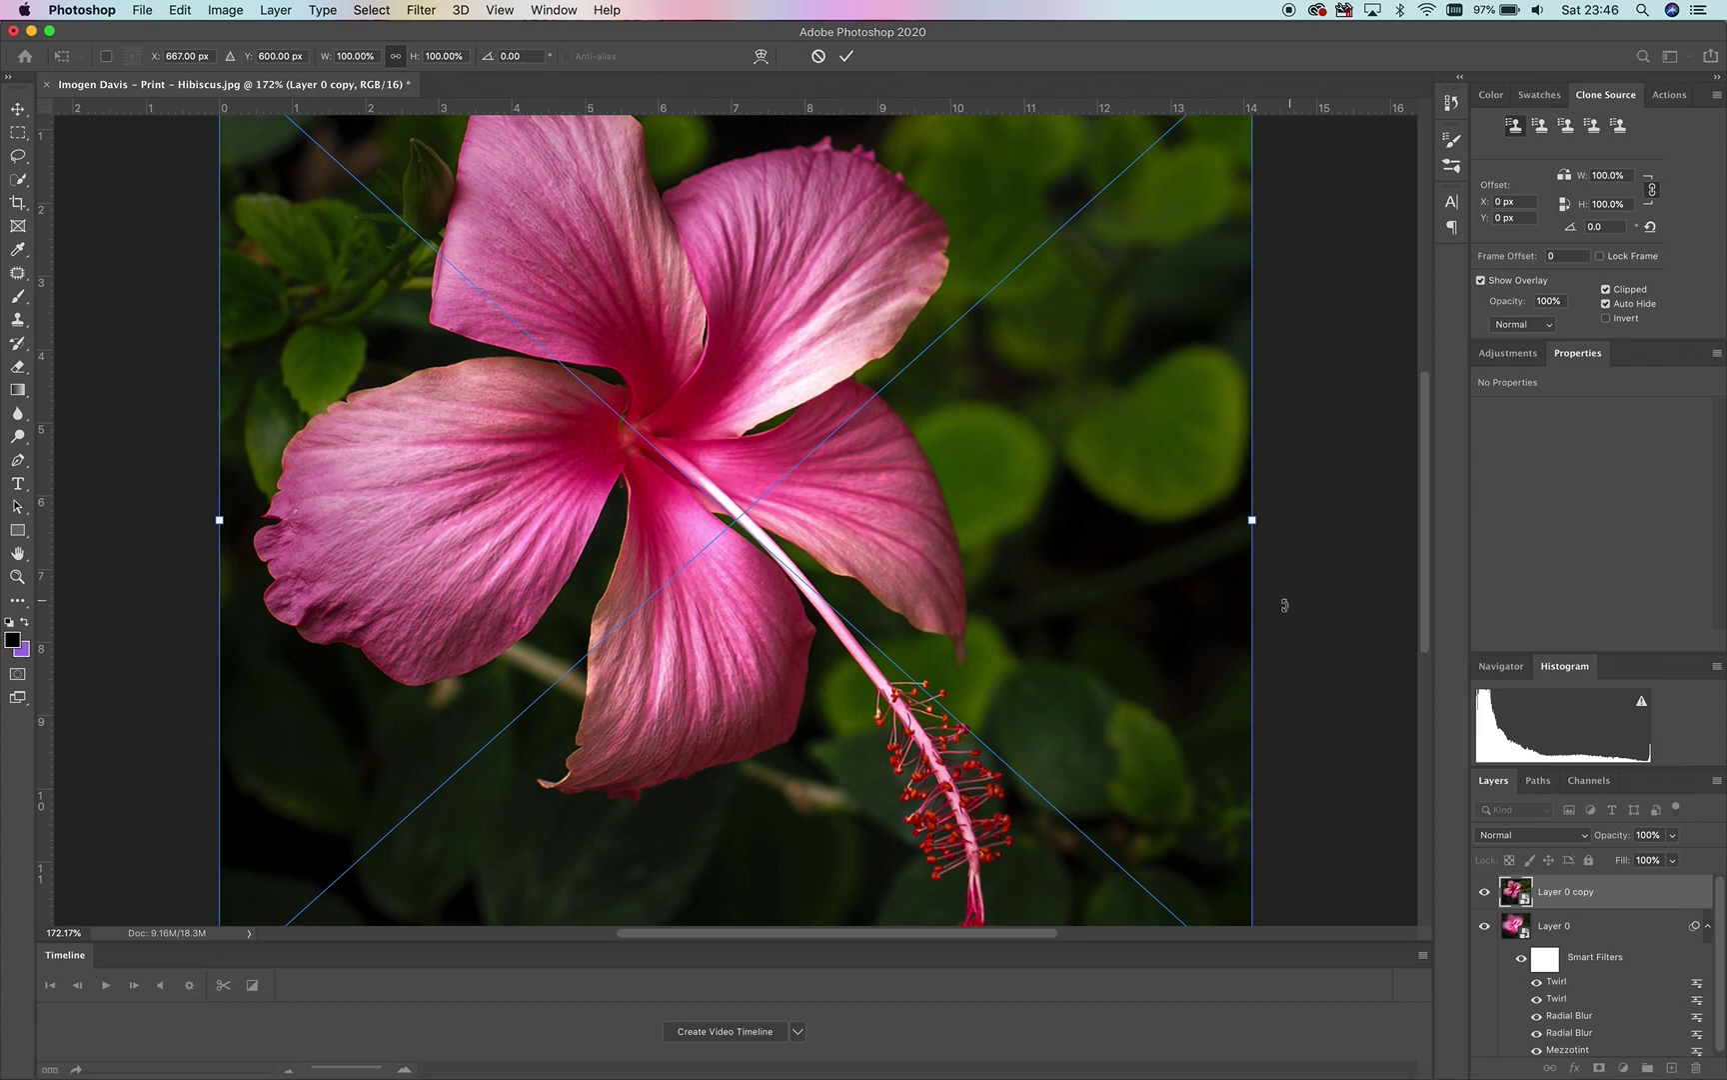
pyautogui.moveTo(1309, 599); pyautogui.dragTo(221, 399)
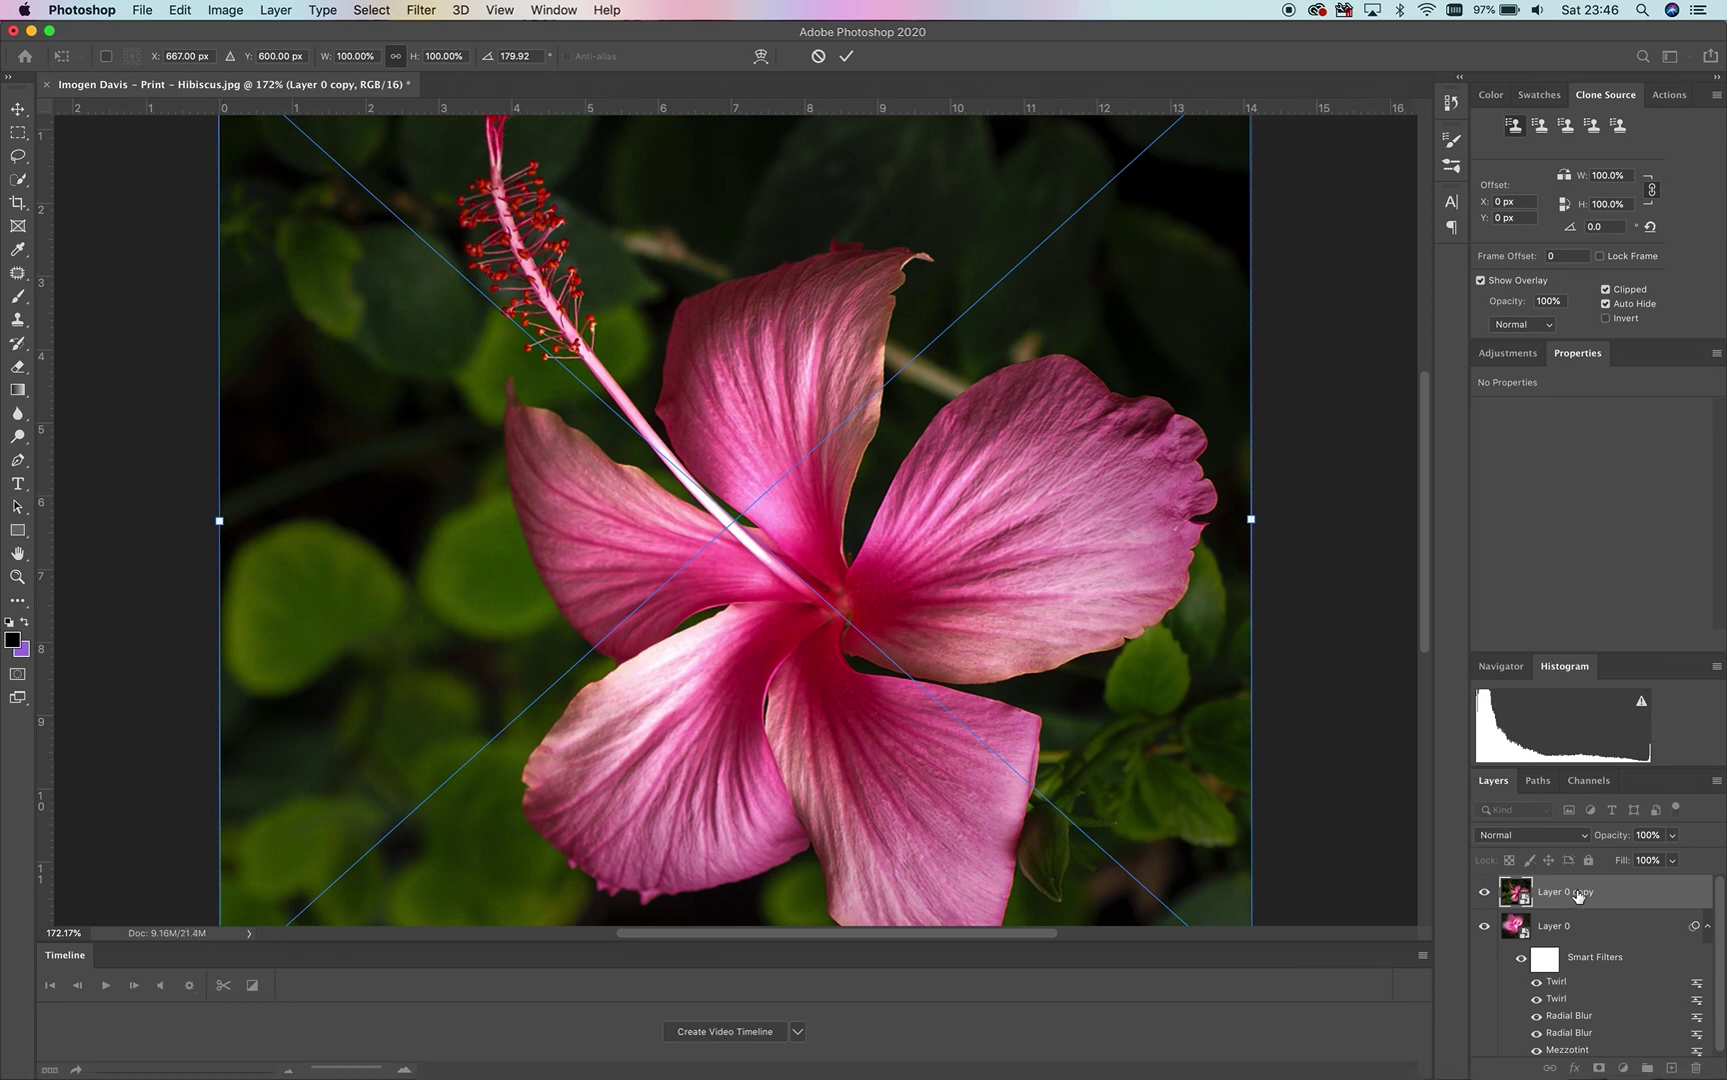
pyautogui.press('t')
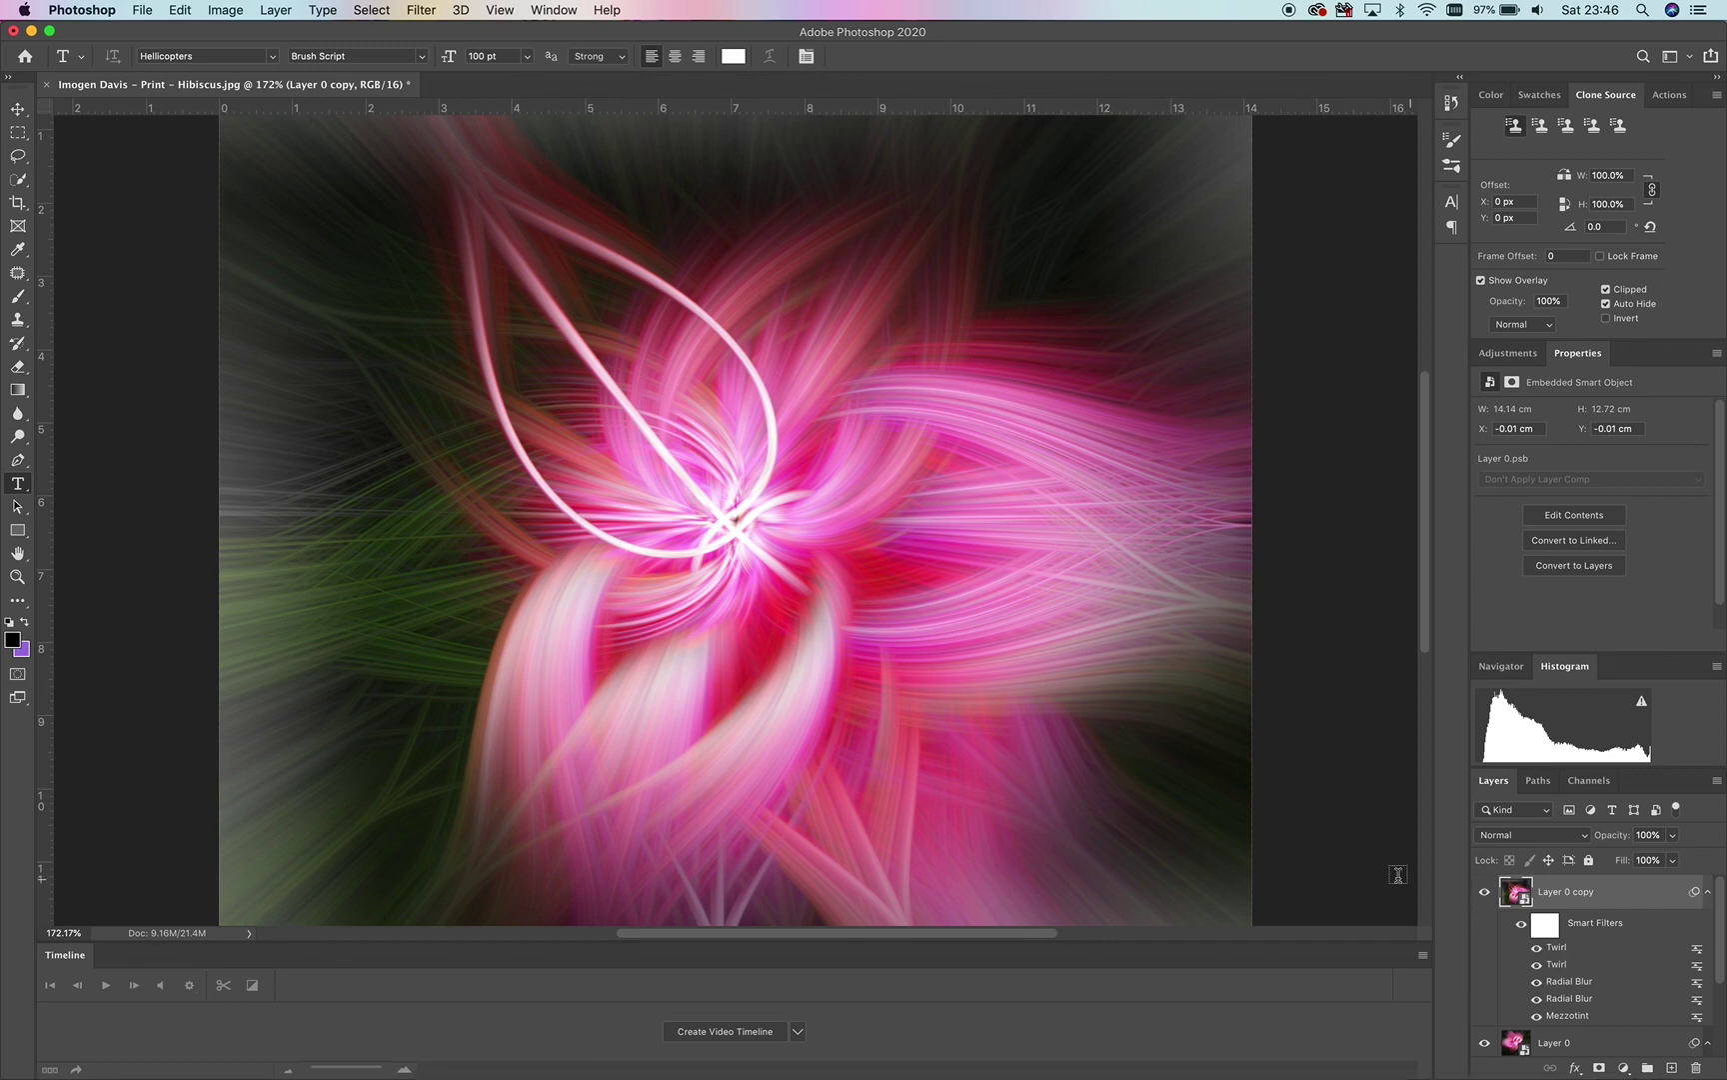
pyautogui.click(1561, 836)
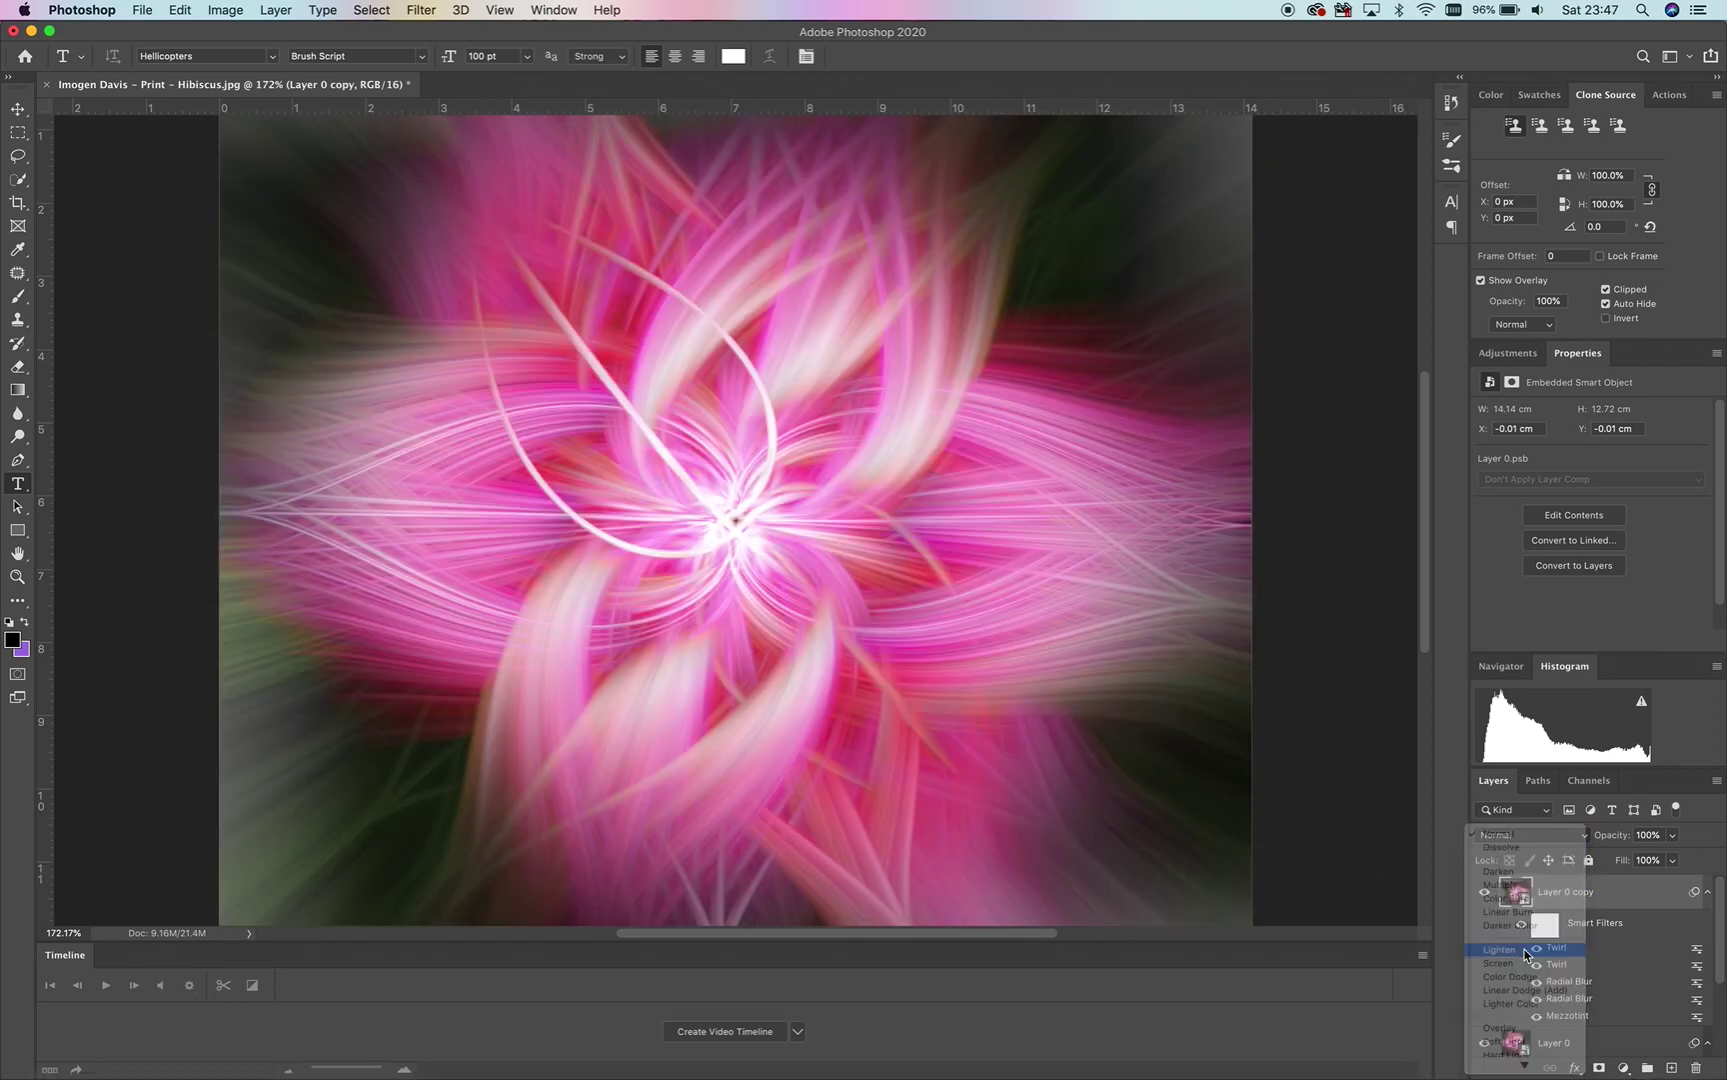
pyautogui.click(1526, 955)
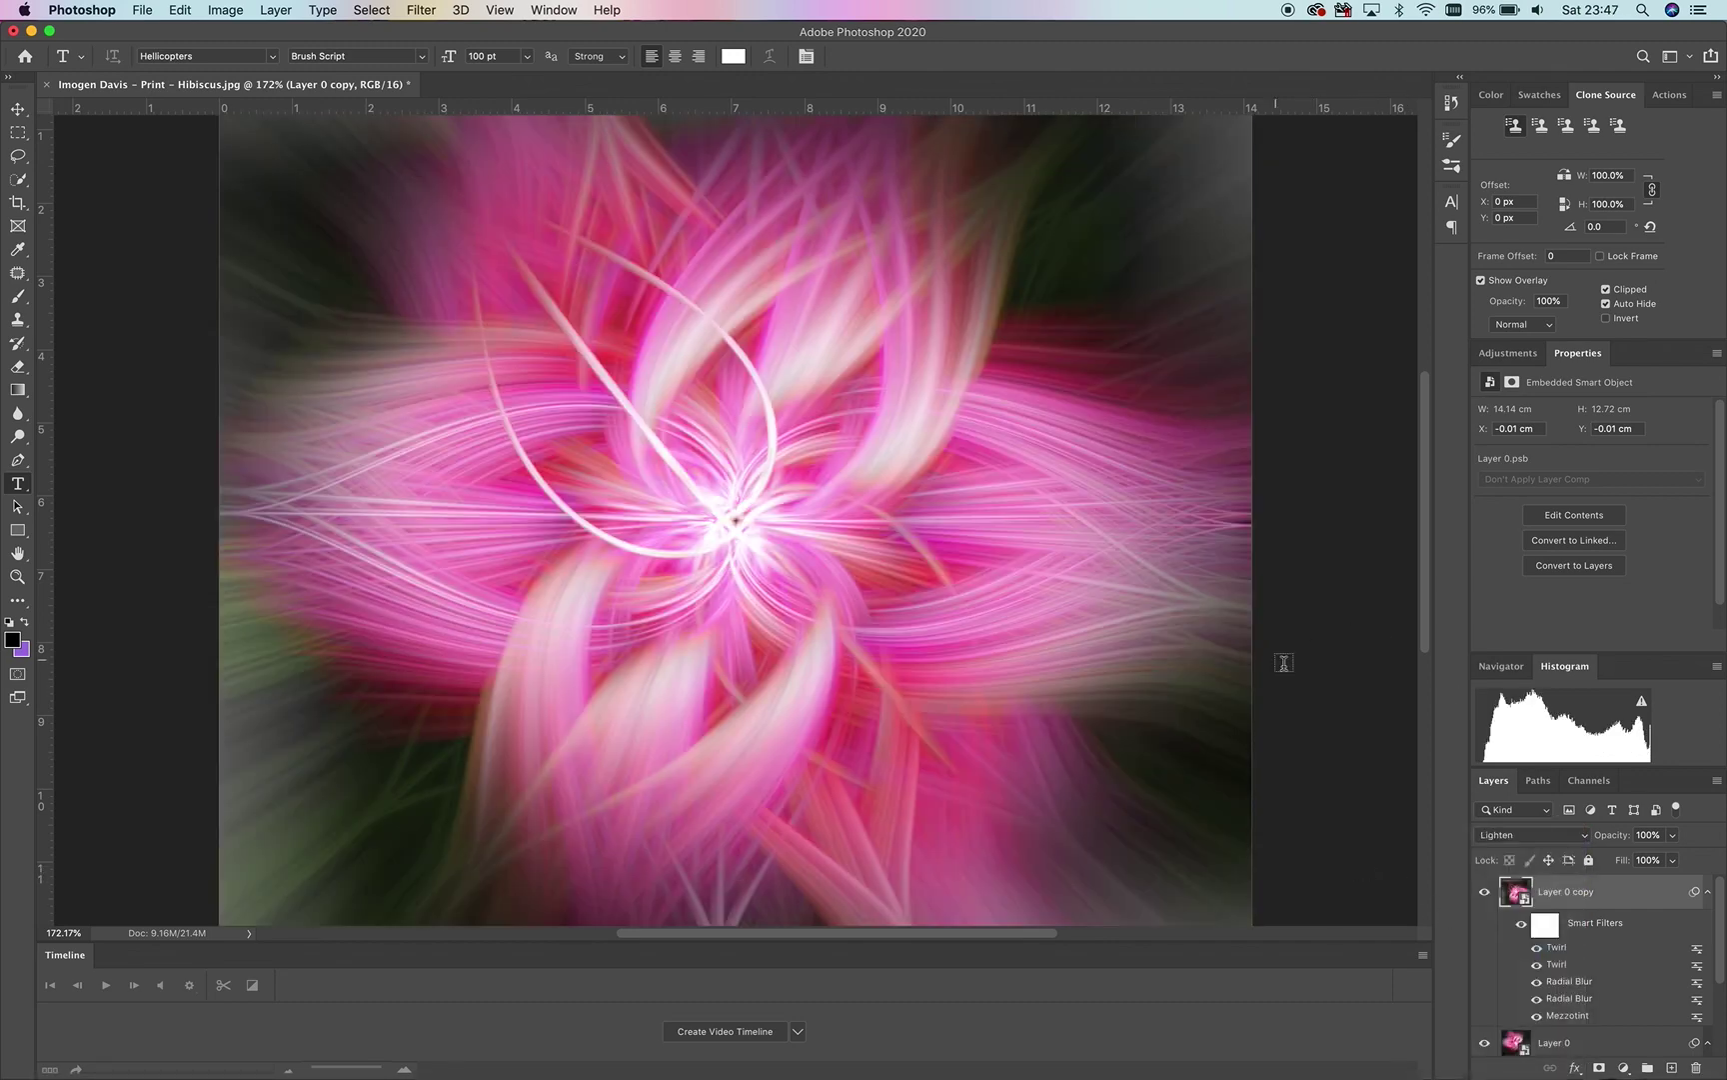
pyautogui.scroll(-3, 869, 500)
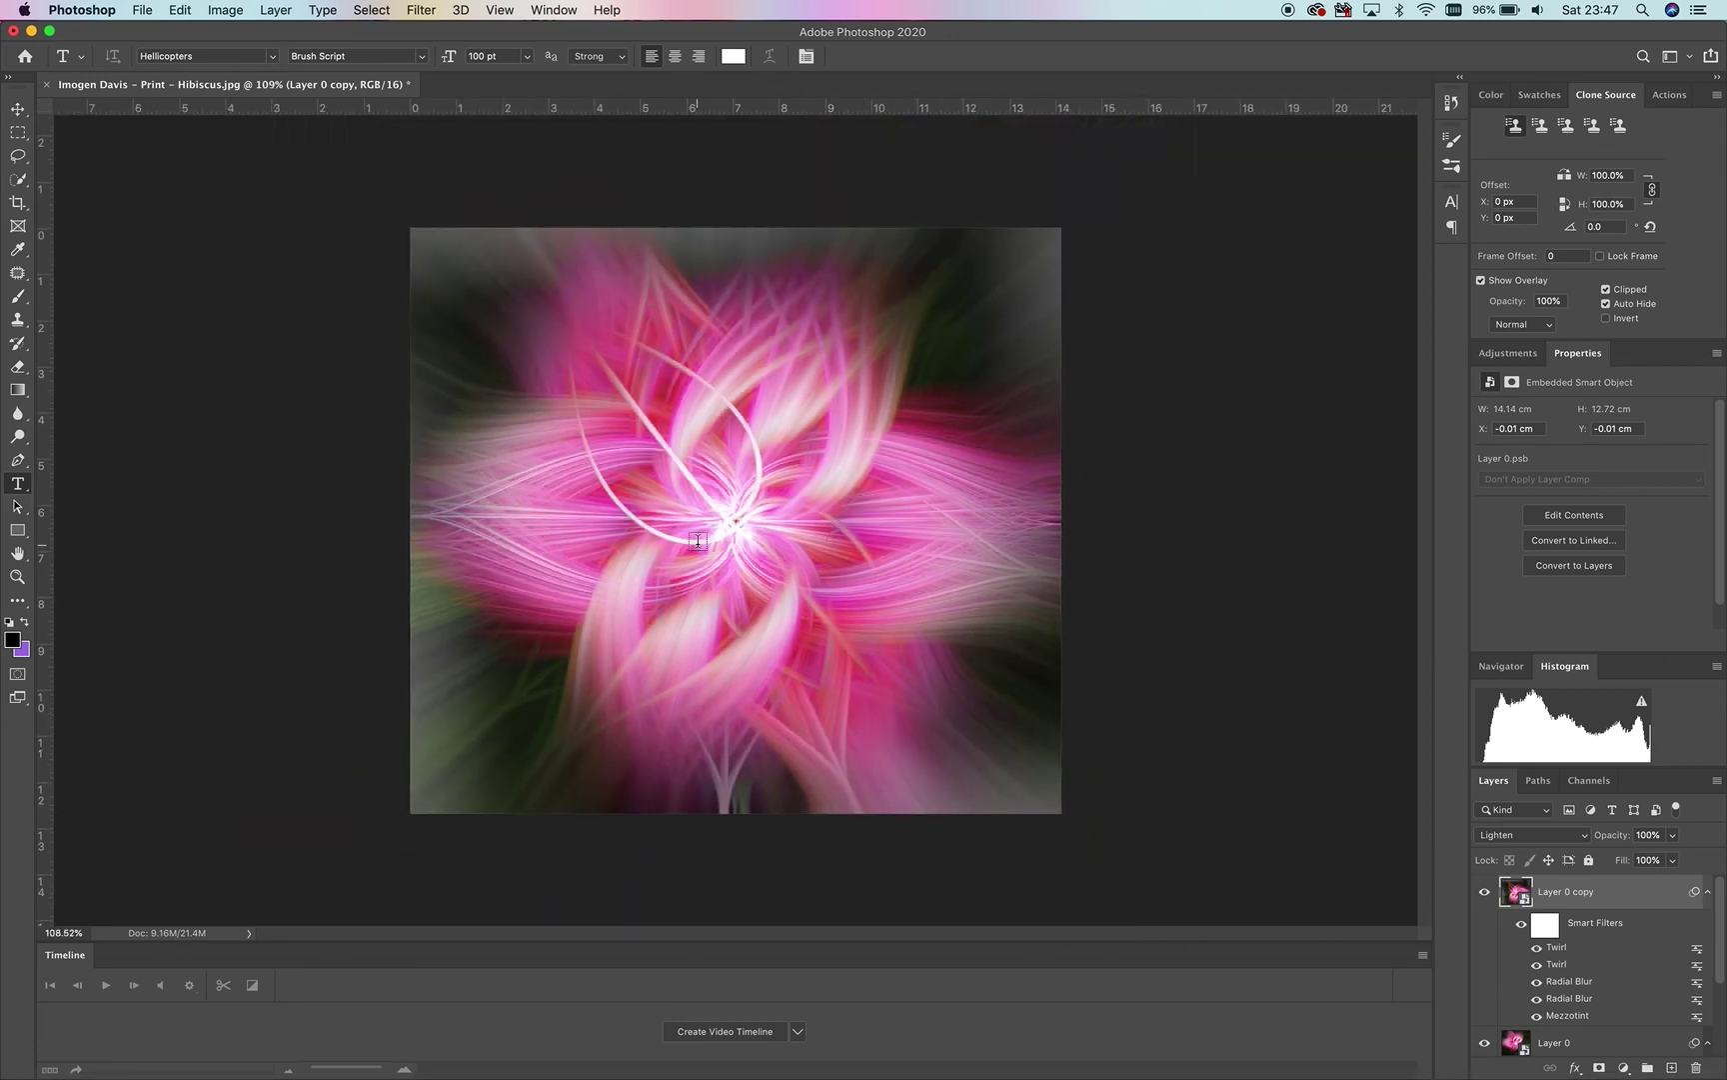
pyautogui.scroll(2, 696, 541)
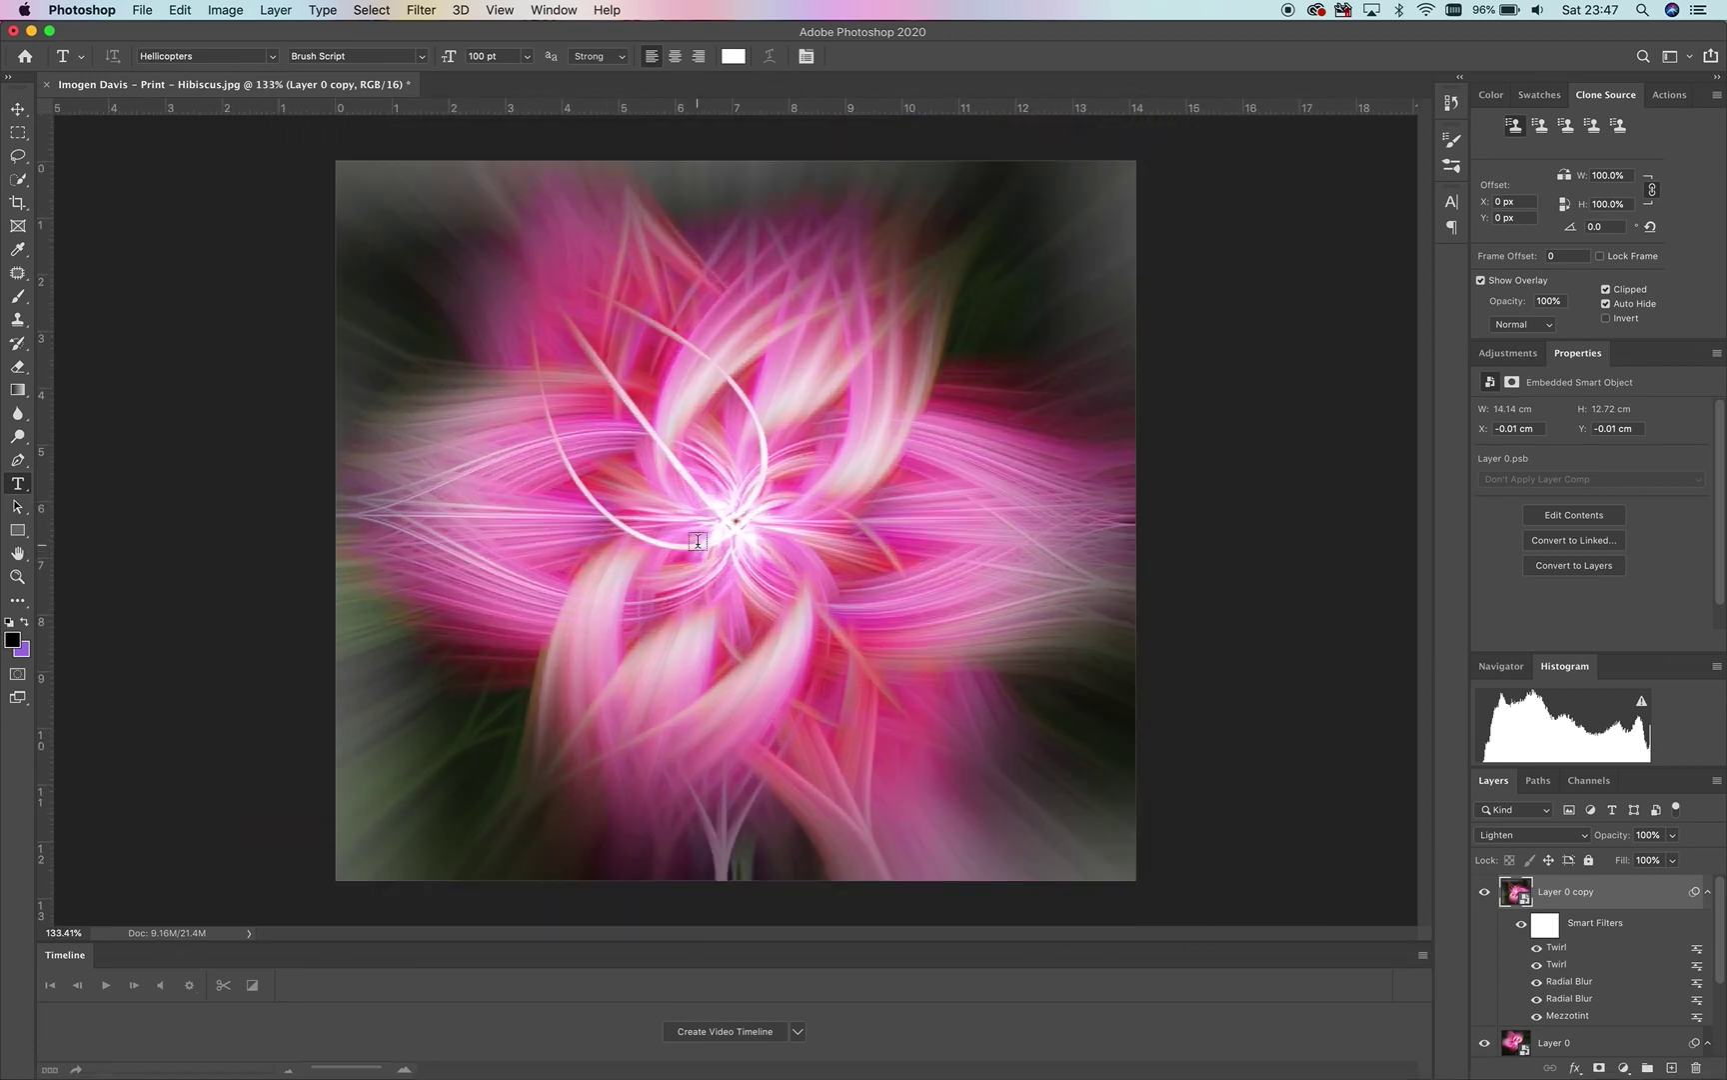
pyautogui.click(1483, 893)
pyautogui.click(1481, 895)
pyautogui.click(1482, 895)
pyautogui.click(1481, 895)
# Export As a 1334×1200 JPG at 100% with embedded colour profile into the Twirls folder.
pyautogui.click(147, 17)
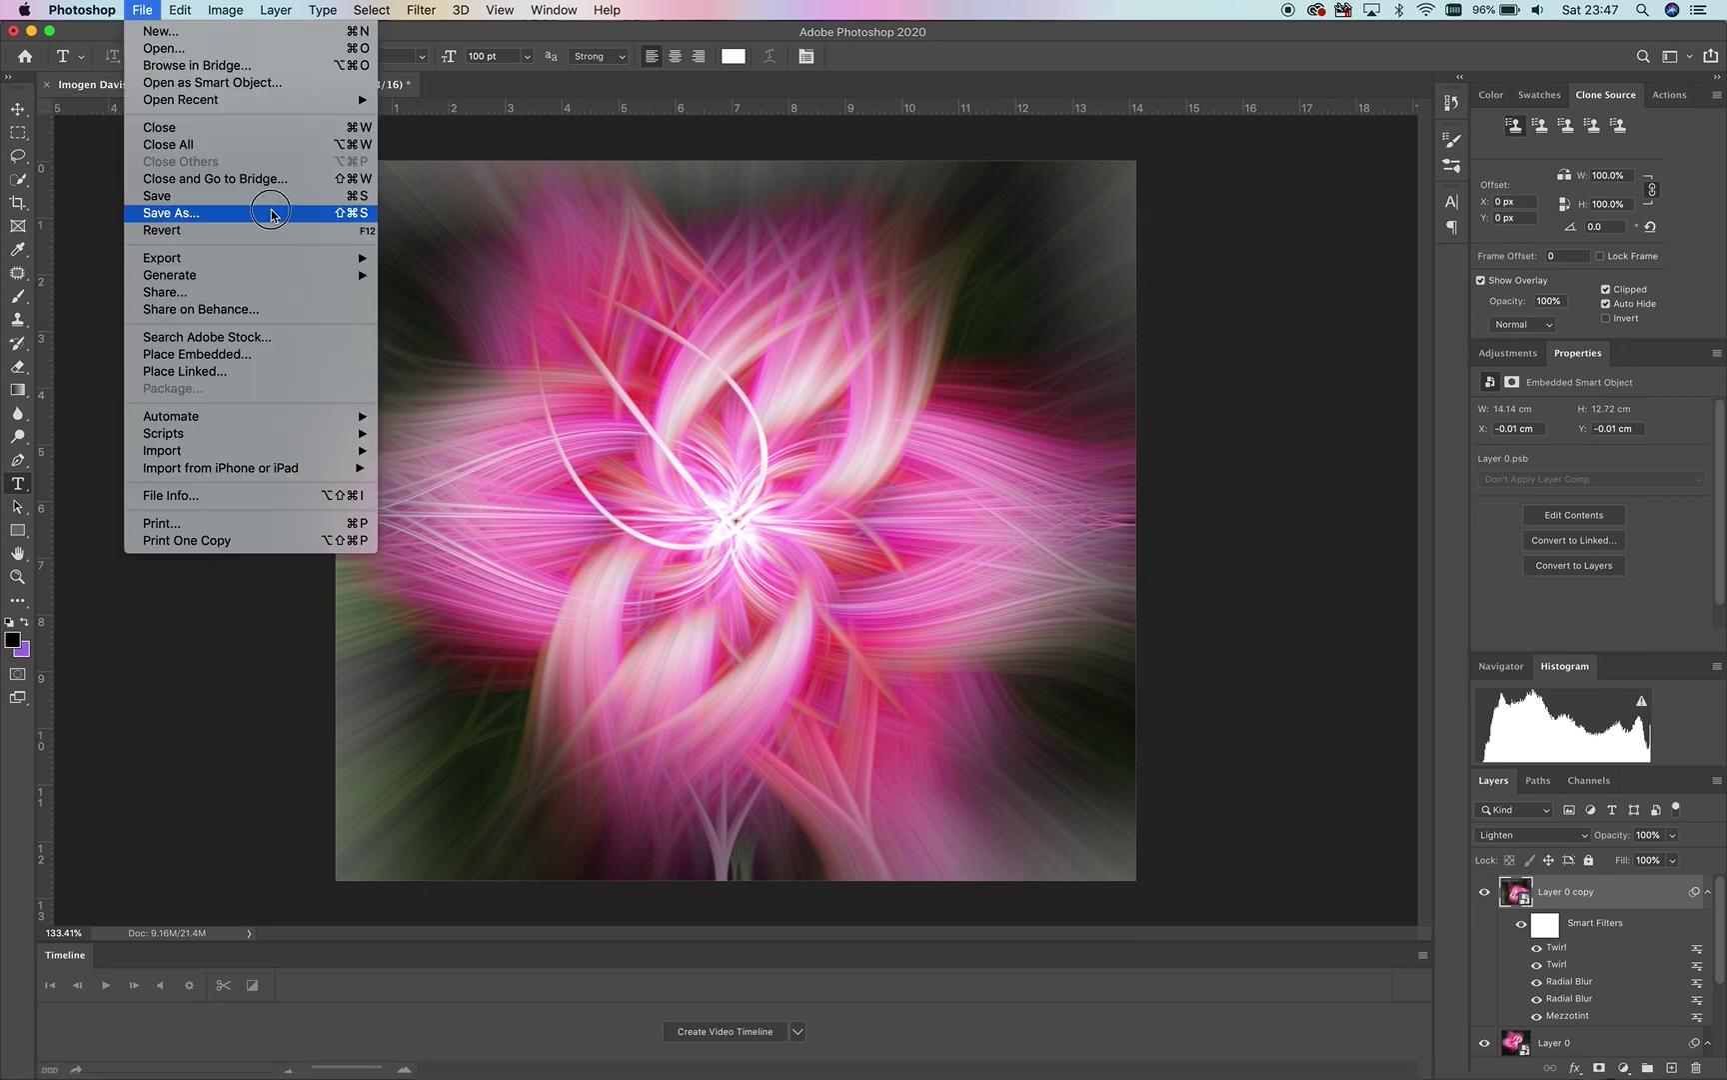
pyautogui.moveTo(352, 265)
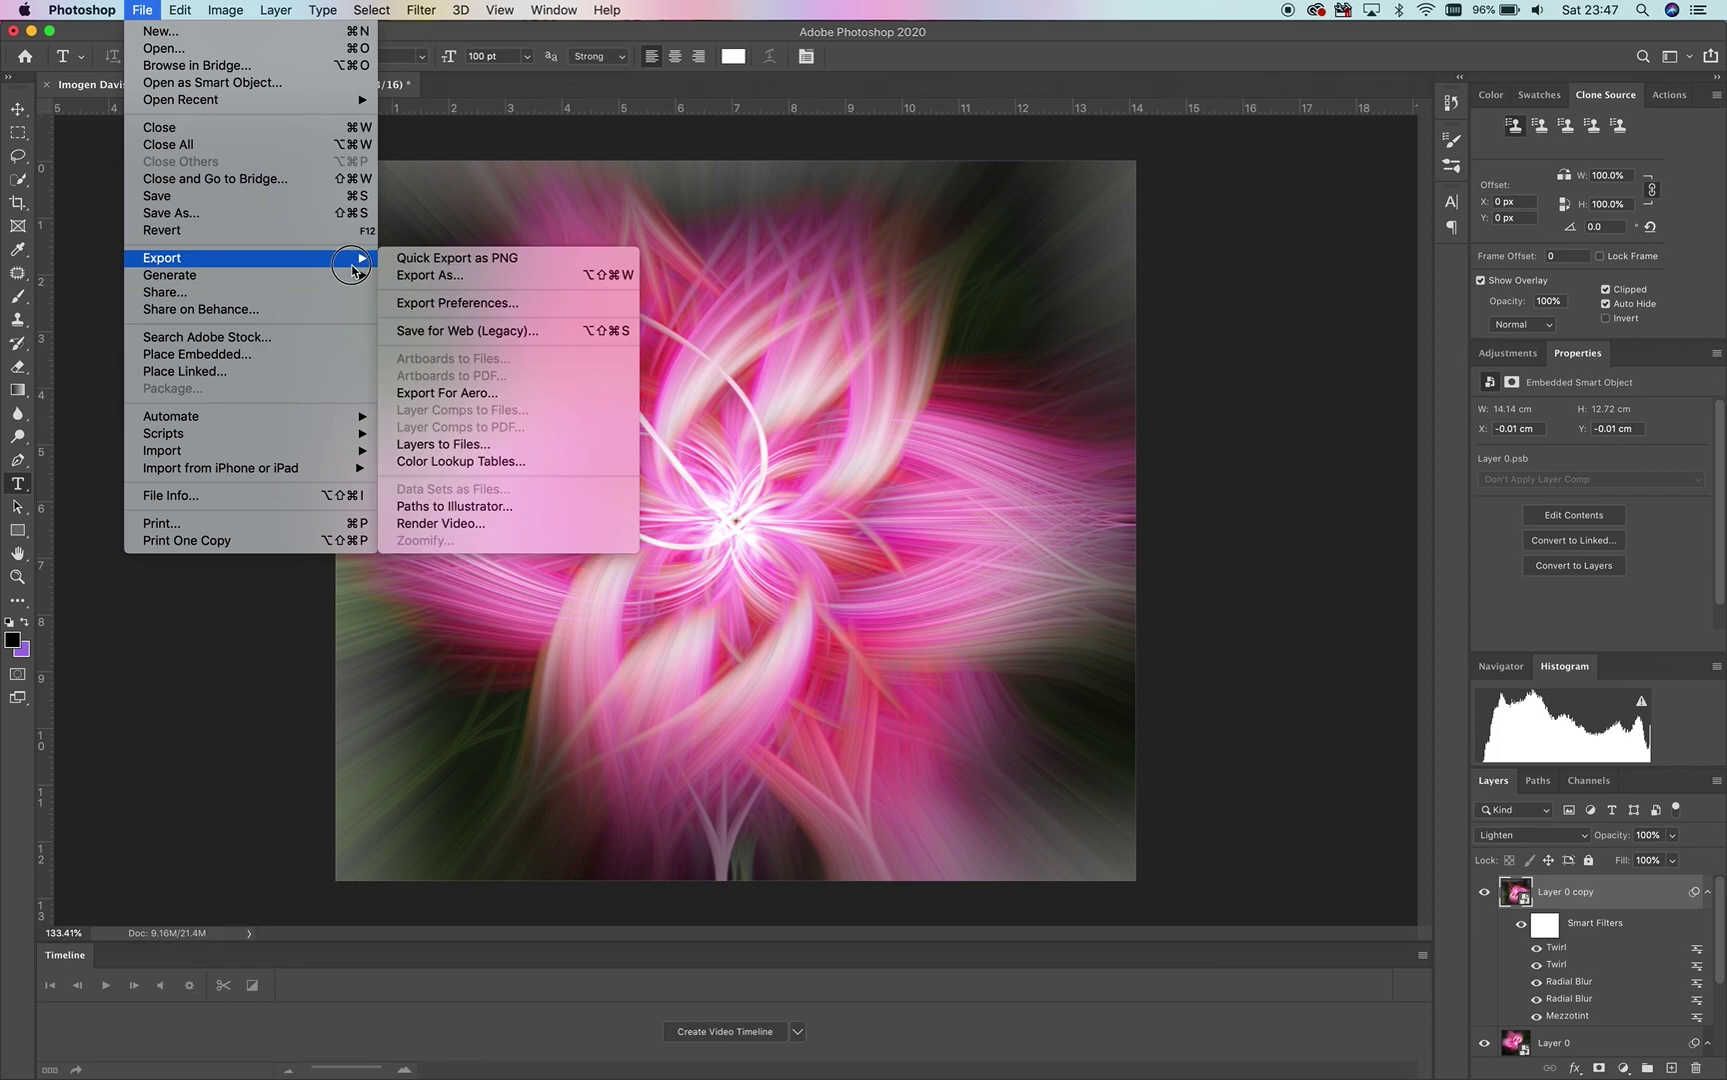
pyautogui.click(450, 277)
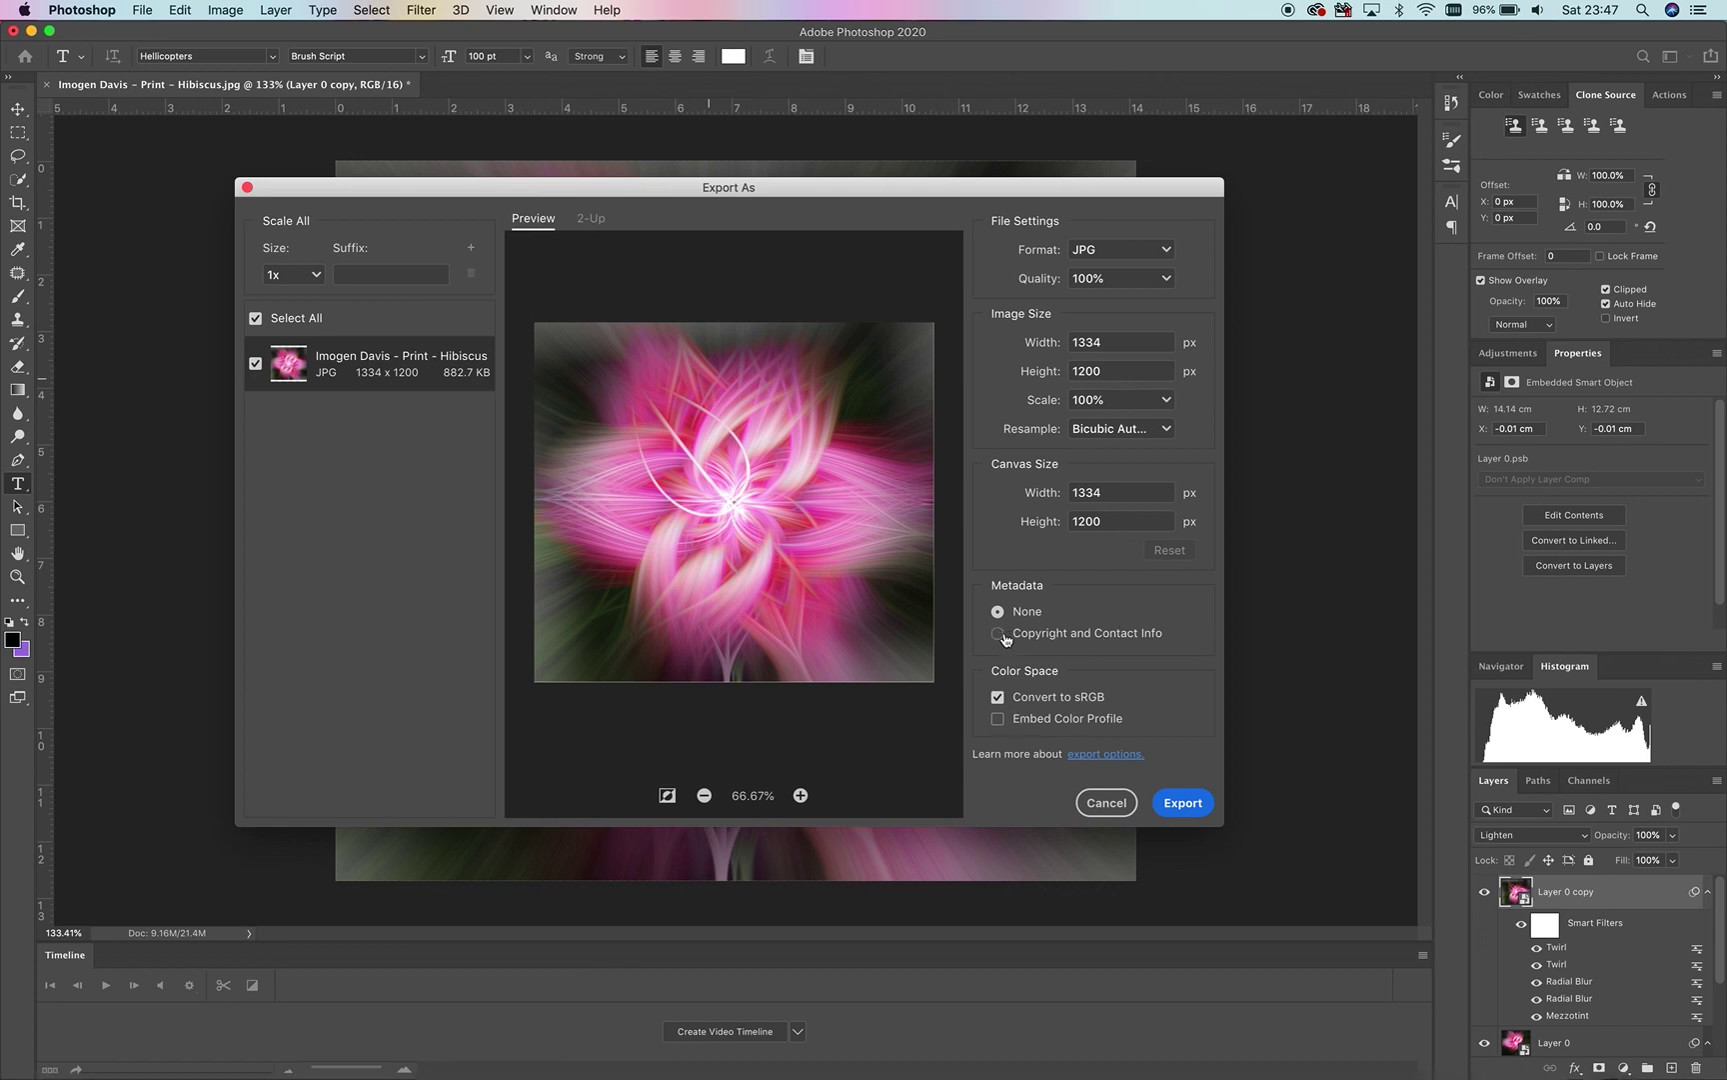
pyautogui.click(998, 717)
pyautogui.click(1180, 806)
pyautogui.click(1165, 809)
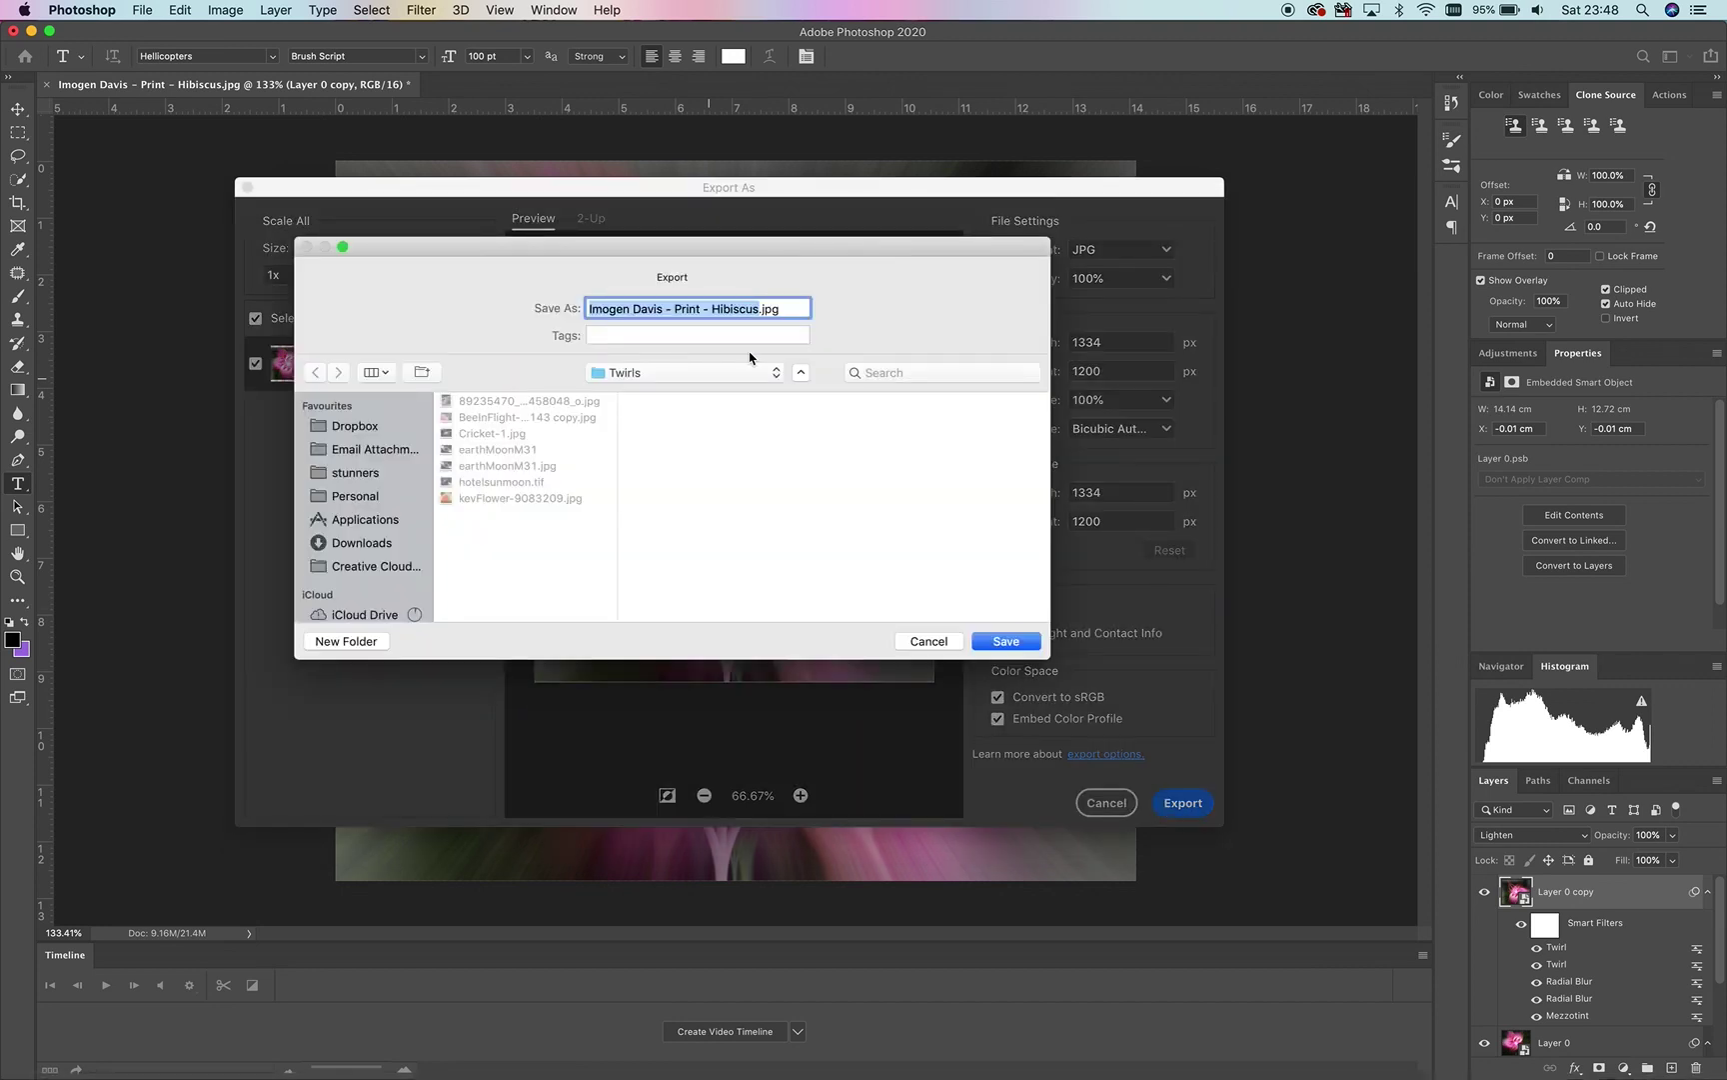
pyautogui.click(511, 528)
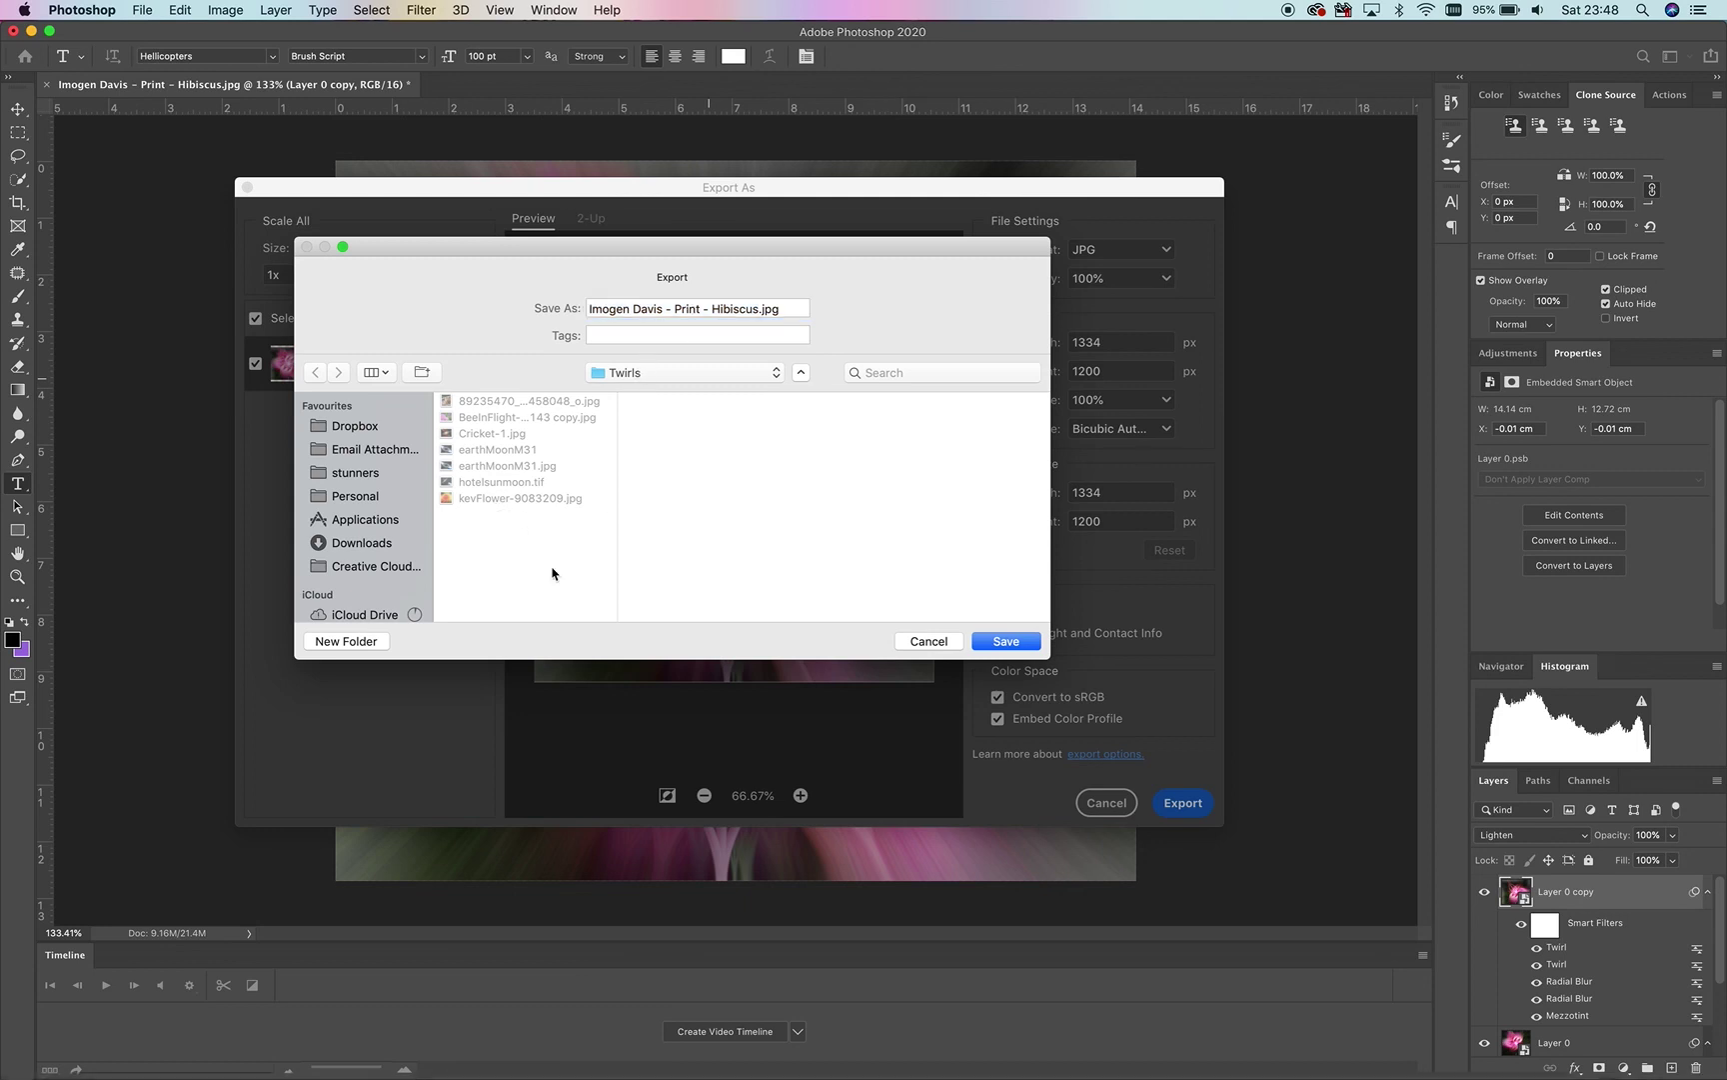
pyautogui.click(697, 306)
pyautogui.press('Right')
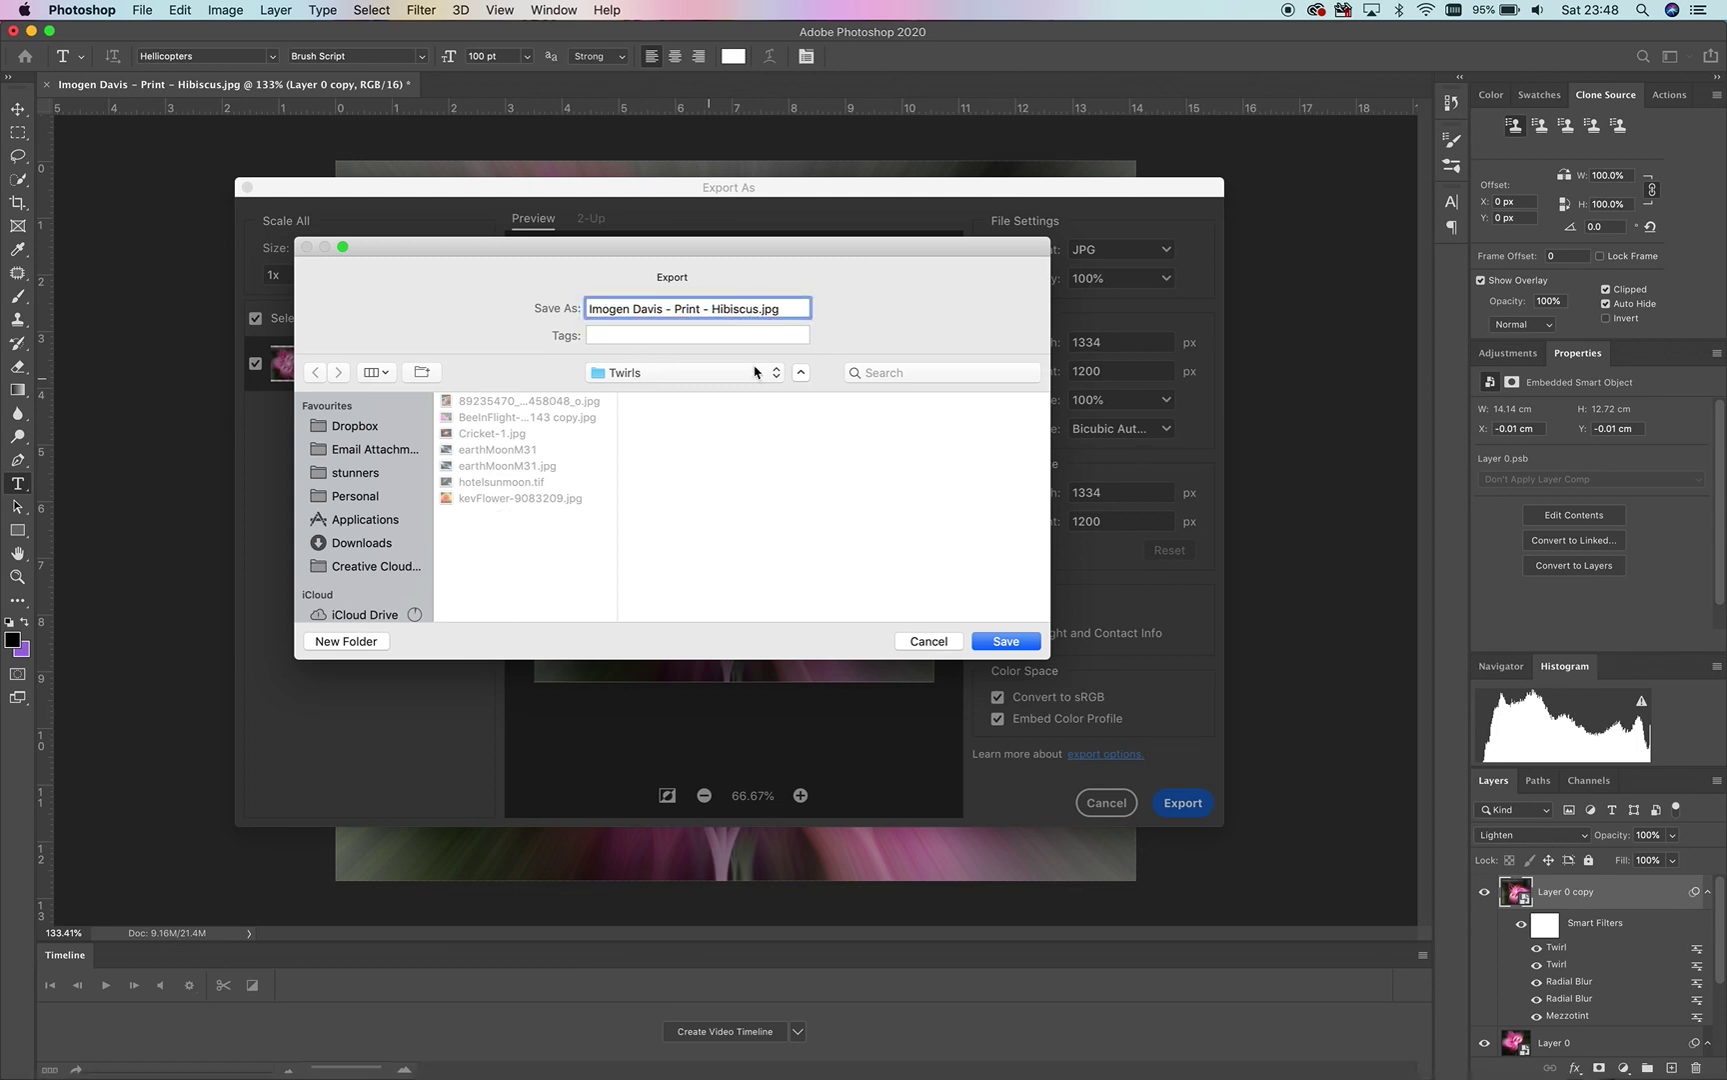
pyautogui.click(1005, 641)
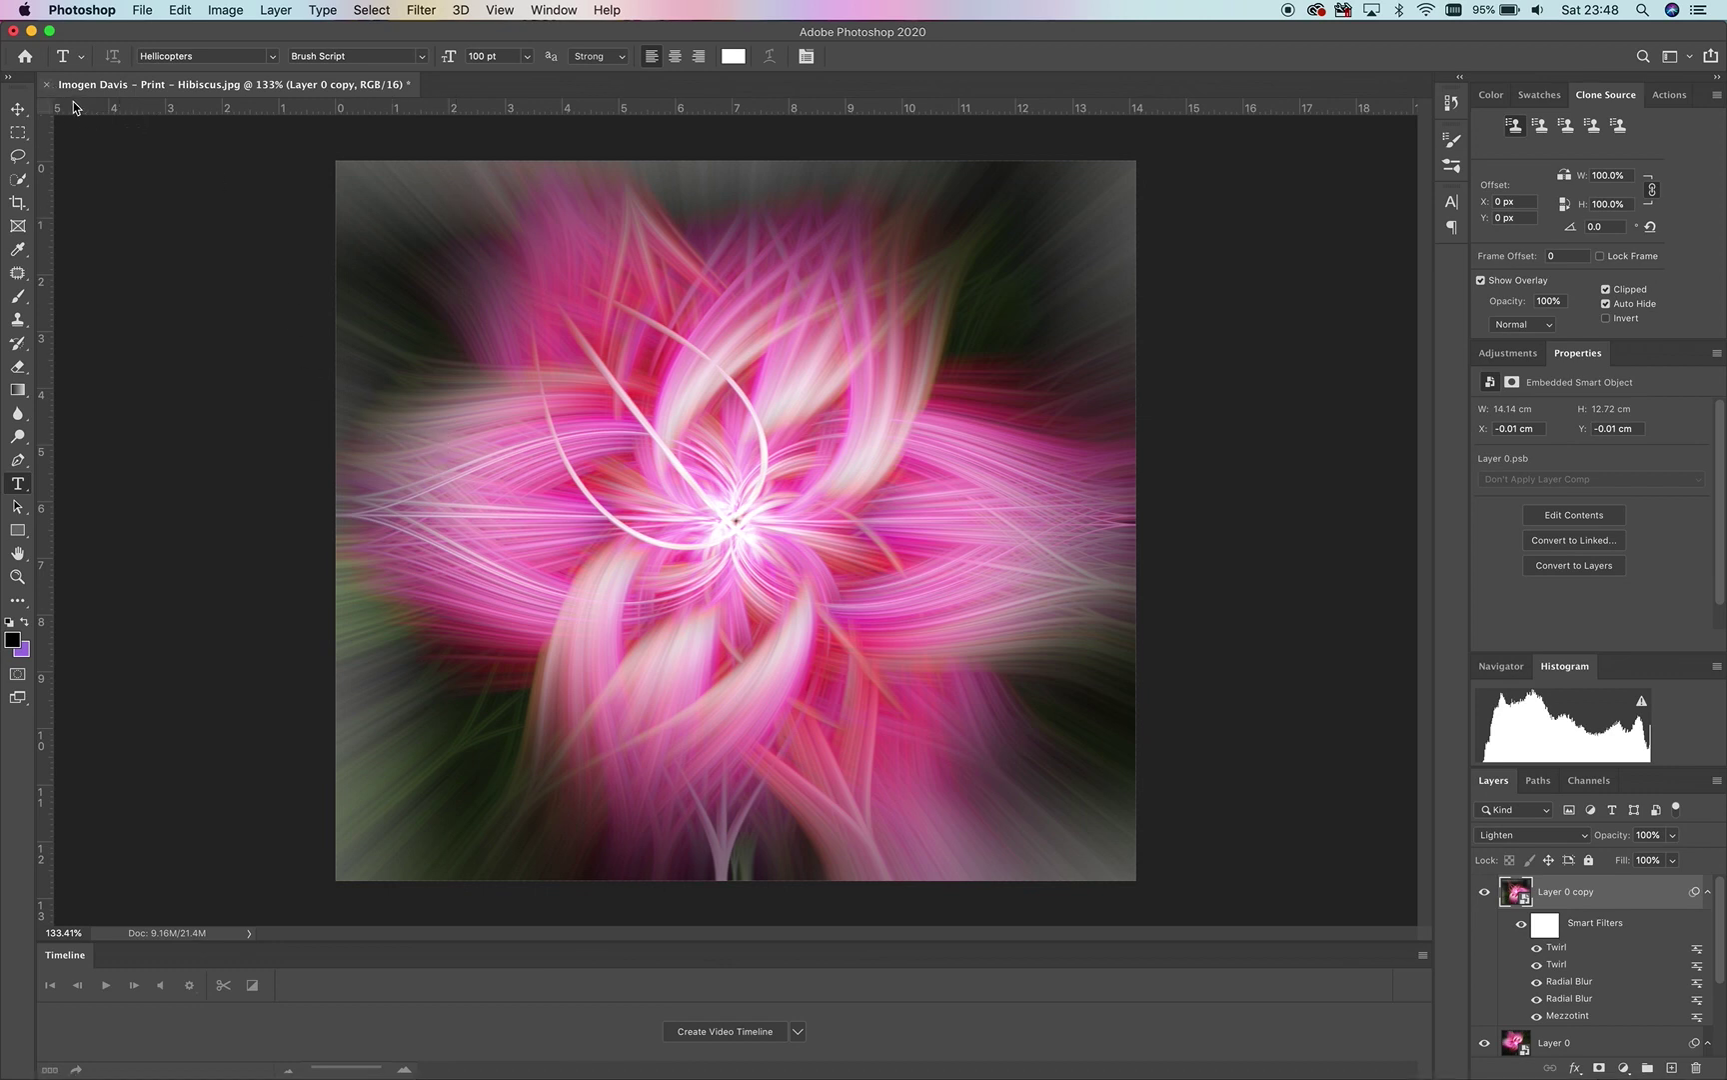
# Close the hibiscus document without saving and hide Photoshop.
pyautogui.click(46, 84)
pyautogui.click(795, 366)
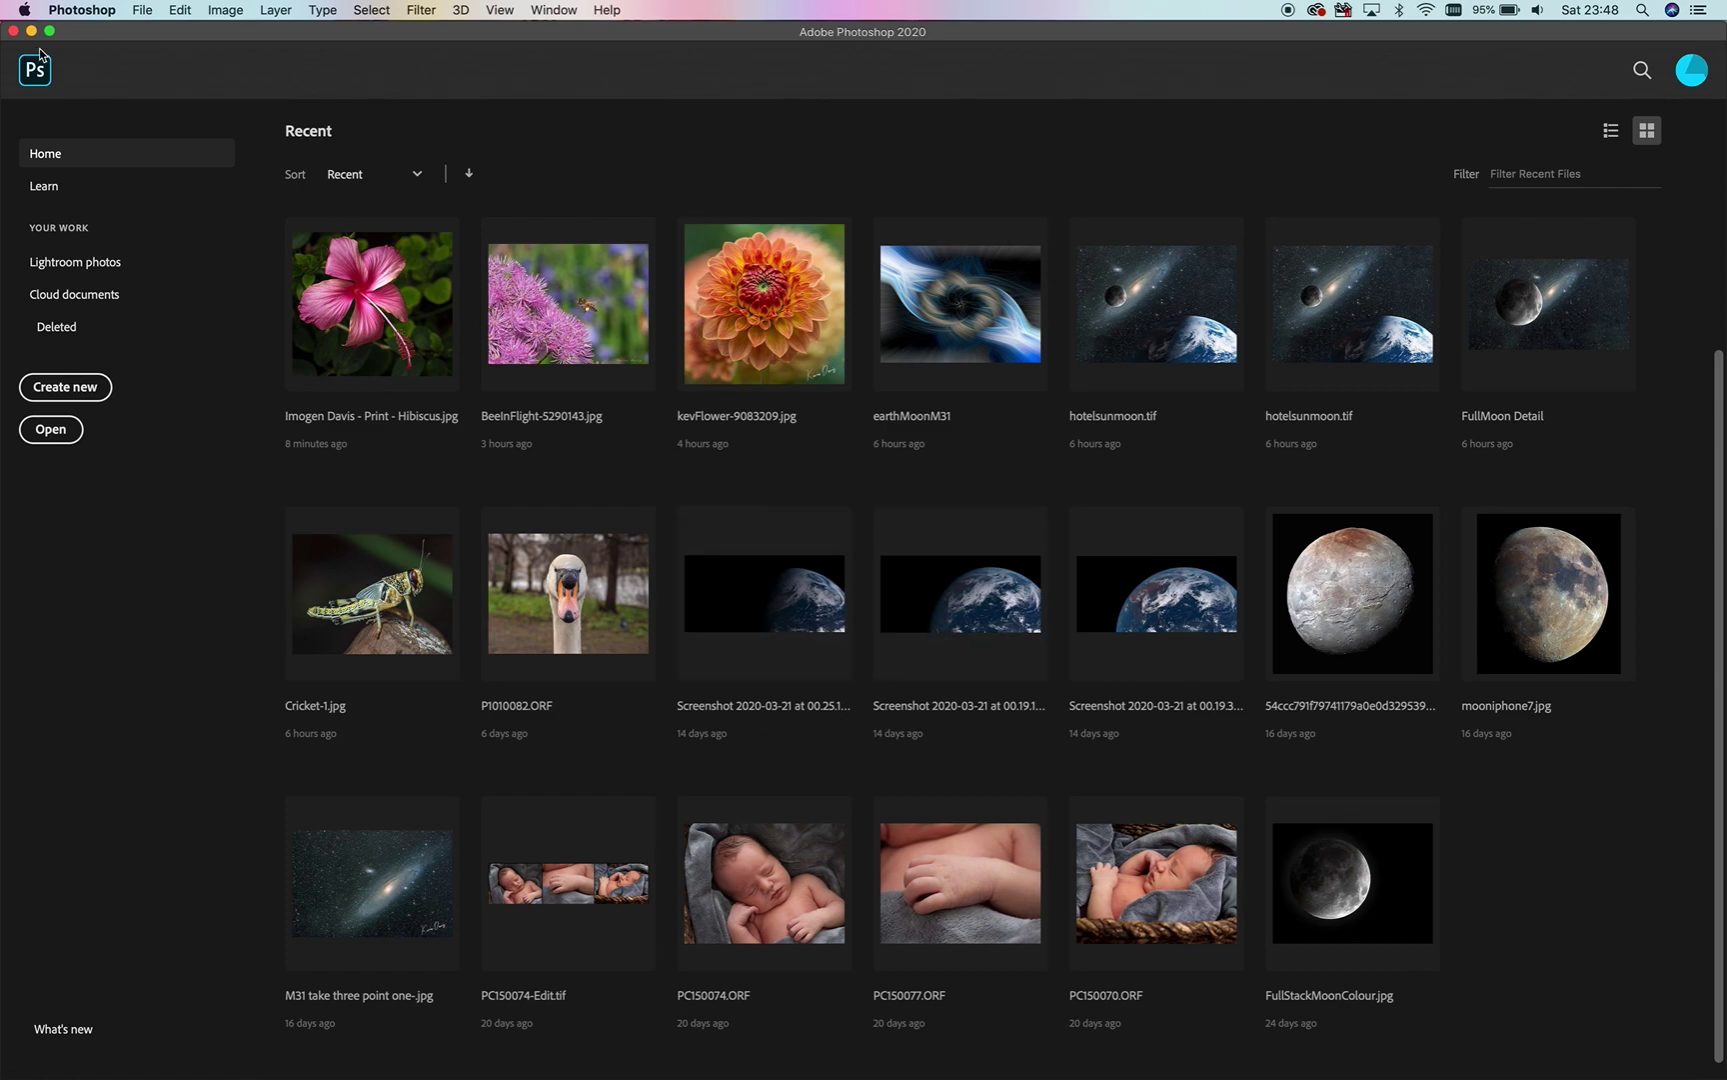
pyautogui.click(31, 32)
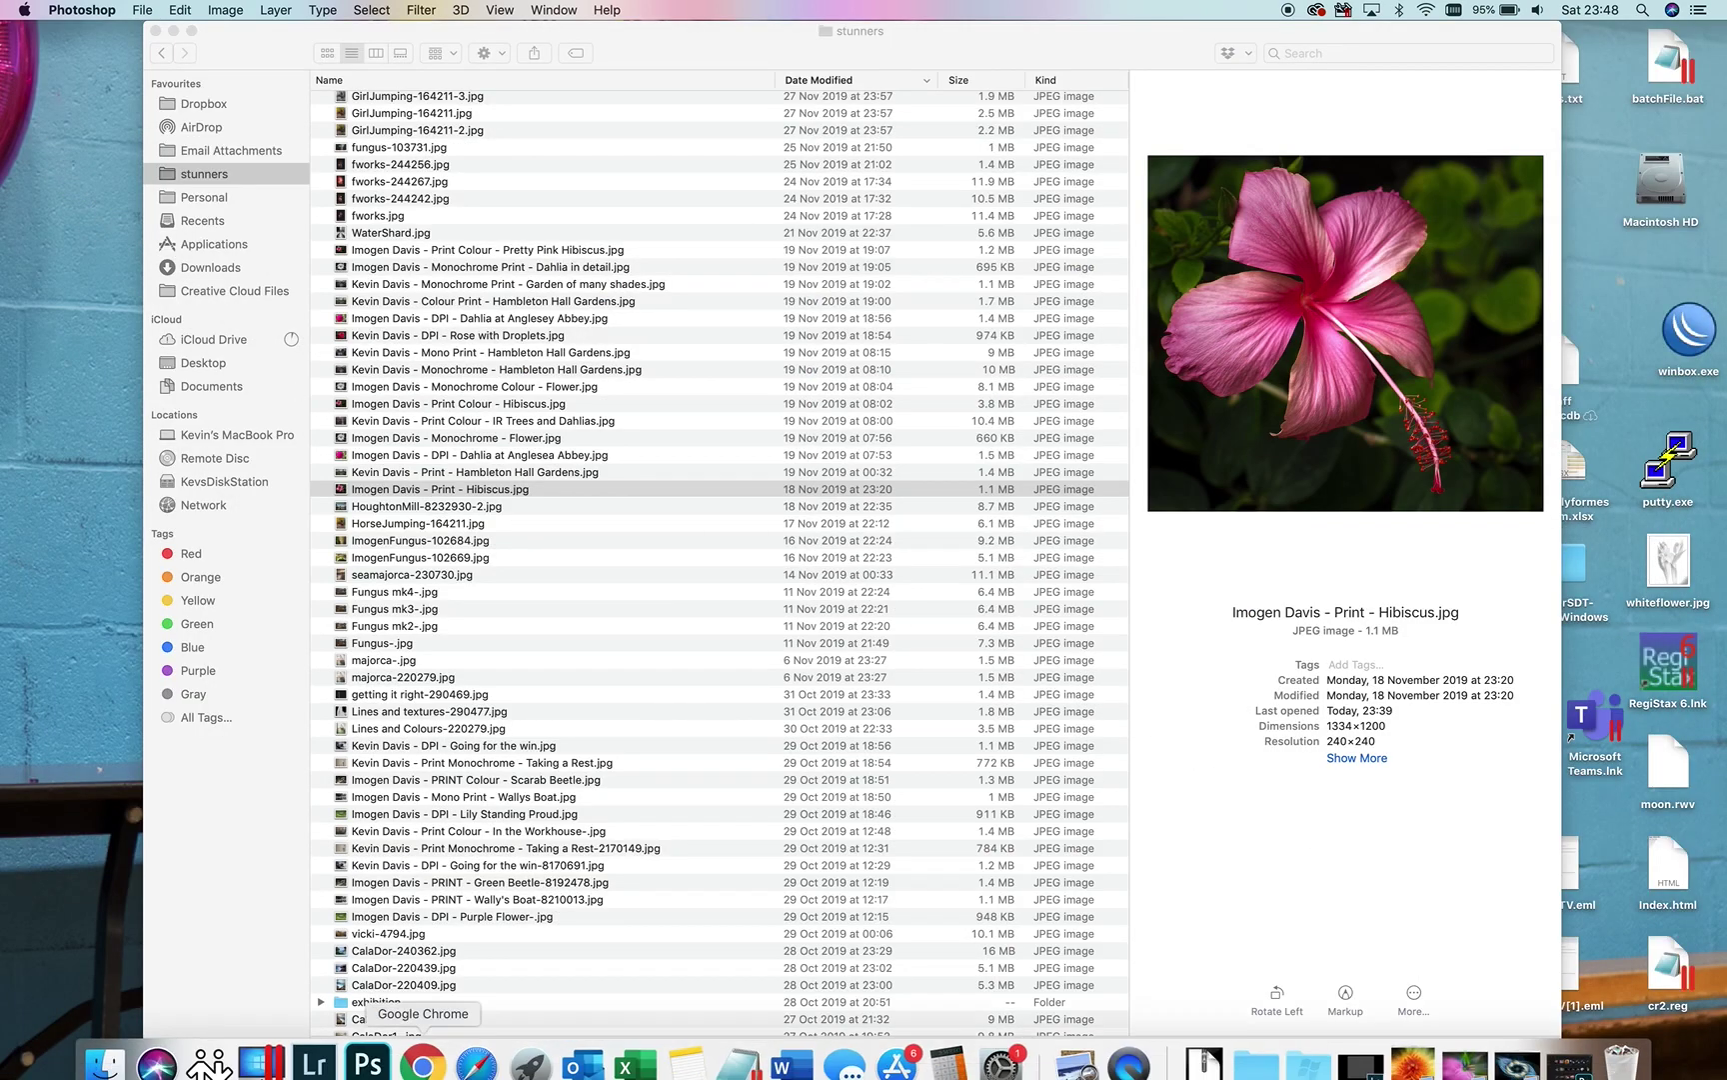
# In Lightroom Classic, synchronize the Twirls folder to import the new photos.
pyautogui.click(331, 1062)
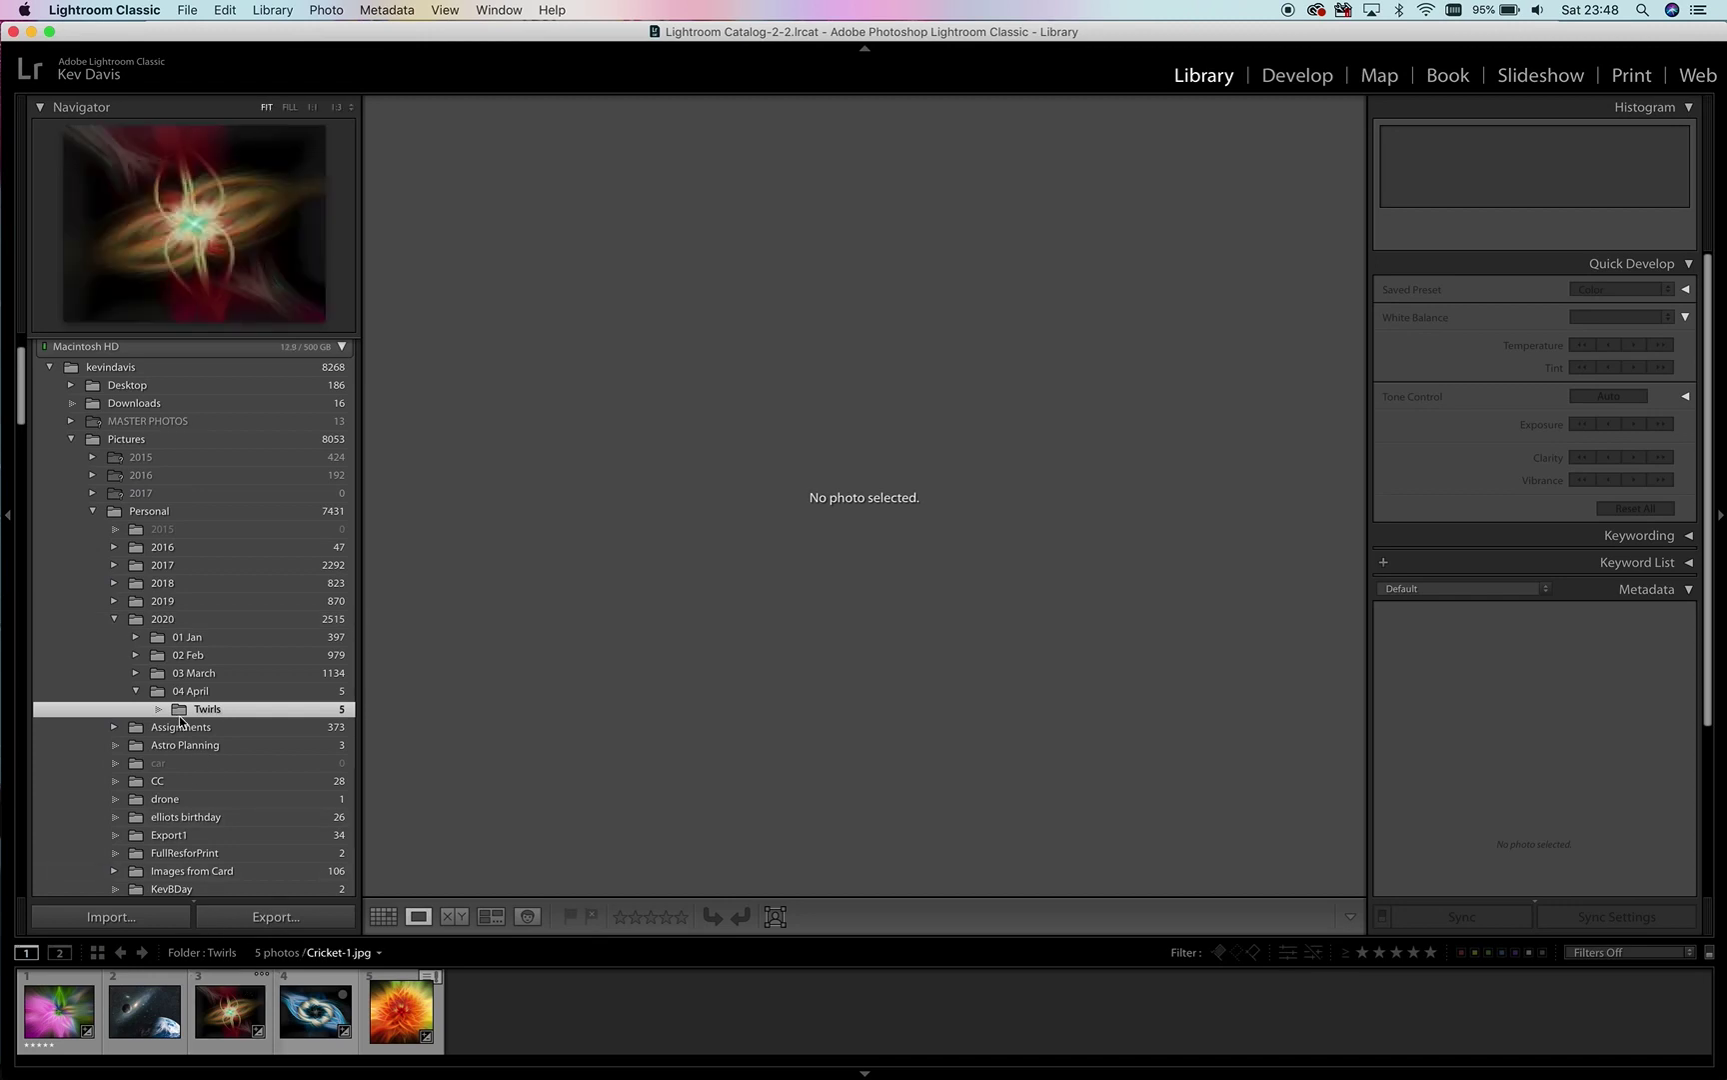
pyautogui.rightClick(183, 706)
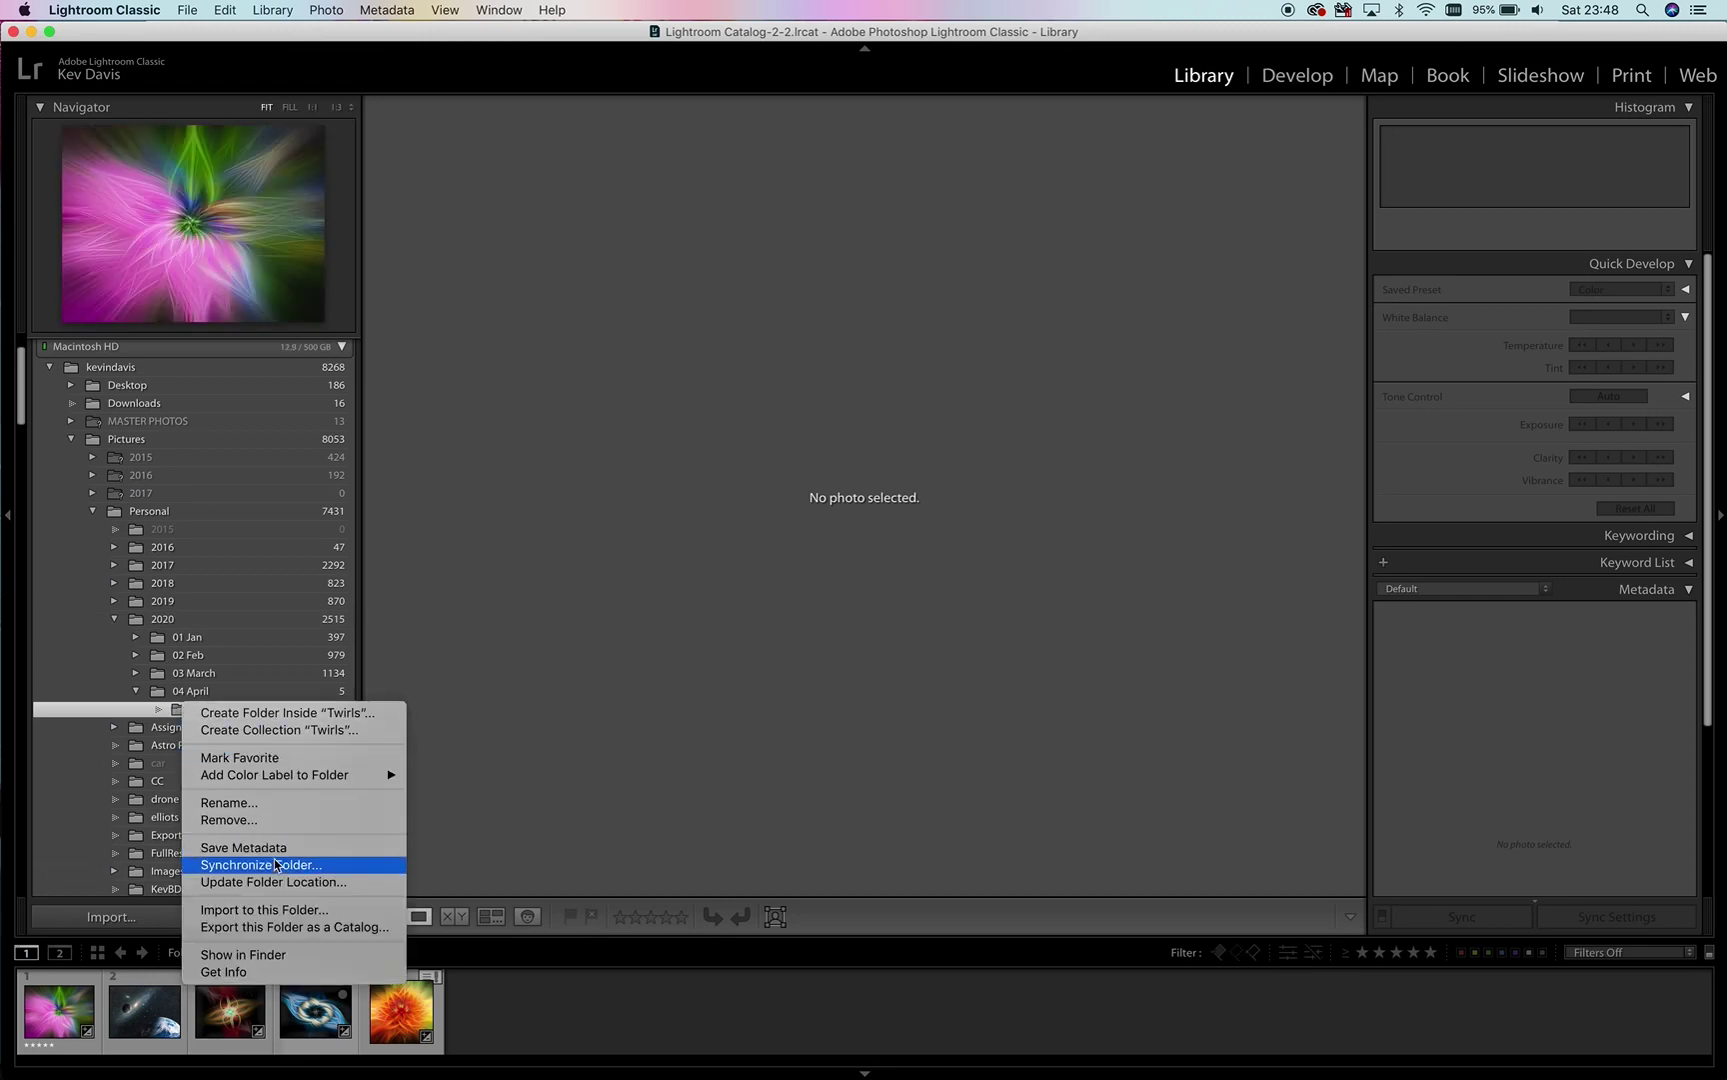
pyautogui.click(384, 870)
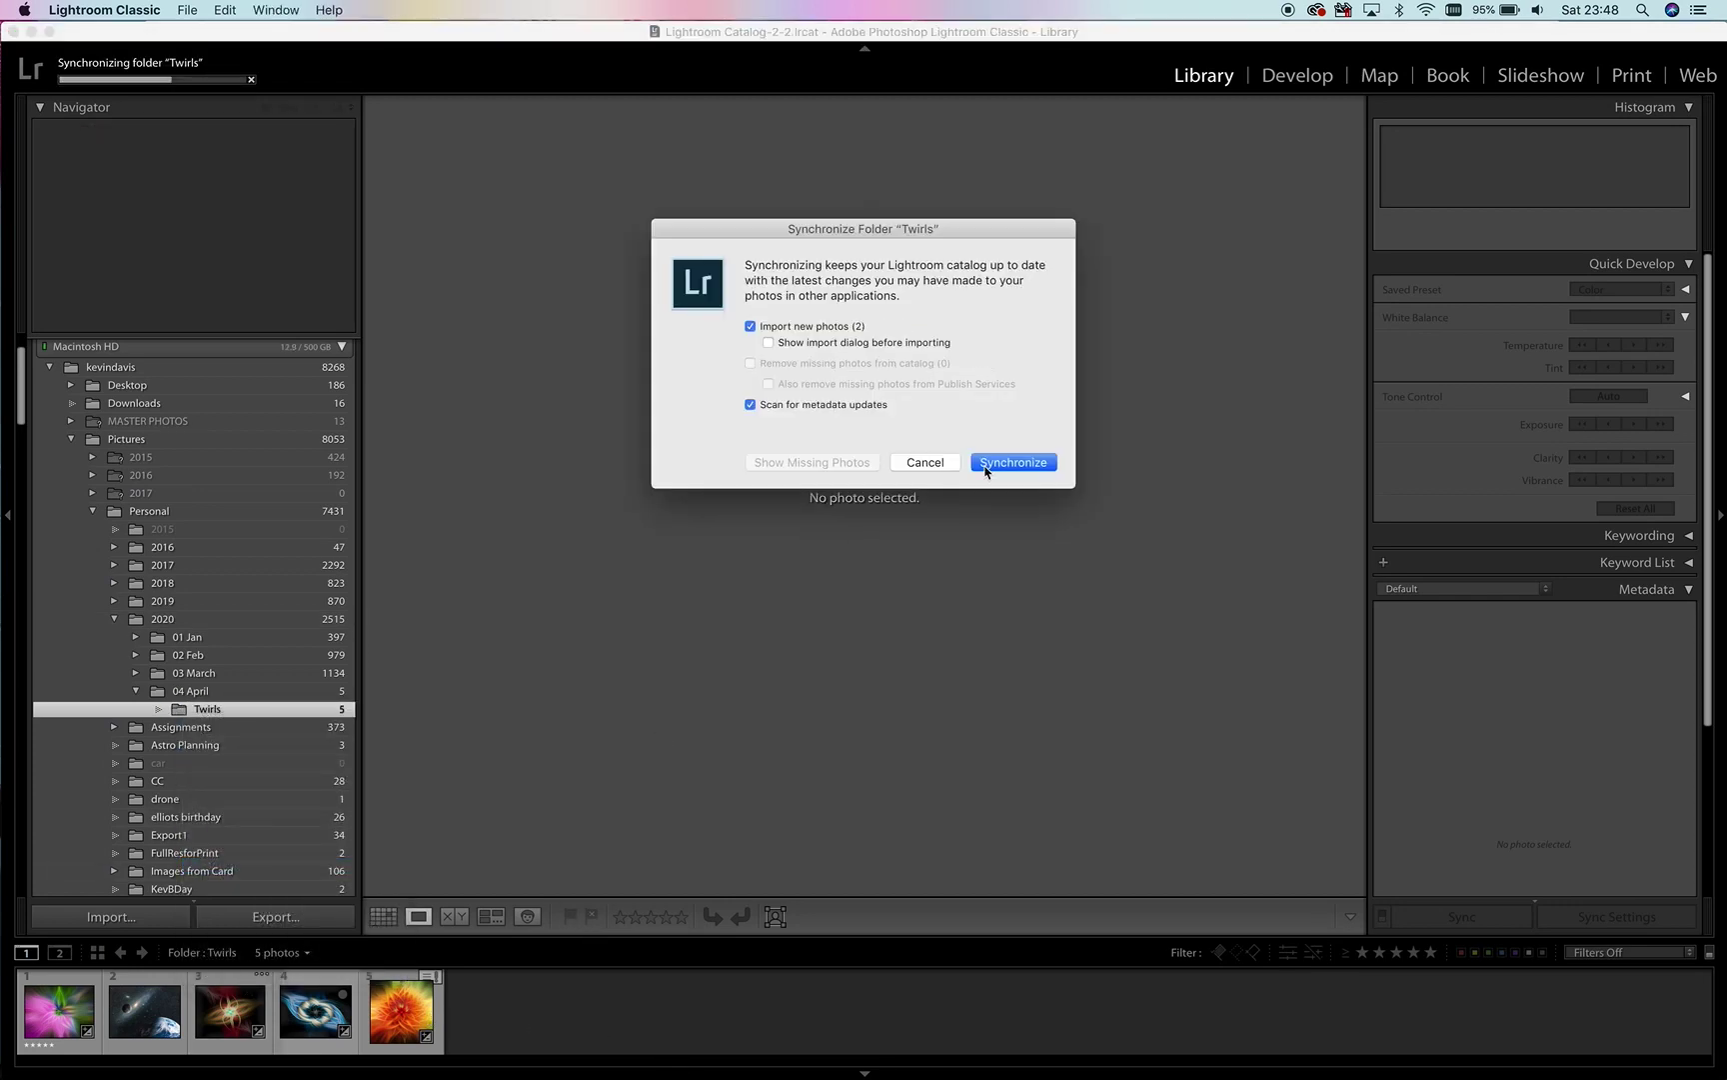
pyautogui.click(985, 467)
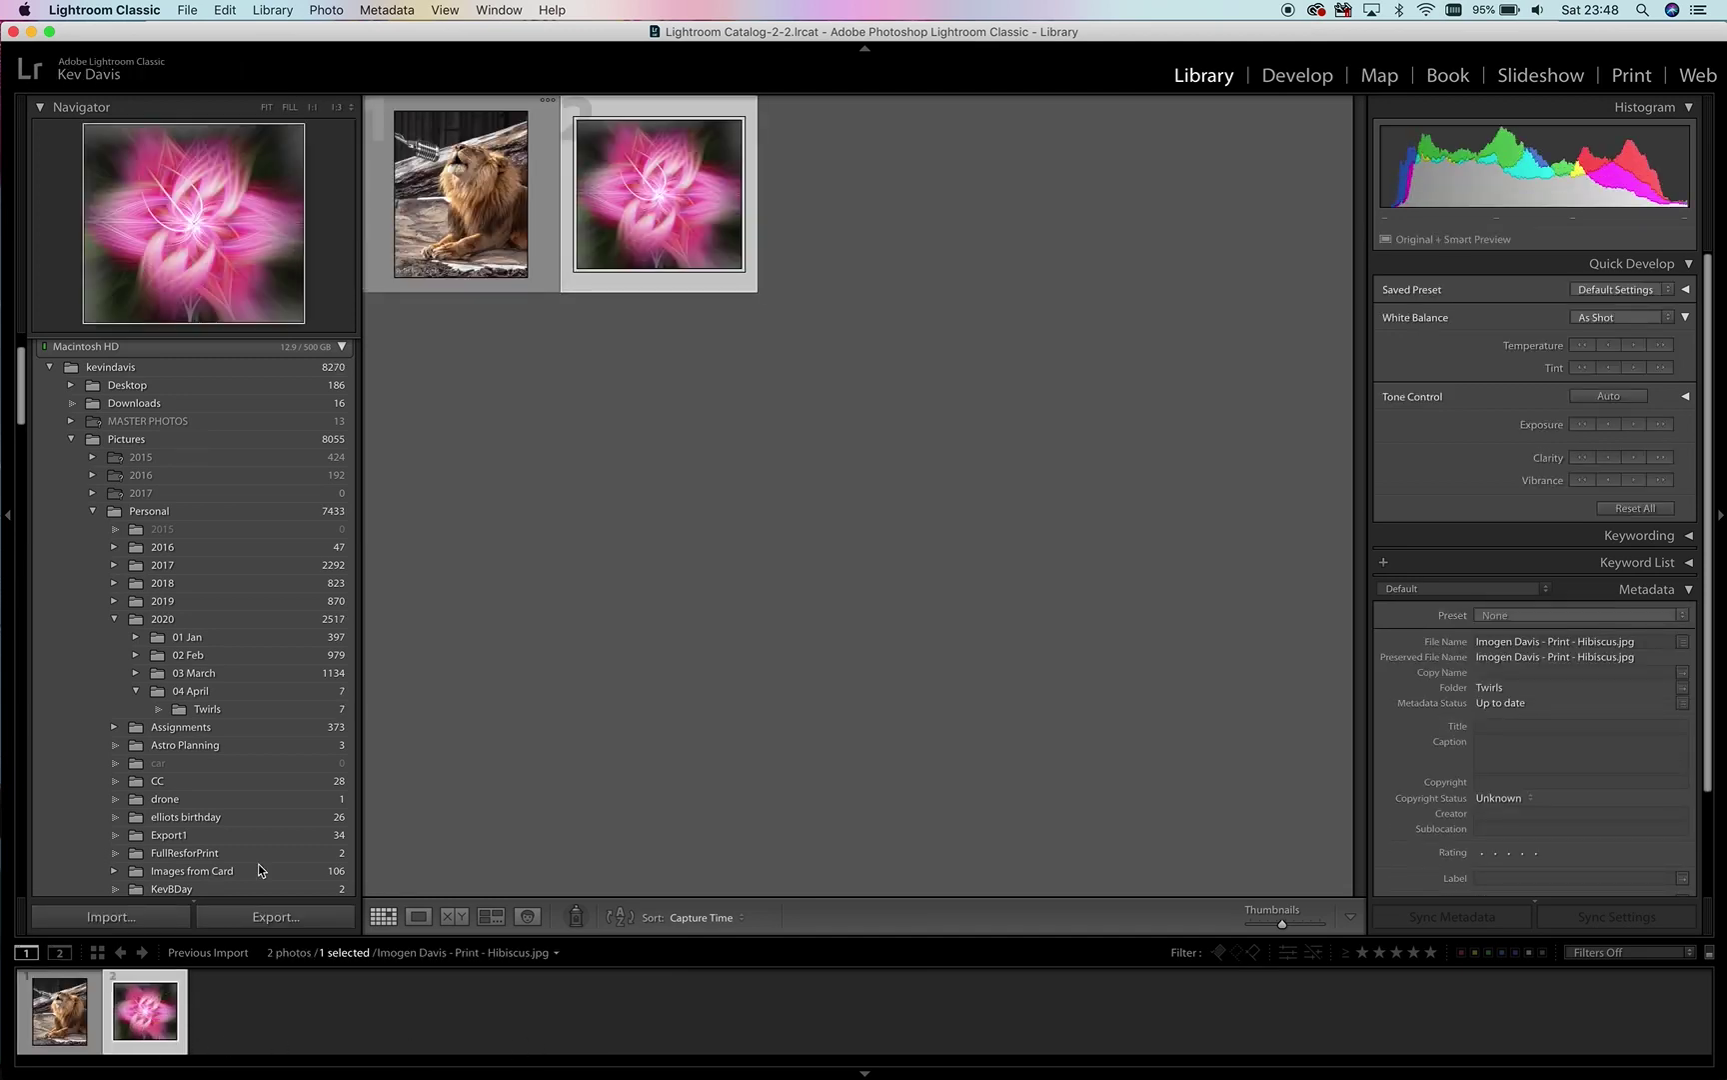
# Load the pink twirl photo into the Develop module and apply a -60 post-crop vignette.
pyautogui.doubleClick(634, 195)
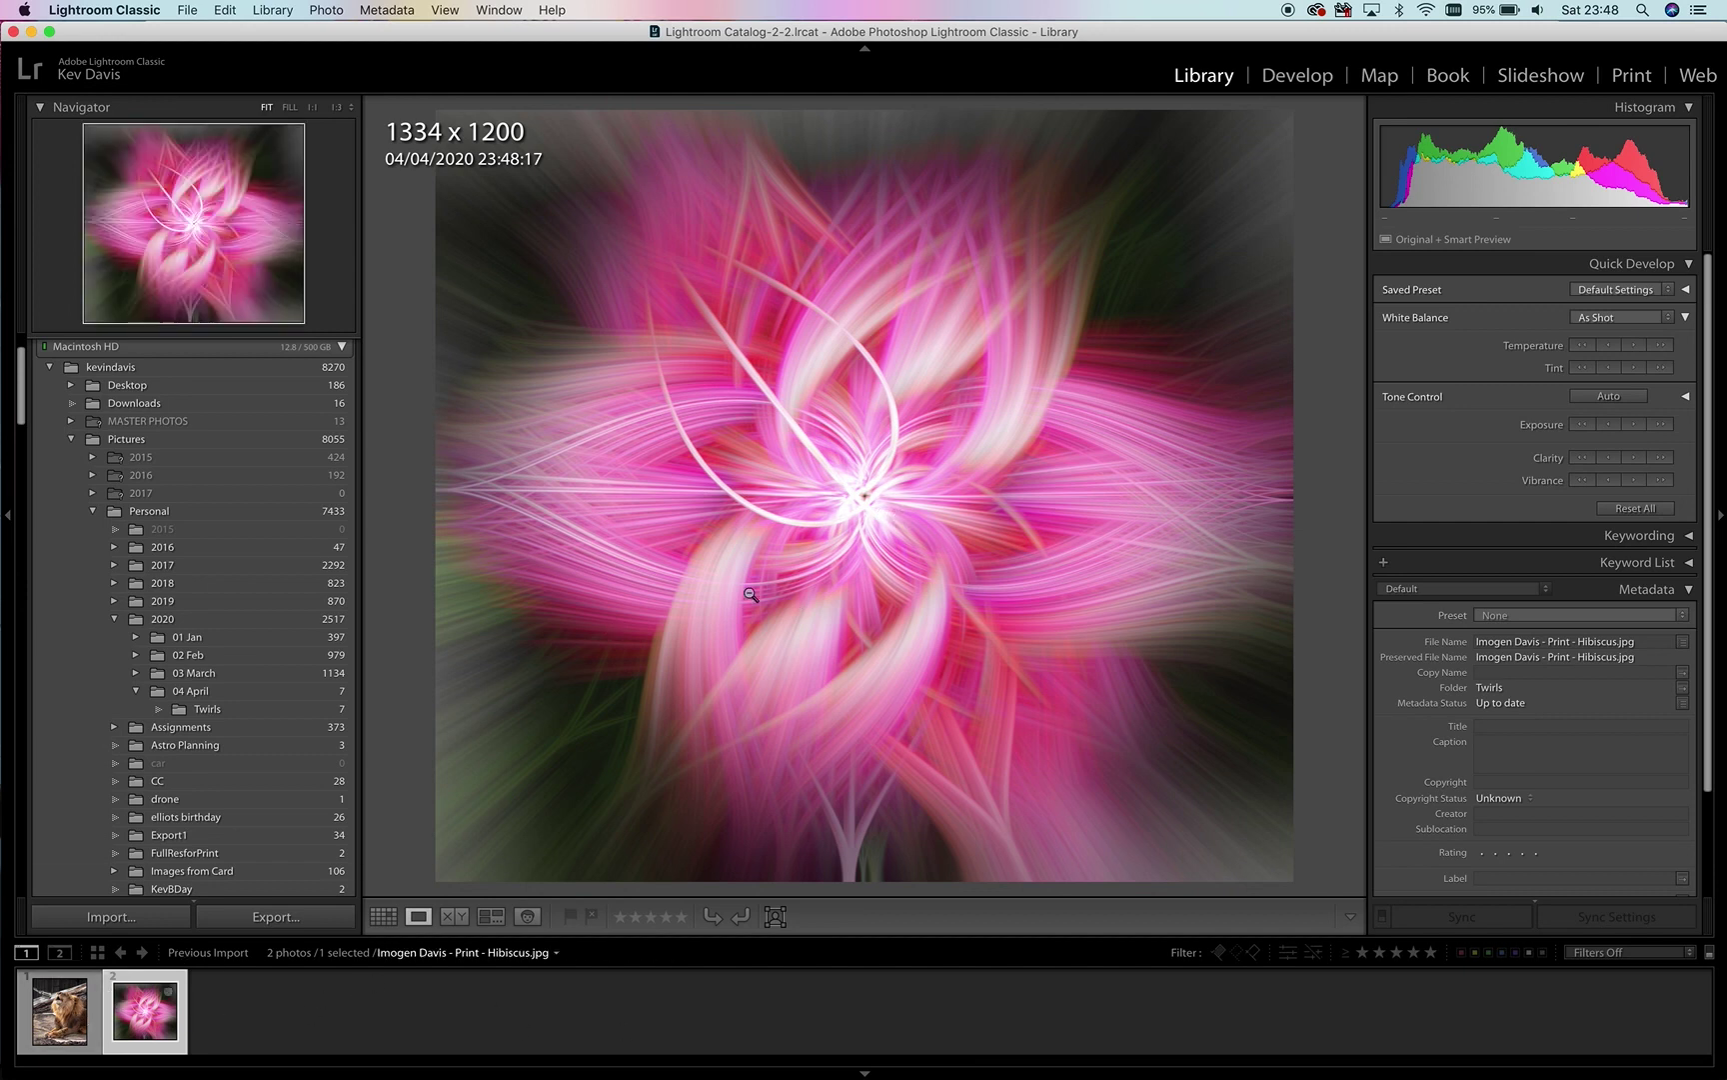
pyautogui.click(1299, 74)
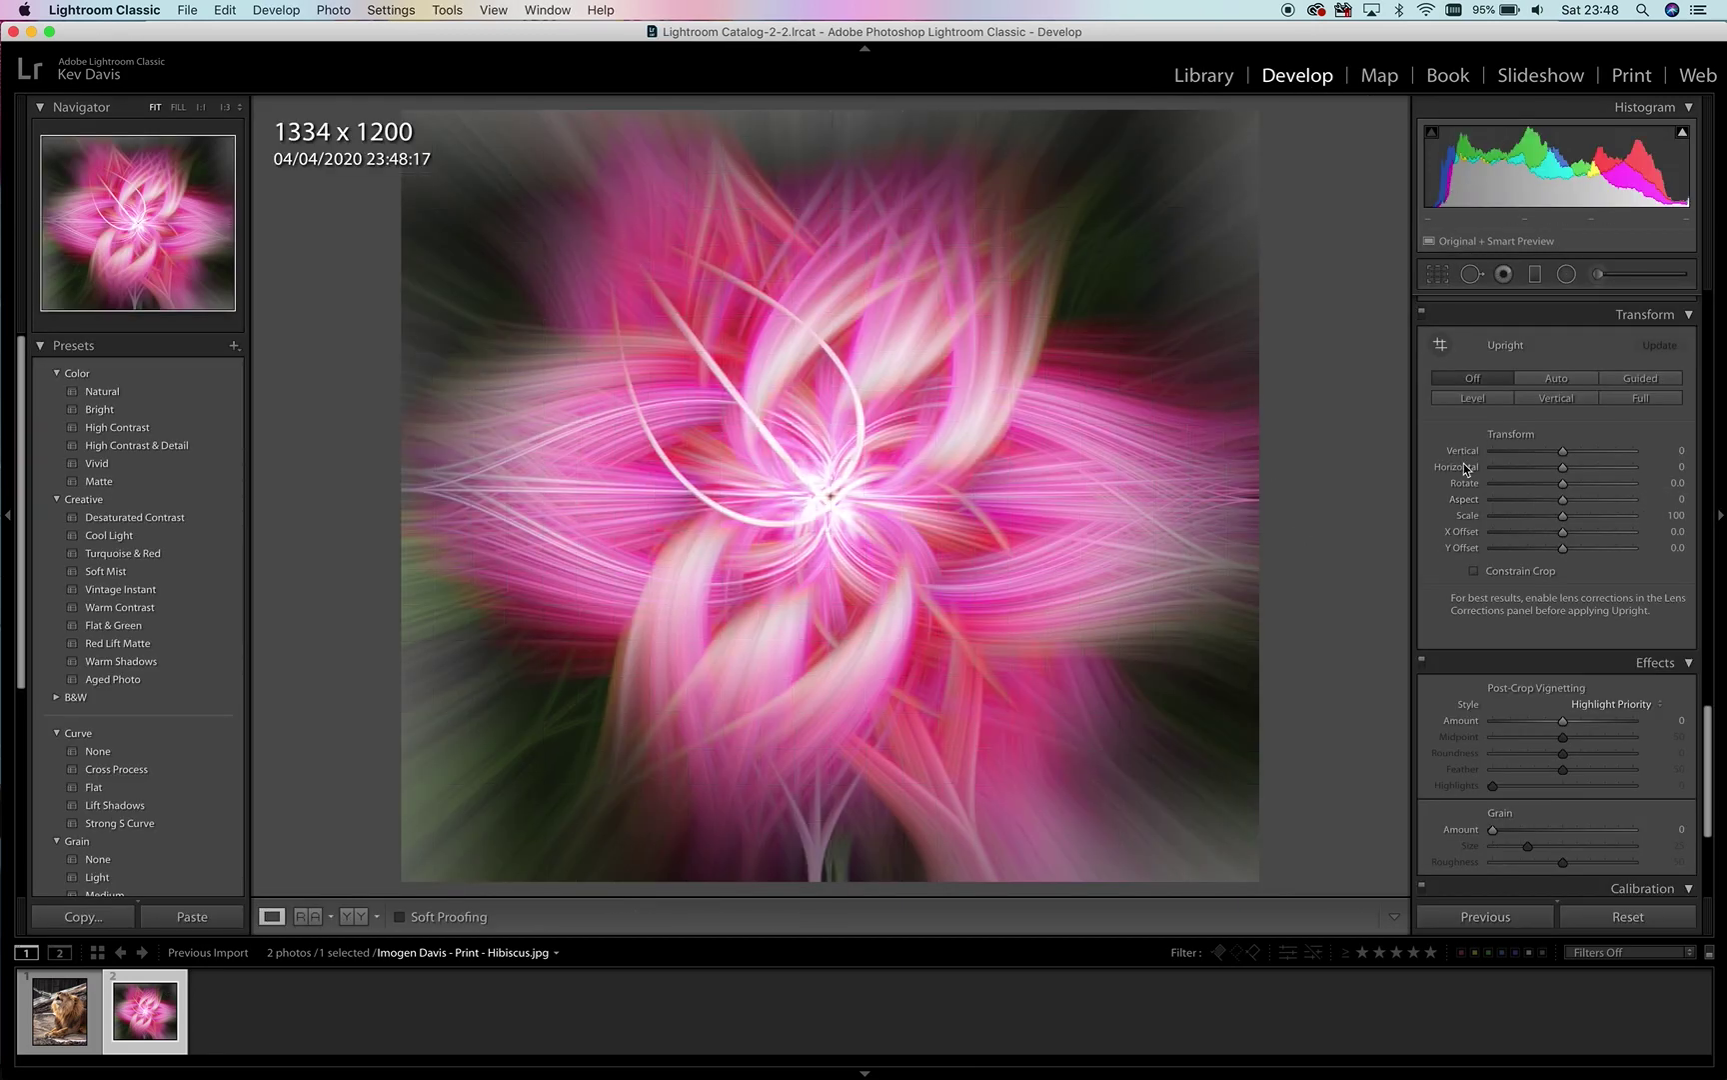
pyautogui.moveTo(1562, 721); pyautogui.dragTo(1520, 726)
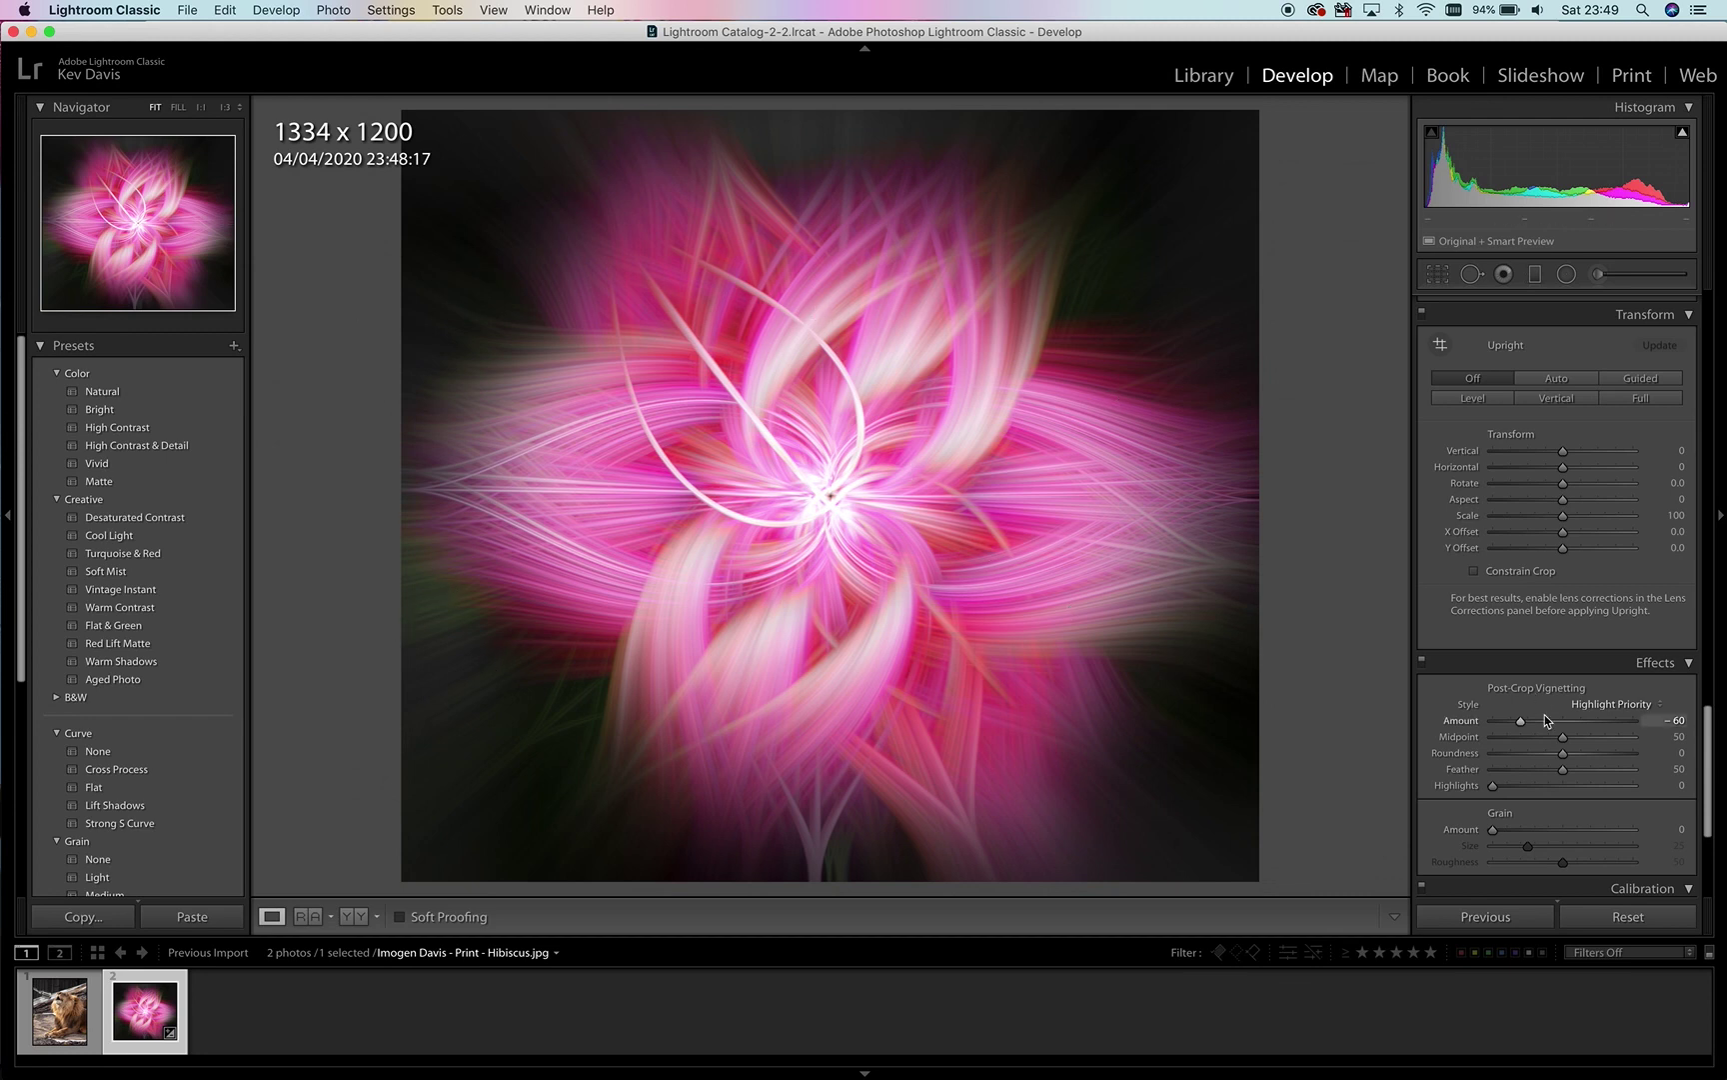
pyautogui.scroll(10, 1583, 744)
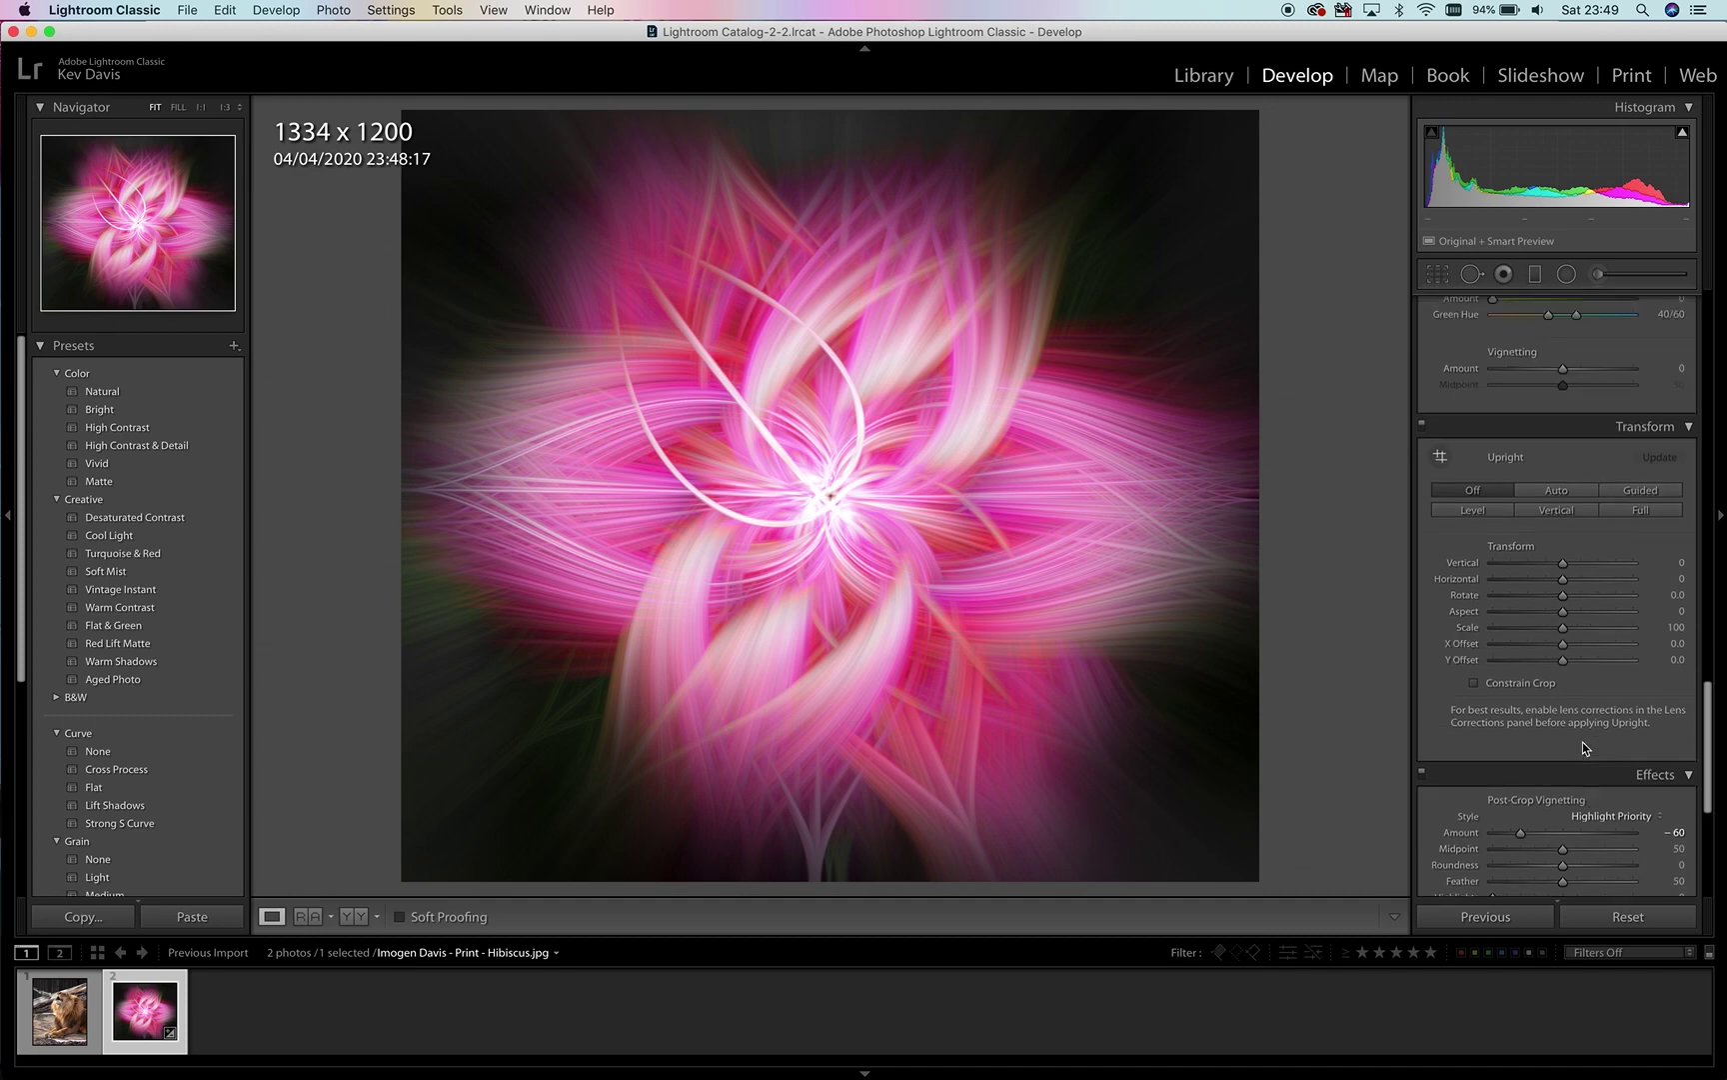
pyautogui.scroll(1, 1609, 700)
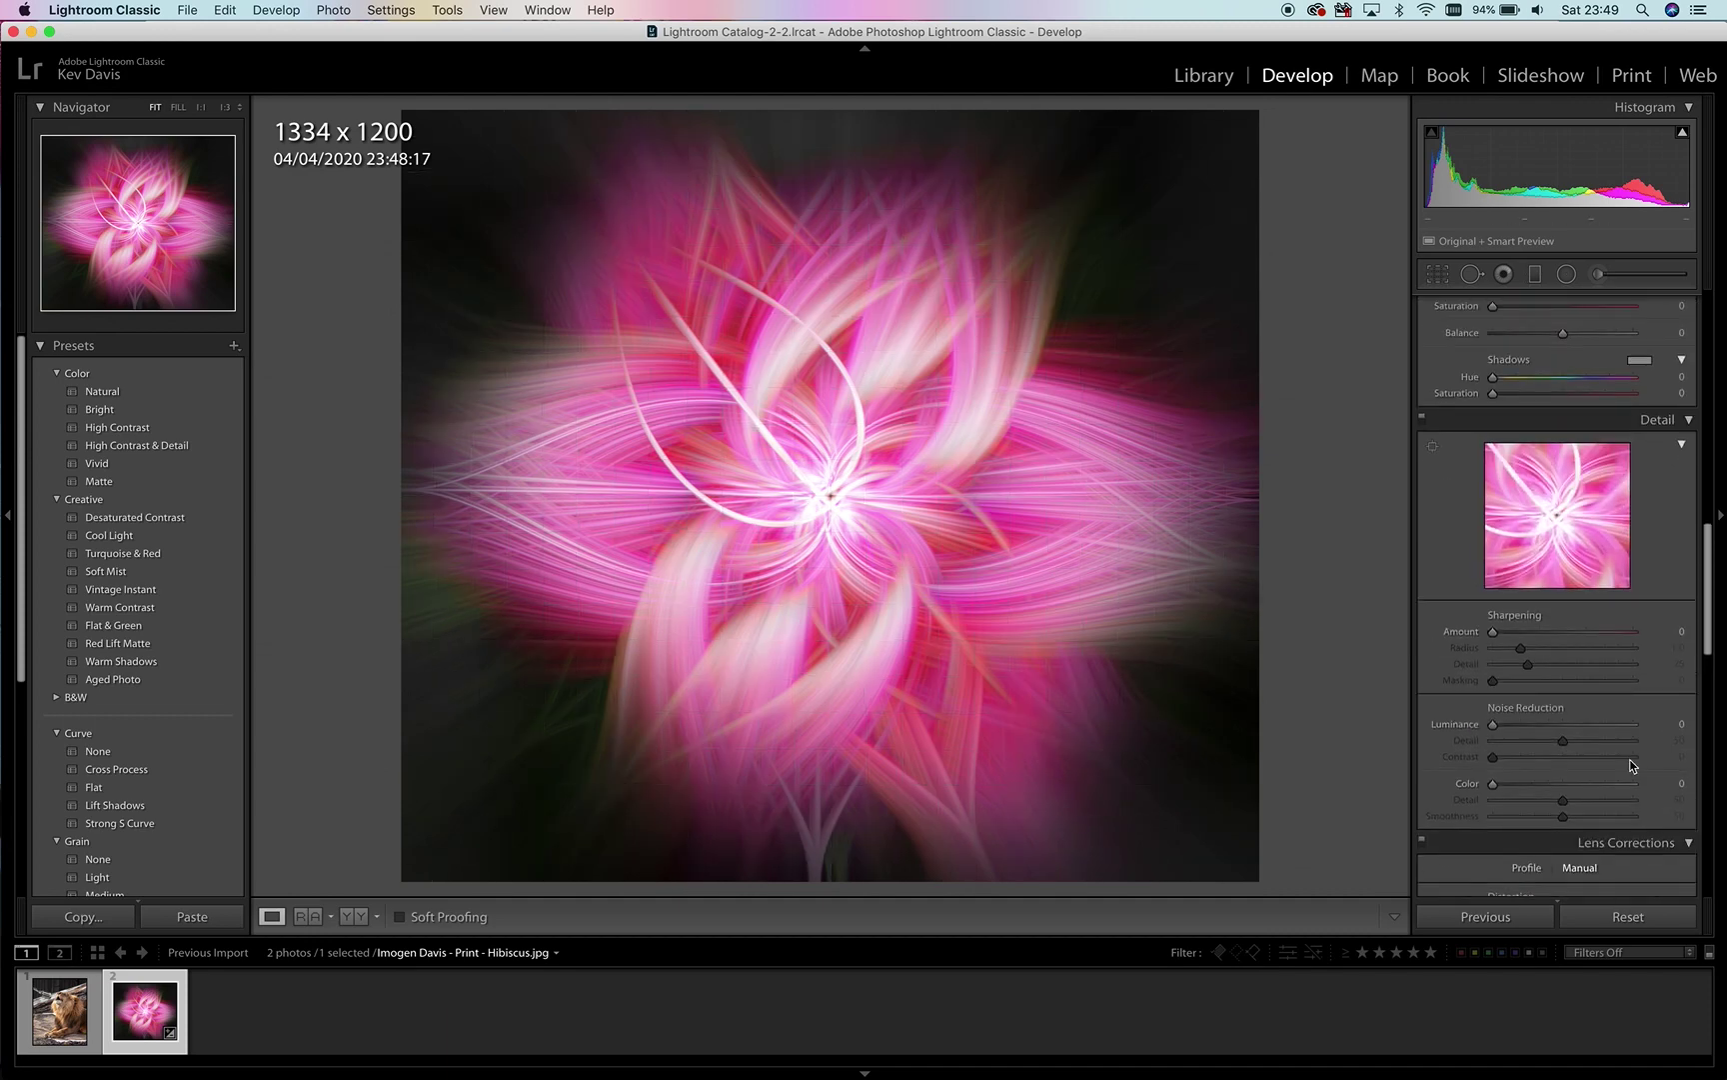
pyautogui.scroll(8, 1599, 730)
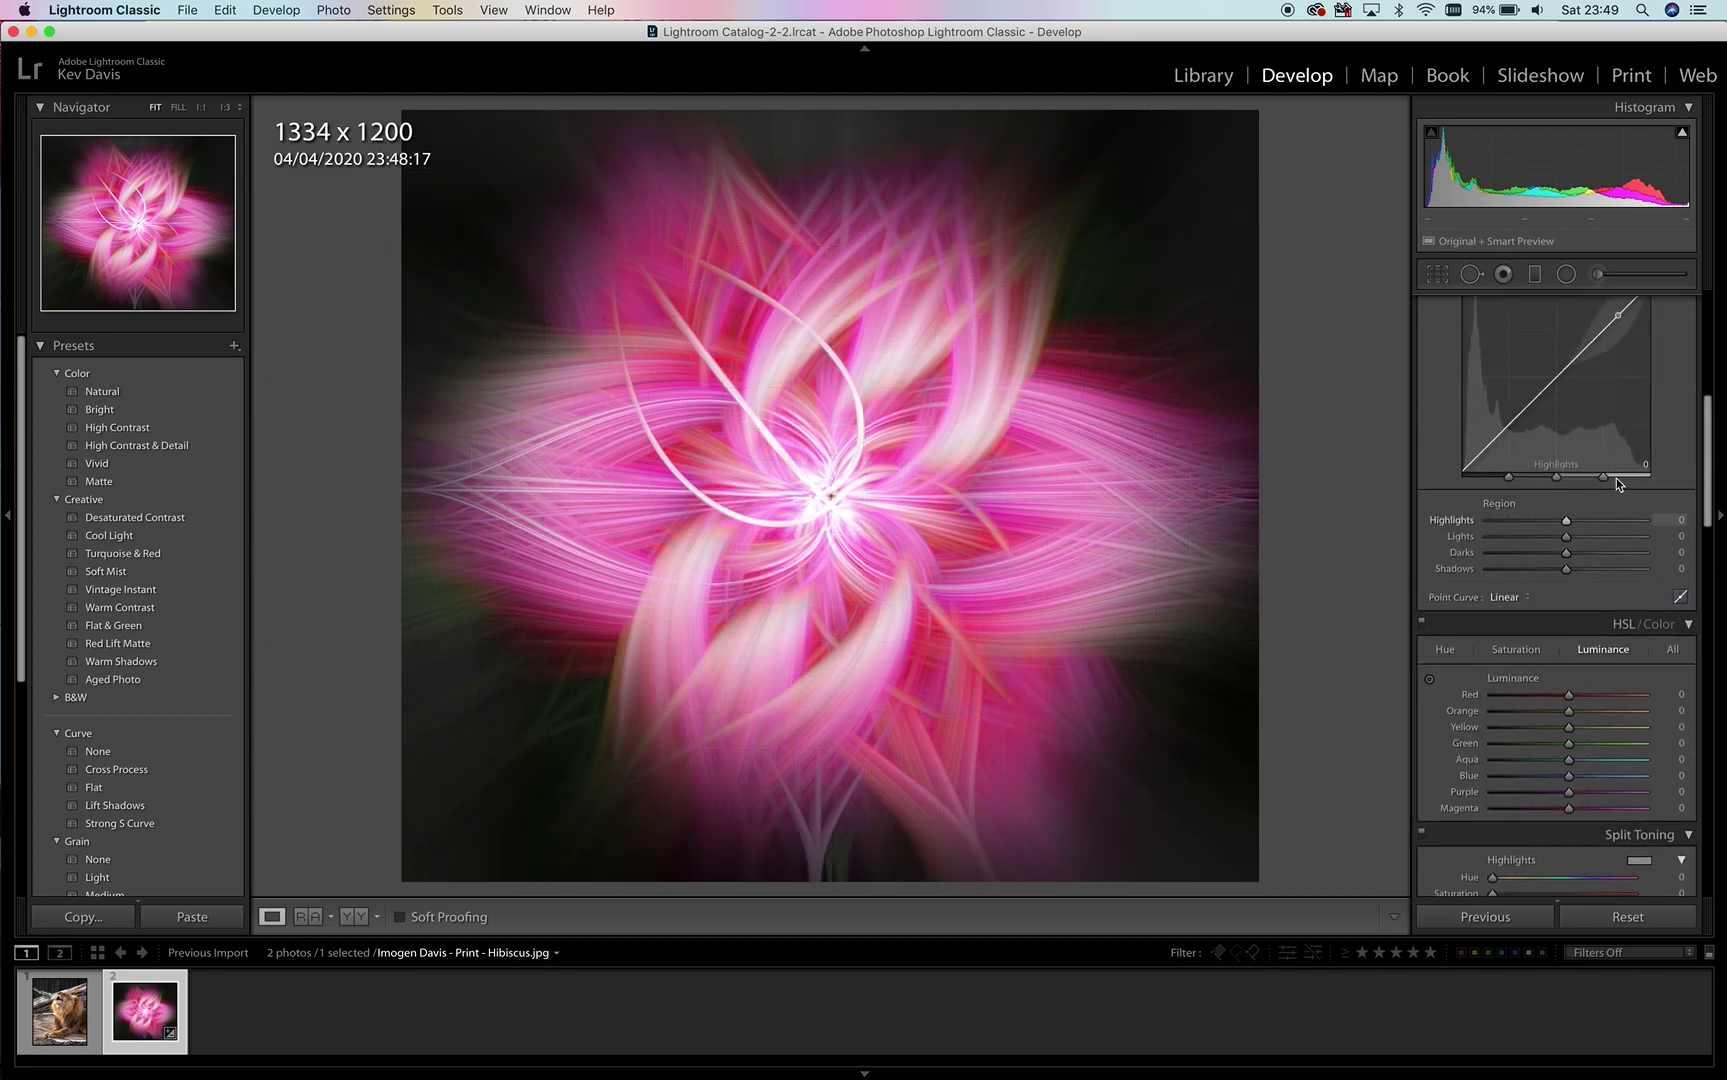
pyautogui.scroll(8, 1593, 746)
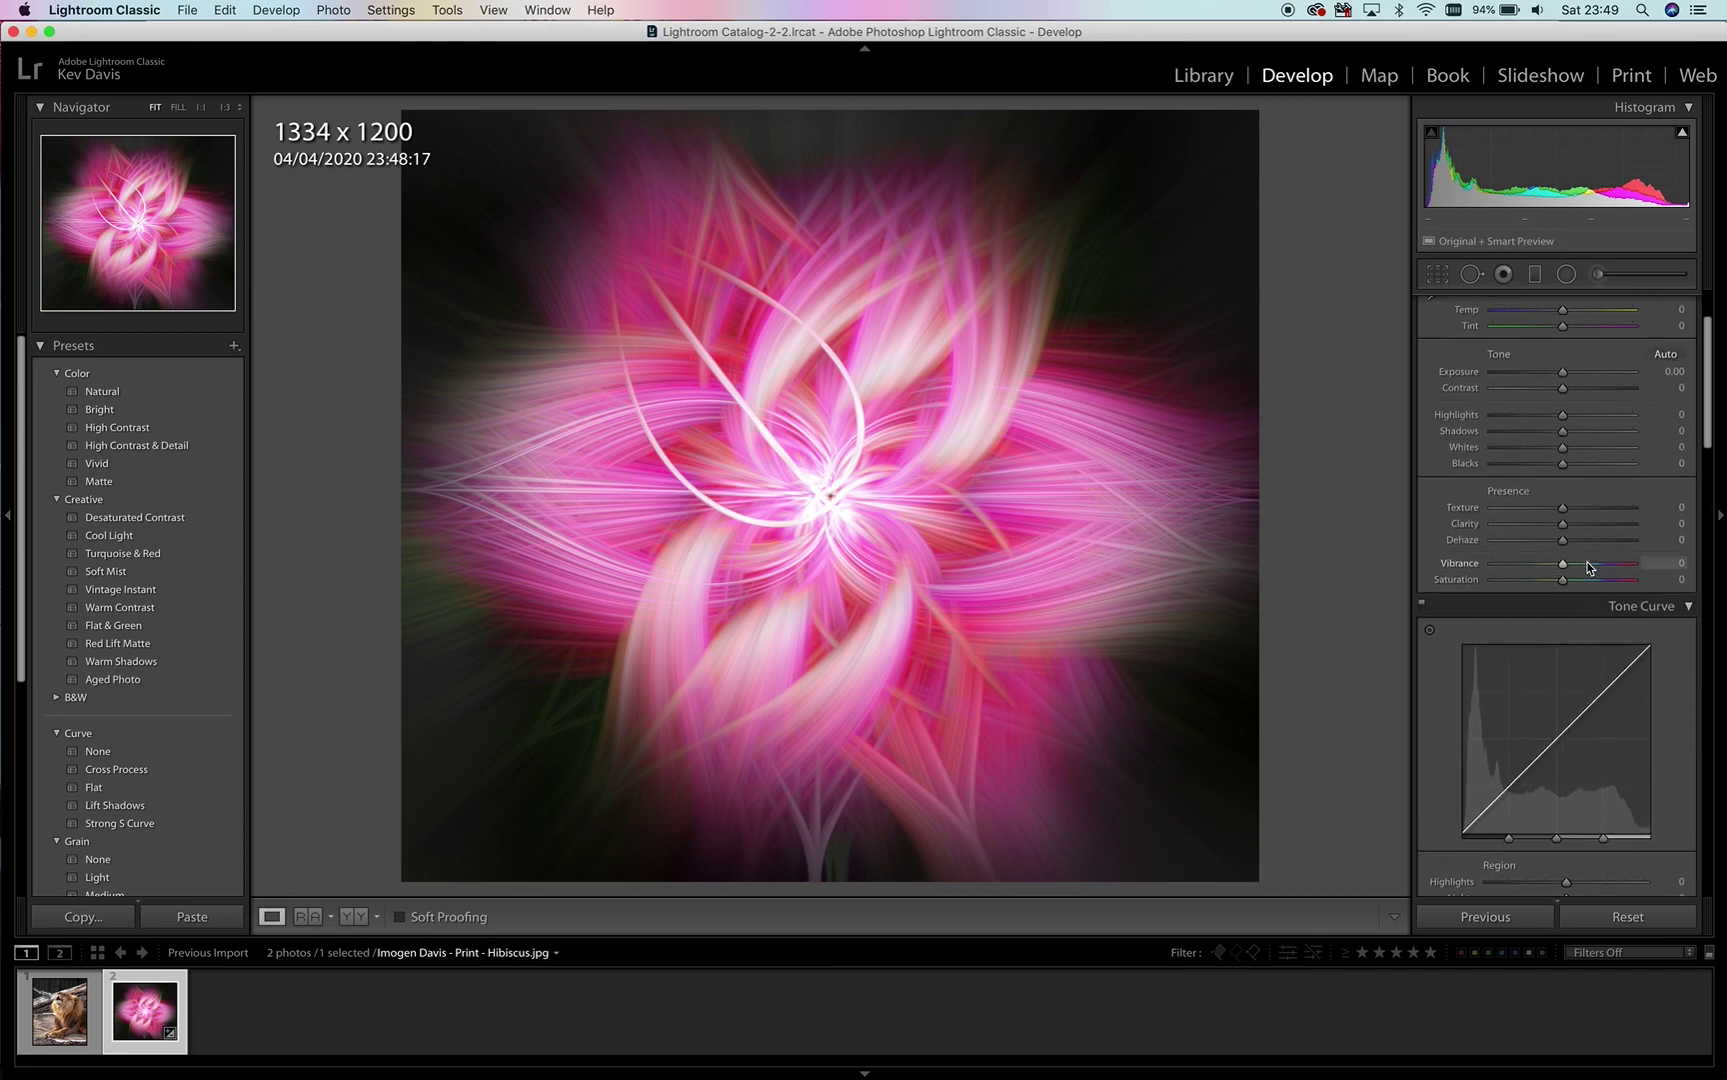
# Set Vibrance to +77, Highlights to -76 and Texture to +86 in the Basic panel.
pyautogui.moveTo(1565, 564); pyautogui.dragTo(1616, 567)
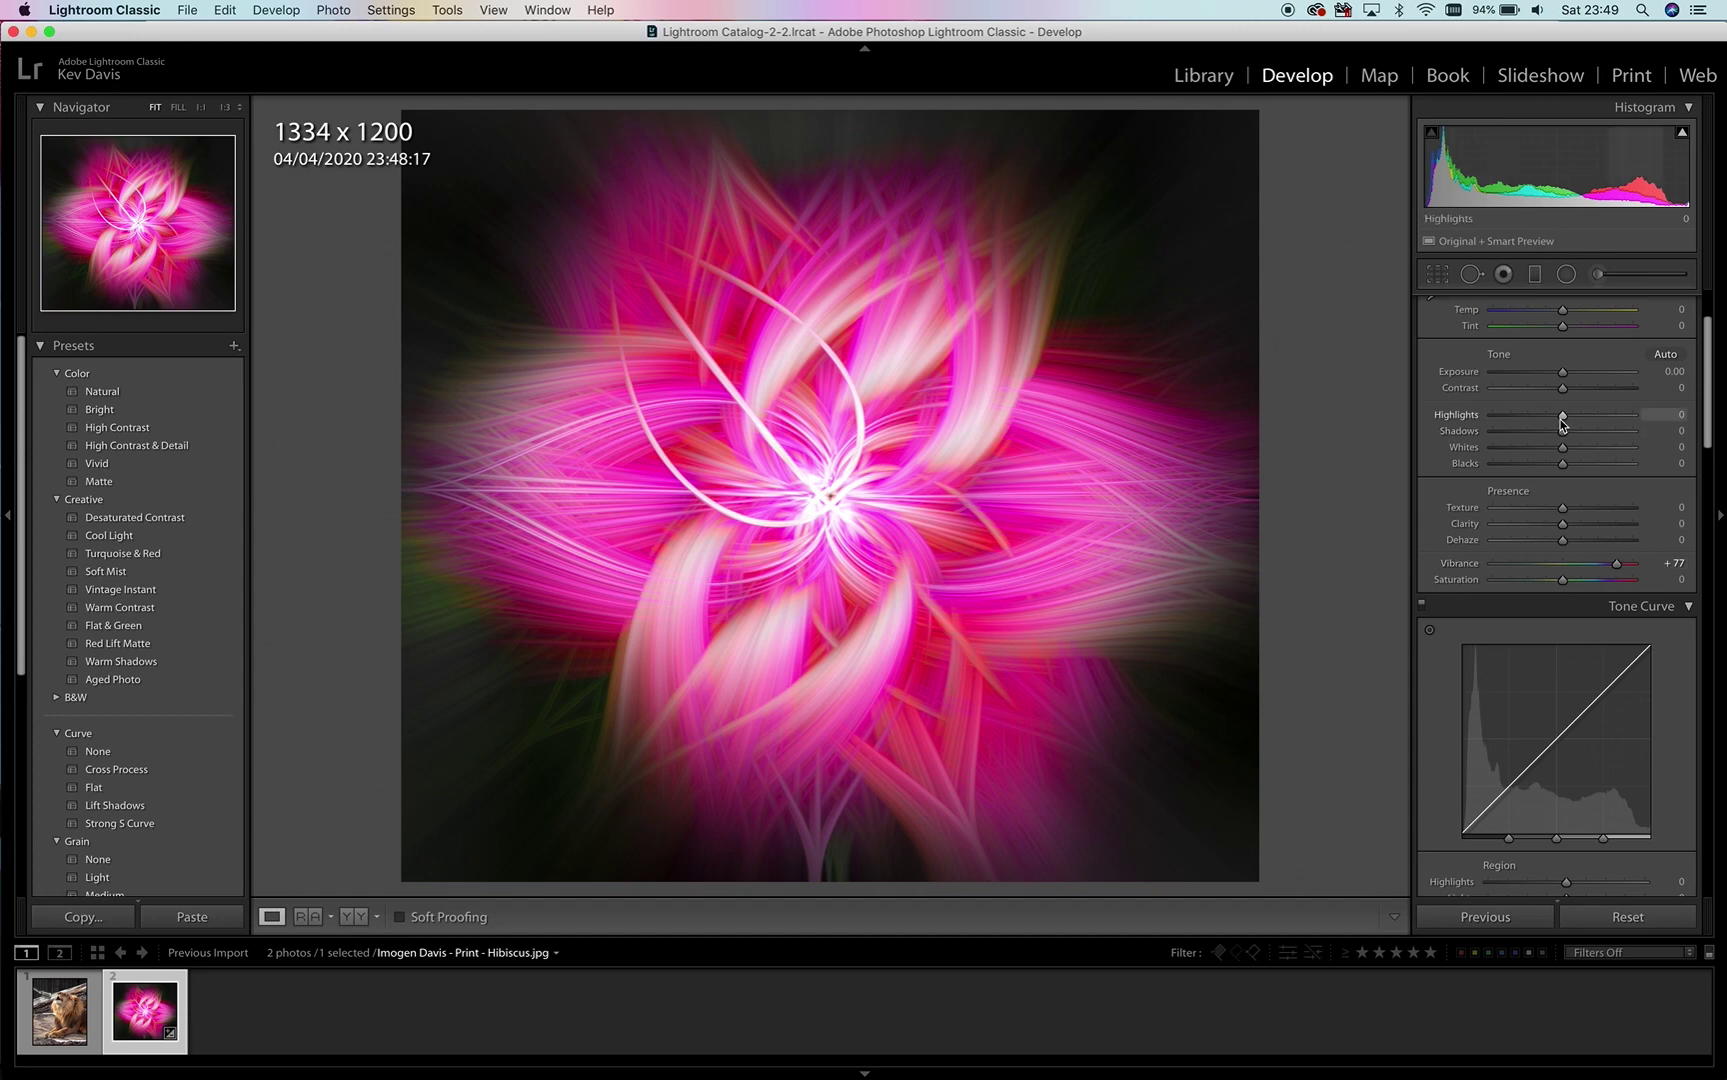
pyautogui.moveTo(1561, 415); pyautogui.dragTo(1496, 423)
pyautogui.moveTo(1563, 507); pyautogui.dragTo(1622, 509)
# Zoom in to inspect the strands, raise Clarity to +49, then return to the full view.
pyautogui.click(1111, 590)
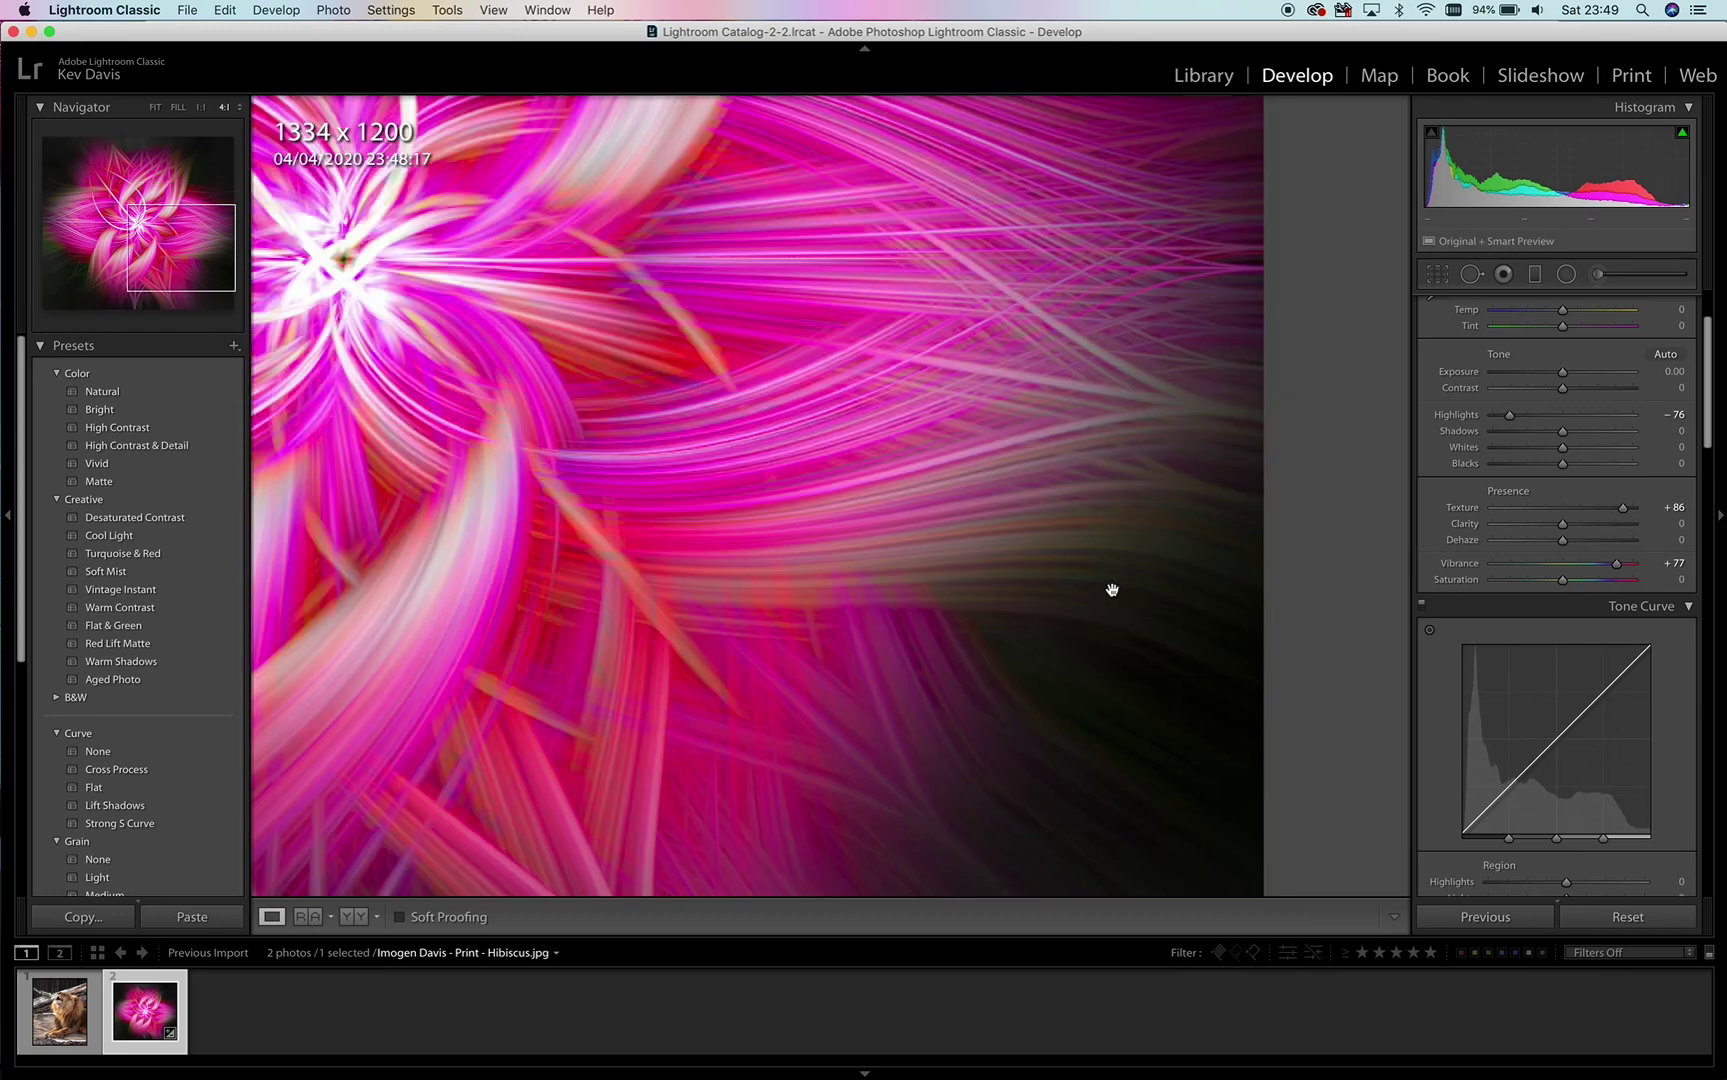
pyautogui.moveTo(1111, 590); pyautogui.dragTo(1057, 437)
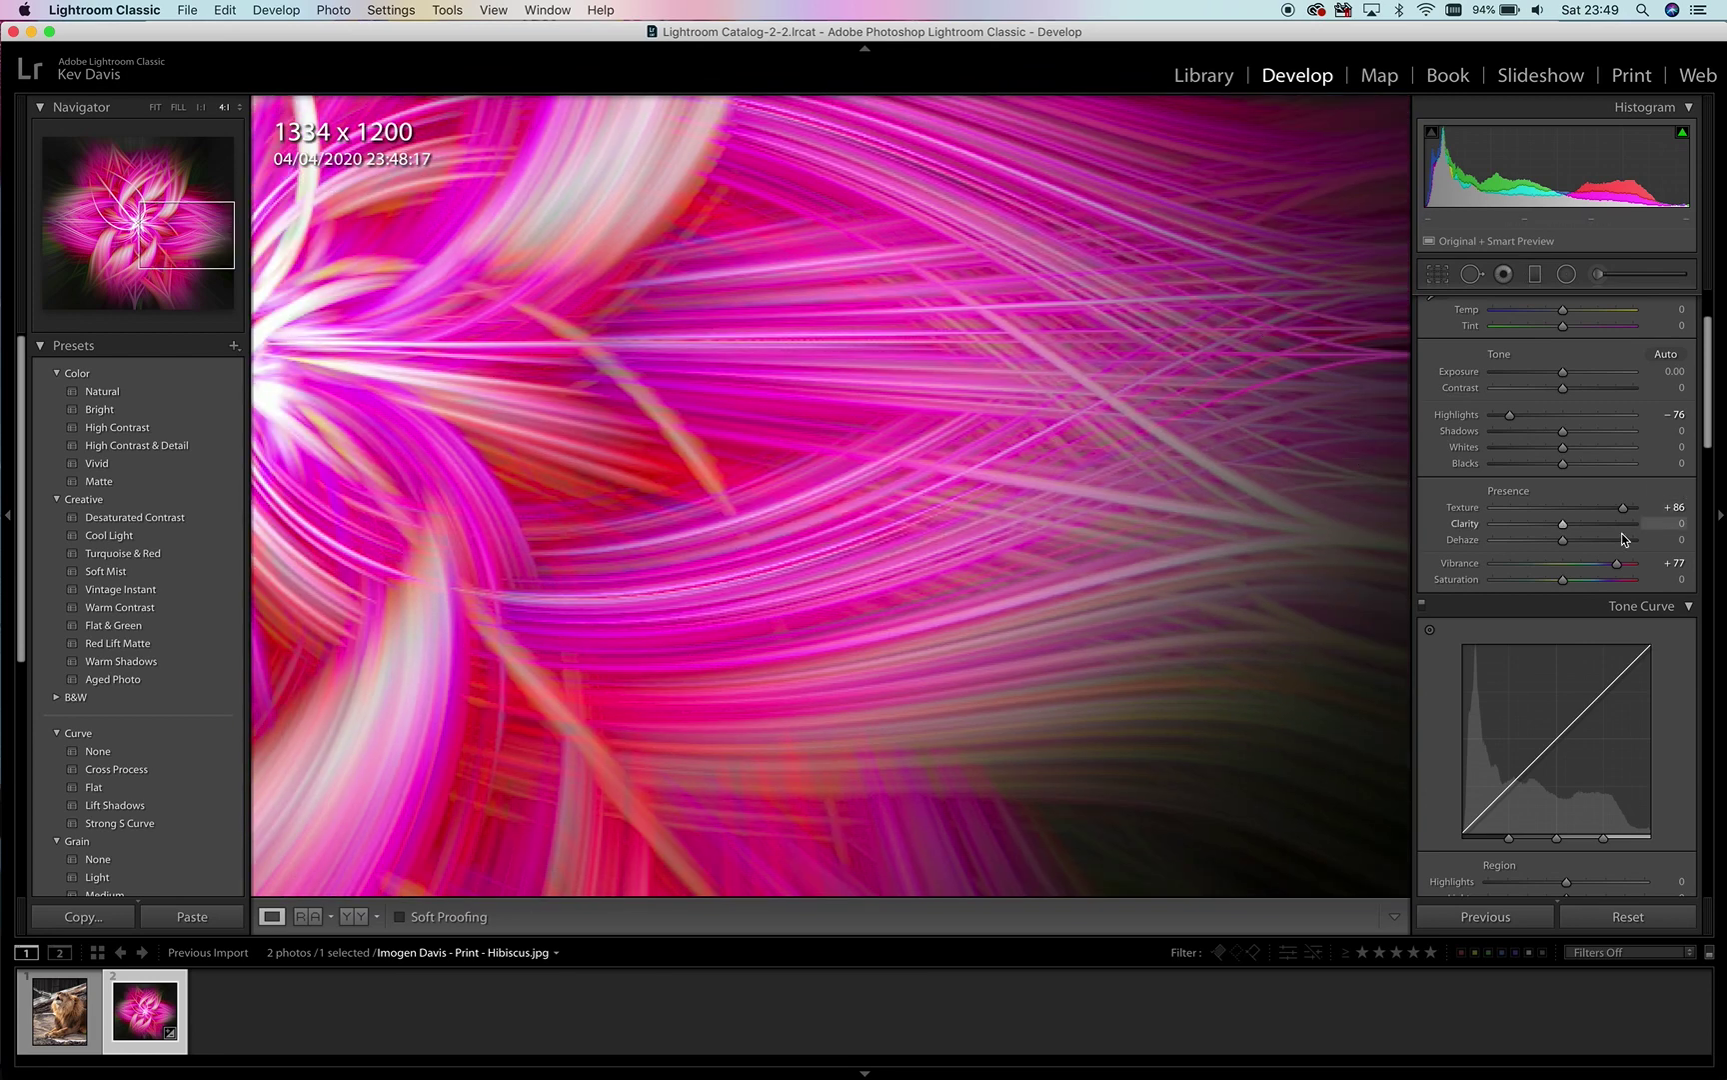
pyautogui.click(1595, 524)
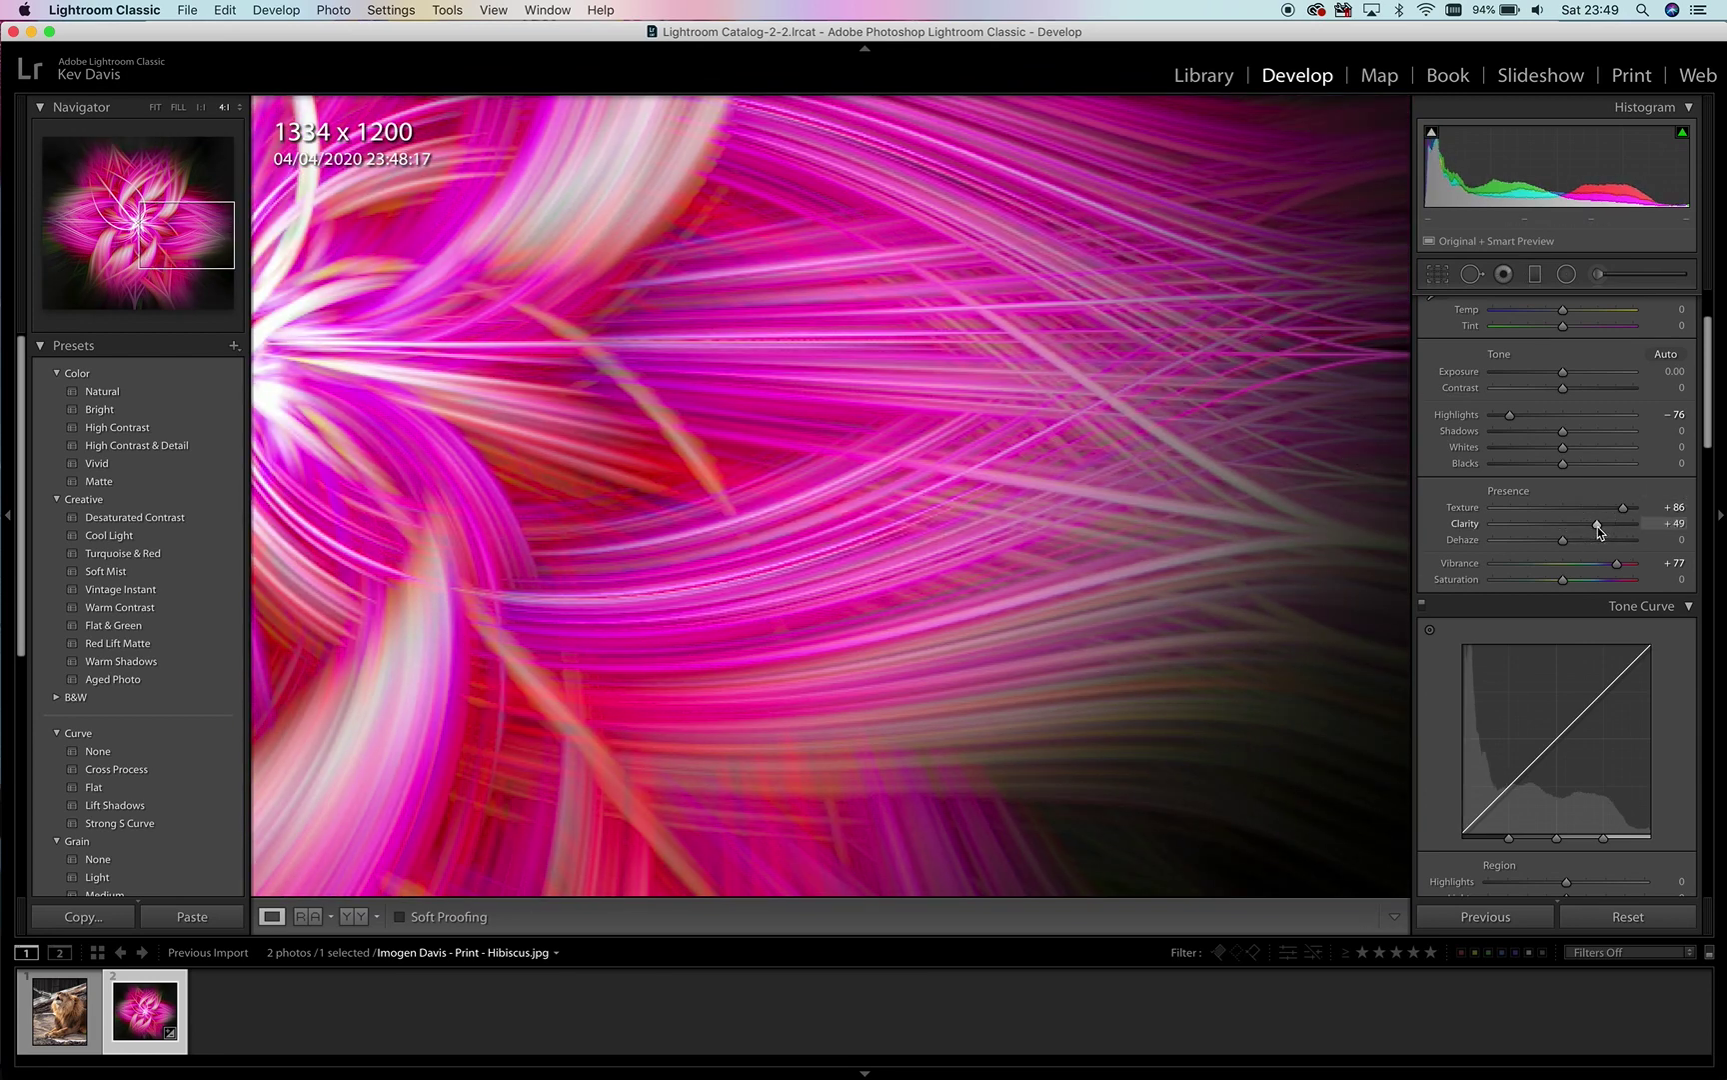
pyautogui.click(899, 493)
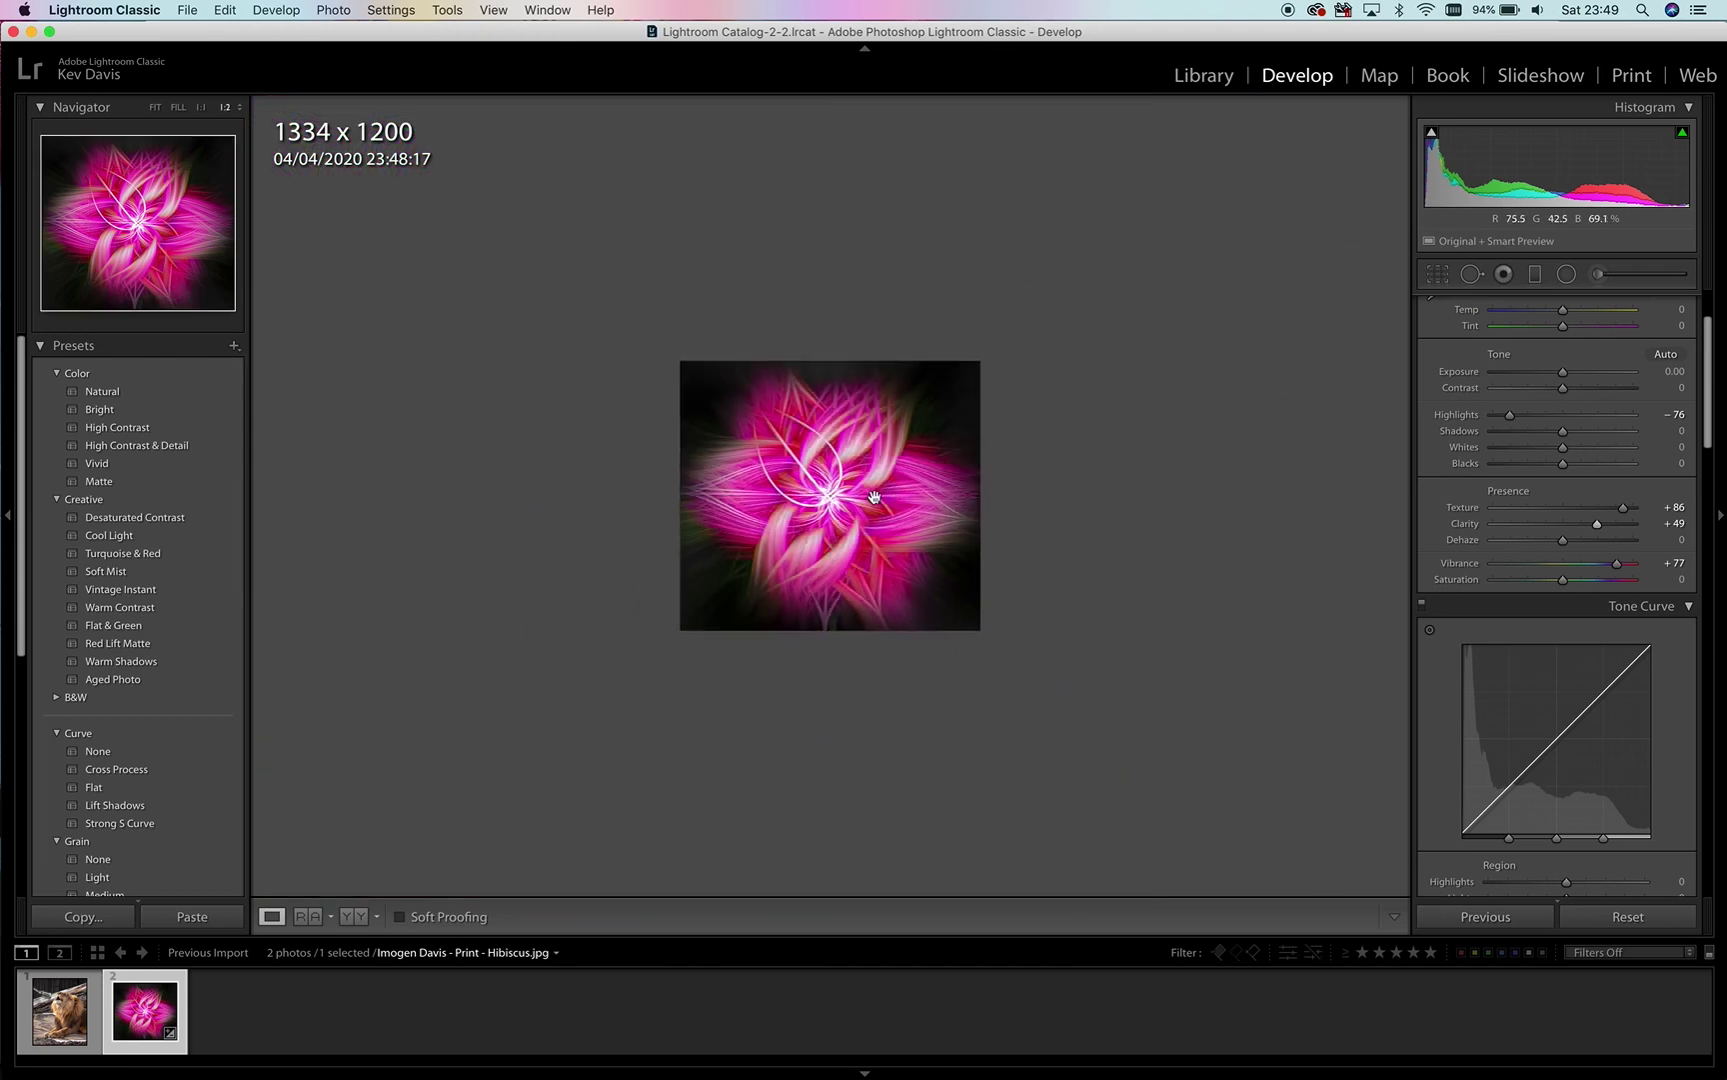
pyautogui.click(865, 497)
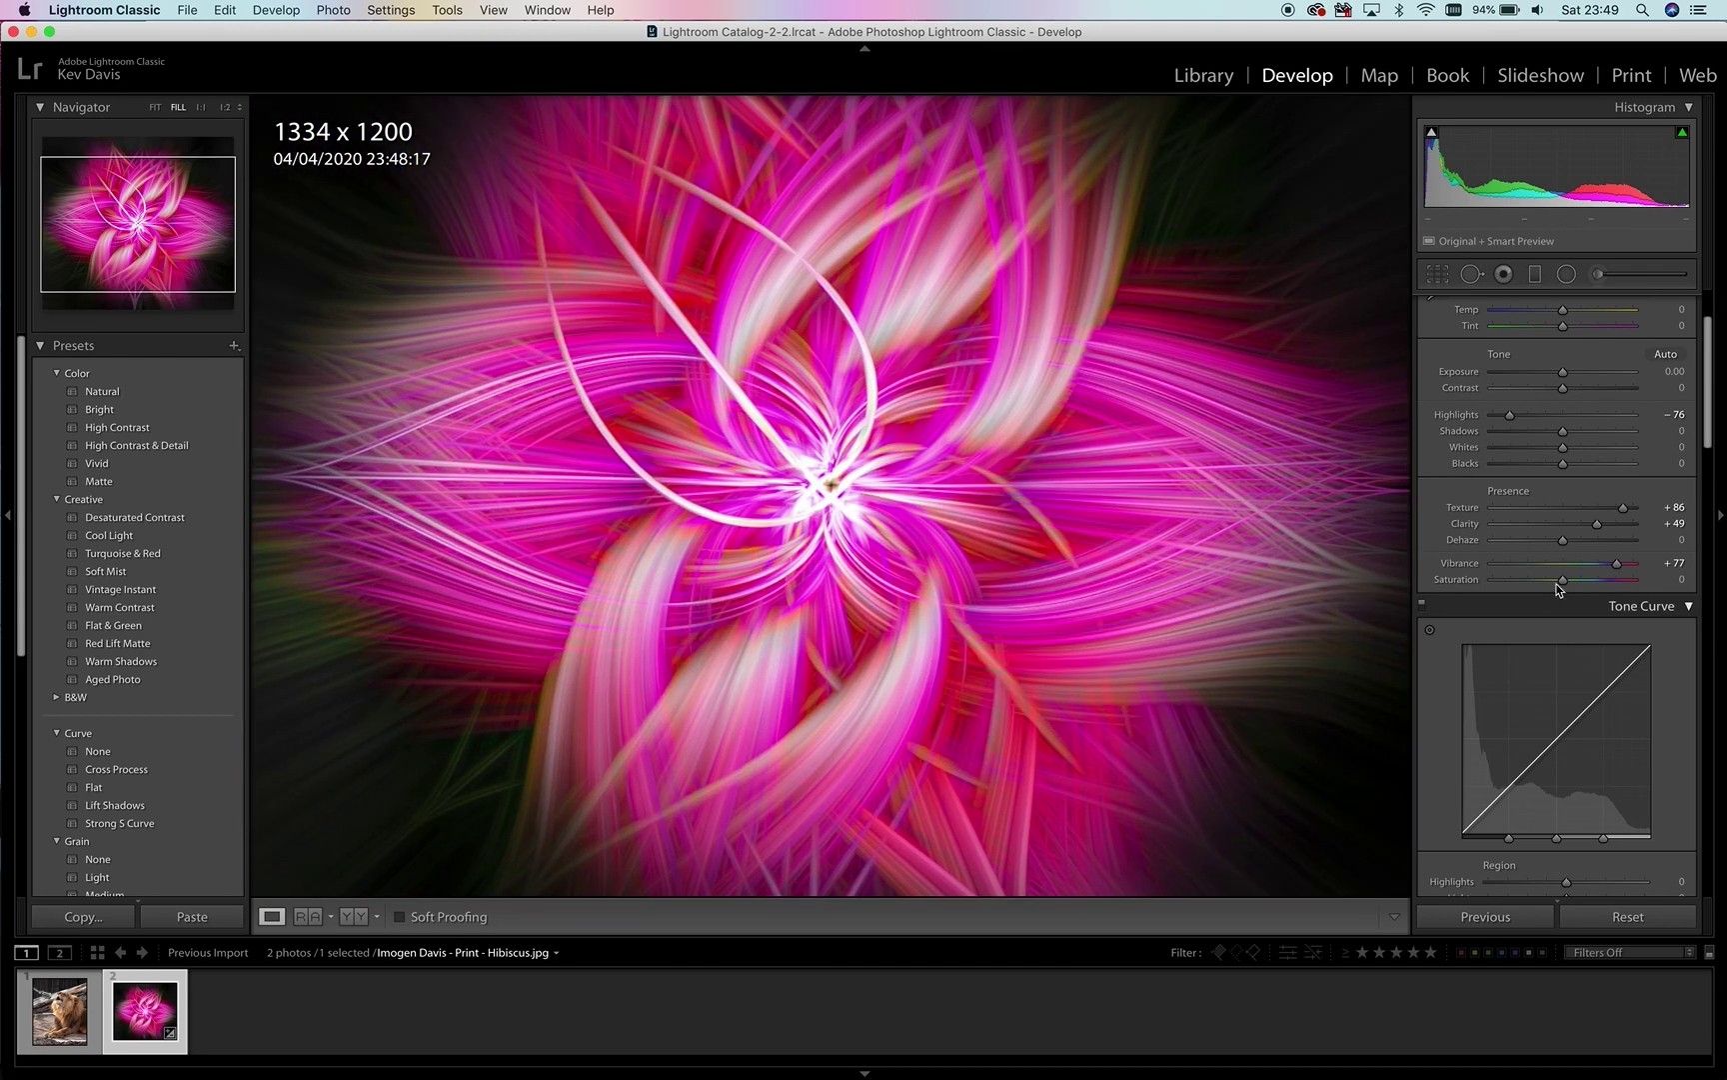
pyautogui.scroll(-2, 1539, 500)
pyautogui.scroll(-10, 1538, 500)
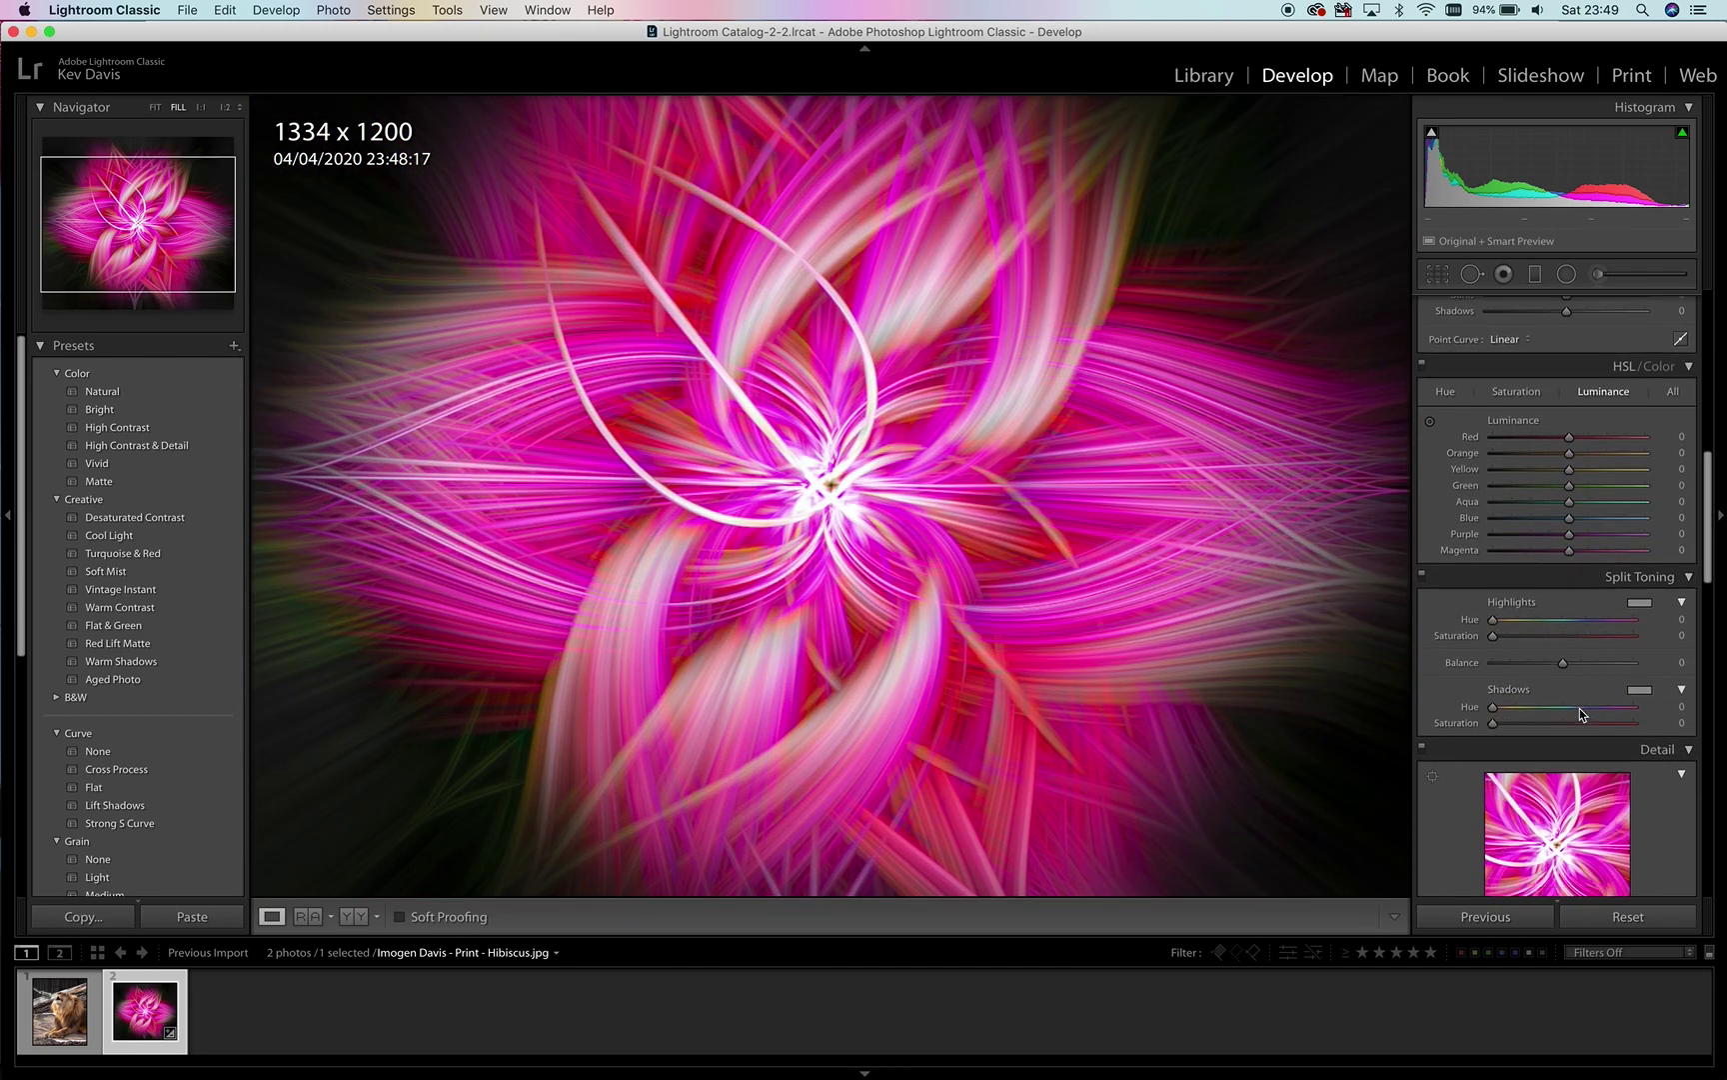
pyautogui.scroll(-3, 1580, 706)
# Set sharpening to Amount 56, Radius 2.8, Detail 25, Masking 100 and fit the photo in view.
pyautogui.moveTo(1495, 577); pyautogui.dragTo(1625, 598)
pyautogui.moveTo(1522, 627); pyautogui.dragTo(1551, 580)
pyautogui.click(834, 490)
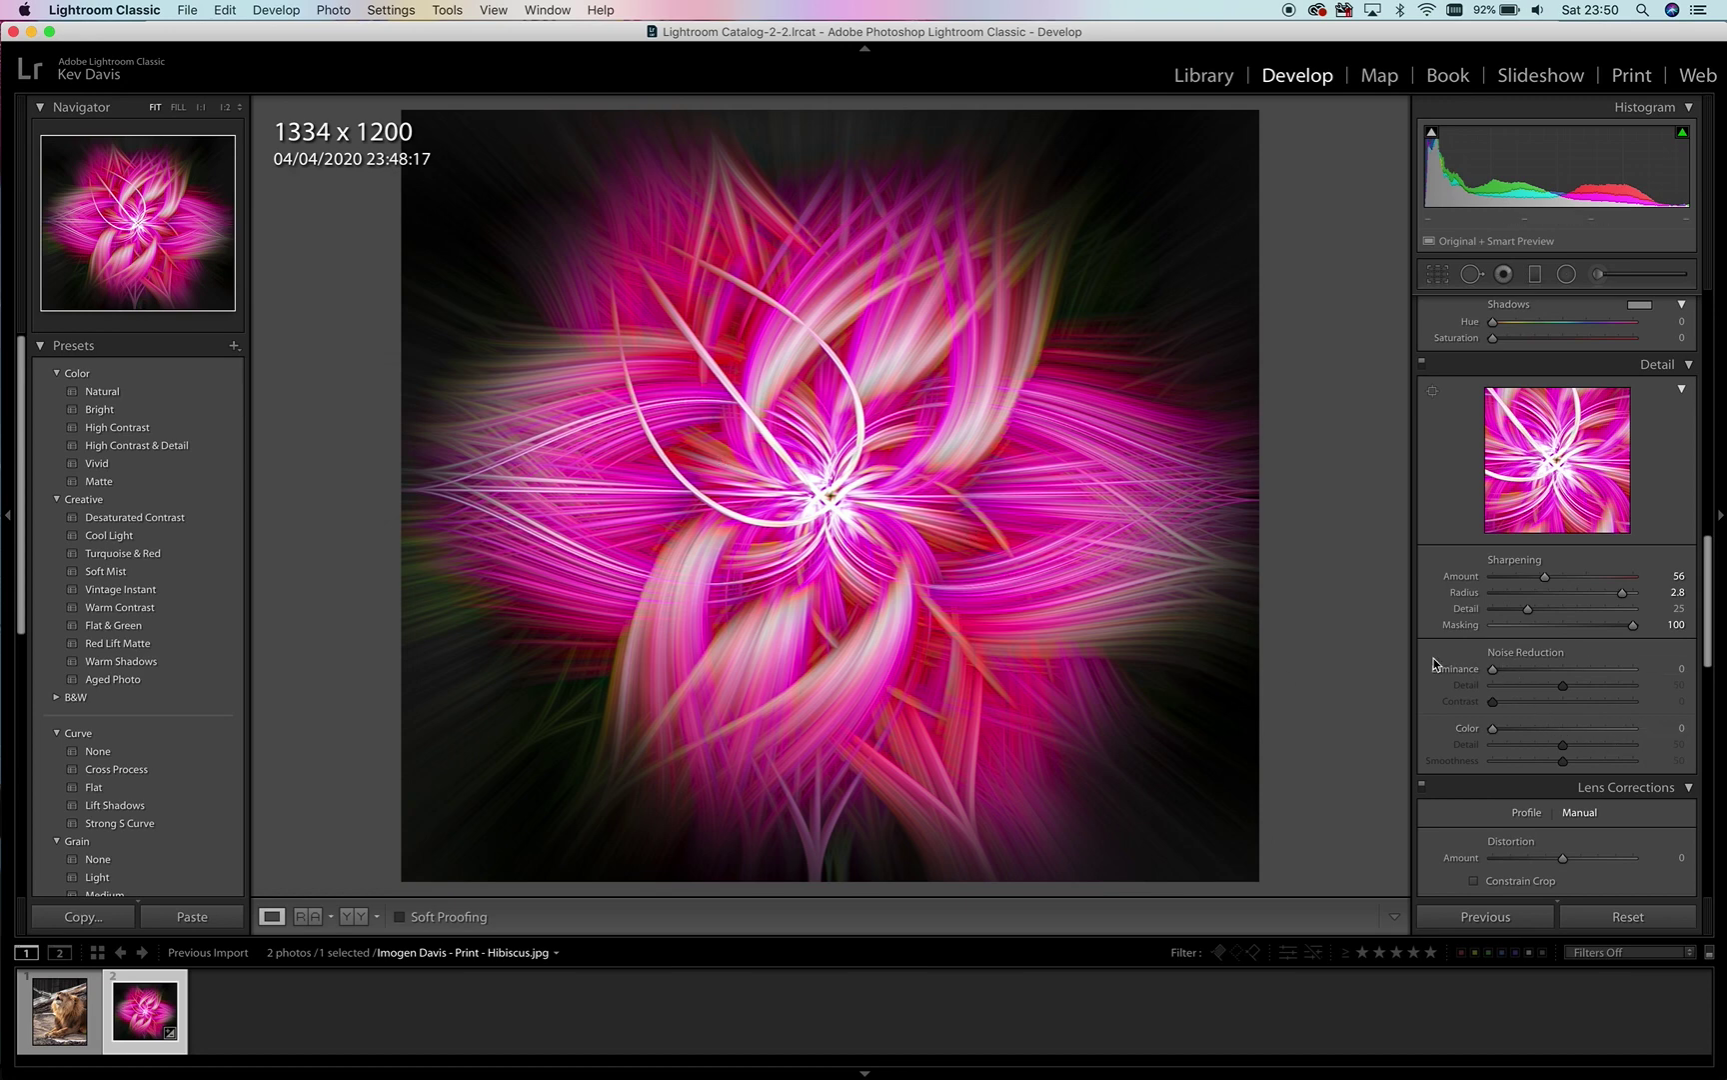
# Preview the finished pink twirl photo full screen on a black background.
pyautogui.rightClick(1026, 629)
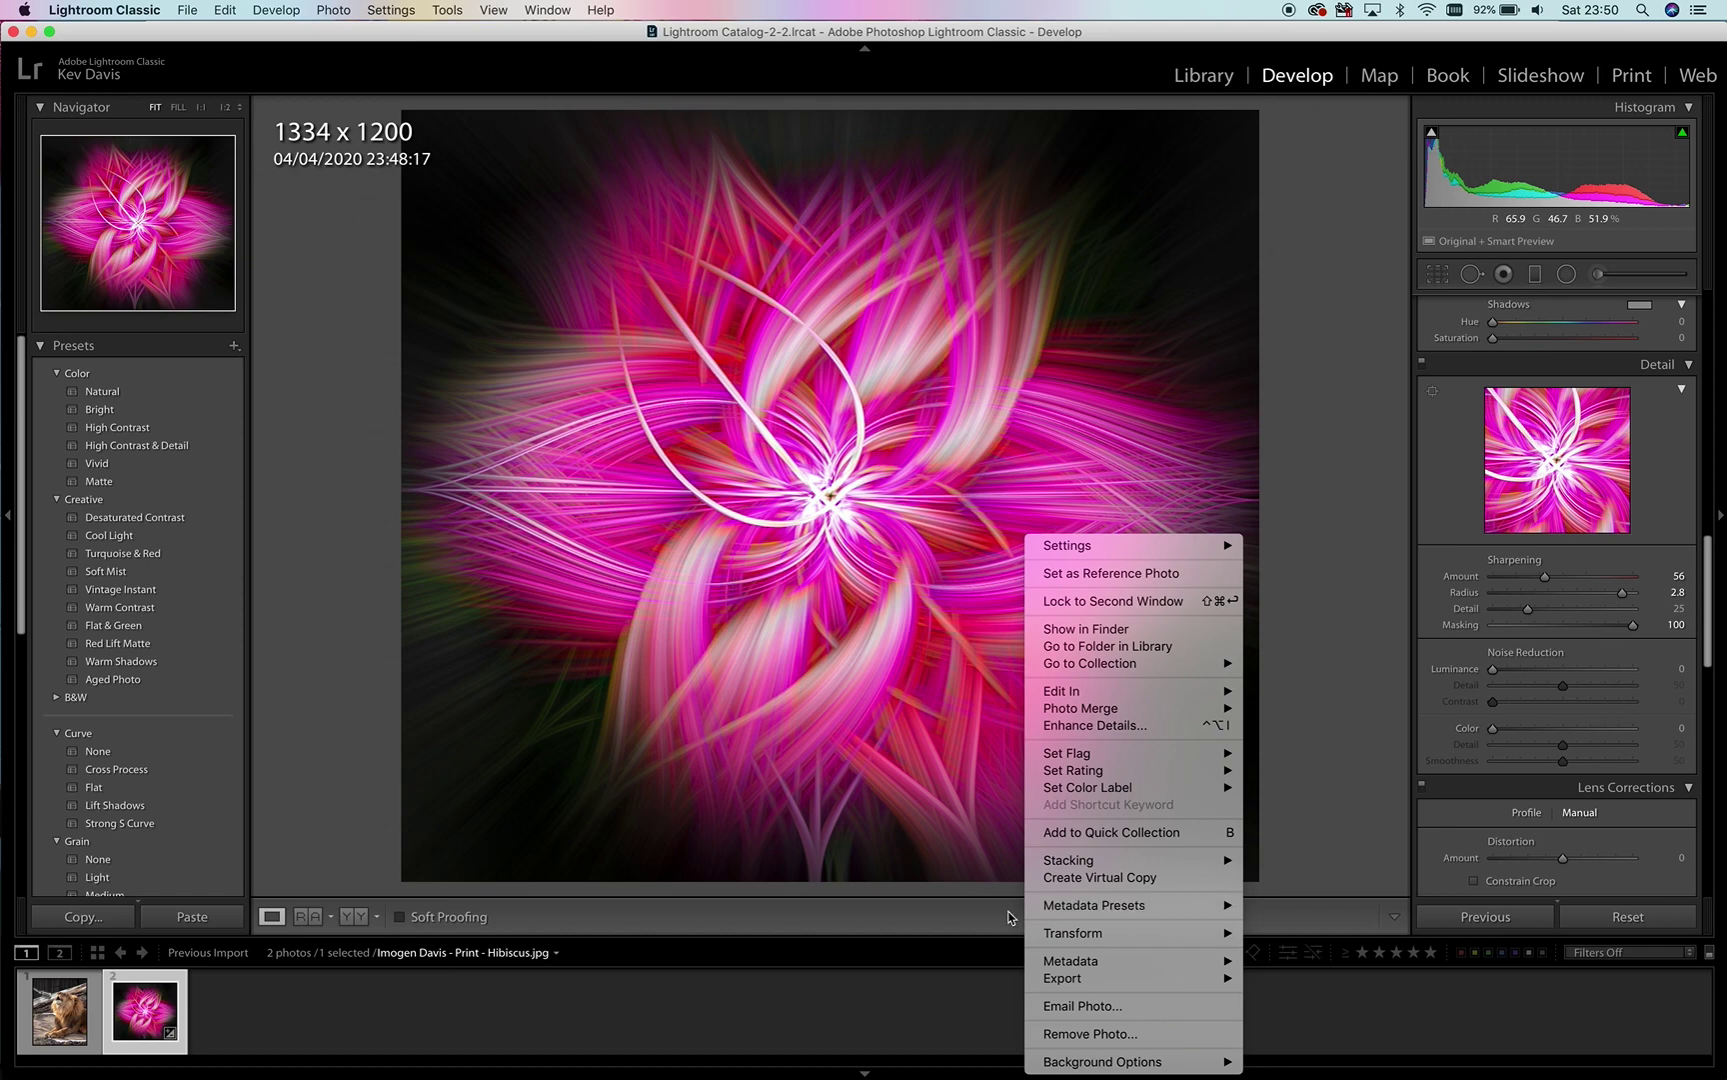
pyautogui.click(922, 782)
pyautogui.press('f')
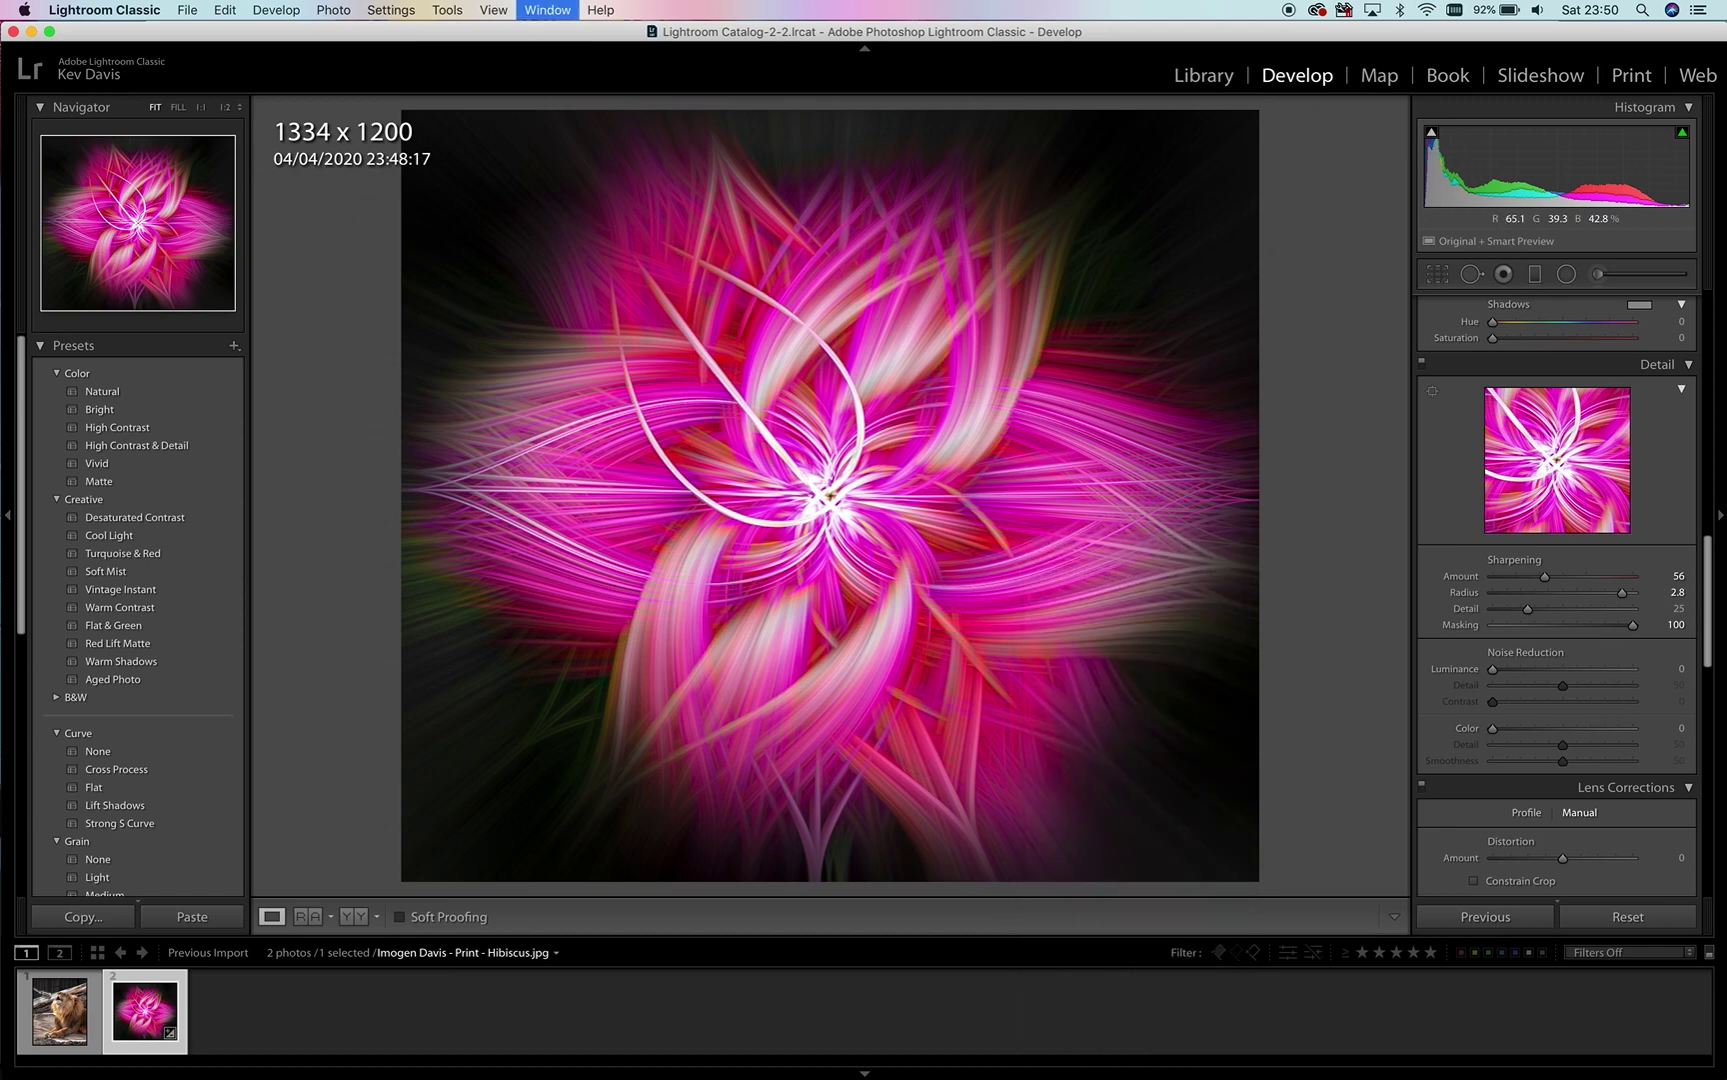